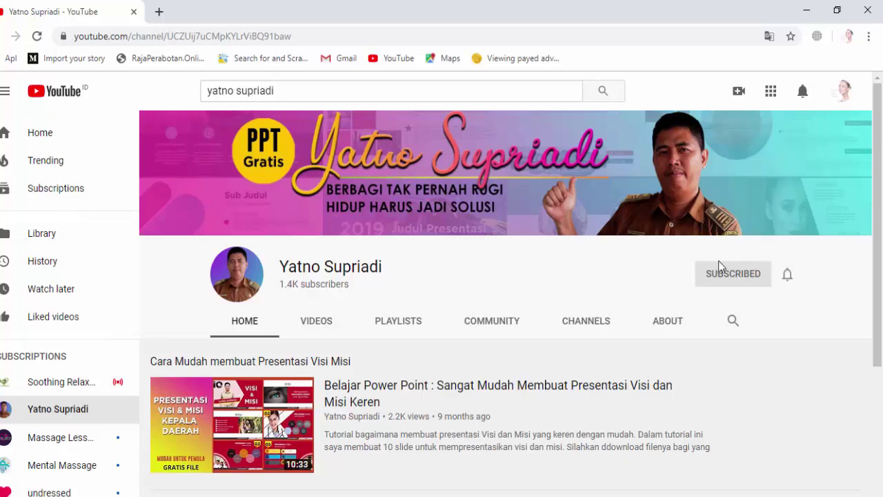
Show the channel's uploaded videos and scroll back through its older PowerPoint tutorials.
scroll(636, 294, "down", 1)
scroll(636, 294, "down", 2)
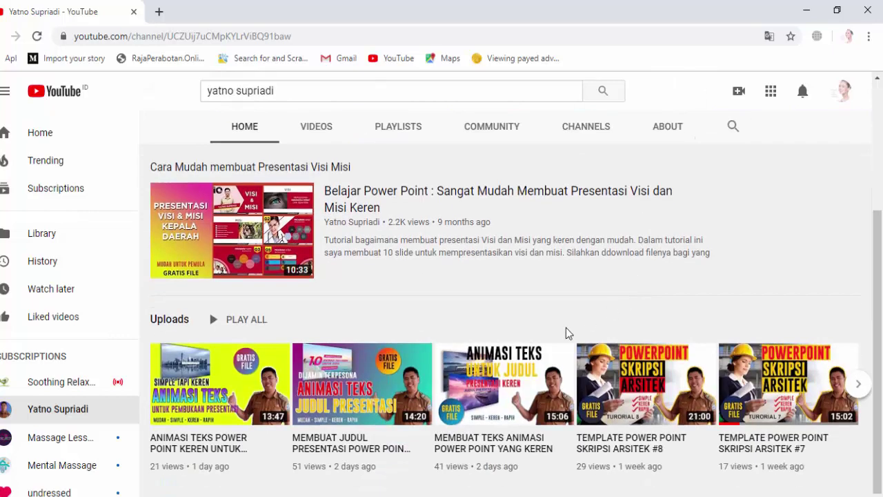
left_click(301, 131)
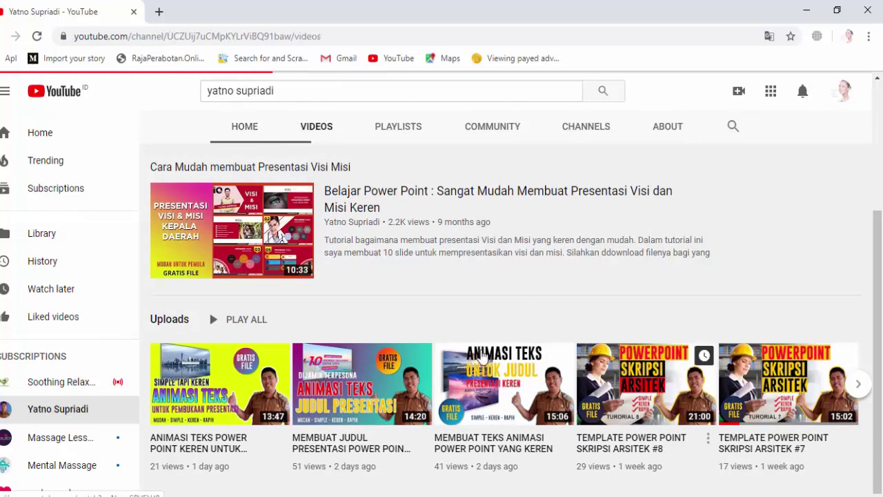
scroll(674, 348, "down", 3)
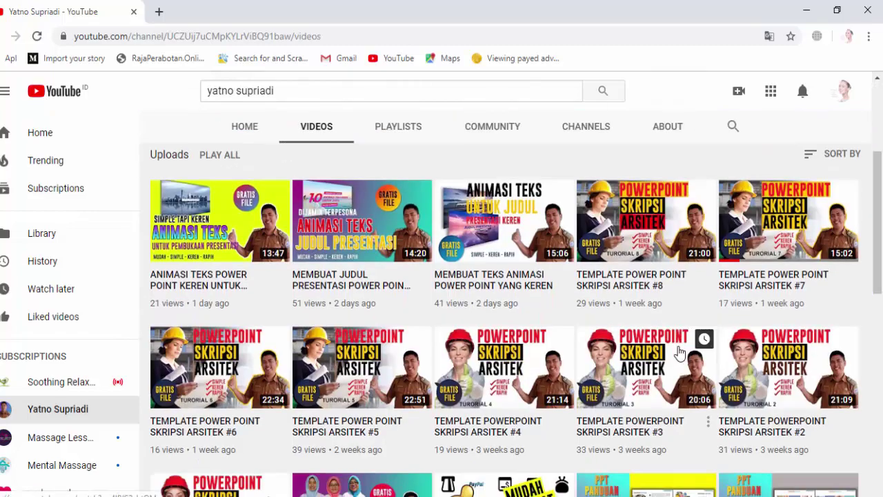
scroll(676, 351, "down", 2)
scroll(680, 352, "down", 3)
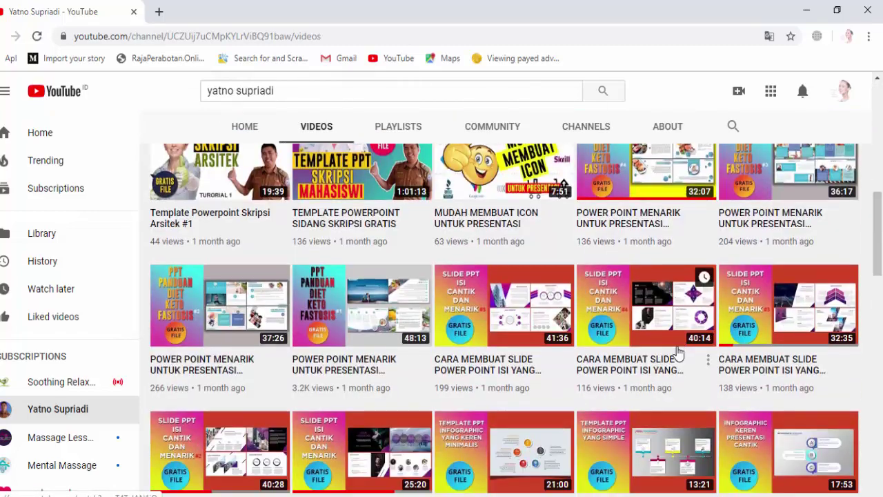
scroll(676, 354, "down", 3)
scroll(676, 353, "down", 4)
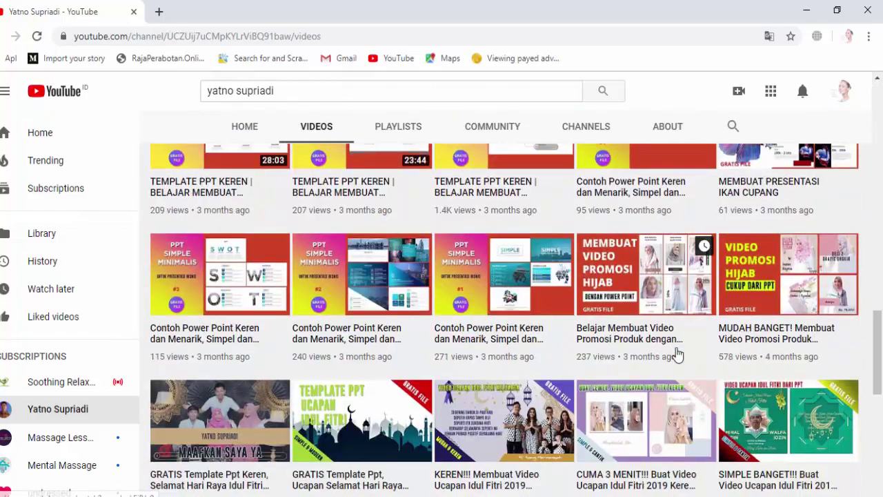
scroll(677, 353, "down", 4)
scroll(676, 354, "down", 4)
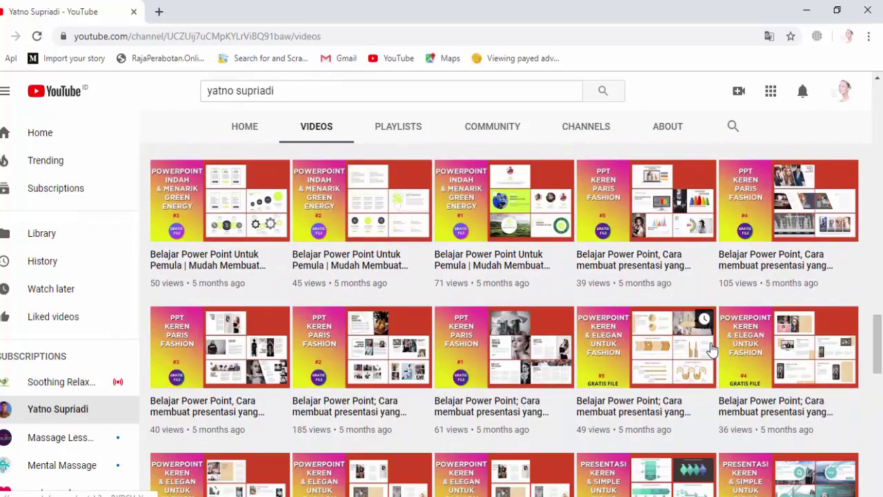
scroll(773, 348, "down", 3)
scroll(772, 349, "down", 5)
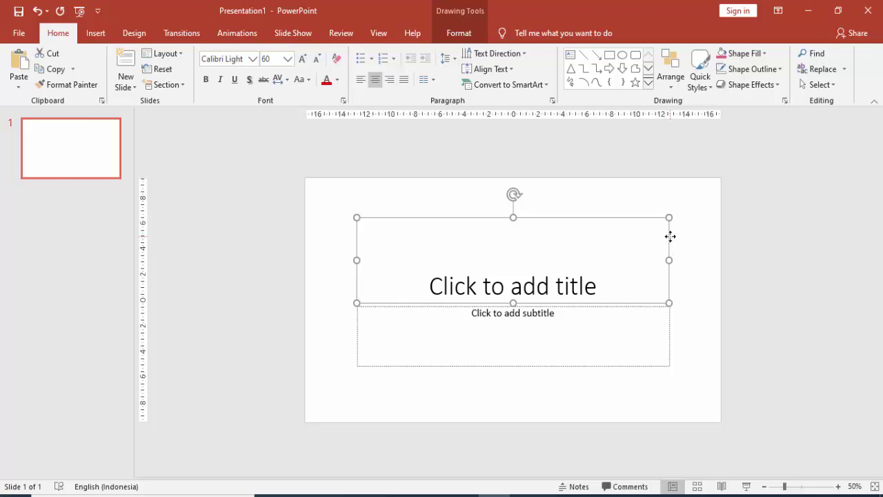
Delete the title and subtitle placeholders from the first slide.
key("Delete")
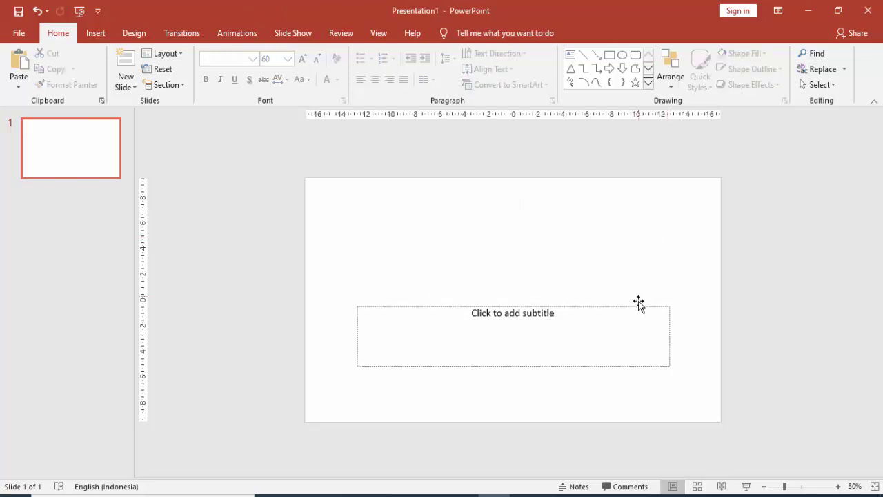
left_click(639, 303)
key("Delete")
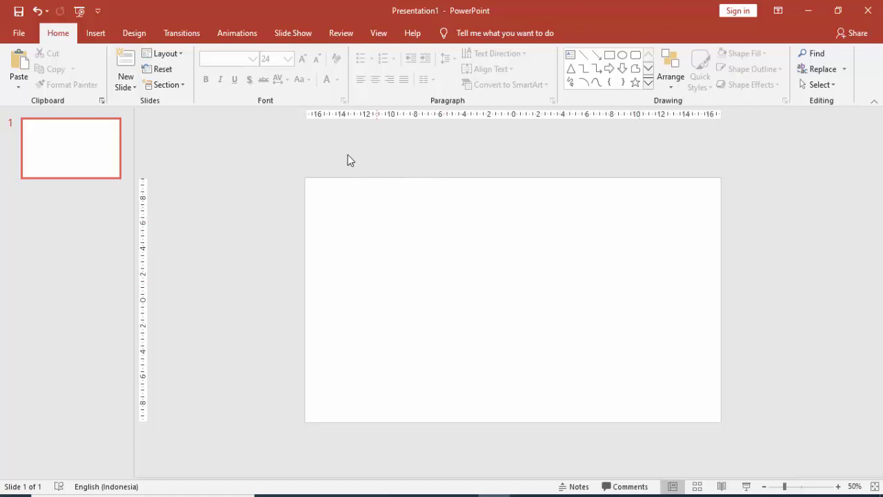
Zoom out and bring up the Shapes gallery from the Insert tab.
left_click(97, 33)
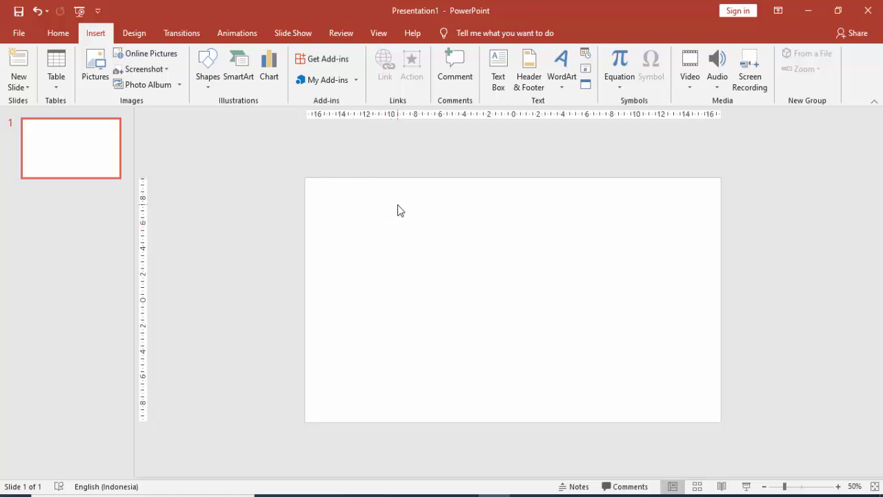
scroll(399, 209, "down", 2)
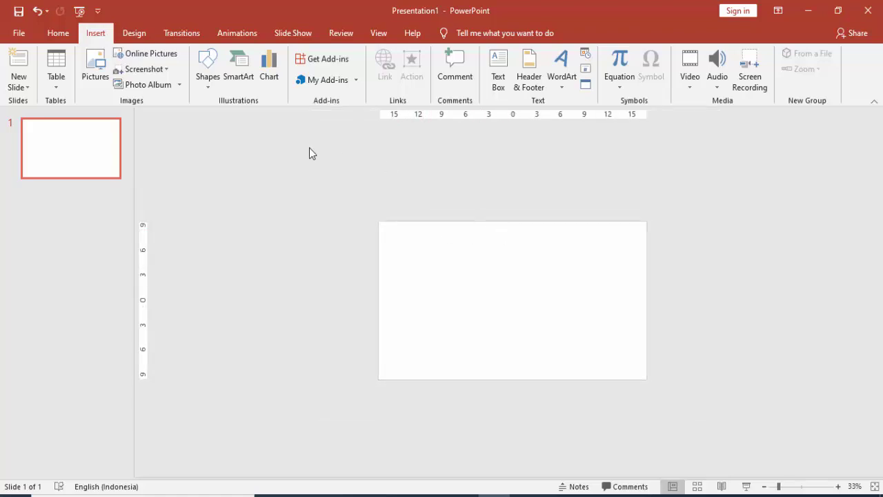
left_click(215, 84)
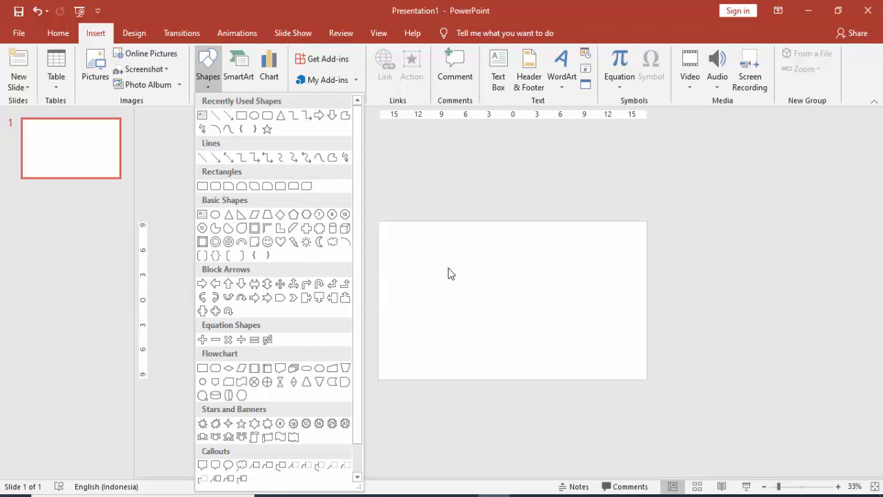
Draw a 28,02 cm blue donut, thicken its ring slightly, and centre it on the slide.
left_click(213, 243)
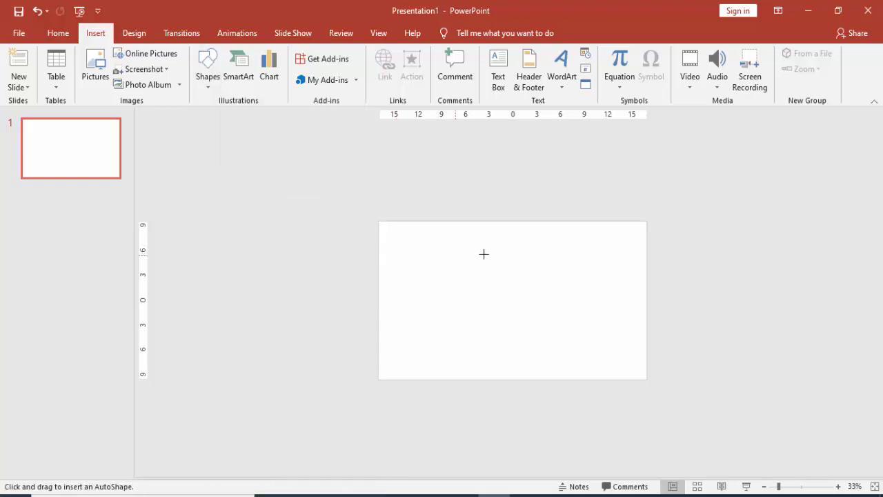
left_click_drag(448, 229, 614, 364)
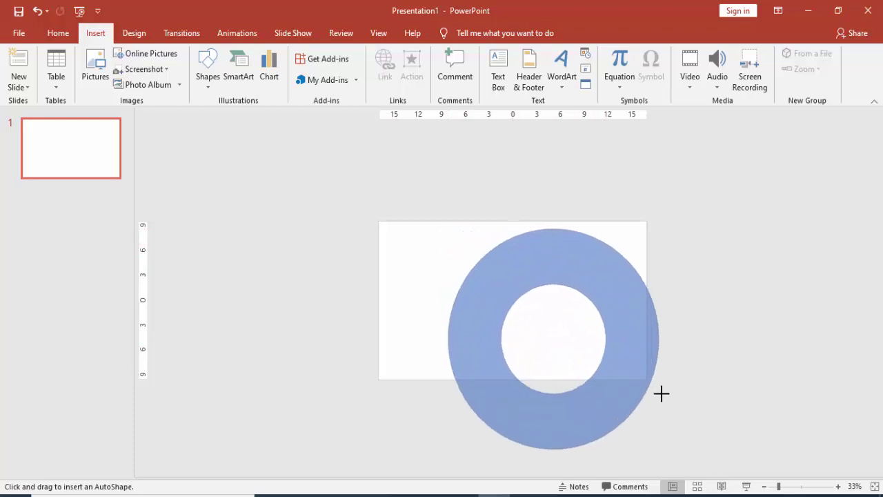
left_click_drag(615, 364, 670, 404)
left_click_drag(629, 343, 590, 304)
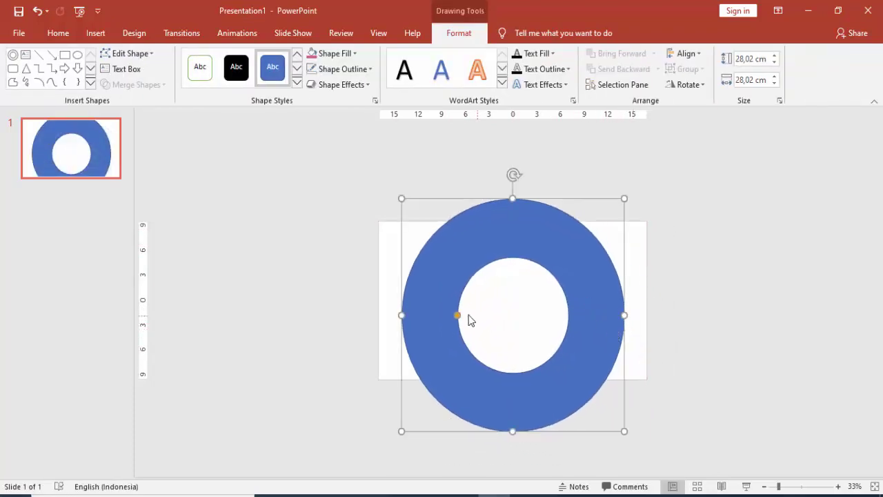
left_click_drag(458, 315, 462, 317)
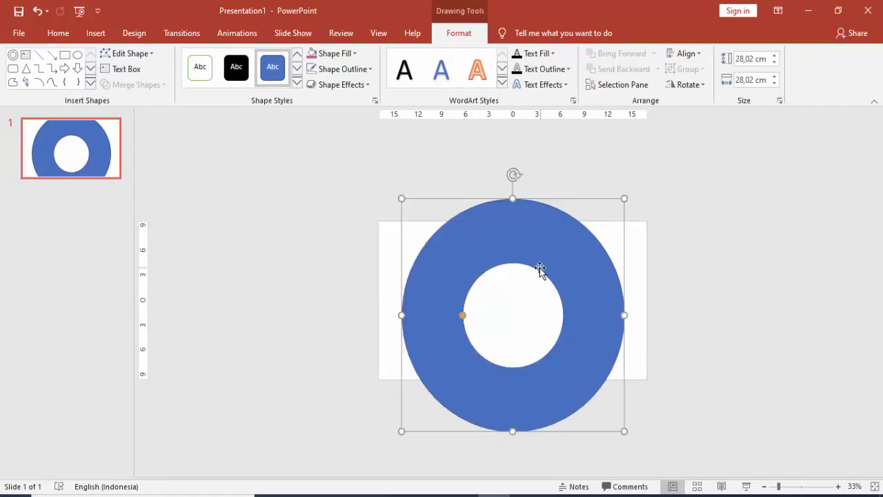
left_click_drag(542, 262, 542, 256)
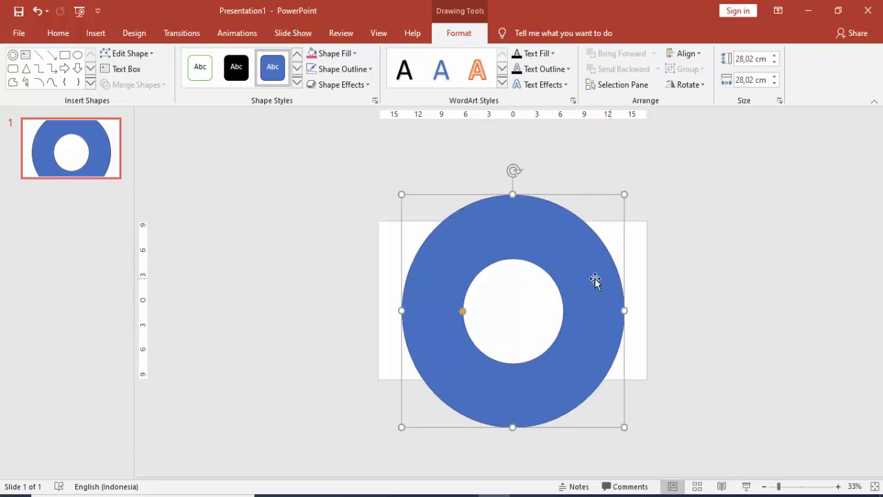
left_click_drag(592, 282, 592, 270)
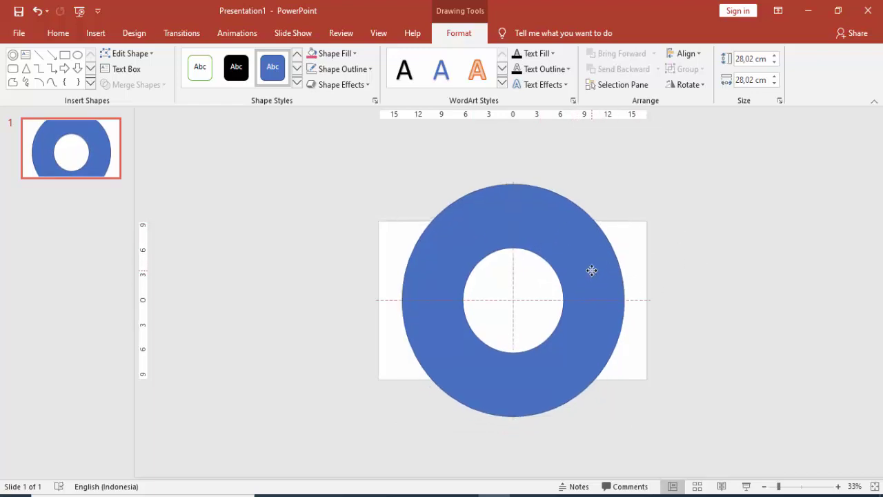
left_click_drag(592, 270, 592, 270)
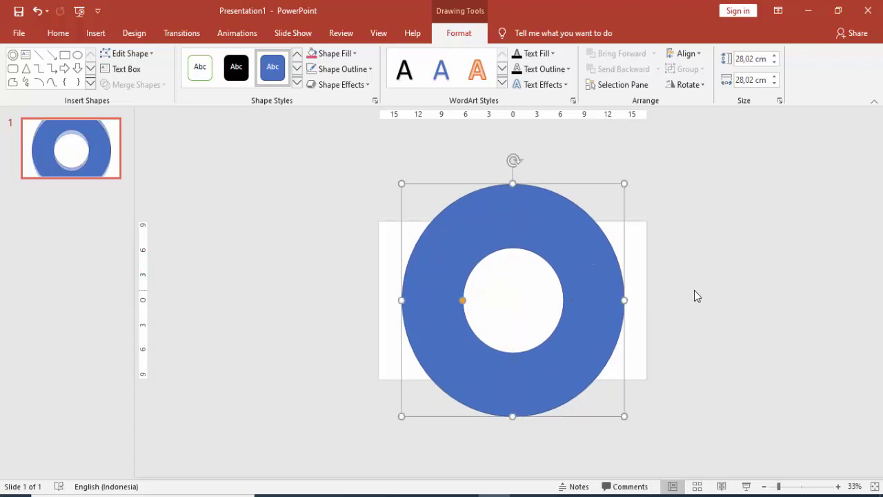
Open Format Shape for the donut and set its outline to No line.
right_click(586, 265)
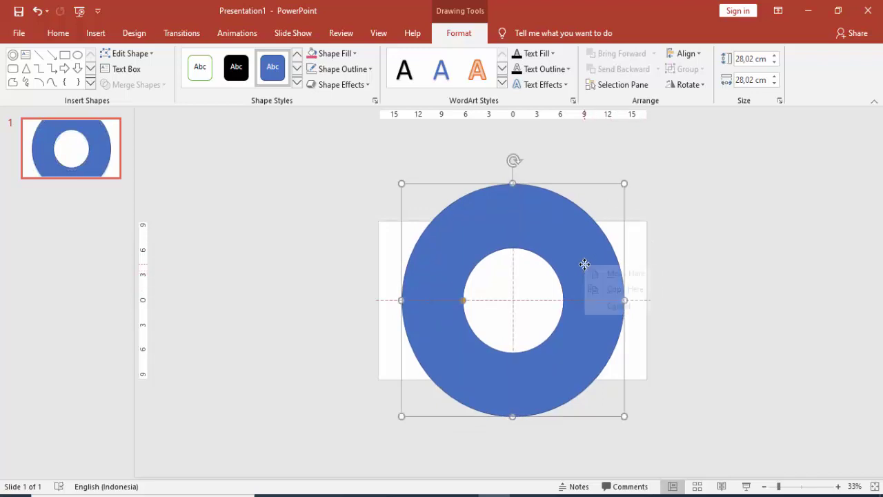
left_click(569, 248)
right_click(569, 248)
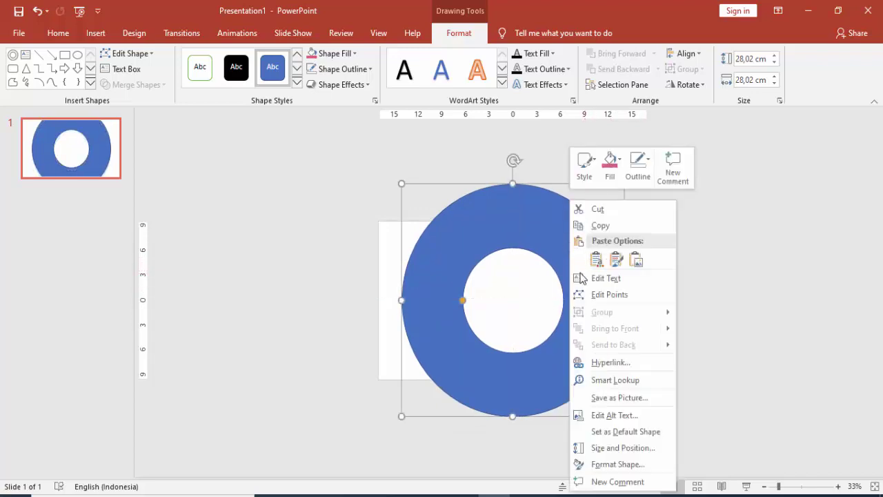
left_click(609, 464)
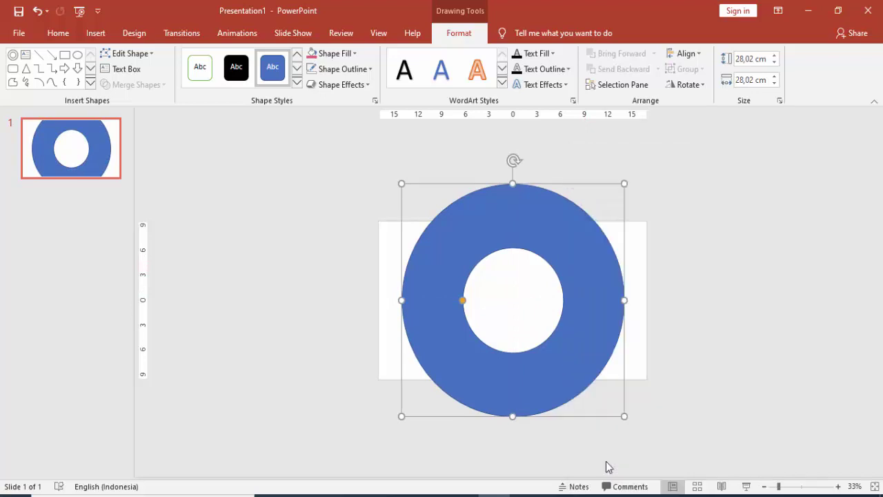
left_click(718, 220)
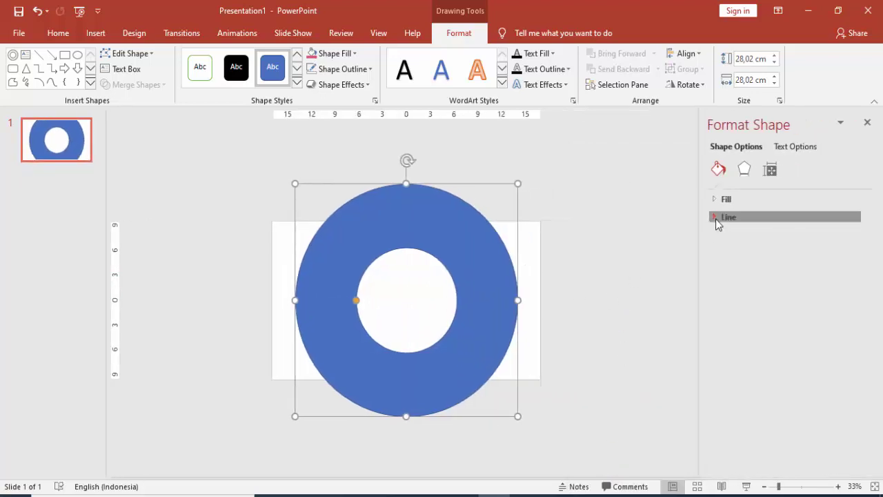
left_click(726, 236)
left_click(715, 218)
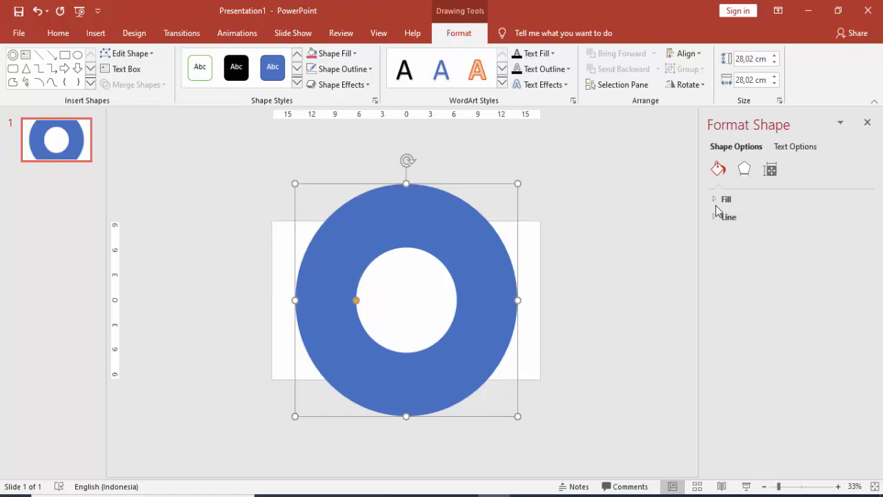
Switch the donut to Picture or texture fill and start inserting a picture.
left_click(715, 200)
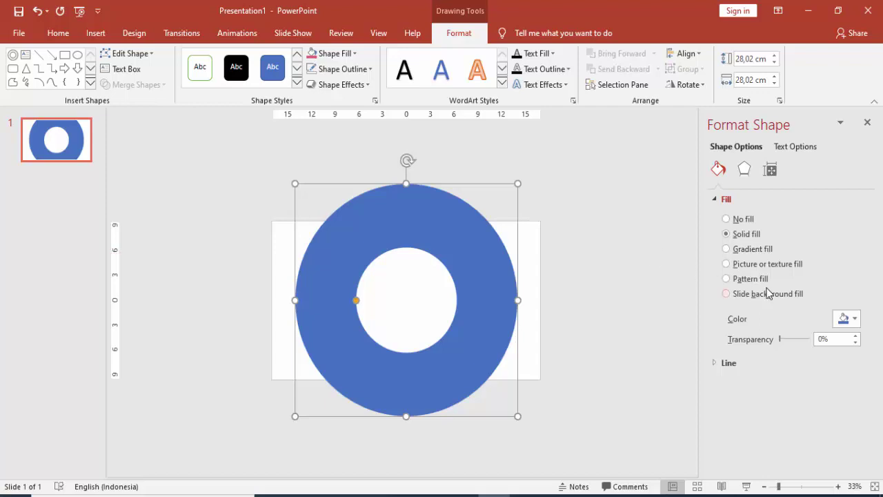
left_click(762, 266)
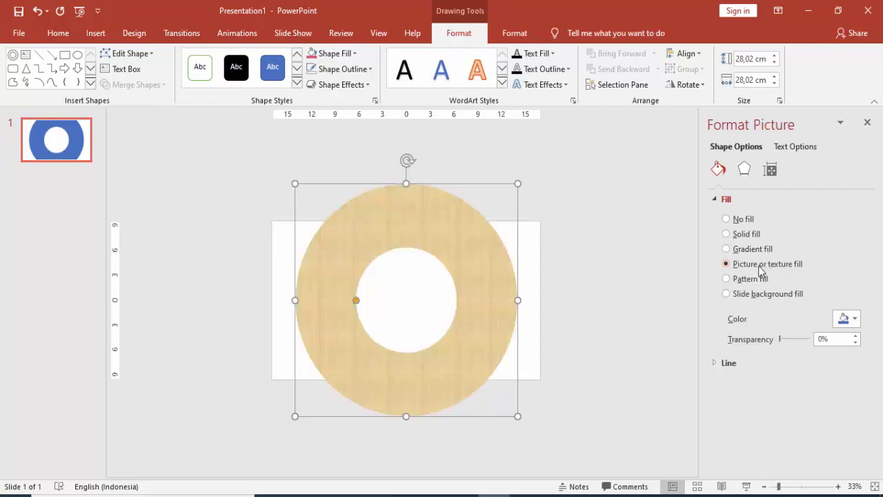
left_click(754, 333)
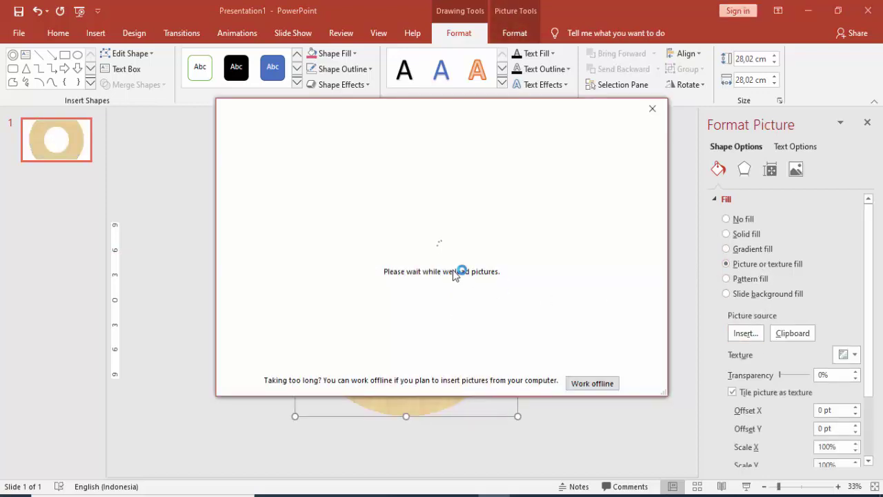
Fill the donut with ridwan-meah-1143018-unsplash from the IMAGE > NATURE folder.
left_click(318, 181)
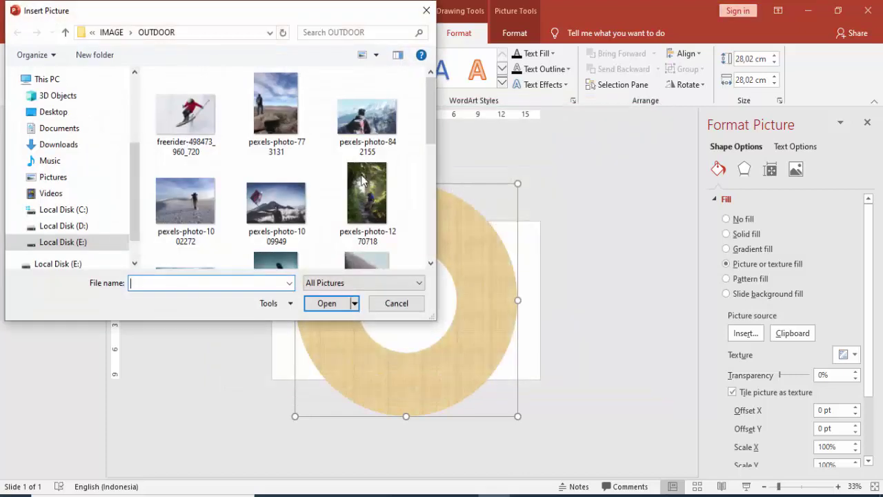
left_click(111, 32)
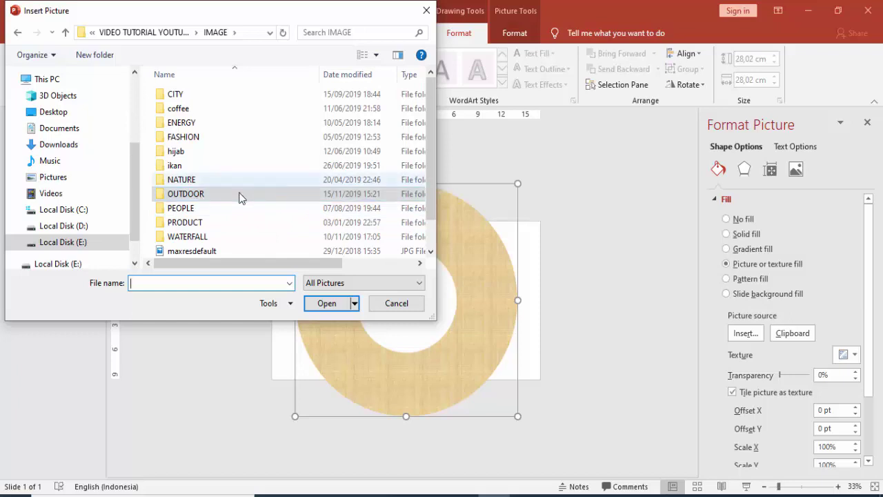
double_click(200, 181)
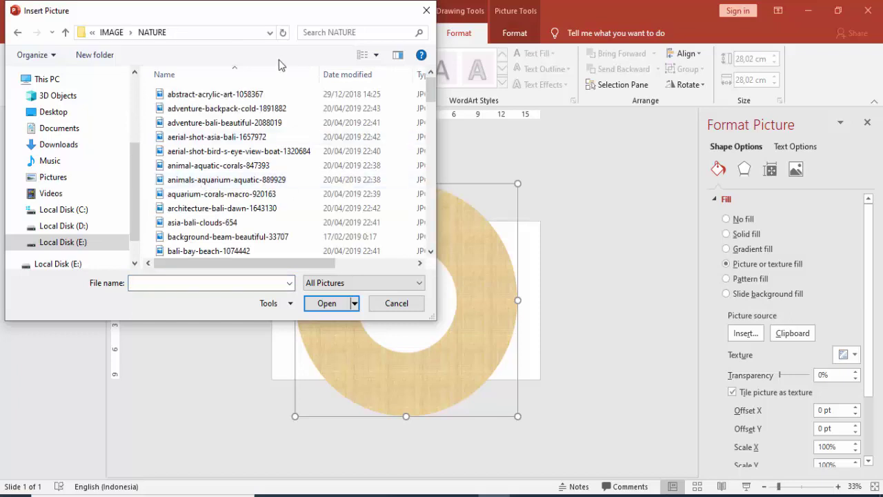
left_click(376, 57)
left_click(427, 40)
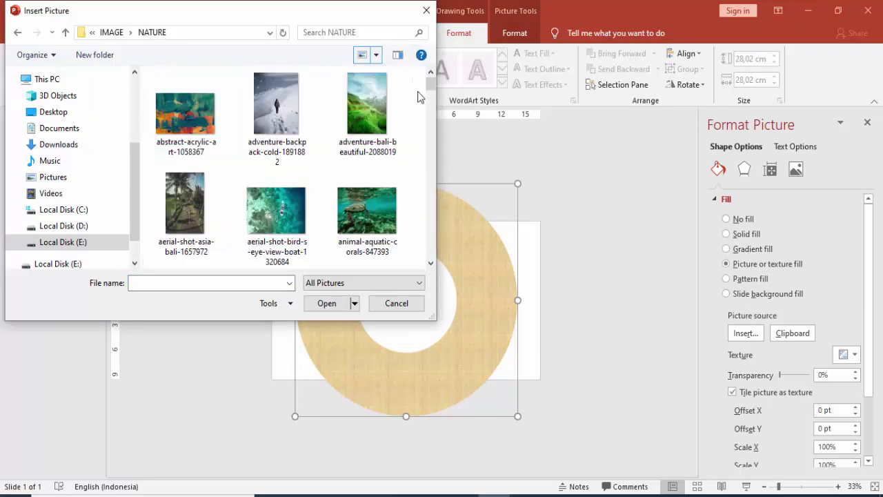
mouse_move(431, 94)
left_mouse_down()
mouse_move(438, 148)
mouse_move(429, 188)
left_mouse_up()
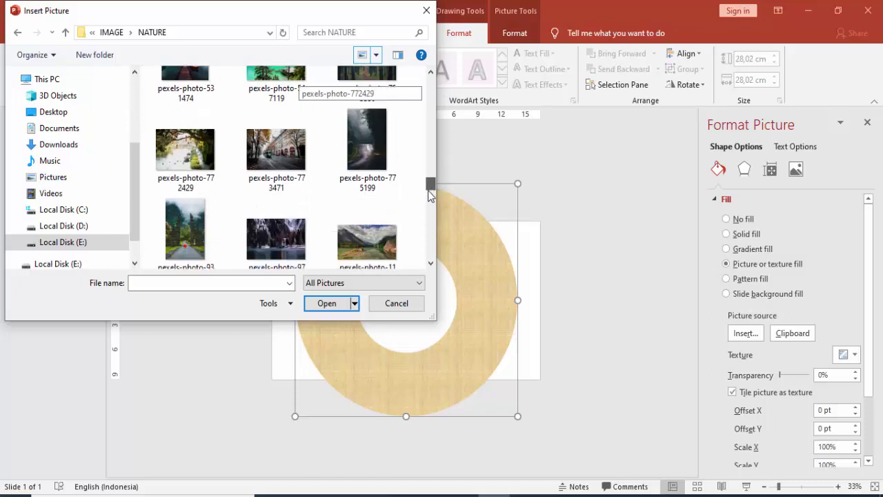
left_click_drag(430, 188, 431, 232)
left_click(373, 176)
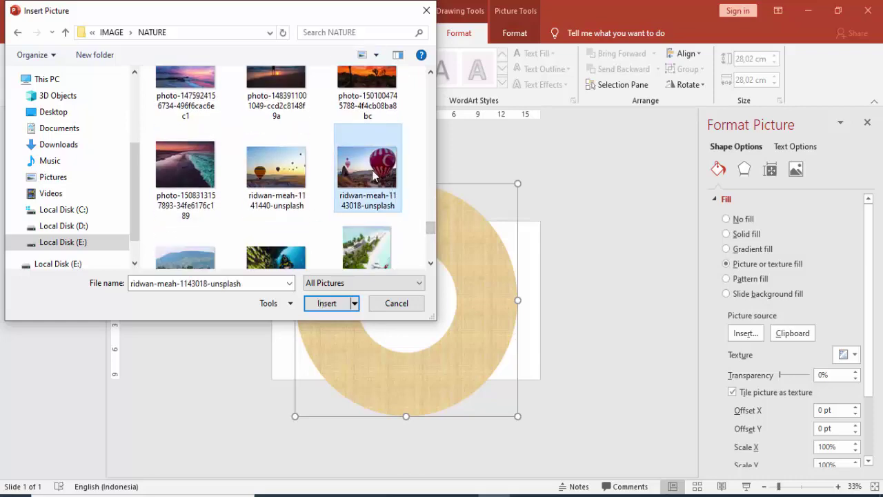
left_click(327, 304)
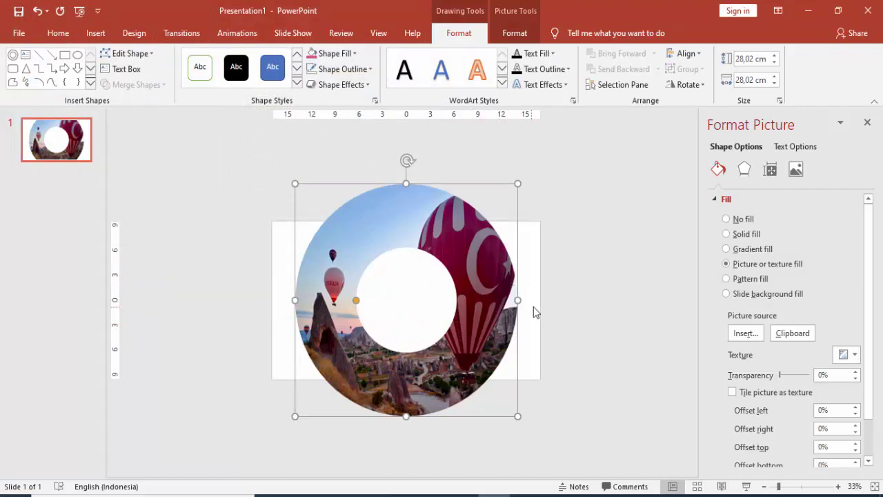
Enlarge the donut to 29,39 cm and make its hole slightly smaller.
left_click_drag(295, 301, 283, 301)
left_click_drag(518, 416, 514, 400)
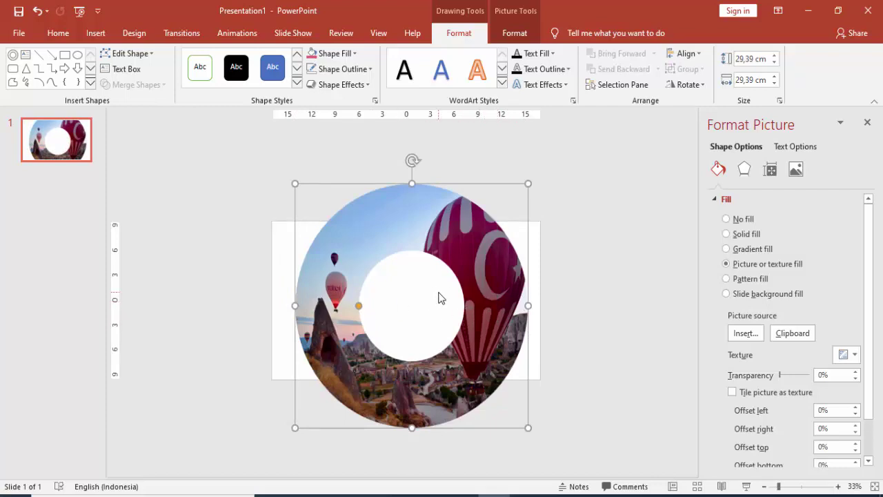
left_click_drag(358, 306, 366, 311)
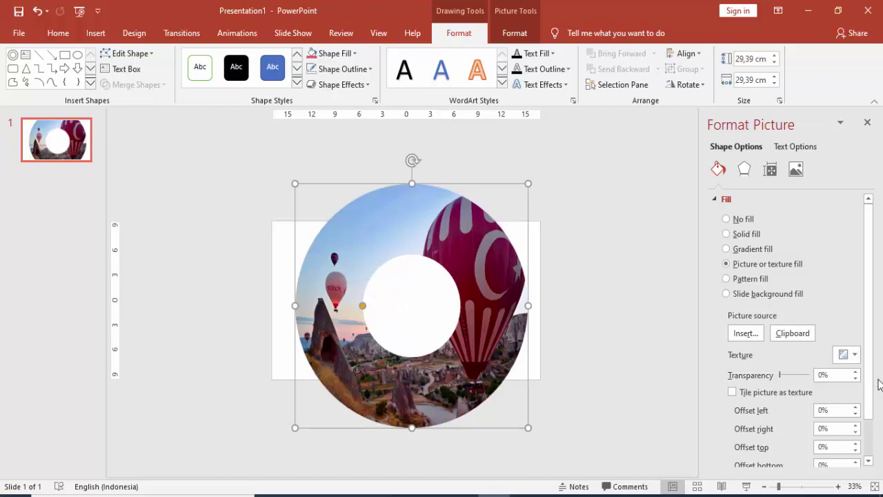
Set the balloon photo's picture offsets to -15% left and -26% right.
scroll(876, 329, "down", 2)
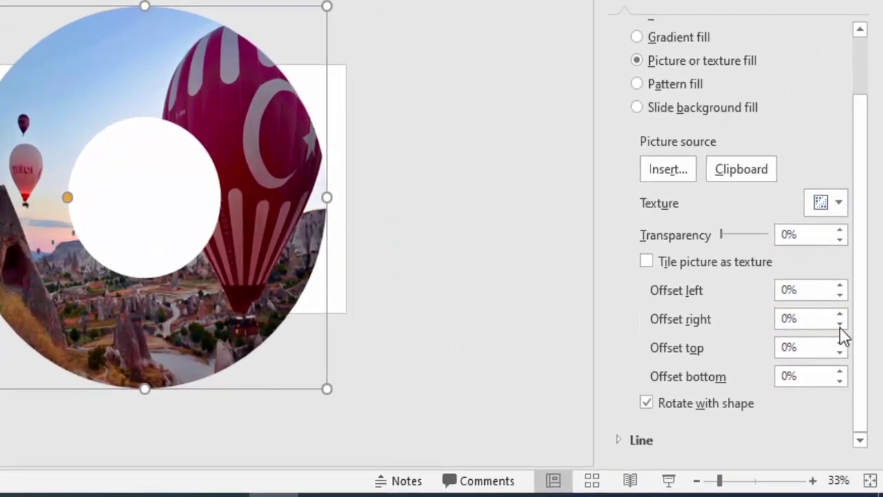
left_click(840, 294)
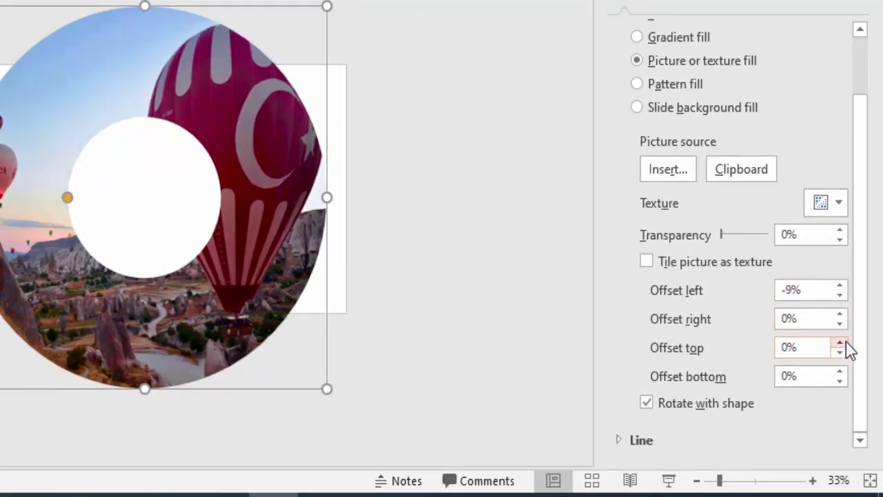
left_click(840, 323)
left_click_drag(840, 322, 841, 325)
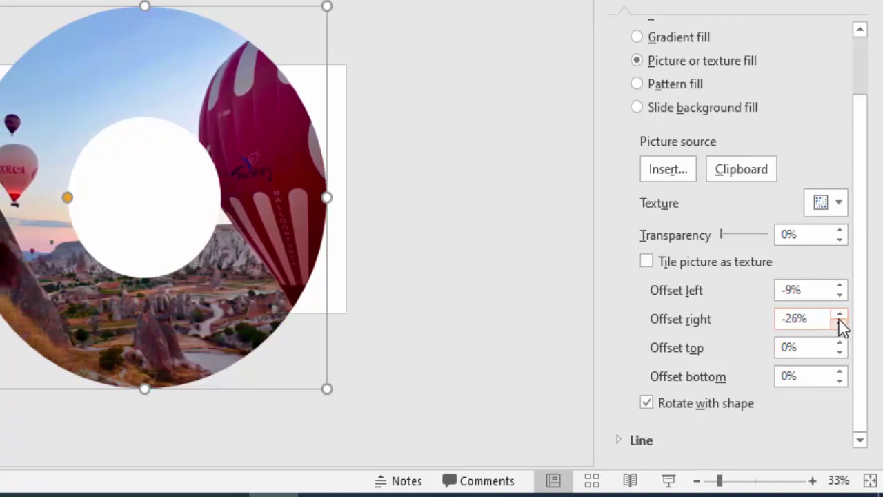
left_click(841, 295)
left_click(840, 295)
left_click(840, 296)
left_click(841, 296)
left_click(840, 295)
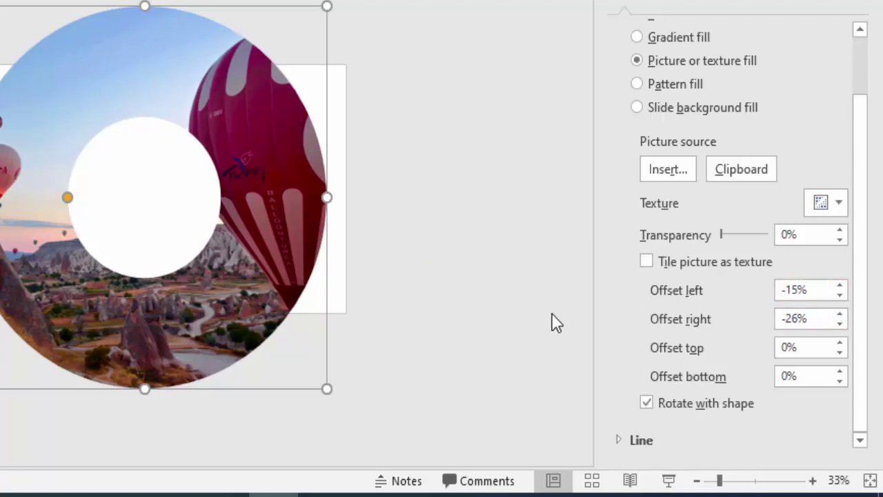
left_click(514, 277)
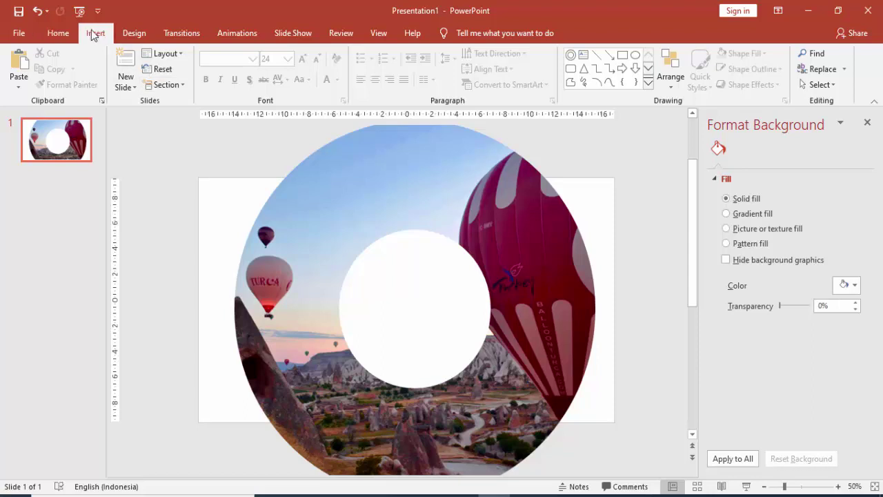
Add a text box reading PRESENTASI in the donut's white centre.
left_click(95, 32)
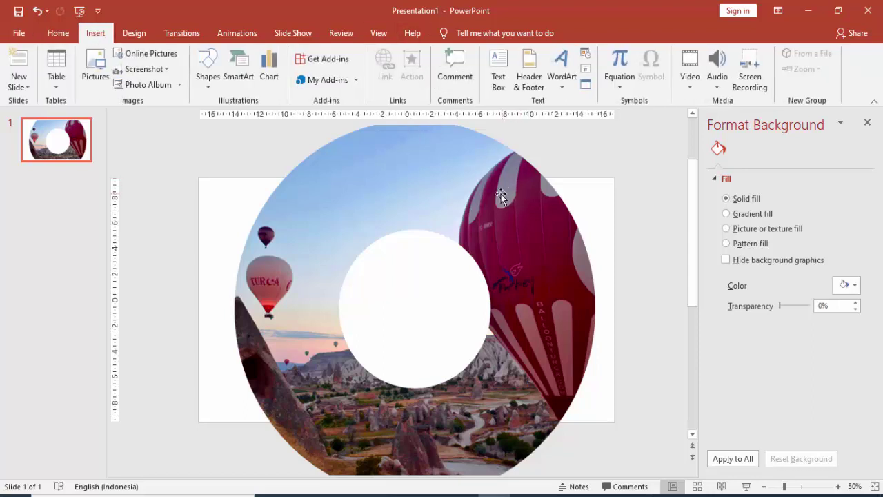
left_click(498, 69)
left_click(373, 278)
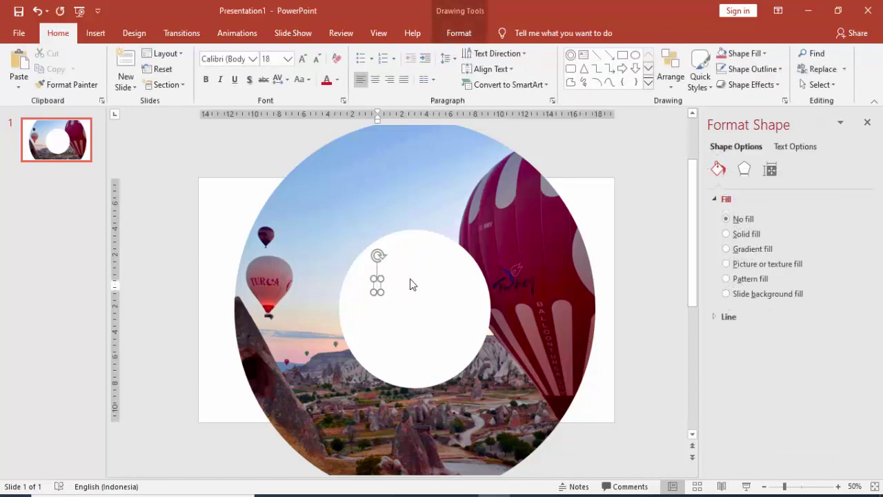
type("PRESENTA")
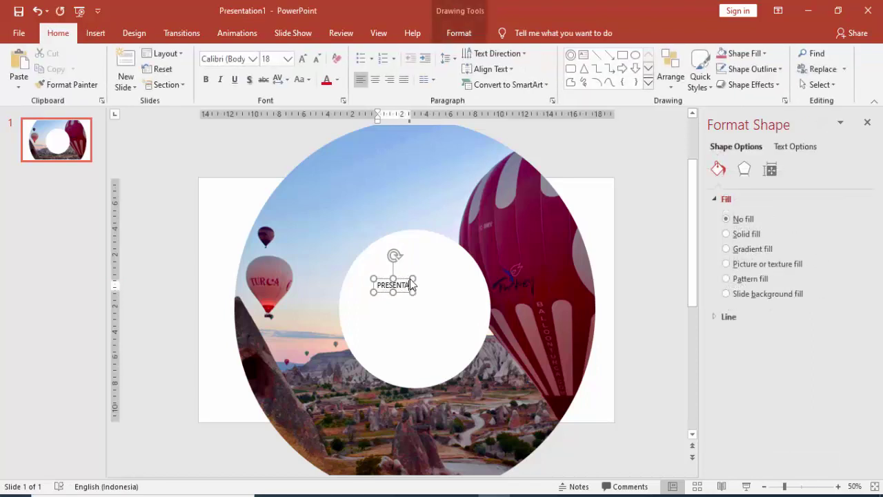
type("T")
Set the title to Gotham Bold, size 44, and centre it in the circle.
left_click(407, 281)
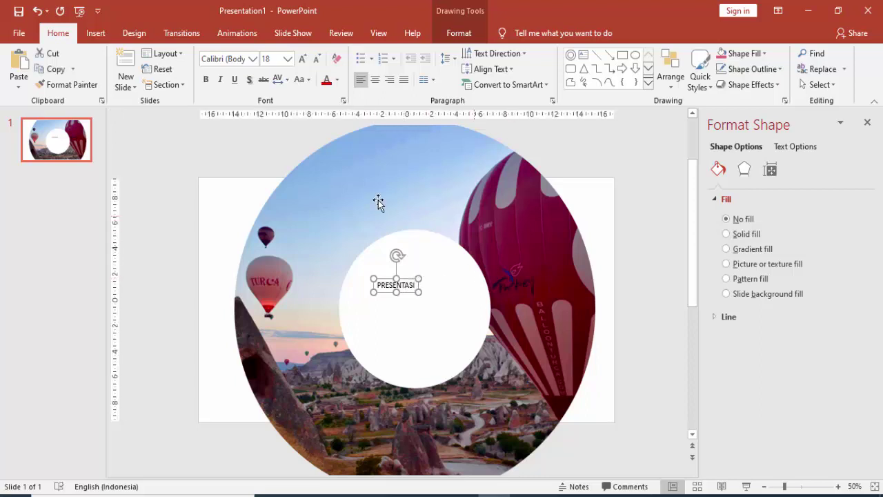
left_click(232, 60)
type("Gotham Bold")
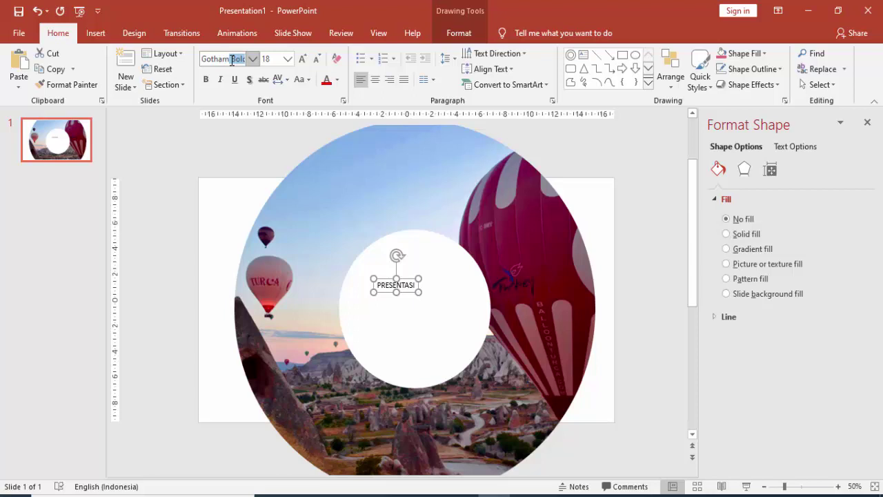
key("Return")
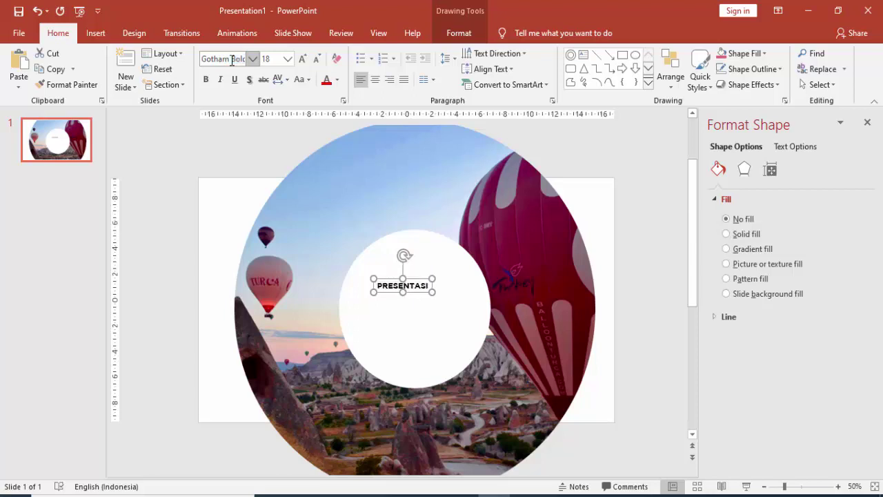
left_click(288, 58)
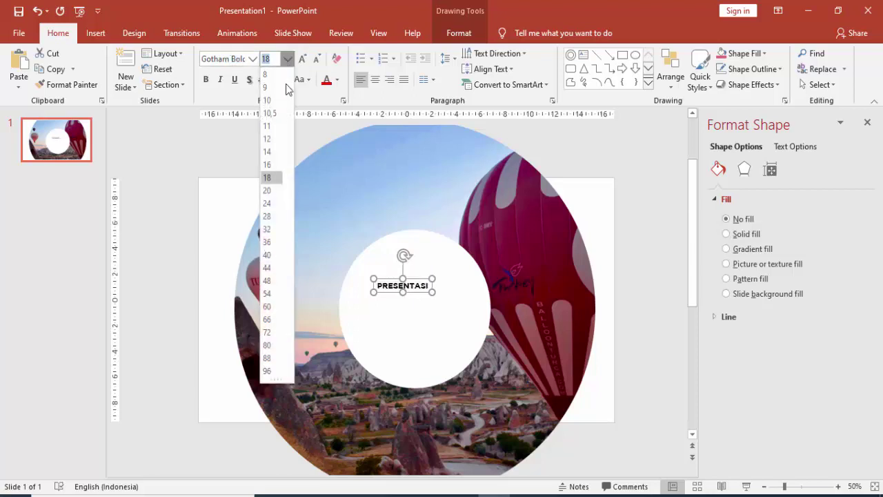
left_click(268, 268)
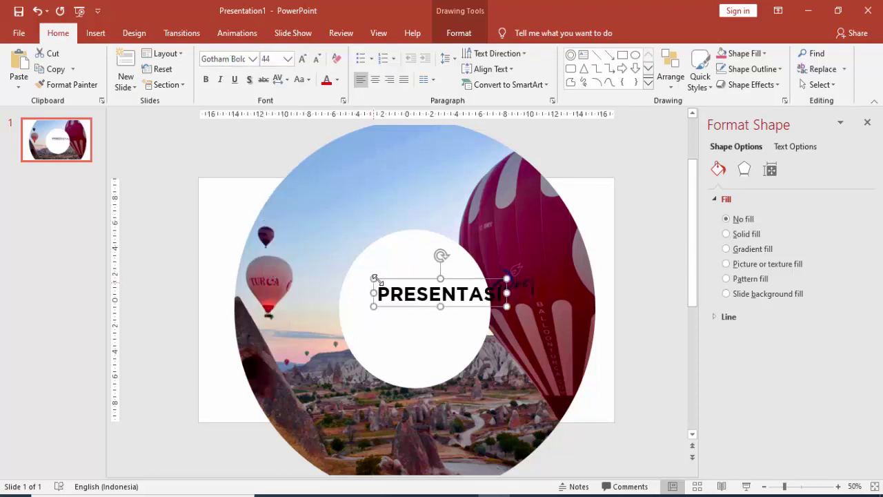
left_click_drag(385, 277, 364, 269)
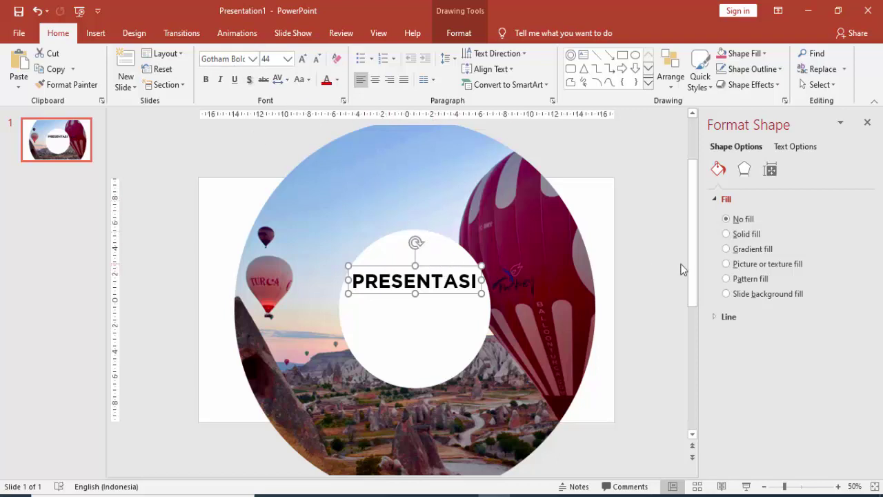
scroll(651, 288, "up", 2, "ctrl")
Add a centre-aligned 'Keren dan Kreatif Presentasi' text box just below the PRESENTASI title.
left_click(96, 33)
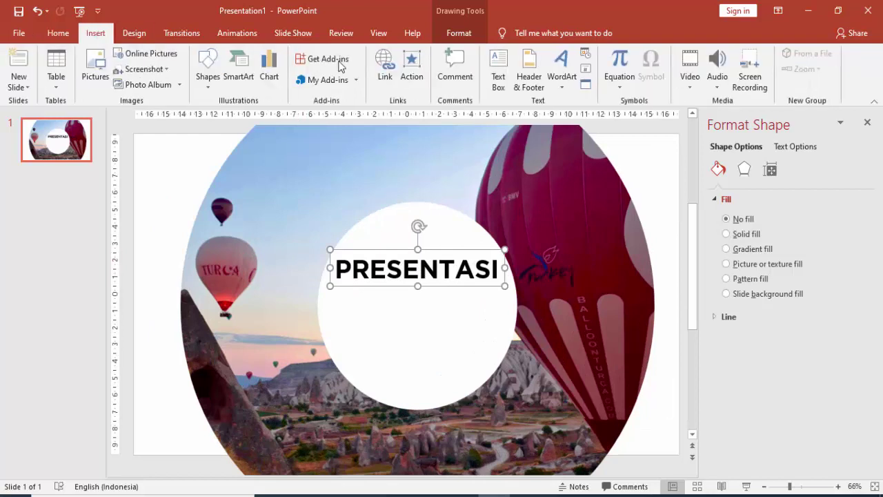
left_click(498, 72)
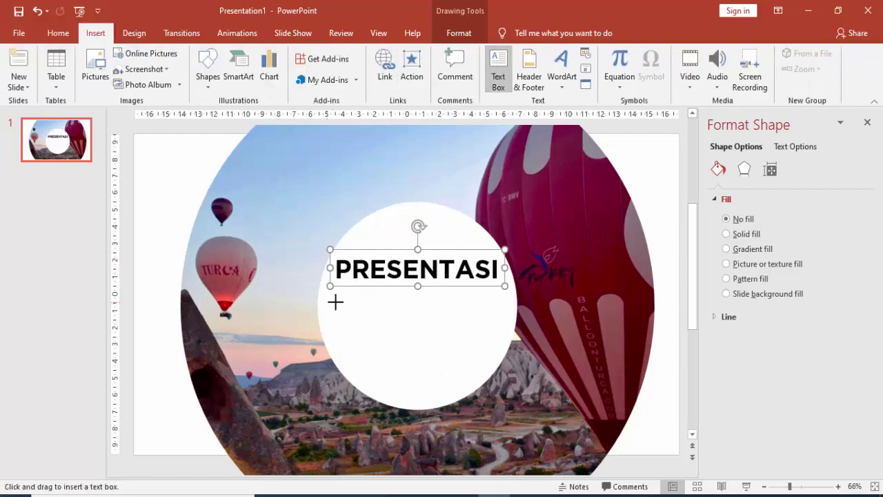
left_click_drag(327, 305, 499, 323)
type("Keren dan")
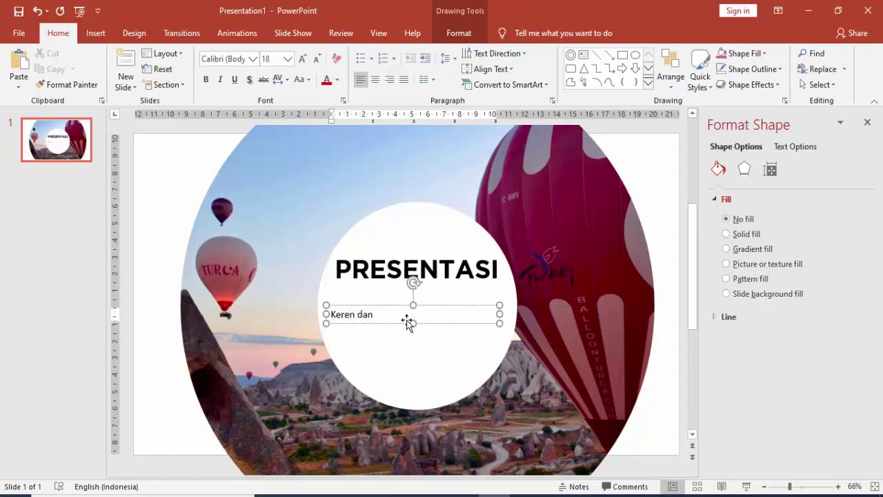
type("C")
key("BackSpace")
type("K")
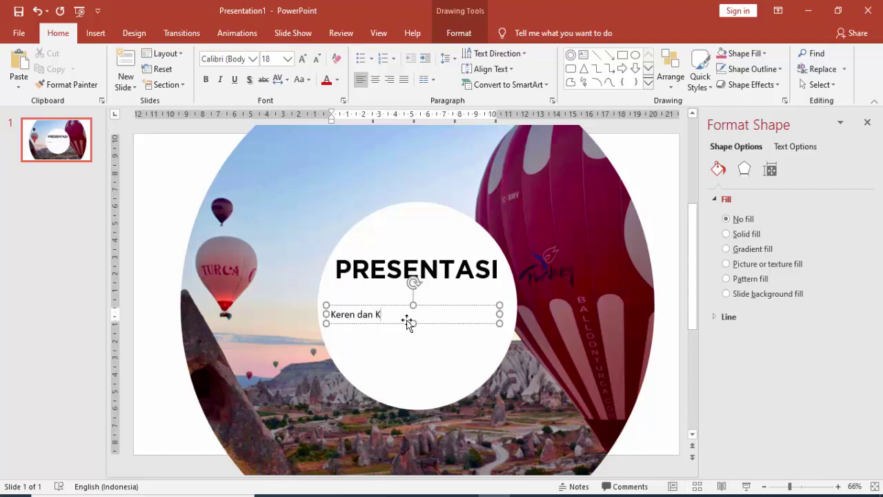
type("reatif")
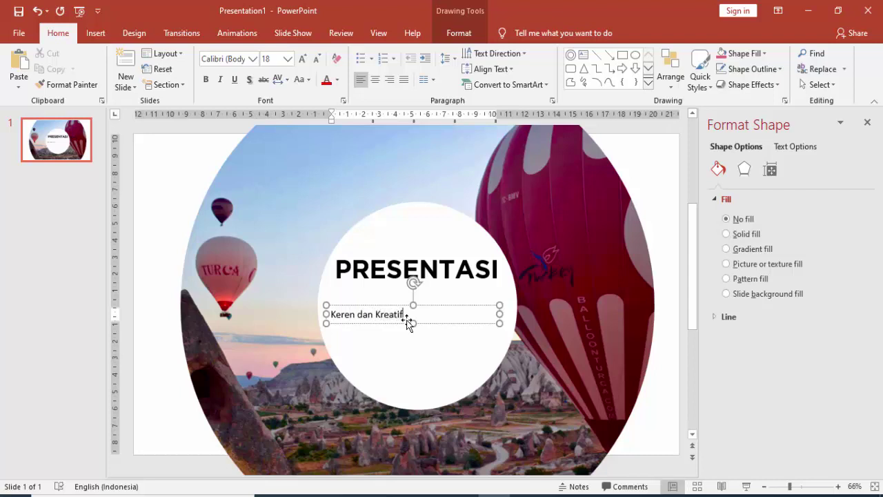
type(" Presentasi")
left_click(374, 79)
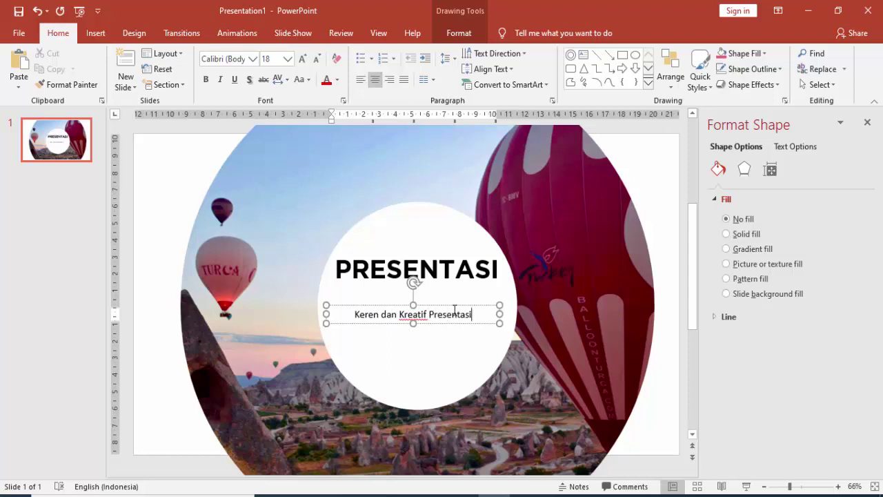
left_click_drag(452, 305, 452, 289)
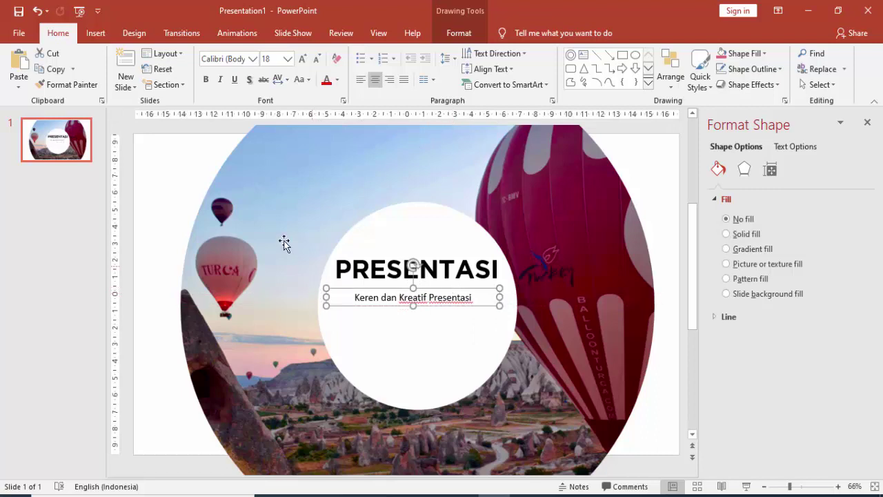
left_click(95, 33)
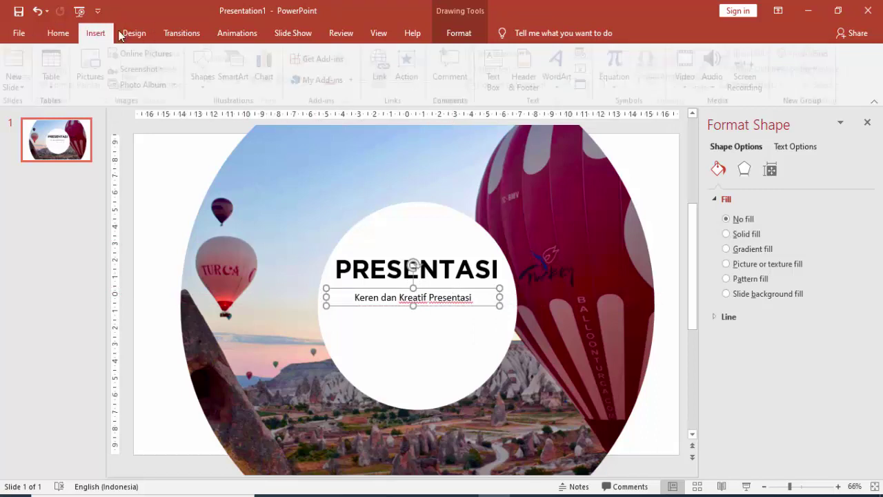
Make the subtitle Montserrat bold, 20 pt, grey, widening its box to fit one line.
left_click(55, 33)
left_click(240, 59)
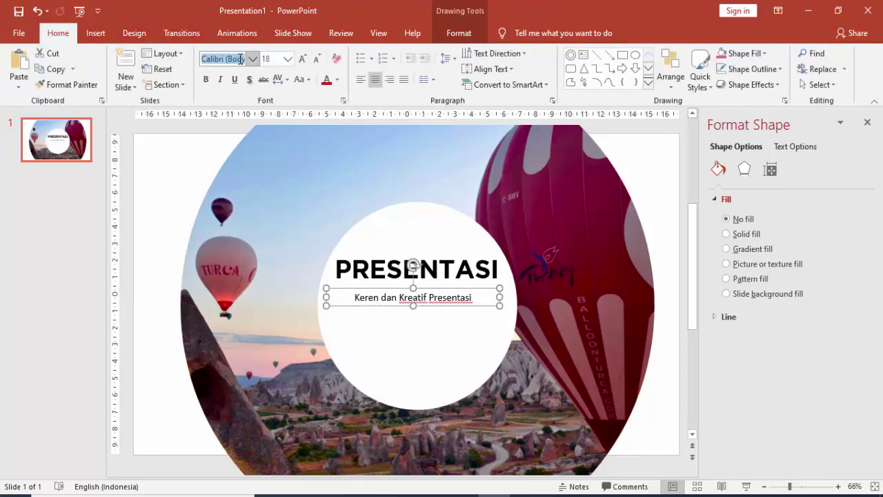
type("Mon")
type("tserrat")
key("Return")
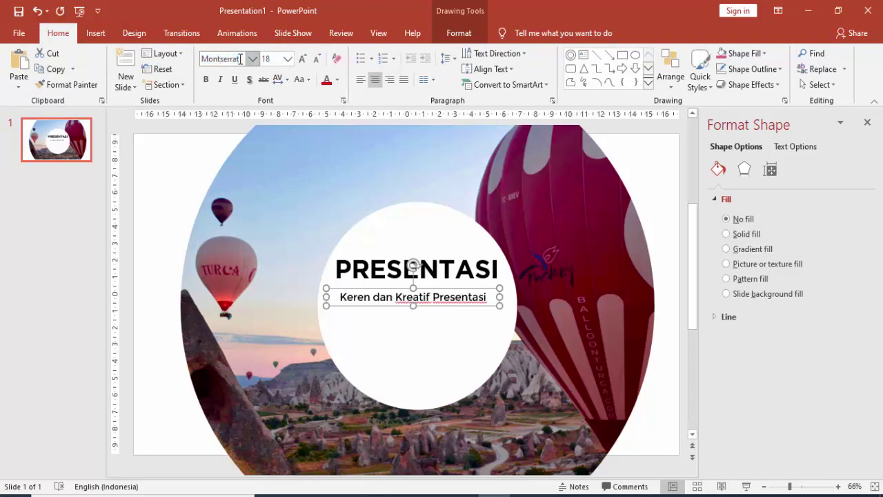
left_click(206, 79)
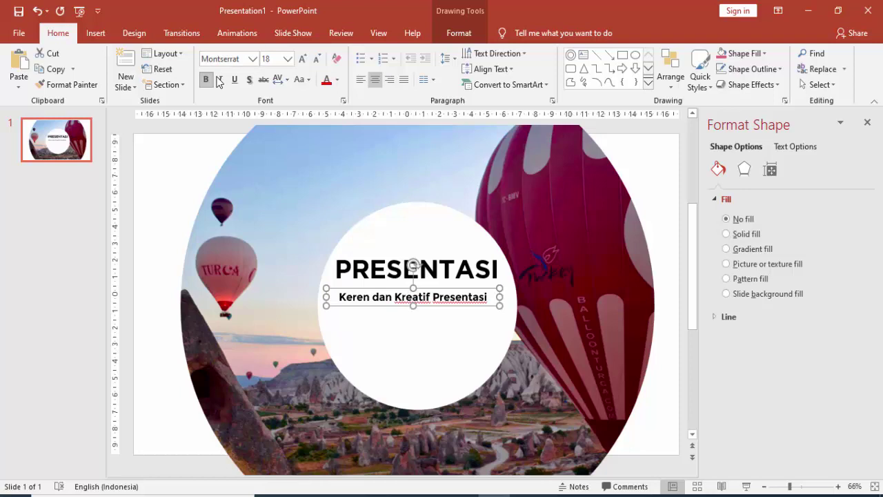
left_click(288, 59)
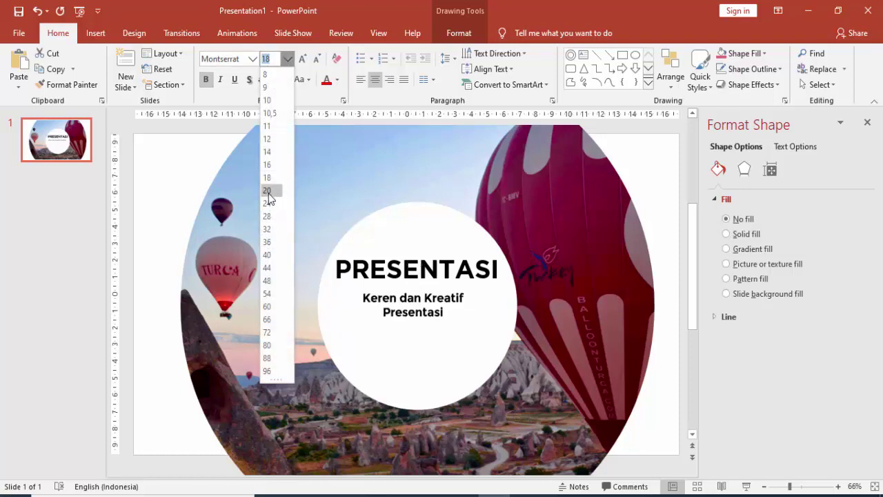
left_click(268, 192)
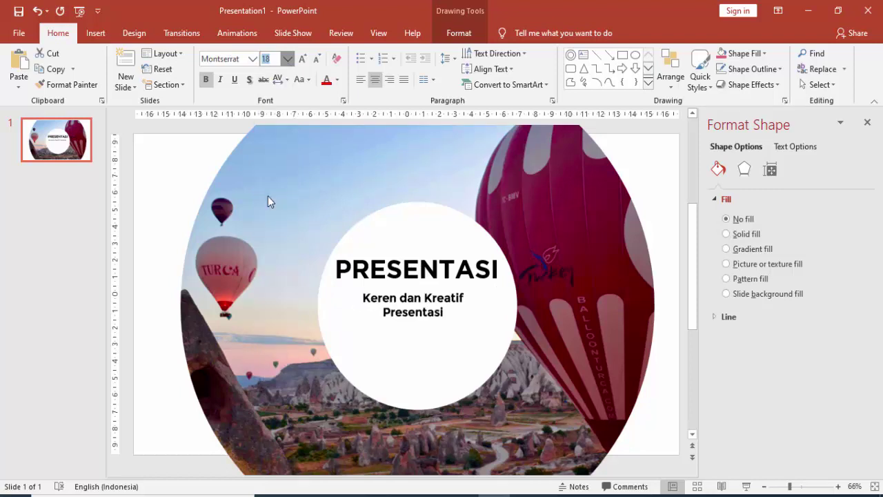
type("20")
left_click_drag(499, 304, 511, 302)
left_click(336, 79)
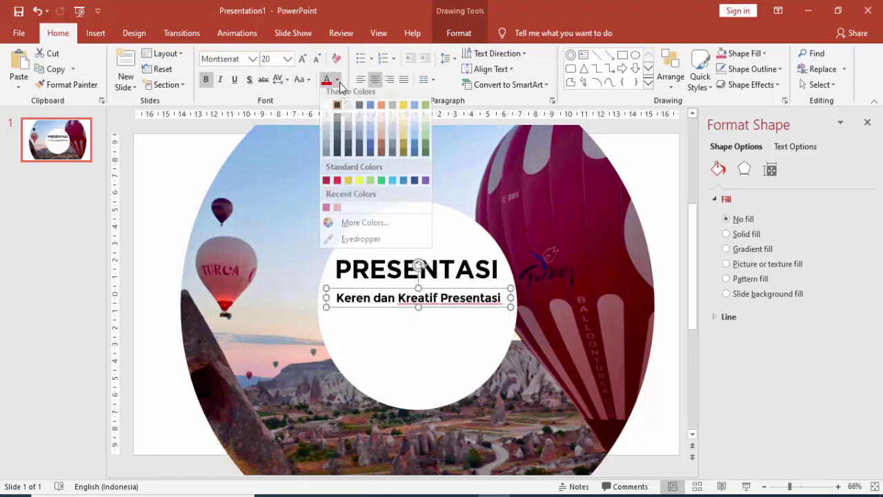
left_click(337, 137)
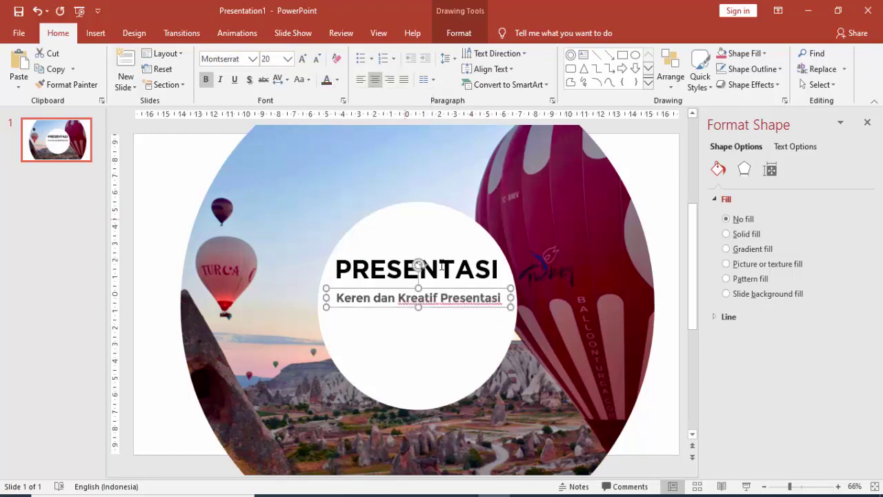
Nudge the PRESENTASI title and subtitle so they line up neatly.
left_click(439, 268)
left_click_drag(443, 254, 441, 252)
left_click(421, 298)
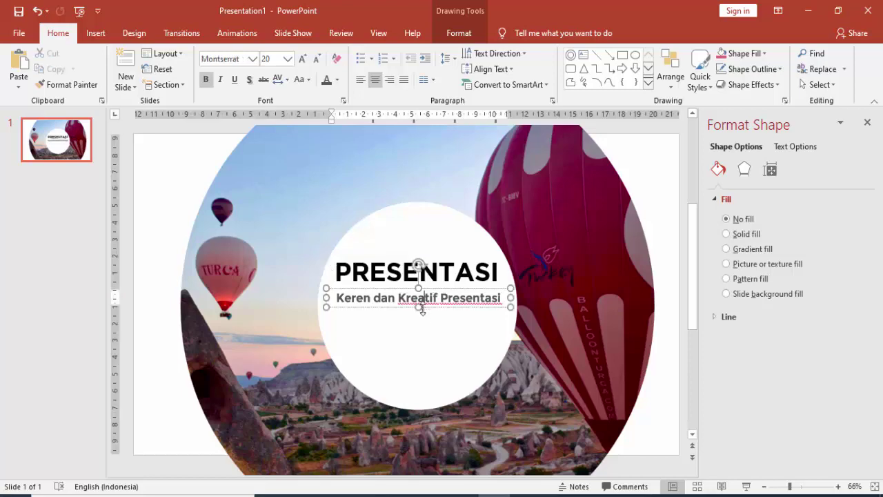
left_click_drag(425, 309, 422, 308)
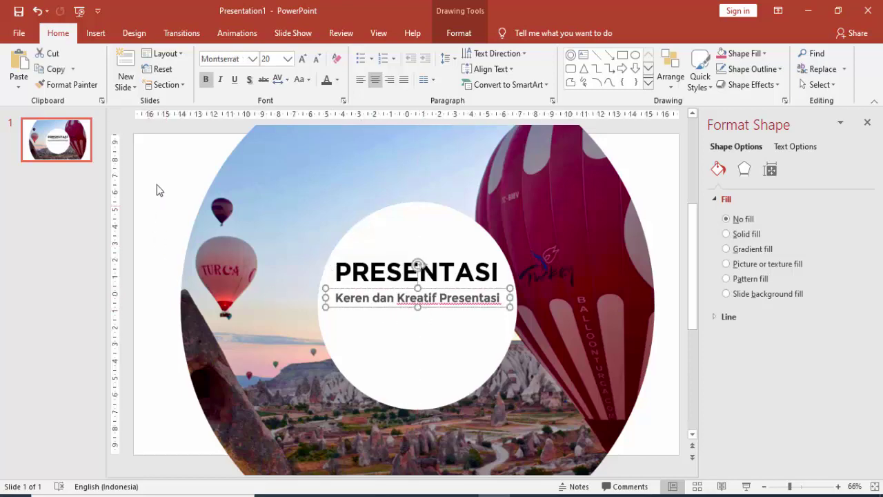
left_click(95, 32)
left_click(207, 69)
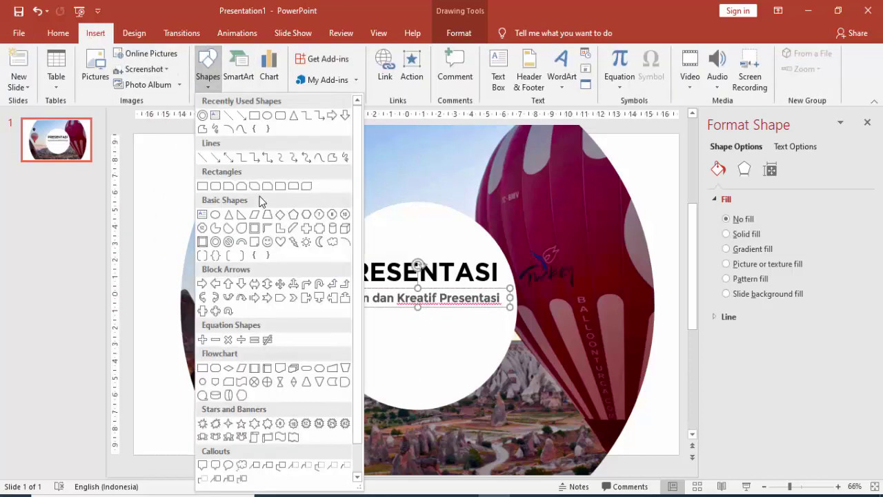
Draw a rounded rectangle under the subtitle and round its ends into a pill.
left_click(283, 115)
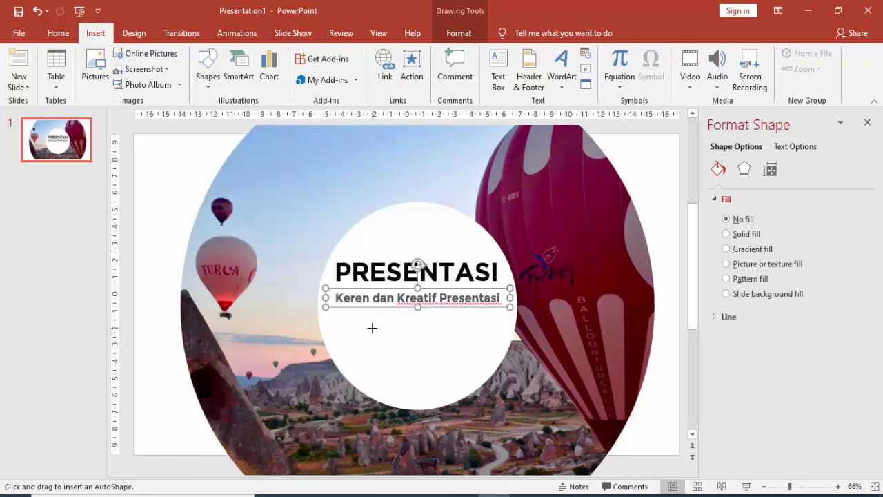
left_click_drag(372, 328, 469, 357)
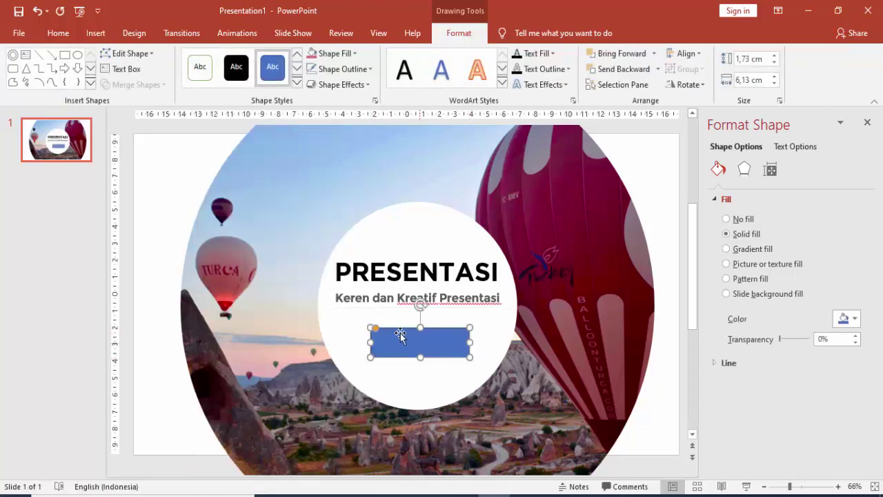
left_click_drag(373, 329, 440, 340)
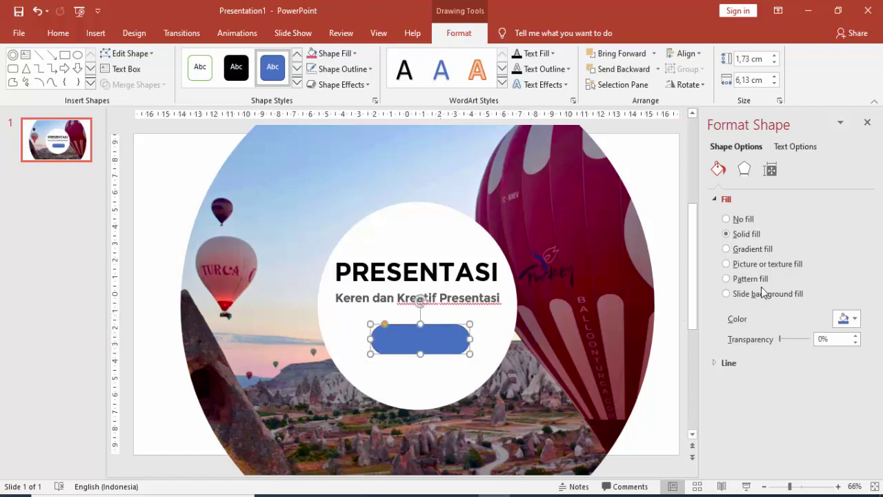
Give the pill a light-blue linear gradient fill and no outline.
left_click(752, 249)
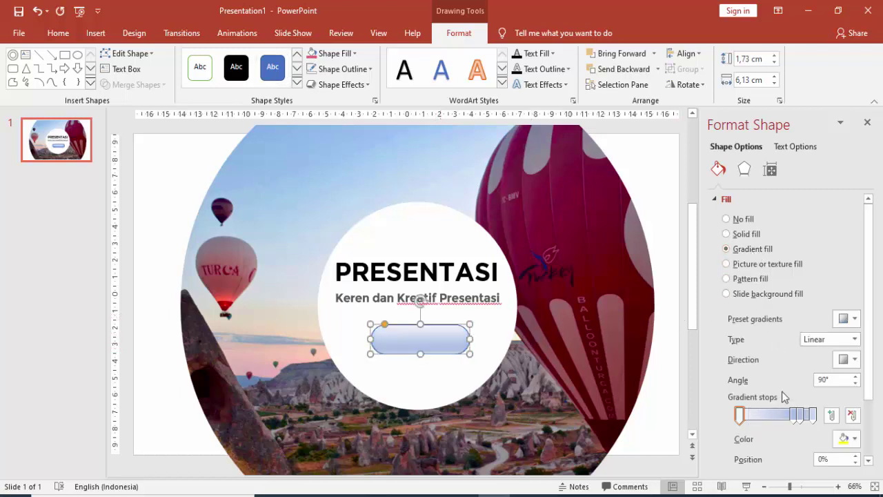
scroll(737, 394, "down", 1)
scroll(731, 395, "down", 1)
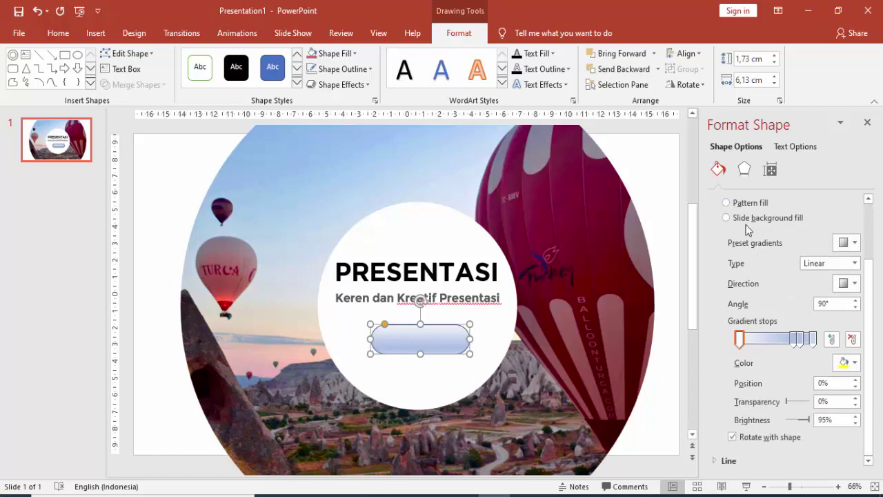
scroll(731, 231, "up", 2)
scroll(721, 210, "up", 1)
left_click(723, 200)
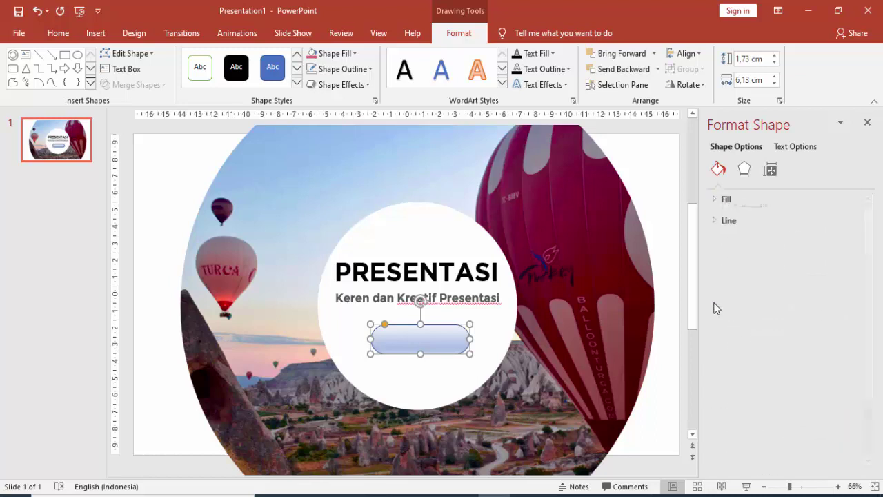
left_click(724, 217)
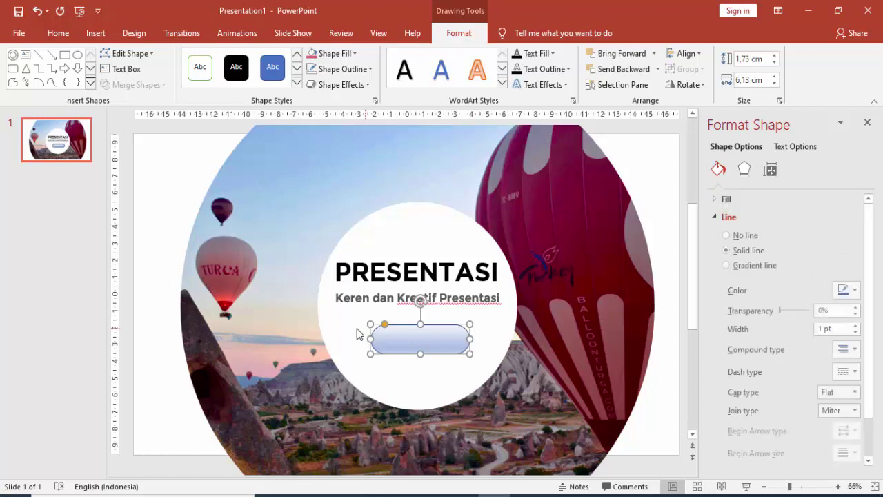
left_click(744, 237)
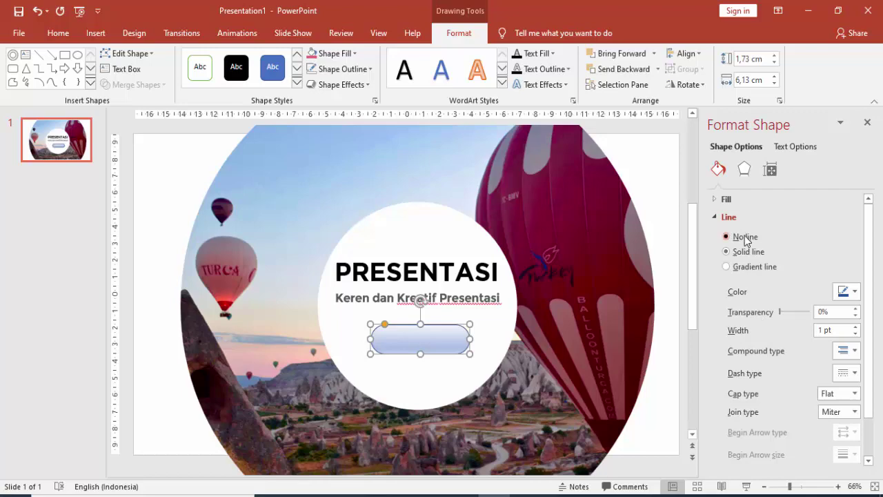
Remove the middle gradient stop from the pill button and make the first stop pink.
left_click(715, 215)
left_click(715, 201)
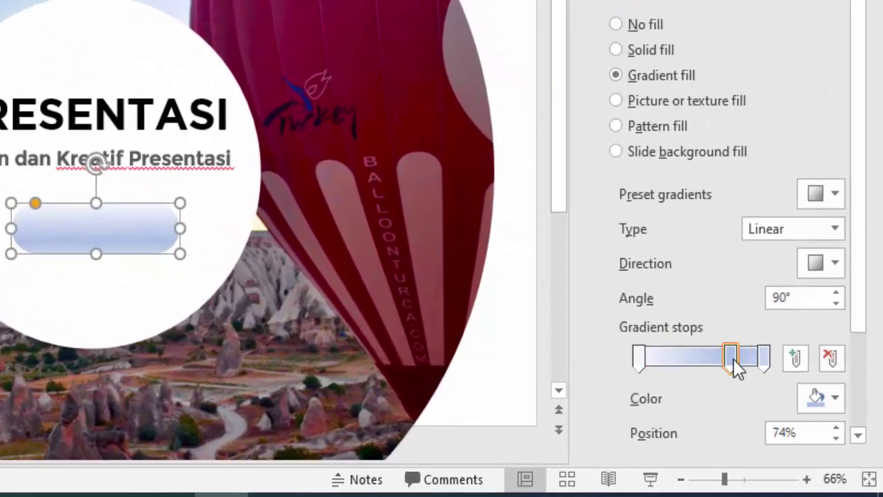
left_click_drag(762, 384, 784, 392)
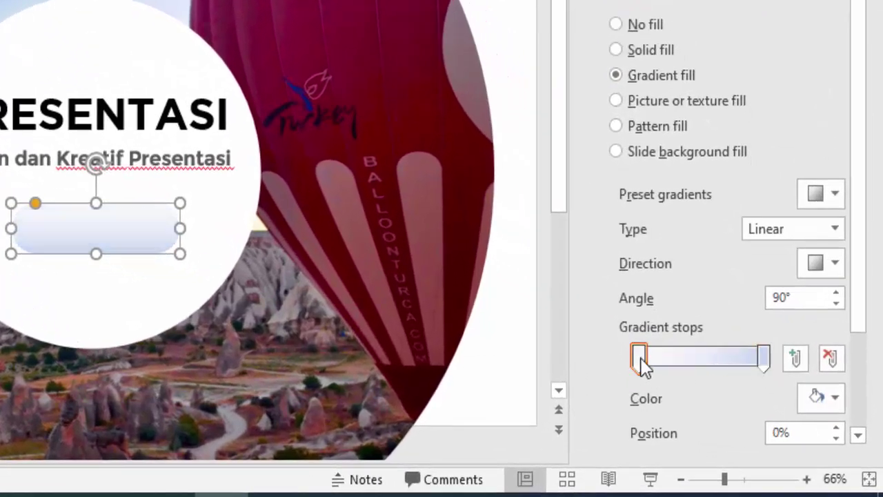
left_click(814, 400)
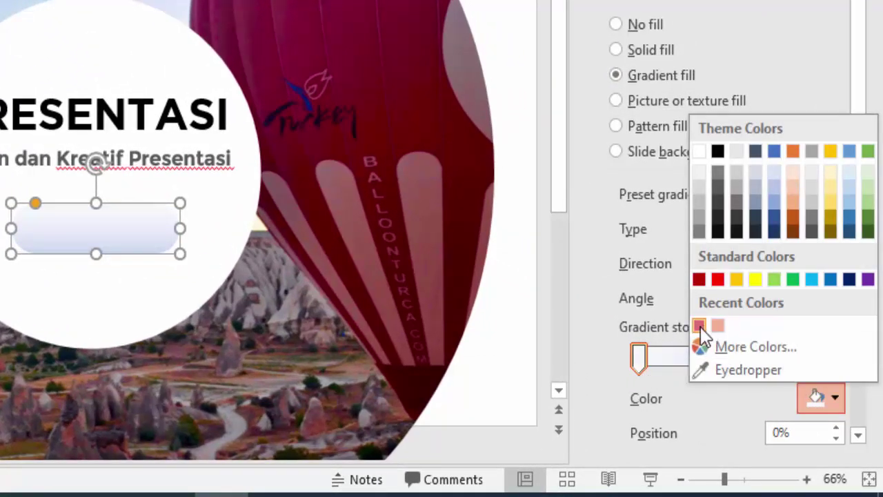
left_click(699, 326)
Make the last gradient stop peach, then preview the slide as a full-screen show.
left_click(763, 363)
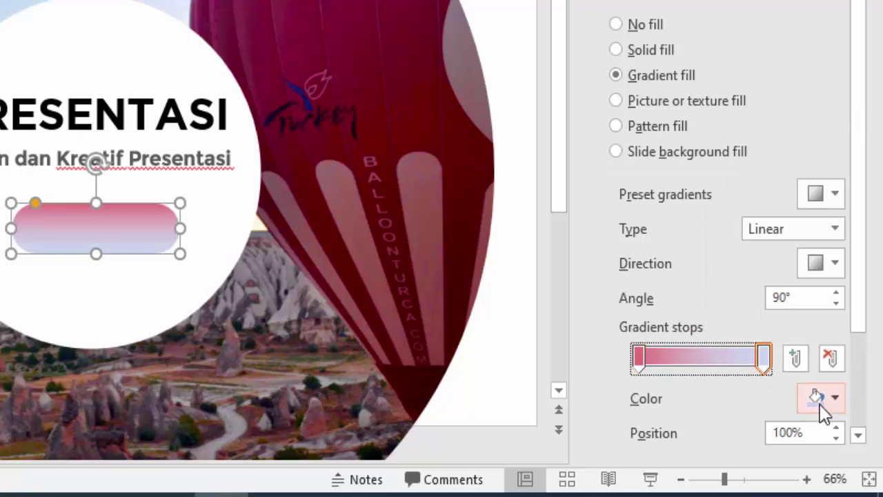
left_click(821, 405)
left_click(717, 326)
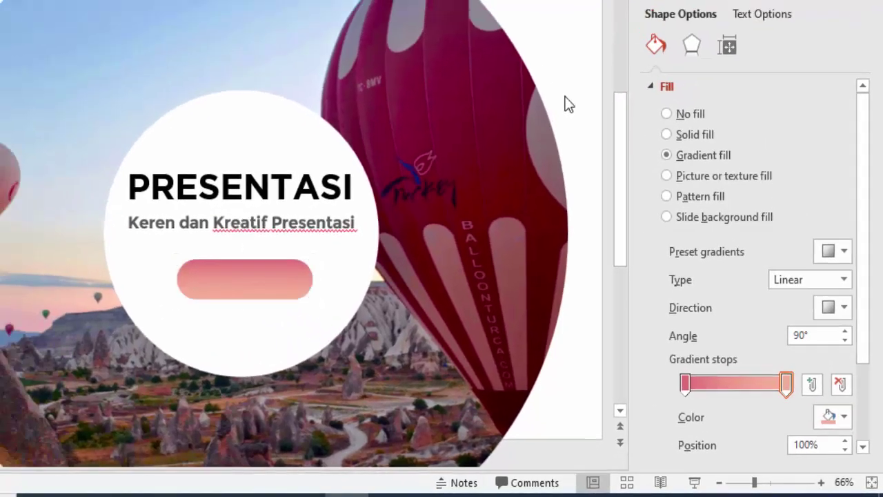
left_click(574, 248)
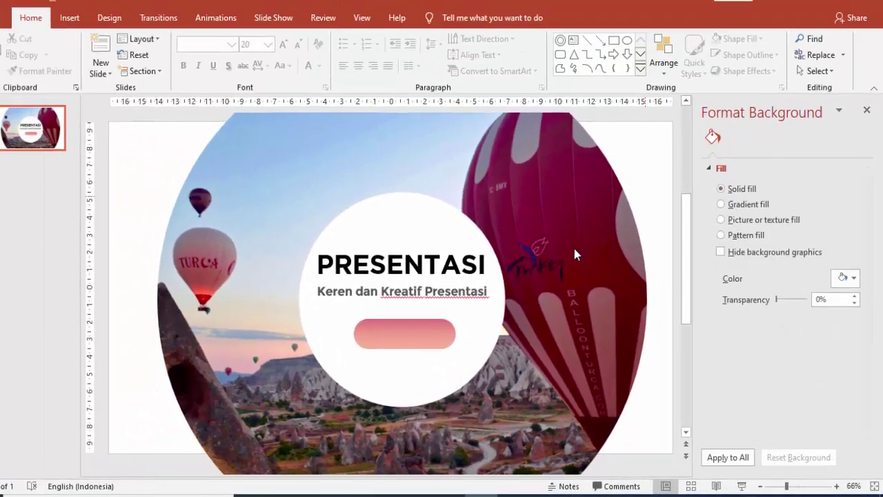
left_click(745, 486)
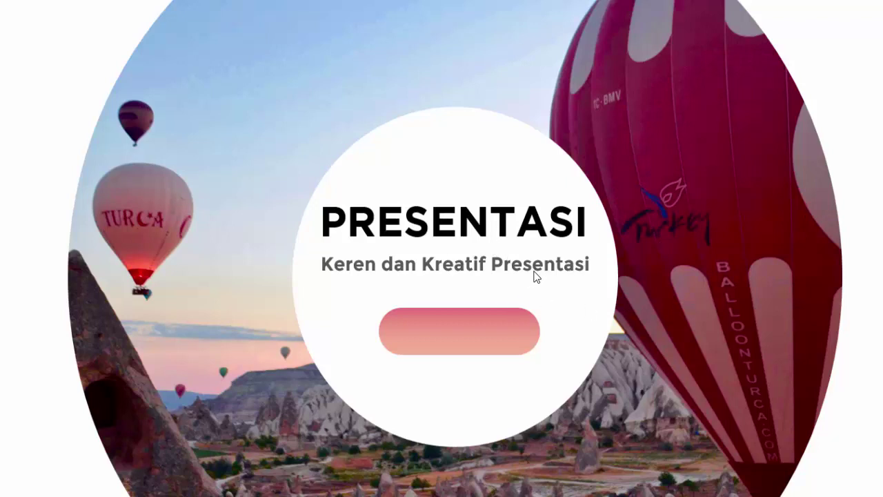
Exit the slide show and bring up the Slides pane's context menu below the thumbnail.
key("Escape")
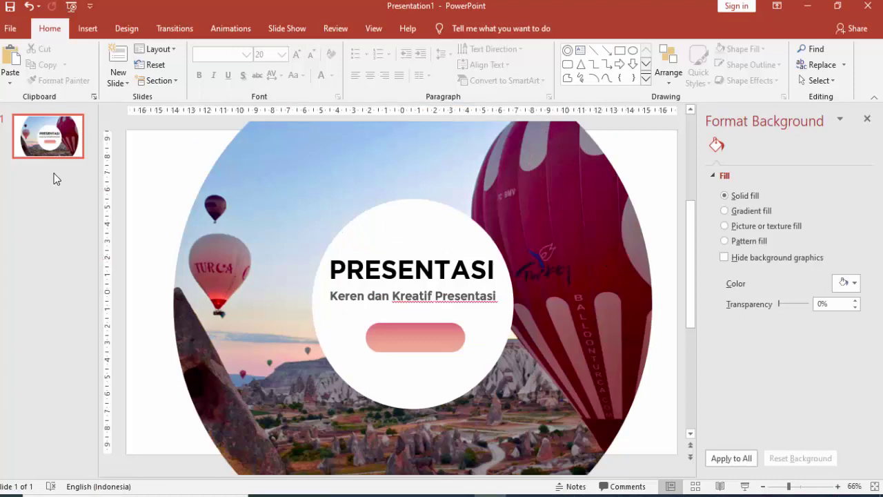
right_click(54, 174)
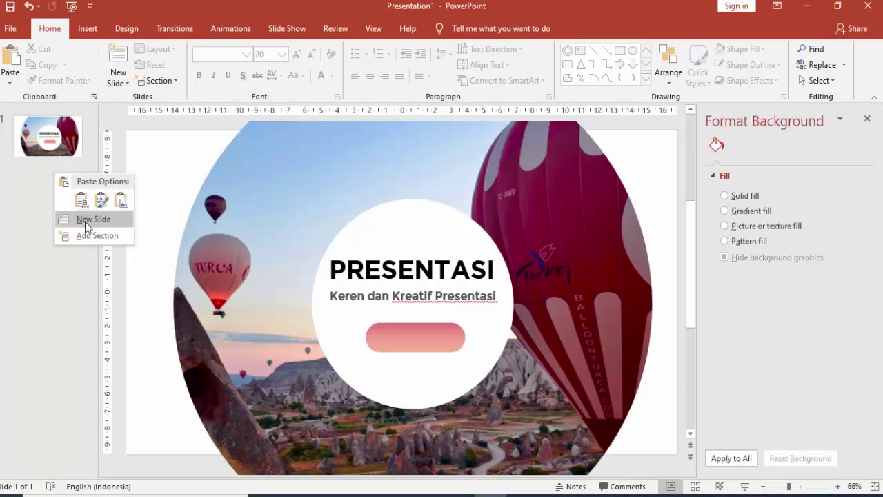
Insert a new slide after slide 1 and delete its title and body placeholders.
left_click(85, 222)
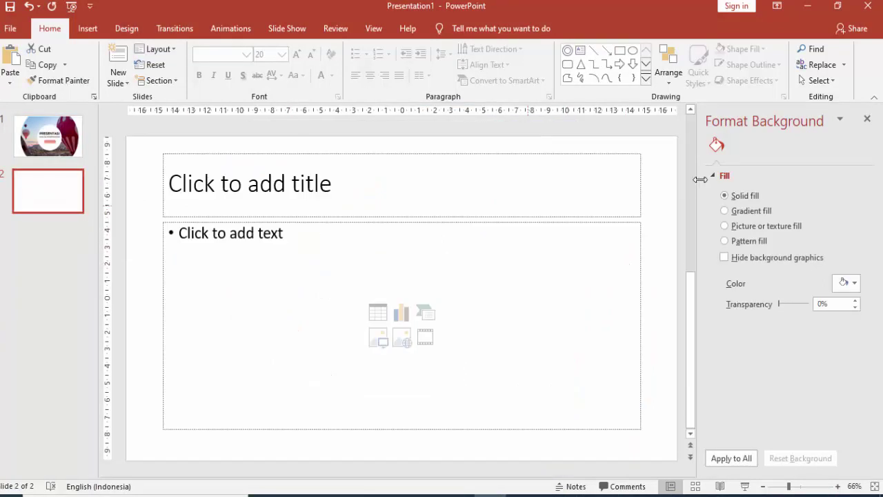
left_click(566, 153)
key("Delete")
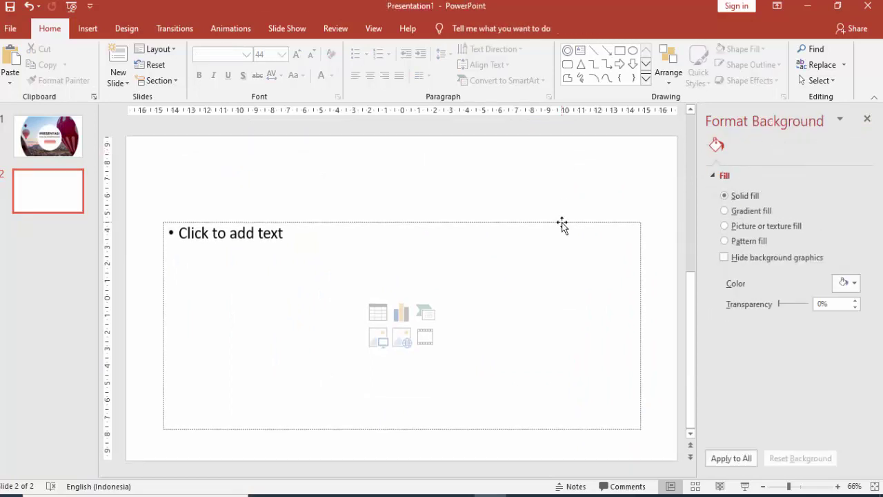
left_click(562, 224)
key("Delete")
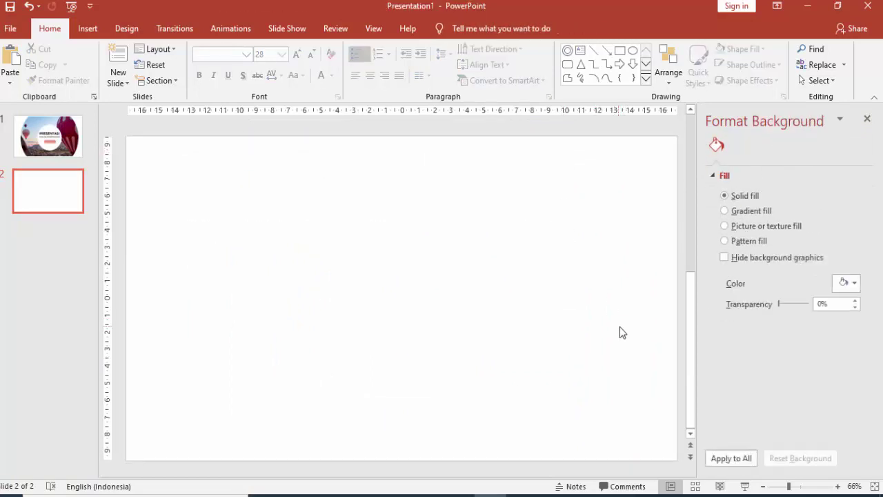
Add a text box near the top of slide 2 reading 'SELAMAT DATANG'.
left_click(88, 28)
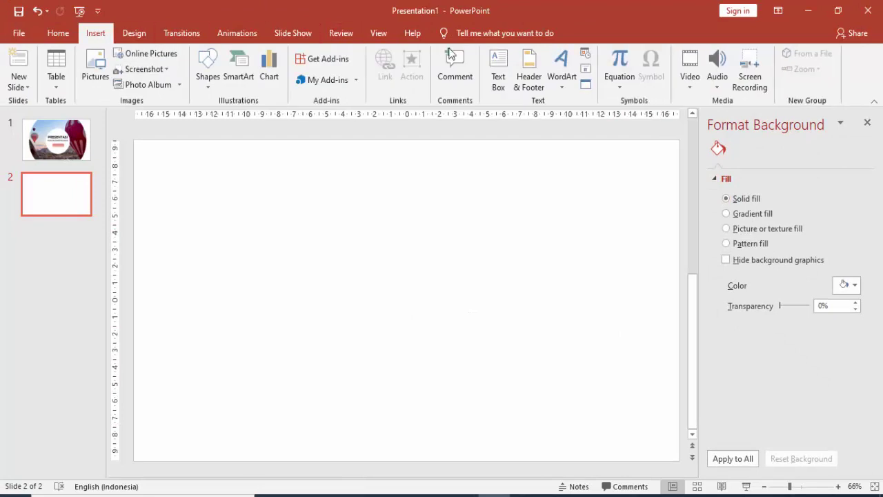
left_click(505, 63)
left_click(324, 188)
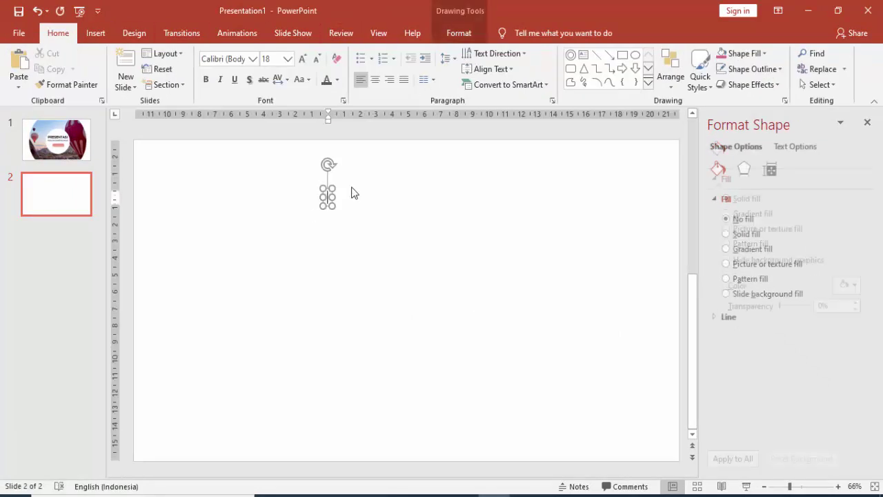
type("SELAMA")
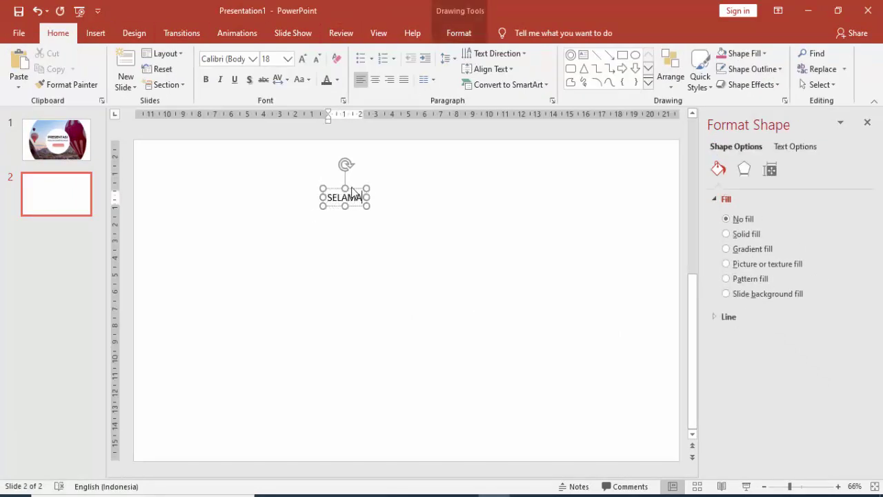
type("T DATANG")
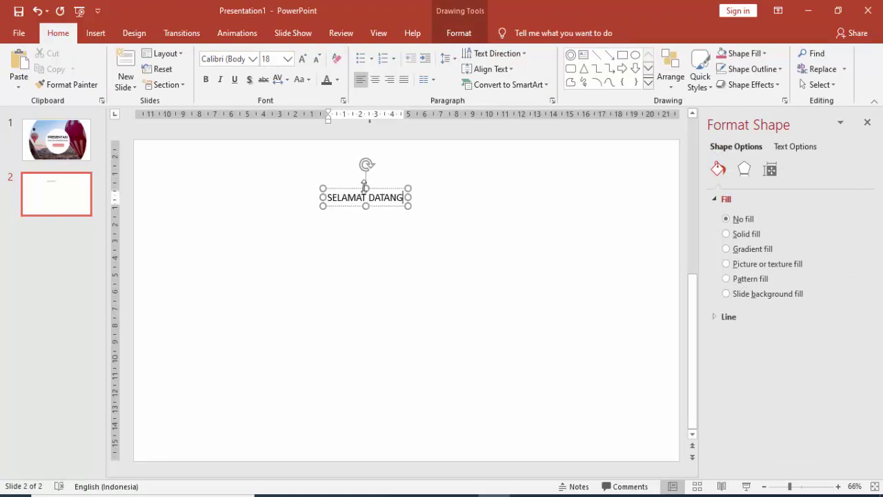
Format the SELAMAT DATANG title in Gotham Bold at 44 pt.
left_click(380, 188)
left_click(253, 59)
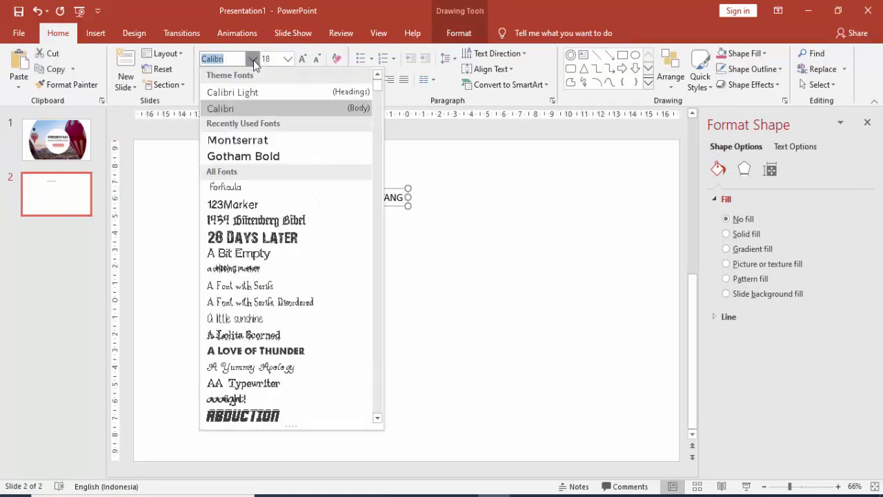
left_click(264, 160)
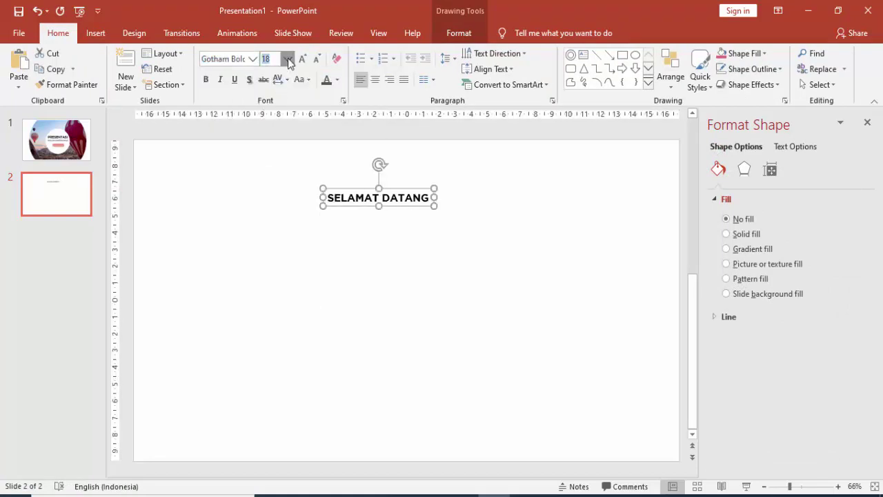
left_click(287, 59)
left_click(273, 266)
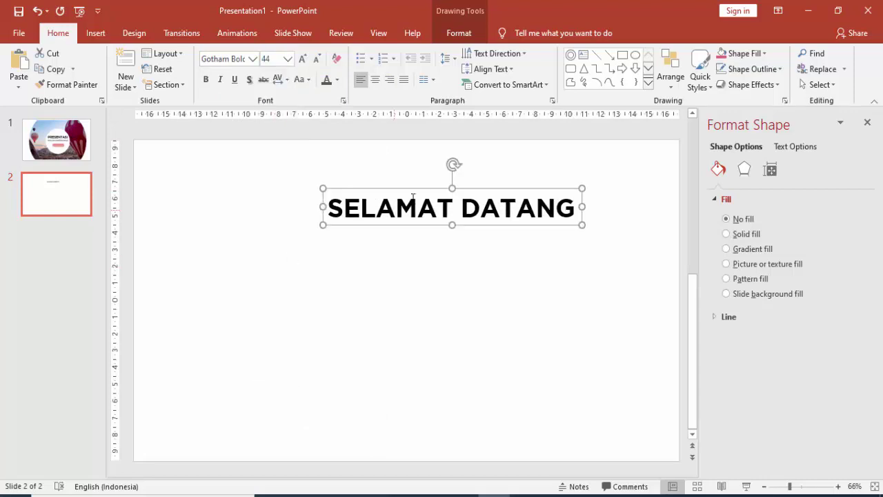
Centre the title horizontally on the slide and move it up near the top.
left_click(417, 186)
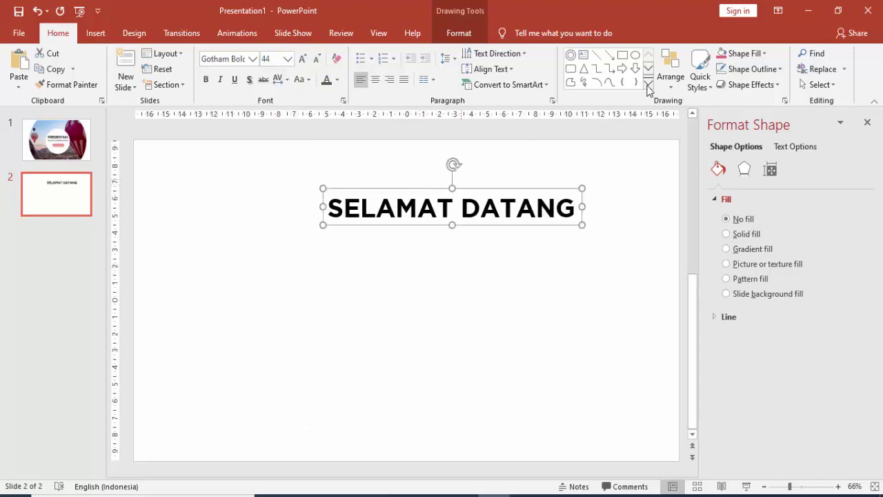
left_click(459, 33)
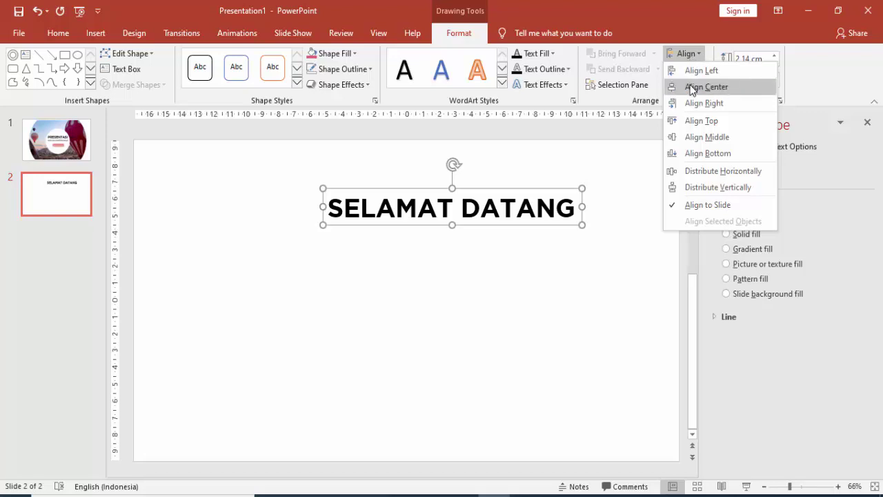
left_click(703, 87)
scroll(591, 192, "down", 1)
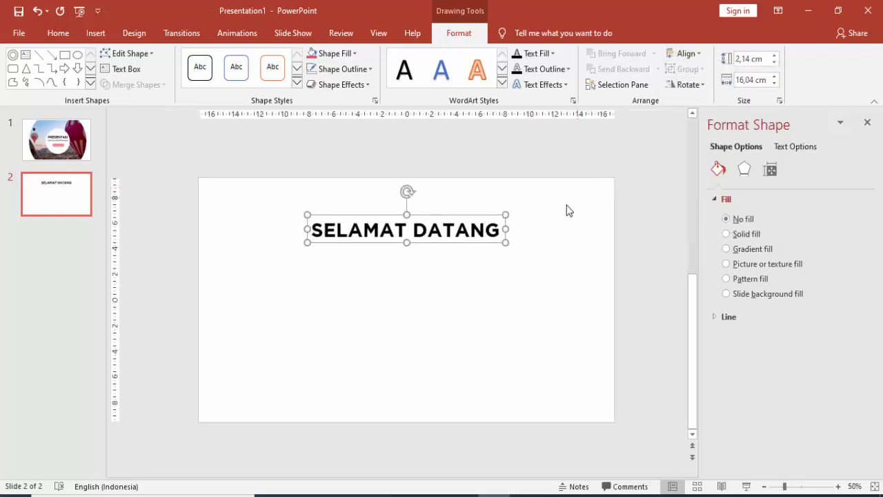
left_click_drag(463, 216, 464, 198)
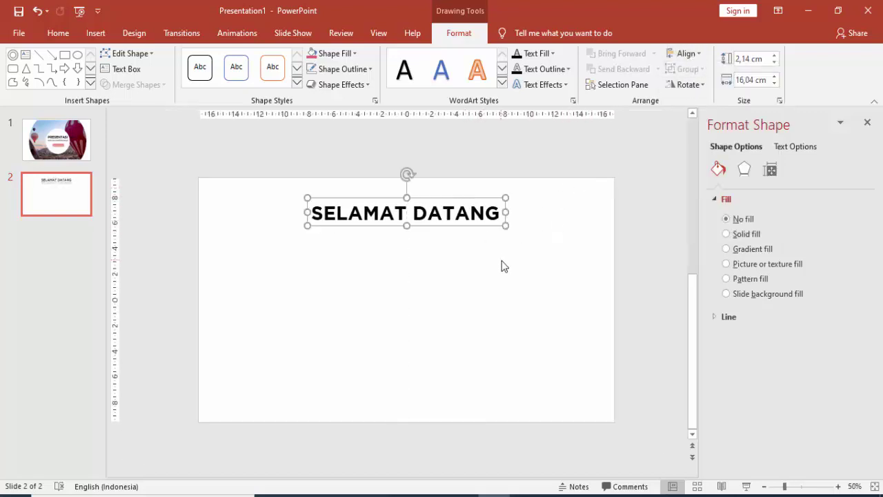
left_click(501, 264)
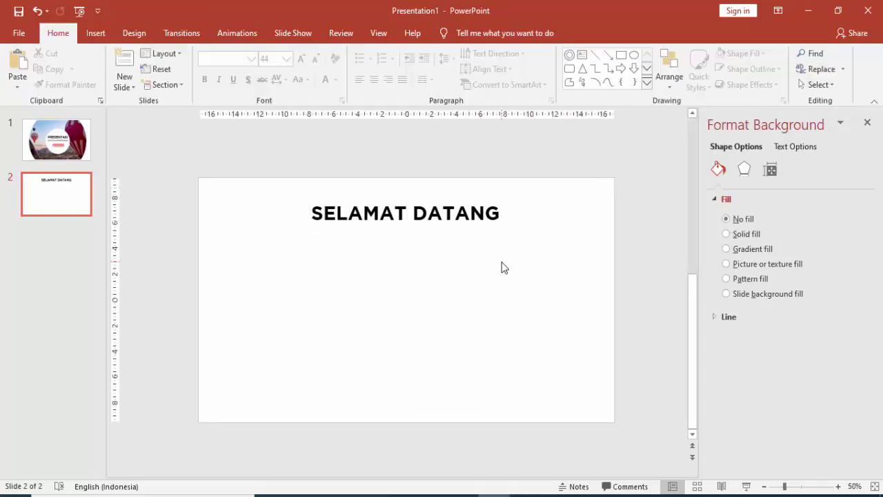
Draw an oval circle below the title and centre it horizontally on the slide.
left_click(95, 33)
left_click(207, 69)
left_click(258, 117)
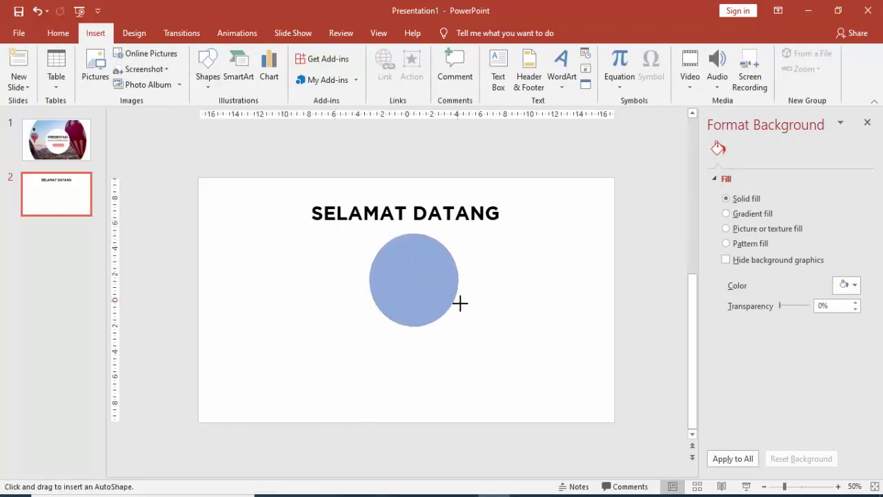
left_click_drag(369, 234, 463, 332)
left_click(683, 54)
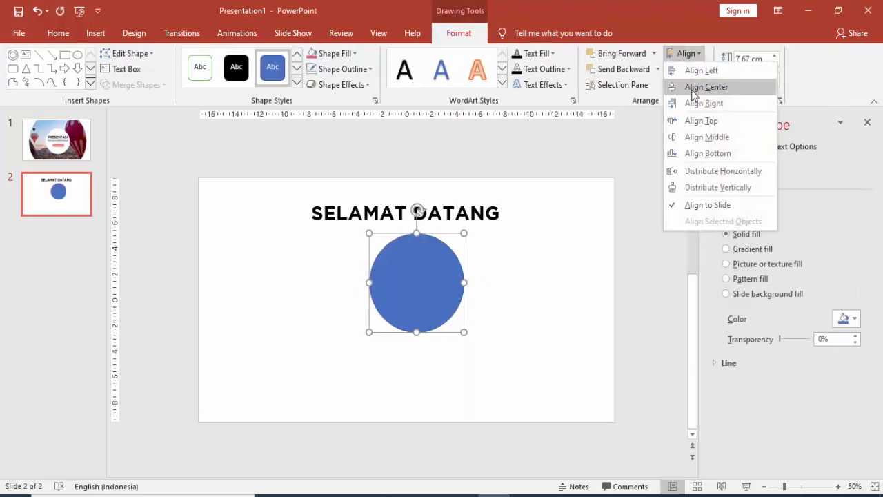
left_click(700, 85)
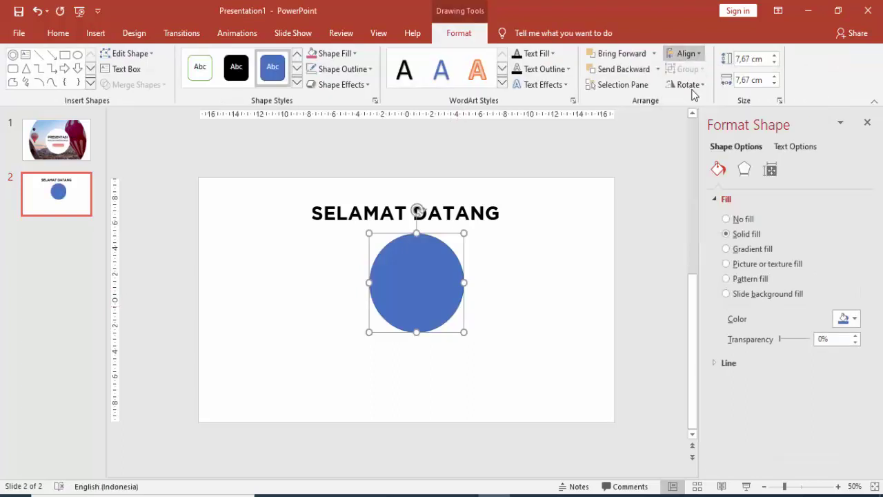
Remove the circle's outline and switch its fill to picture fill.
left_click(718, 364)
left_click(737, 383)
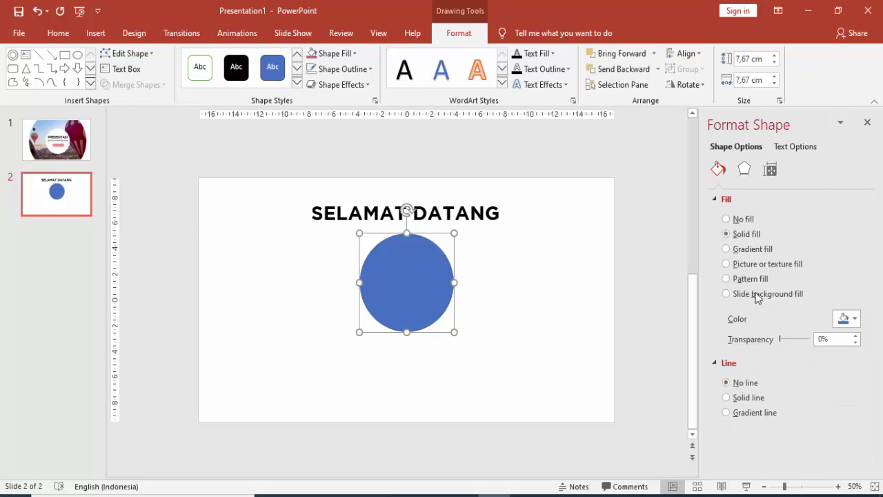
left_click(747, 265)
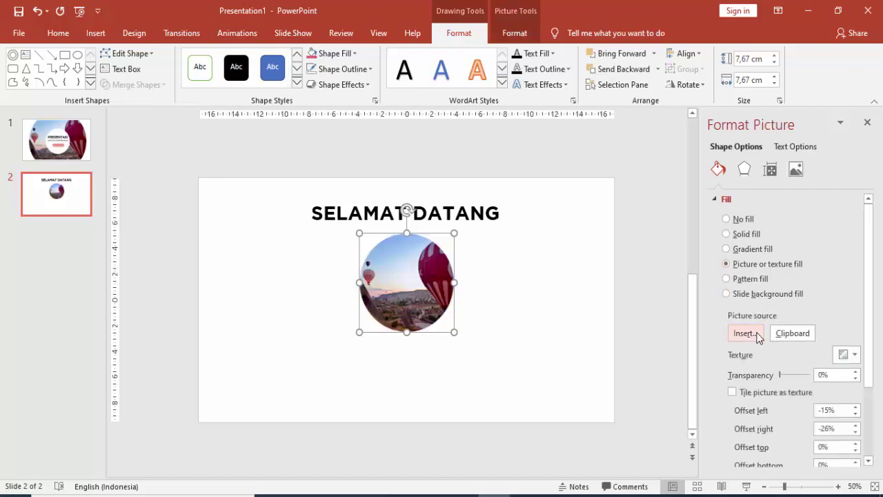
Fill the circle with the adult-beard-blur photo from the IMAGE > PEOPLE folder.
left_click(751, 333)
left_click(296, 177)
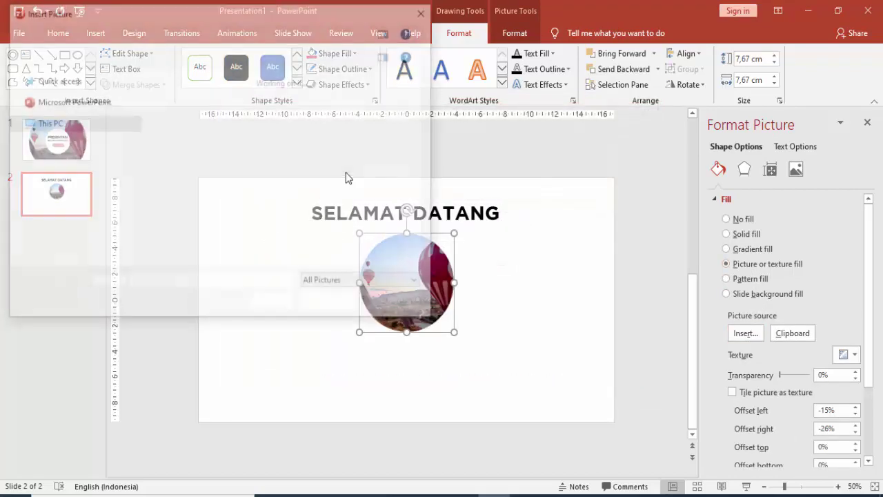
left_click(111, 32)
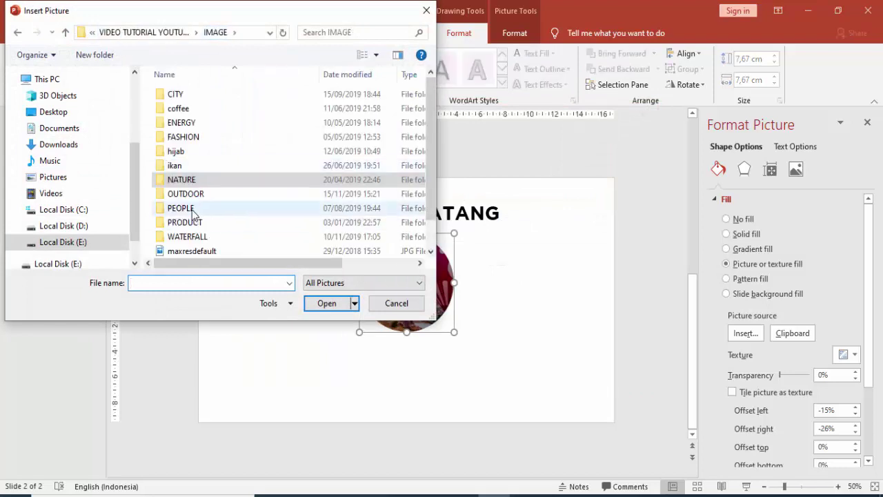
double_click(219, 209)
left_click(376, 54)
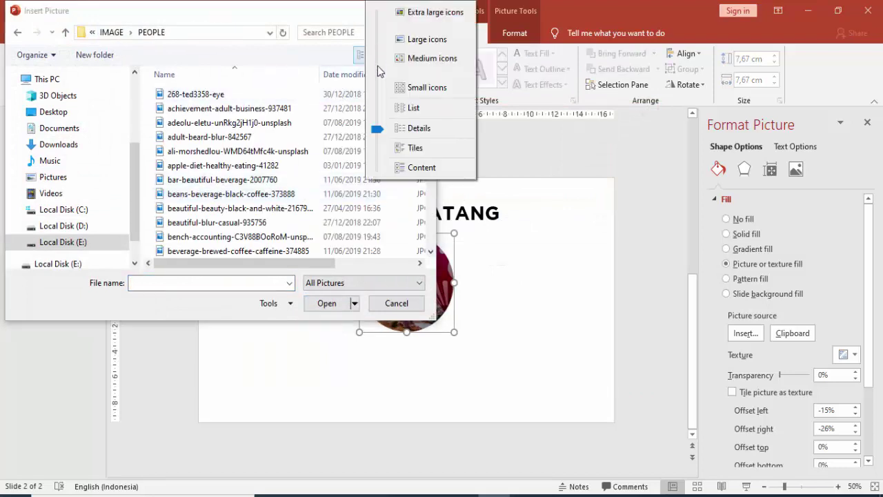
left_click(404, 43)
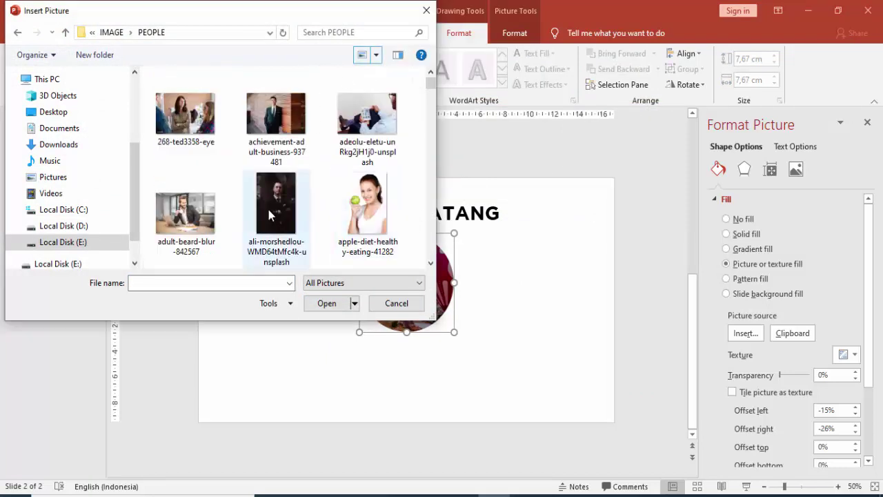
left_click(185, 214)
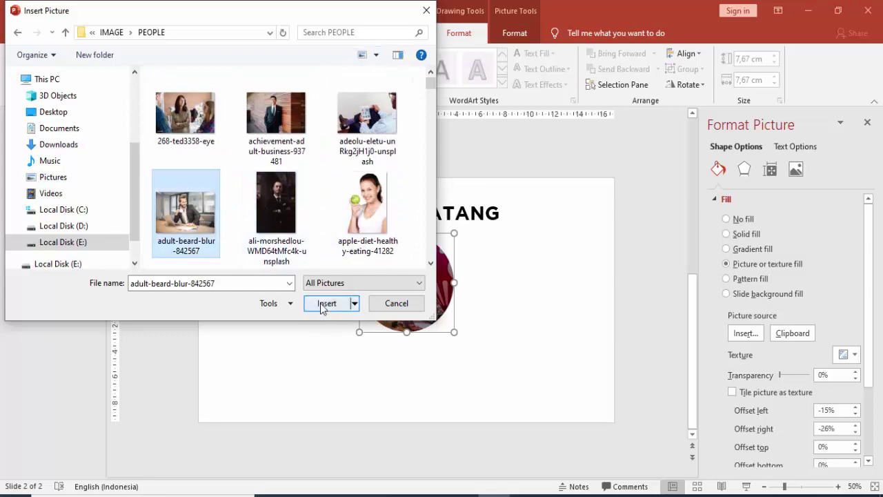
left_click(322, 305)
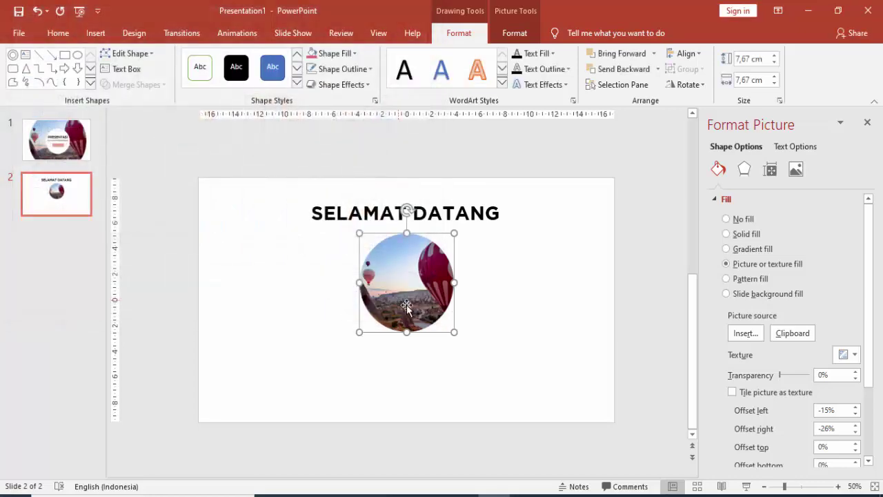
left_click(504, 297)
left_click(461, 219)
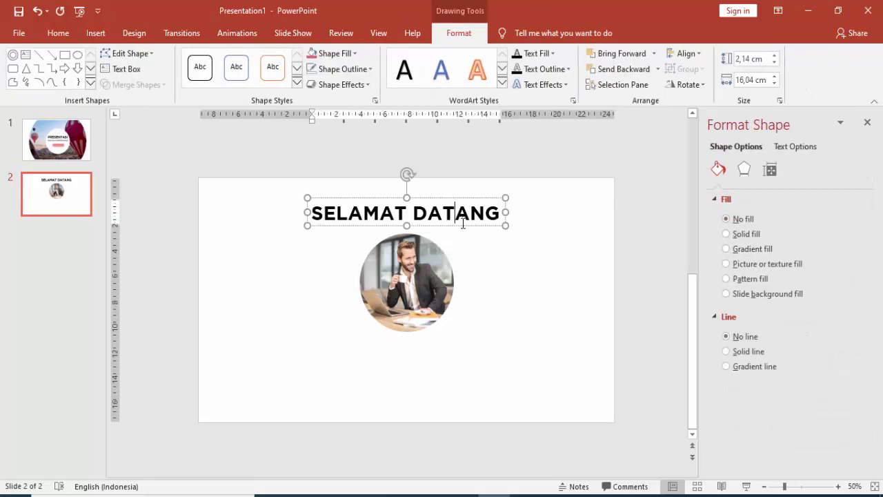
Add a text box below the circle containing the presenter's name.
left_click(95, 33)
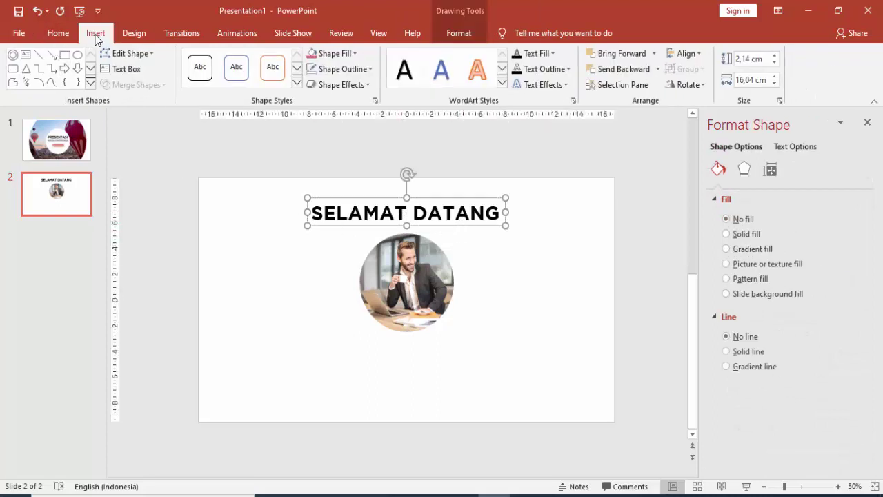
left_click(498, 69)
left_click(354, 351)
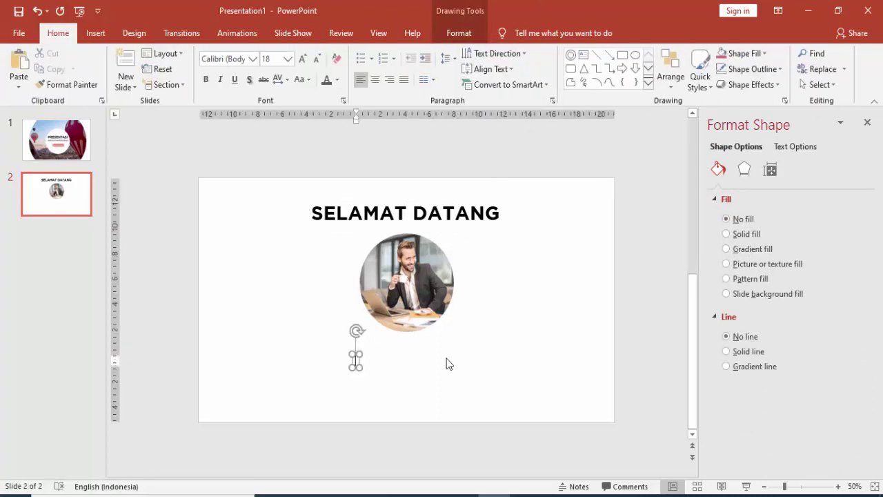
type("YA")
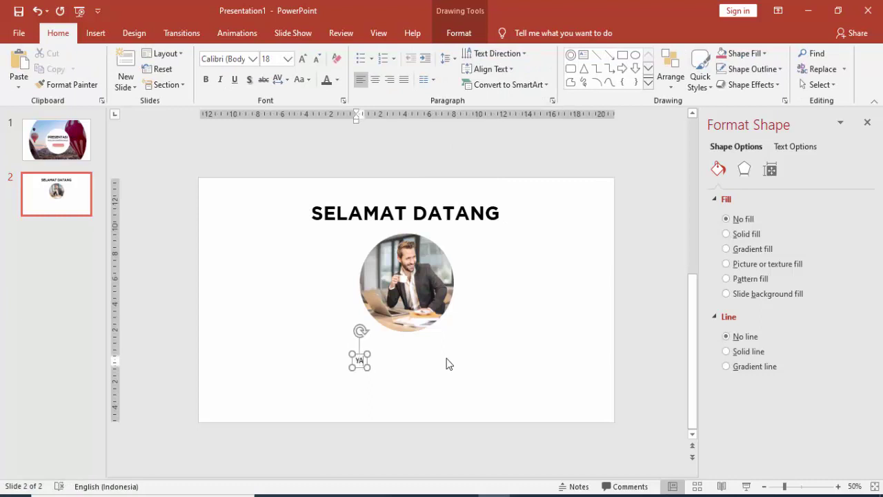
type("TNO SUPR")
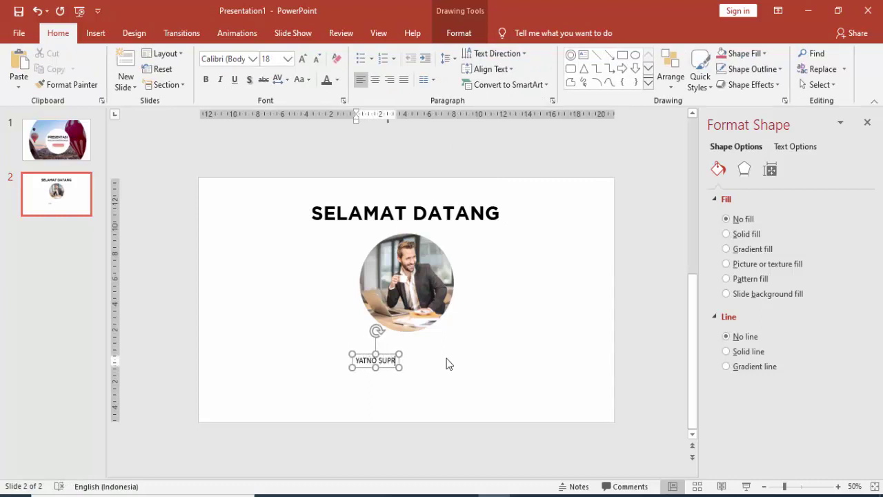
type("IADI")
Format the name in Montserrat 20 pt with centred text alignment.
left_click(392, 354)
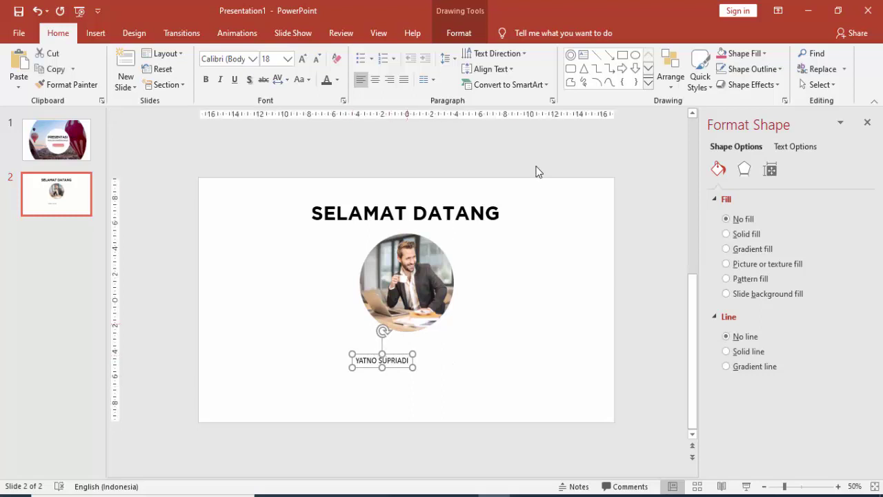
left_click(253, 60)
left_click(252, 157)
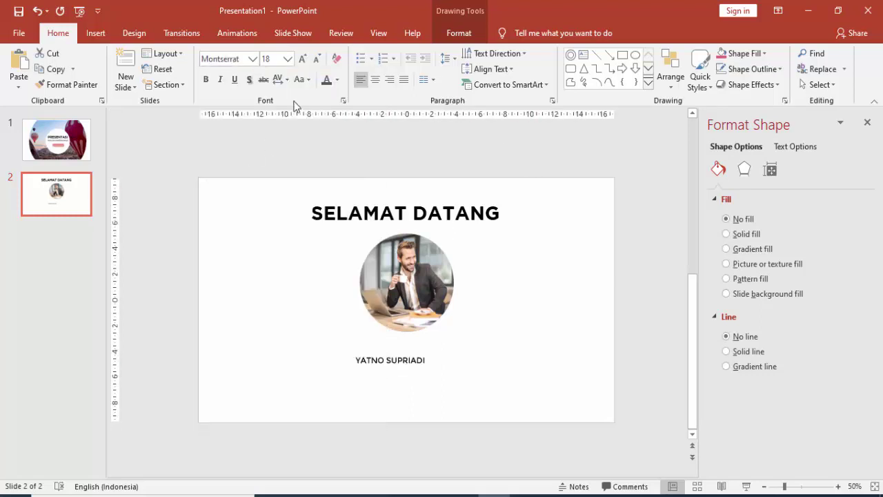
left_click(288, 60)
left_click(274, 191)
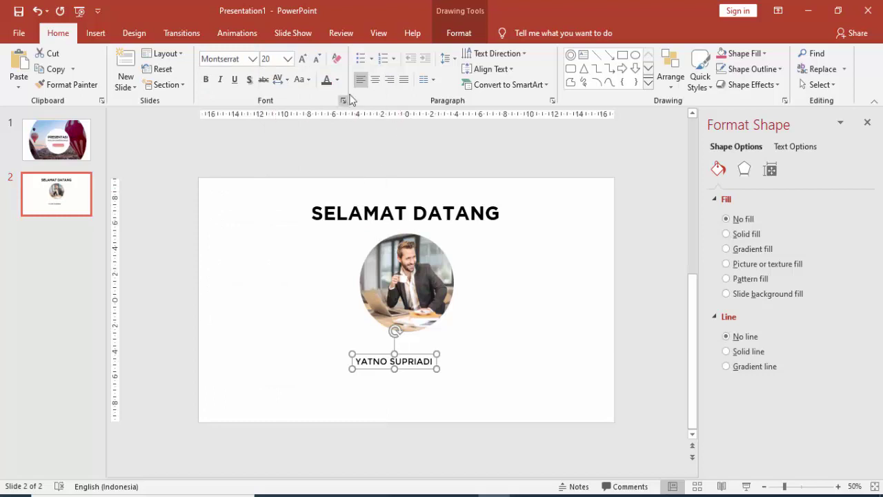
left_click(373, 81)
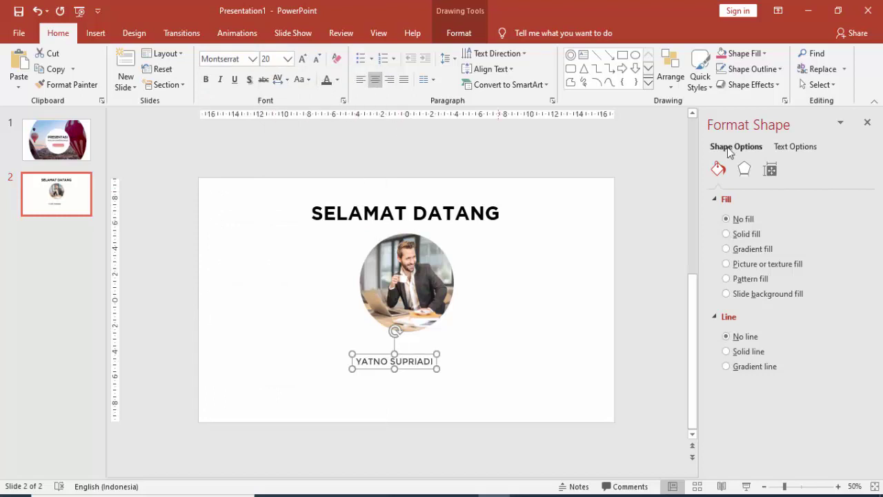
Centre the name box horizontally on the slide and move it up just under the photo.
left_click(476, 34)
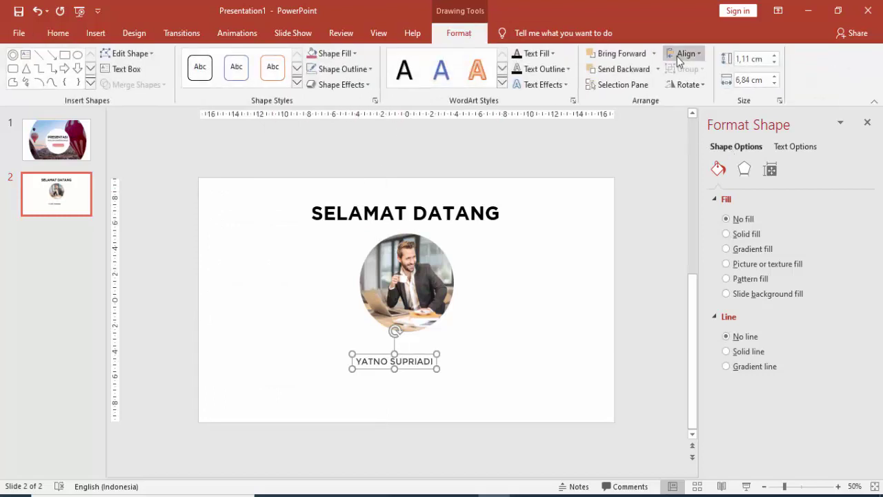
left_click(677, 56)
left_click(685, 88)
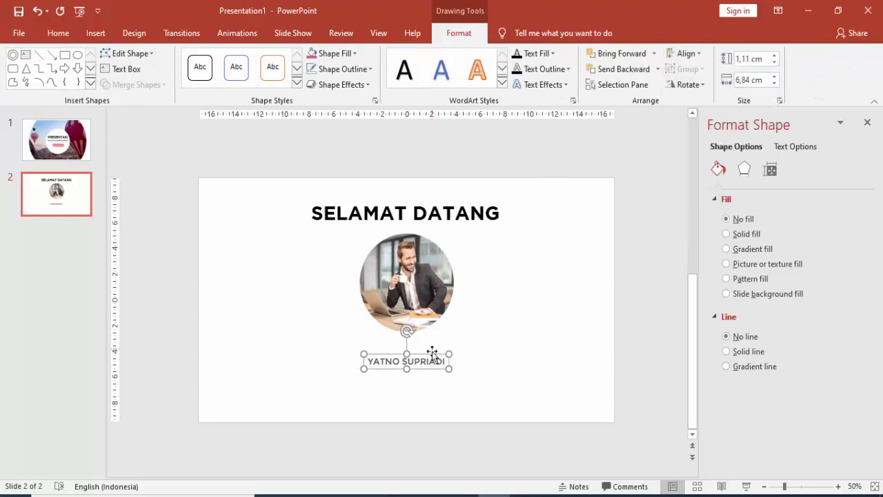
left_click_drag(432, 352, 429, 345)
left_click(514, 321)
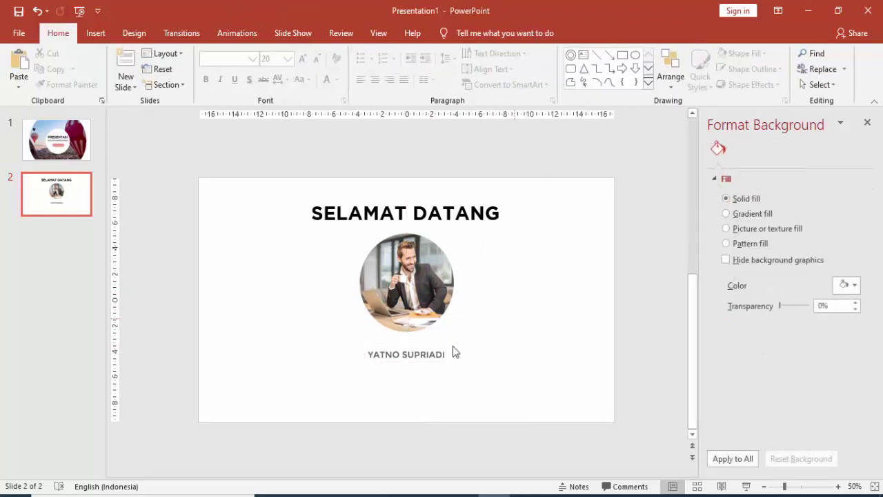
left_click(422, 350)
left_click_drag(422, 351, 422, 343)
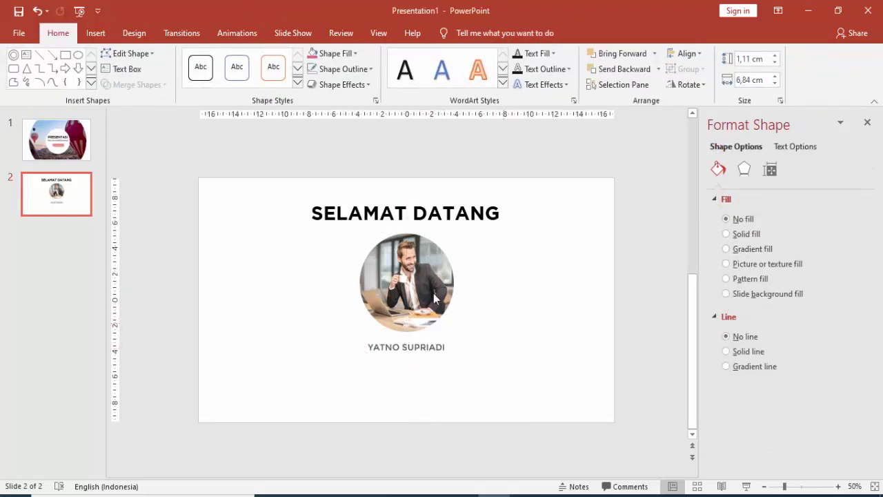
left_click(95, 32)
Draw a text box below the name and fill it with one paragraph of =rand() sample text.
left_click(498, 75)
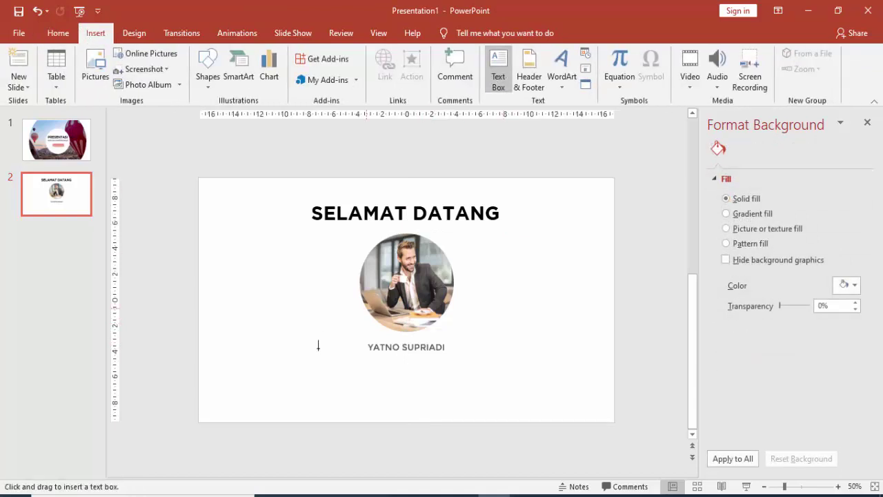
left_click_drag(298, 359, 505, 414)
type("=rand")
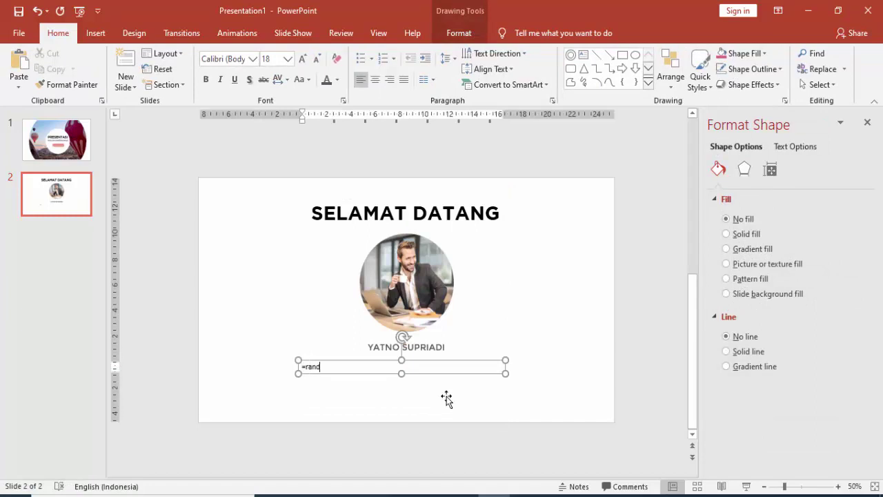
type("()")
key("Return")
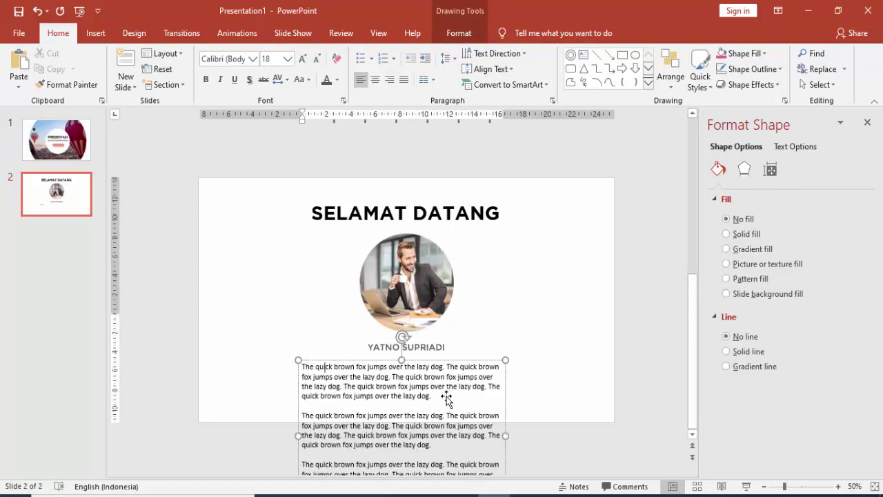
left_click_drag(302, 370, 504, 485)
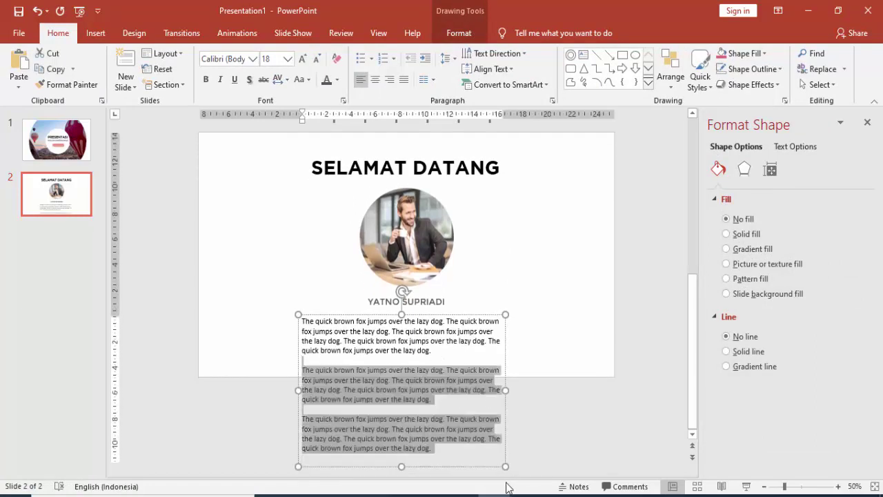
key("Delete")
Centre the paragraph's text and align the text box to the slide's horizontal centre.
left_click(506, 381)
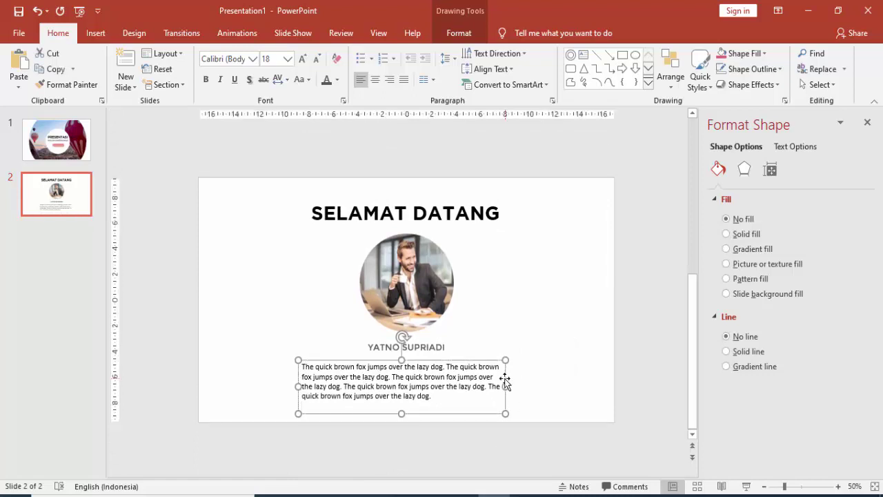
left_click(375, 80)
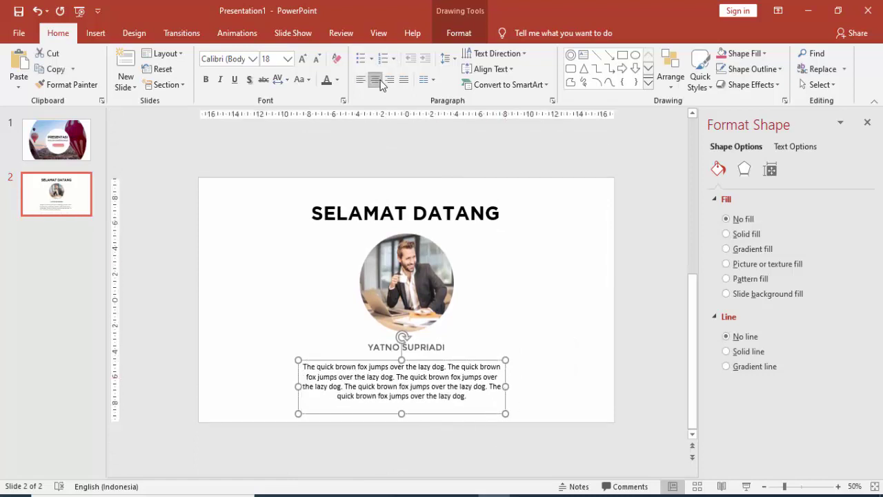
left_click(459, 33)
left_click(683, 54)
left_click(688, 86)
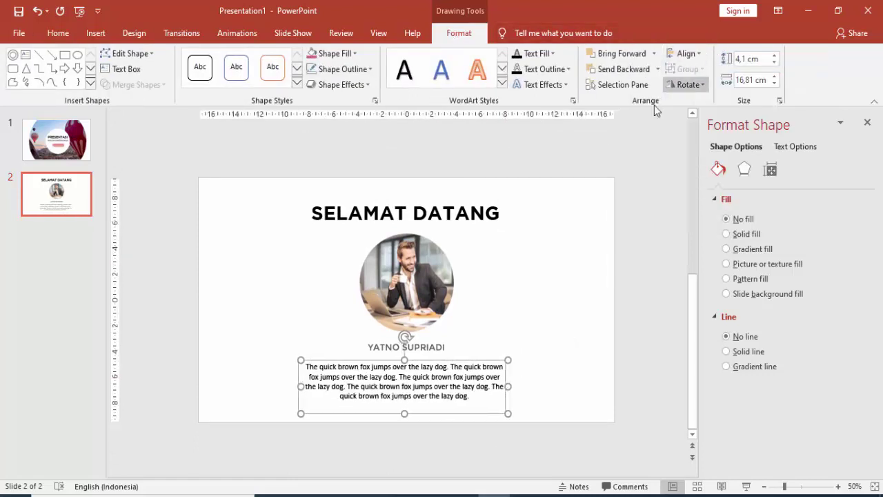
Set the sample text to Montserrat 14 pt and nudge the box closer under the name.
left_click(59, 33)
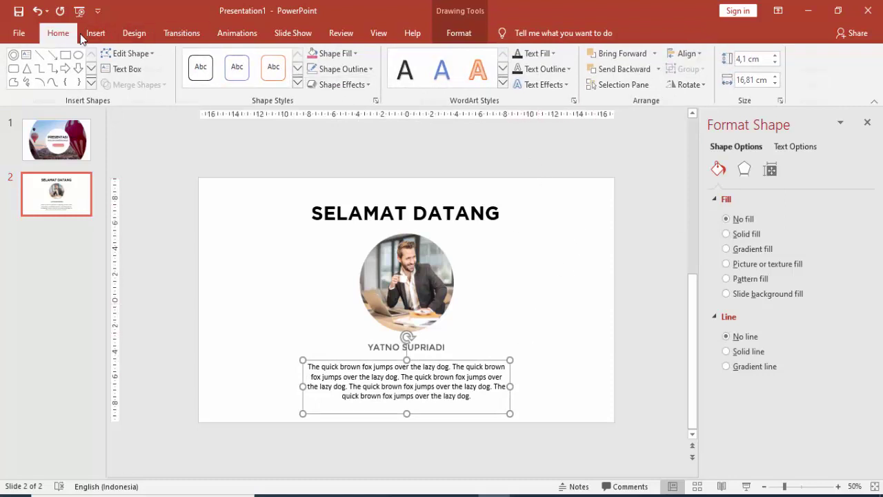
left_click(253, 60)
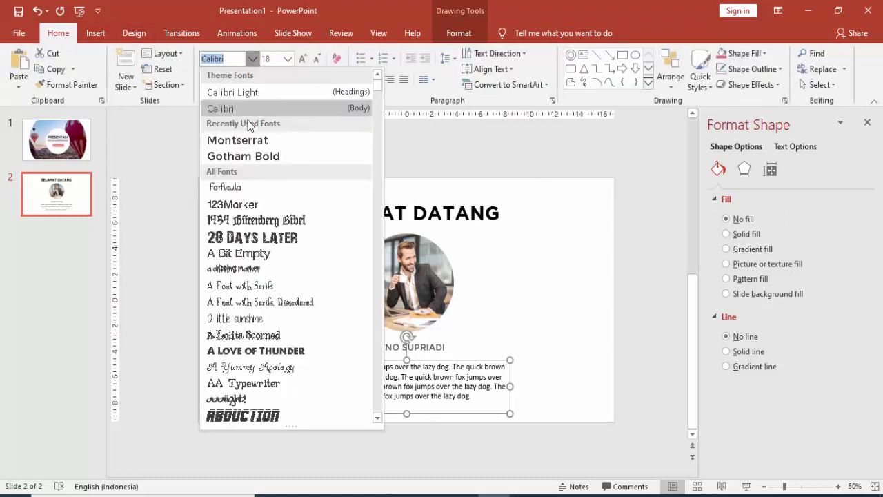
left_click(247, 141)
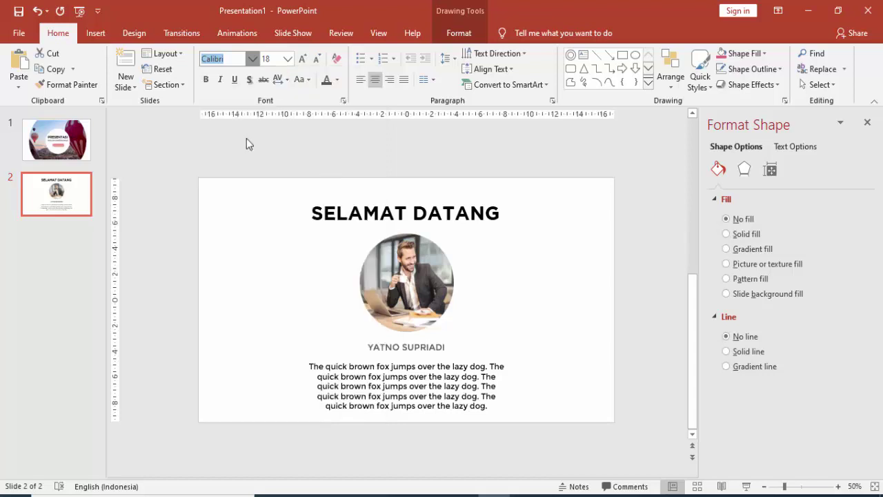
type("Montserrat")
left_click(287, 59)
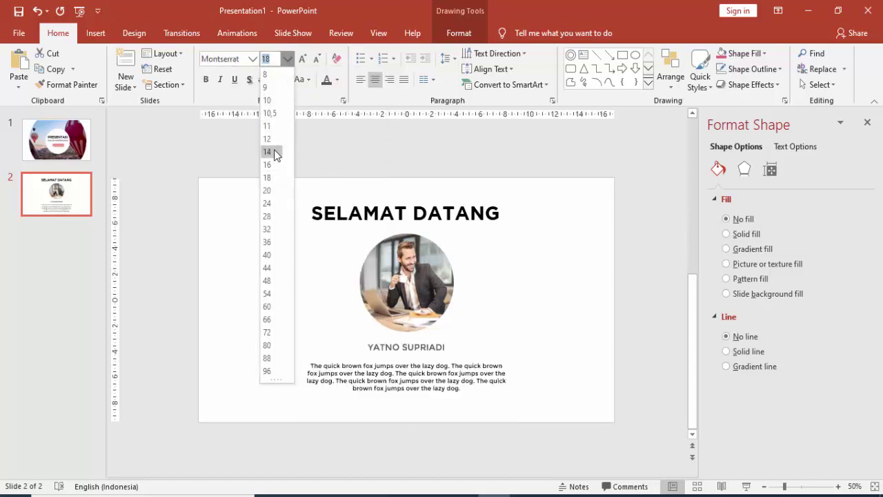
left_click(268, 152)
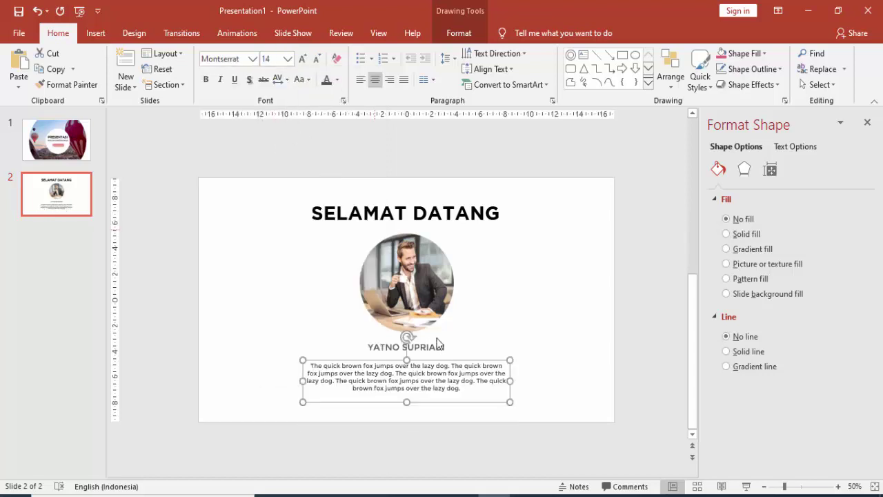
left_click_drag(443, 358, 445, 353)
left_click(498, 329)
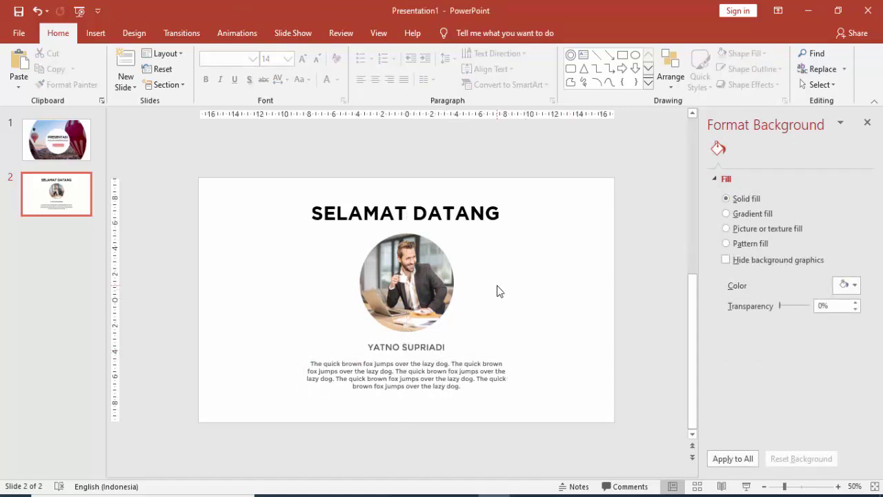
left_click(439, 350)
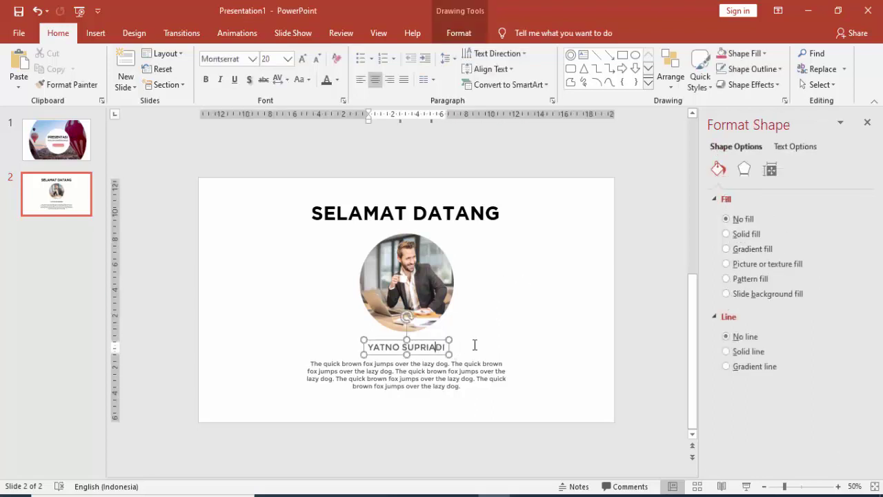
left_click(443, 279)
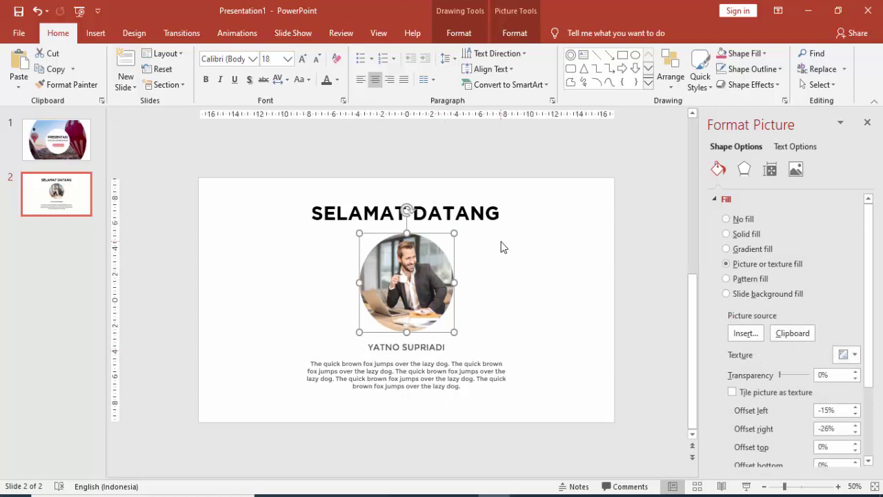
left_click(476, 274)
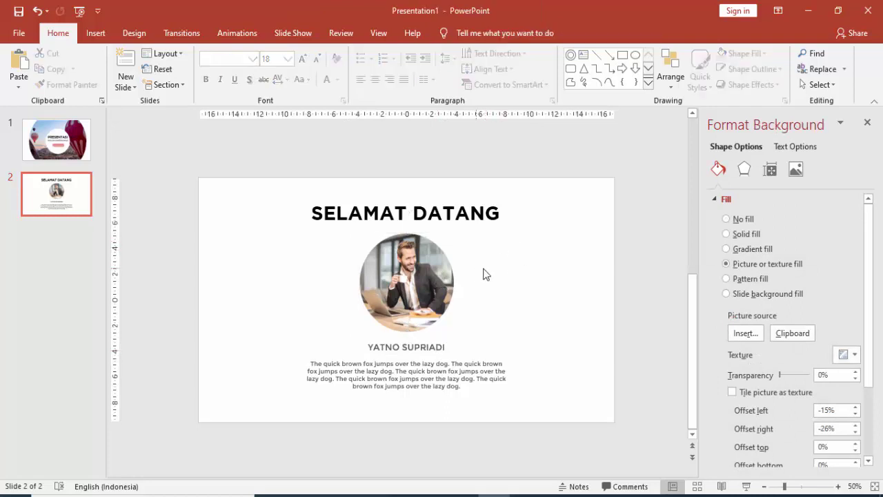
scroll(509, 310, "down", 2, "ctrl")
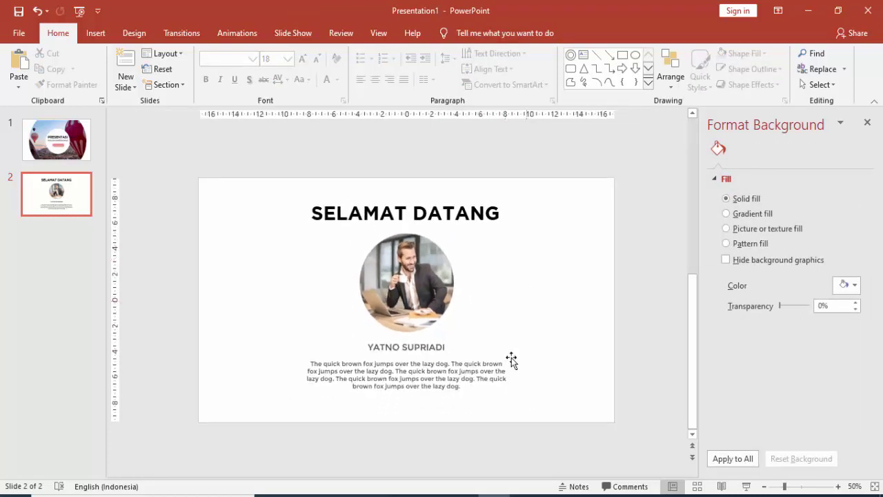
left_click(477, 357)
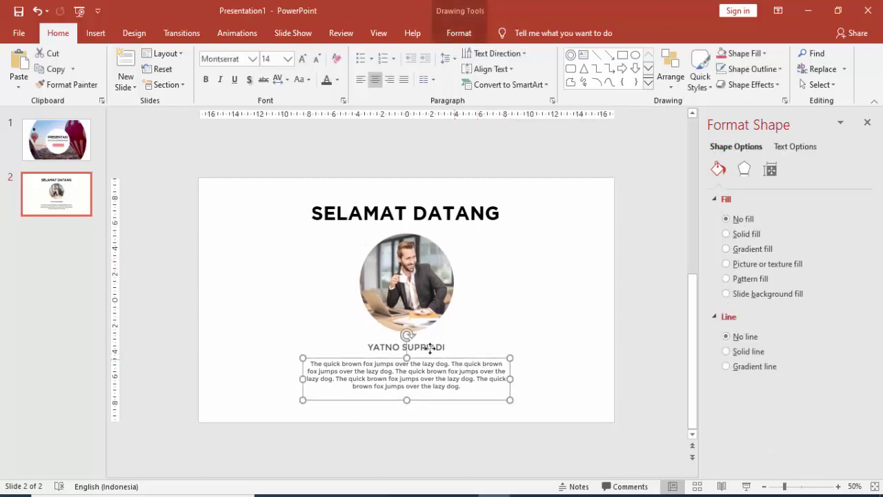
left_click(442, 346, "shift")
left_click(462, 321)
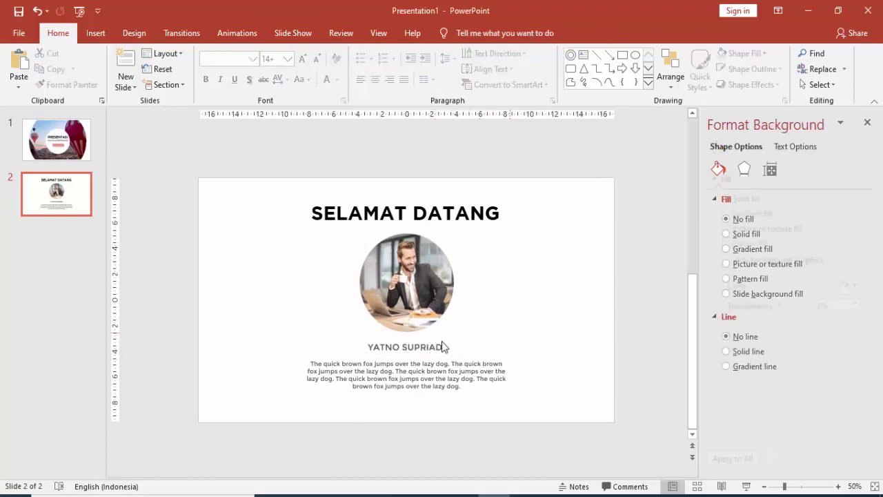
left_click(443, 346)
left_click(458, 33)
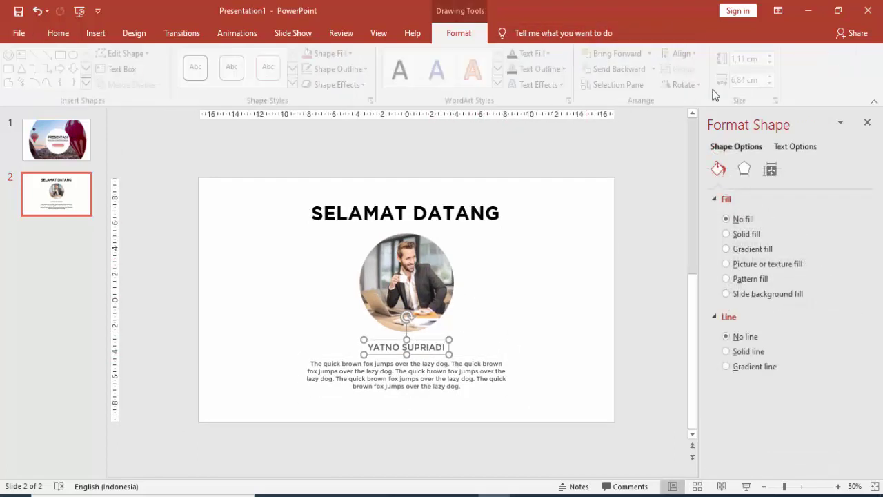
left_click(685, 53)
left_click(697, 87)
left_click(595, 235)
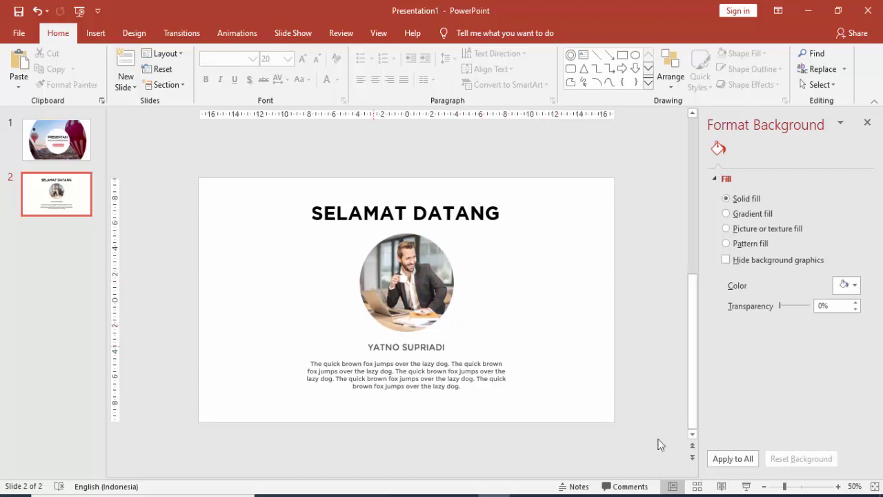
Insert a new slide after slide 2 and delete its title and text placeholders.
right_click(55, 225)
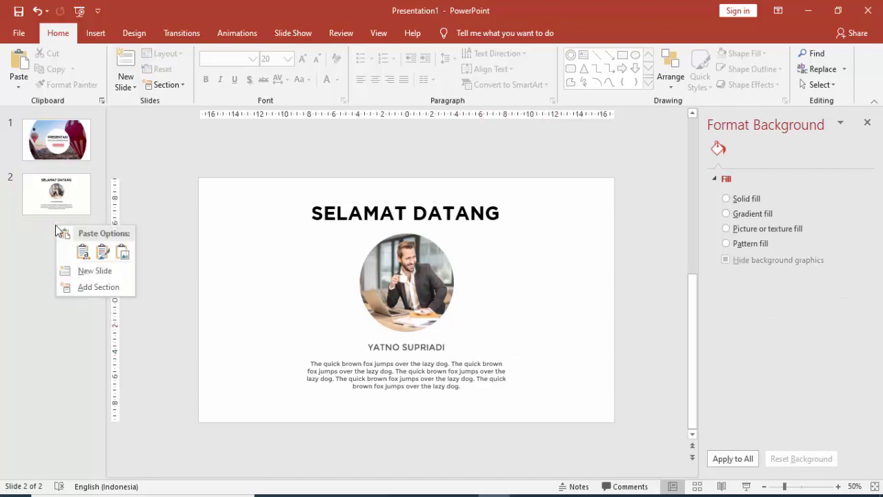
left_click(65, 270)
left_click(373, 190)
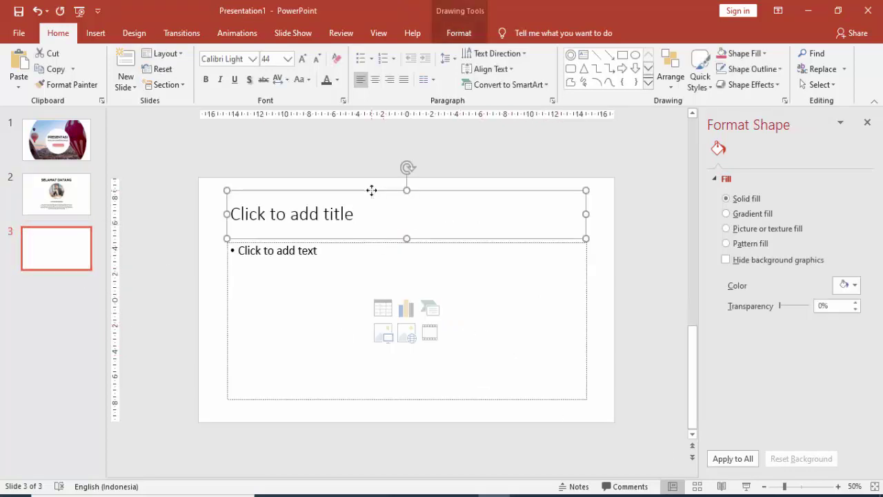
key("Delete")
left_click(422, 243)
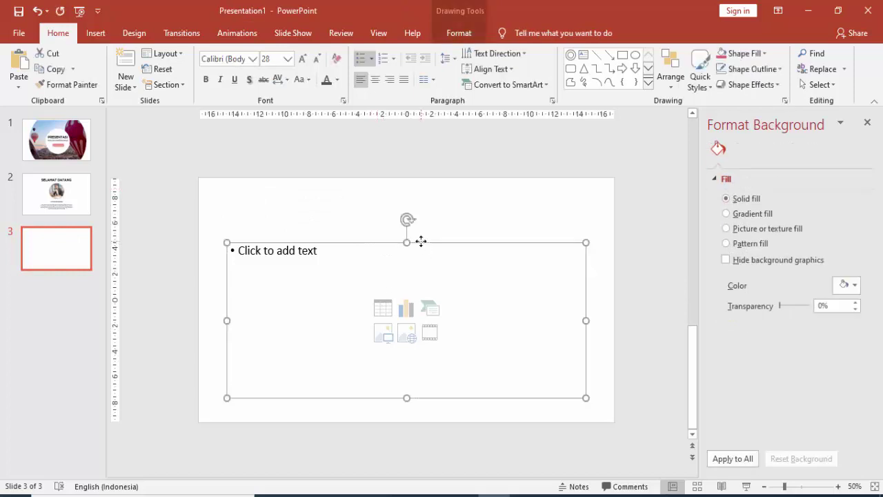
key("Delete")
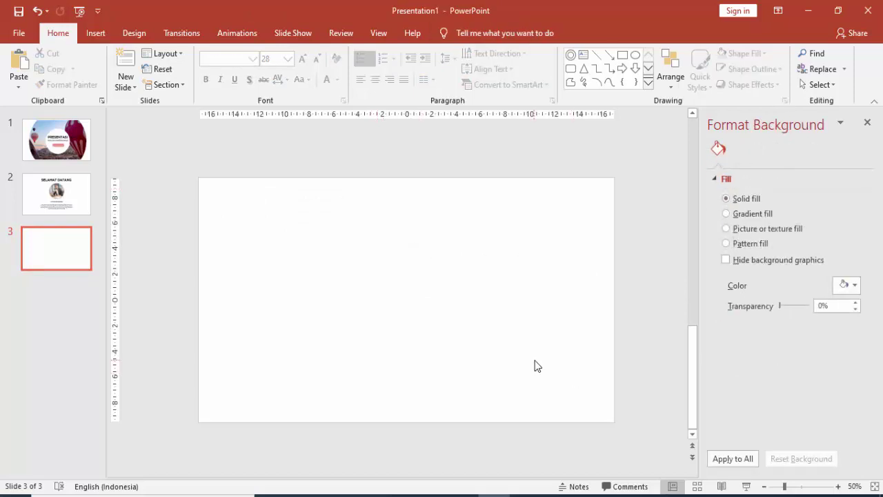
Draw a tall isosceles triangle on the third slide.
left_click(95, 34)
left_click(208, 66)
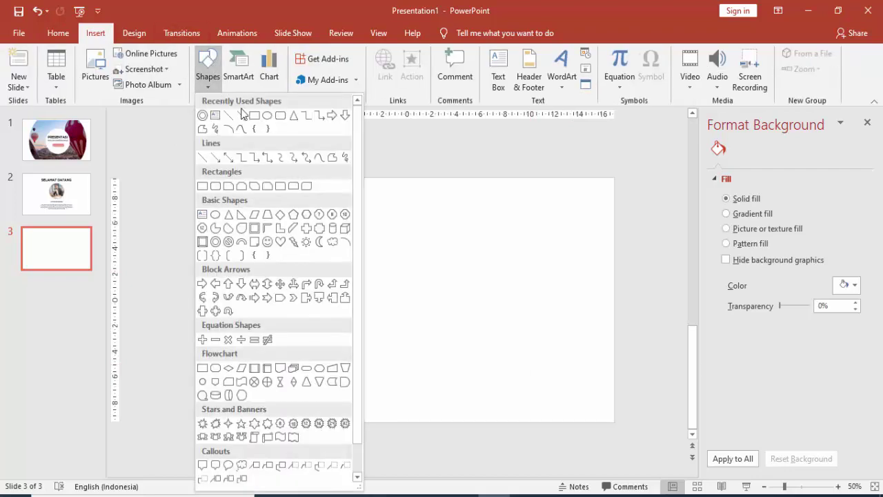
left_click(293, 115)
left_click_drag(382, 178, 485, 350)
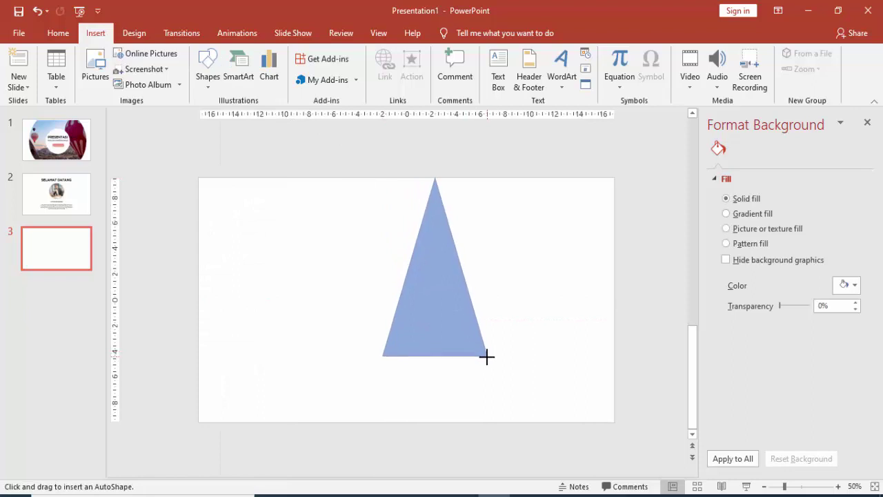
left_click_drag(485, 350, 489, 358)
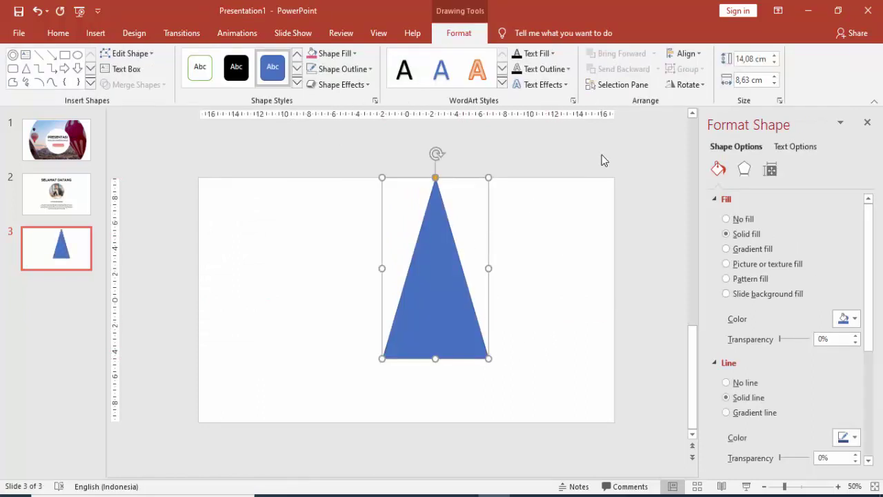
Flip the triangle horizontally using the Align and Rotate options.
left_click(684, 54)
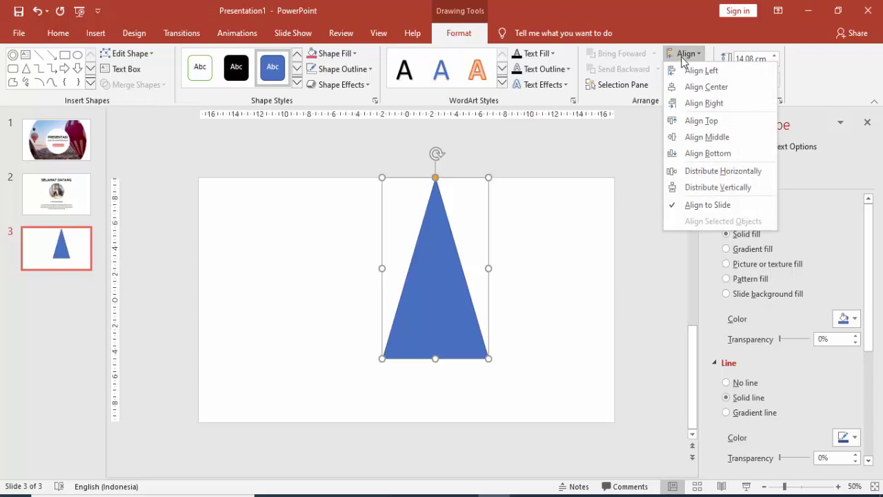
left_click(684, 53)
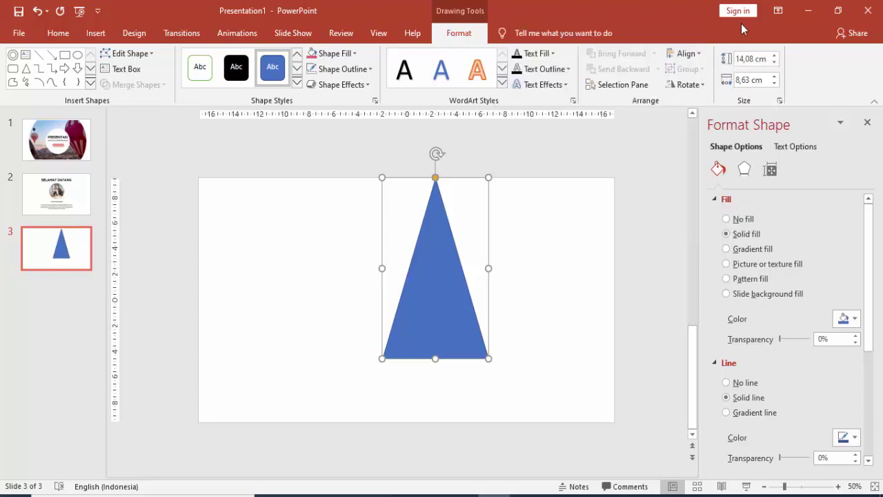
left_click(686, 84)
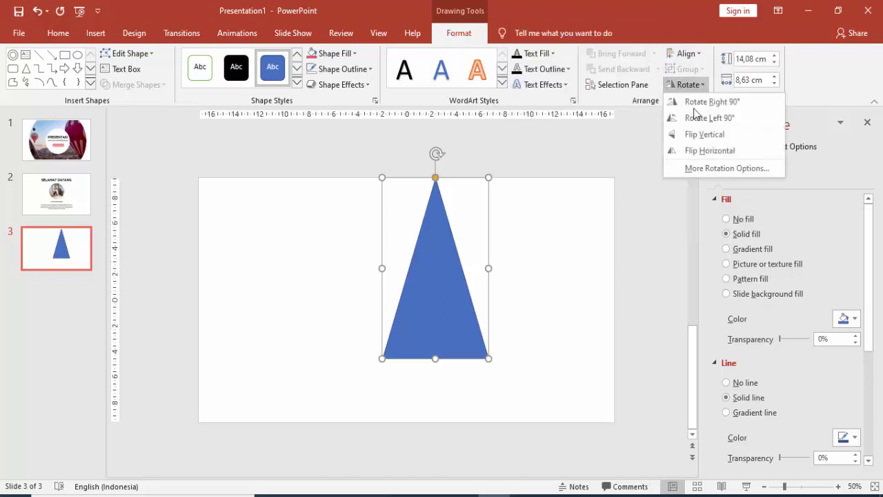
left_click(693, 145)
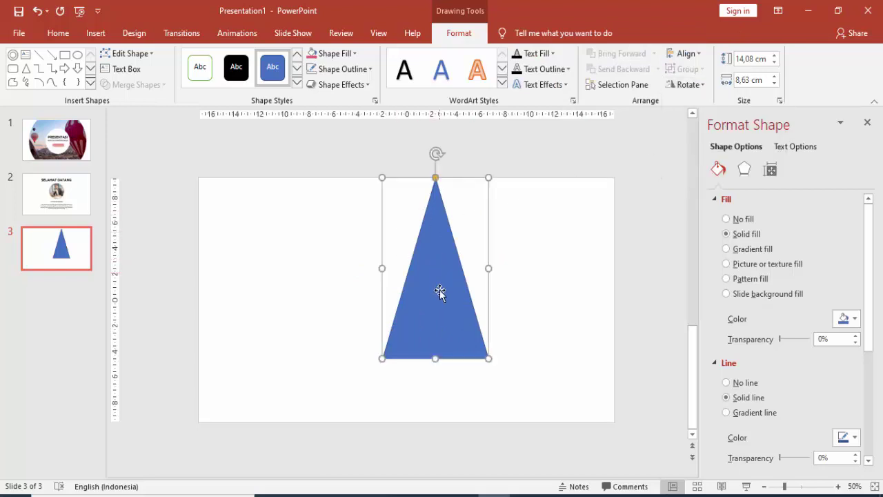
Set the triangle on the bottom edge at 16,35 × 9,53 cm and make a smaller copy.
left_click_drag(445, 293, 470, 350)
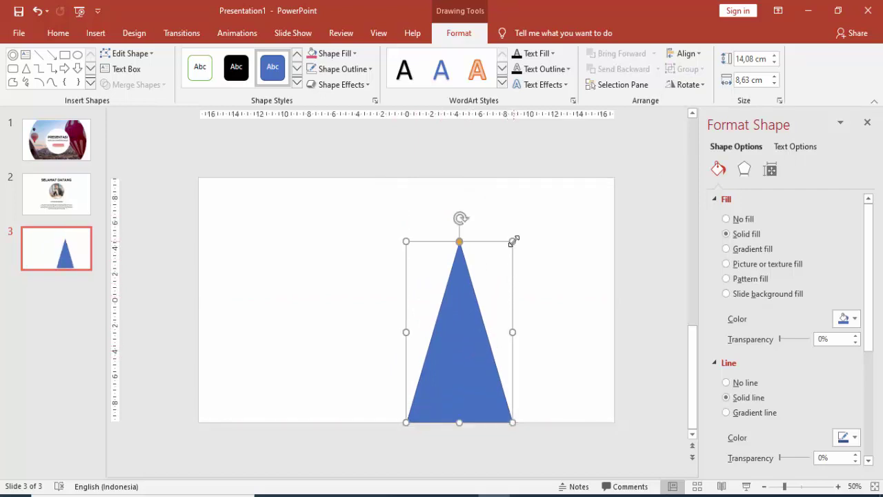
left_click_drag(513, 241, 524, 212)
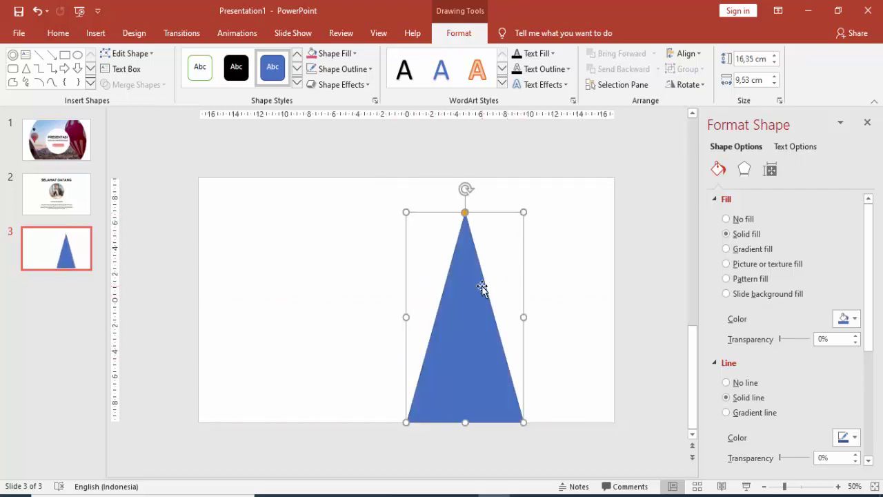
left_click_drag(474, 297, 414, 272, "ctrl")
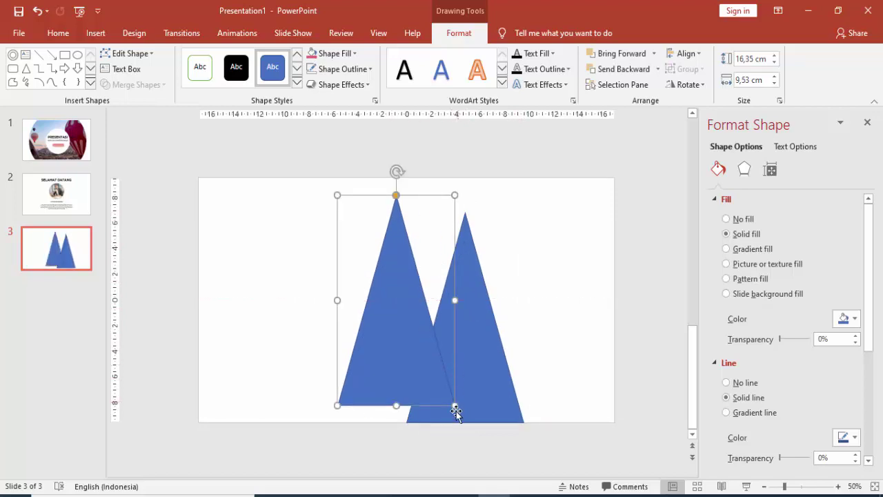
left_click_drag(454, 406, 422, 369)
Flip the small copy upside down and fit it against the slide's top edge on the left.
left_click(686, 84)
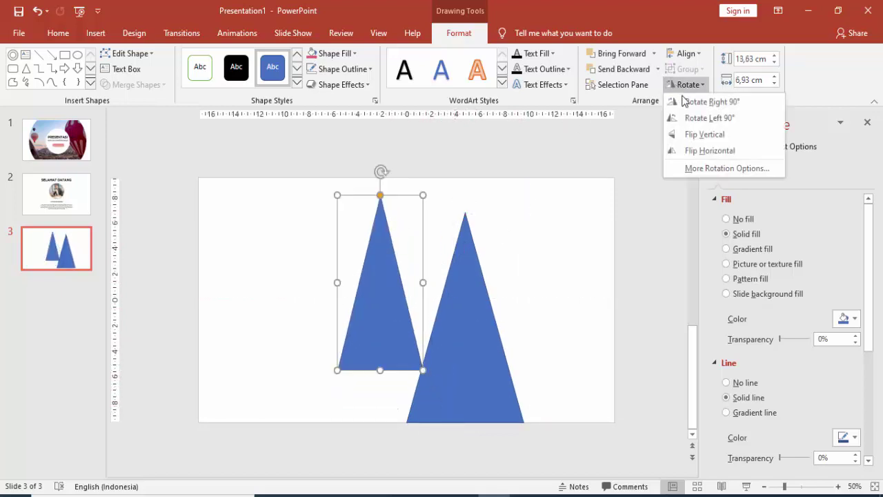
left_click(690, 142)
left_click_drag(393, 232, 437, 209)
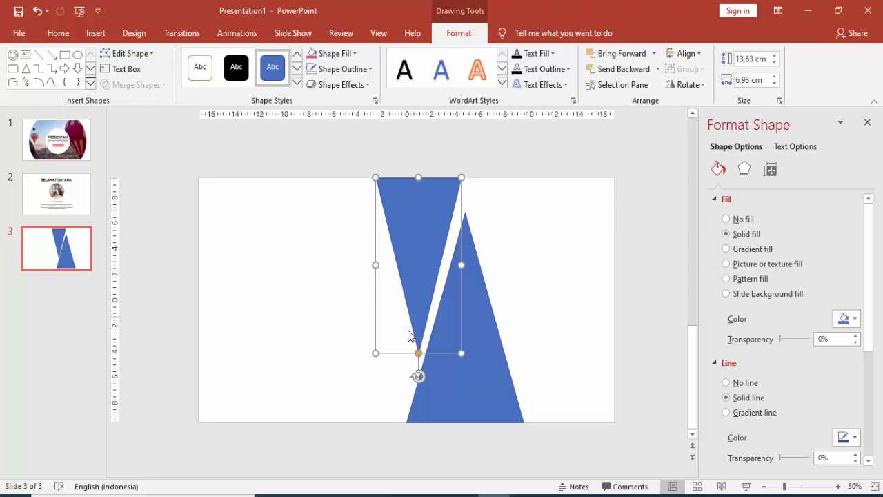
left_click_drag(375, 264, 355, 262)
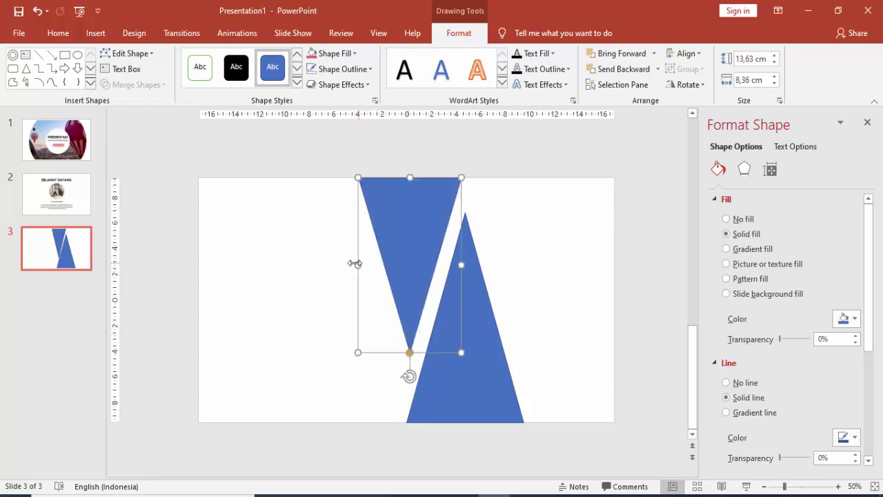
left_click_drag(426, 252, 432, 253)
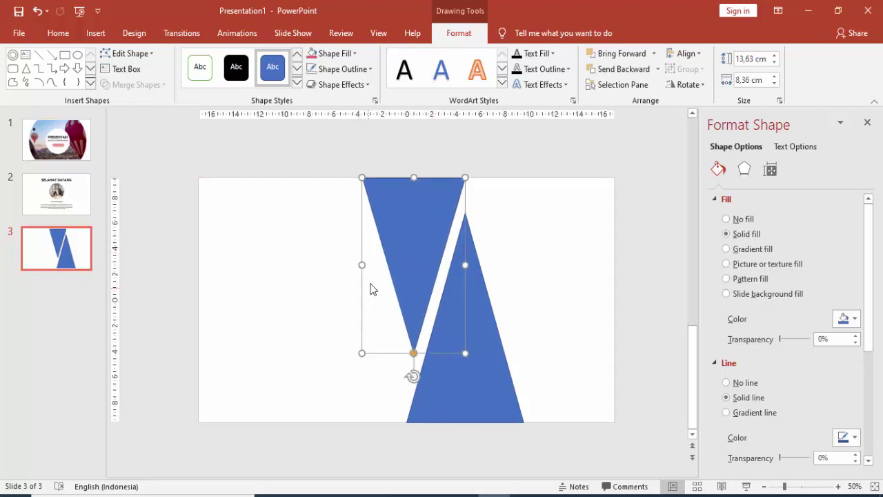
Duplicate the inverted triangle, place it right of the upright tip, and stretch it to the bottom.
key("ctrl+d")
left_click_drag(390, 225, 545, 259)
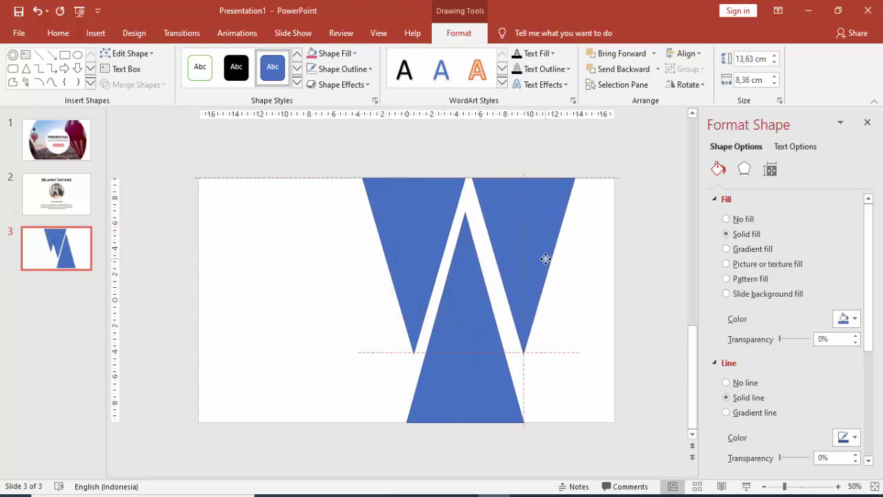
left_click_drag(540, 258, 540, 259)
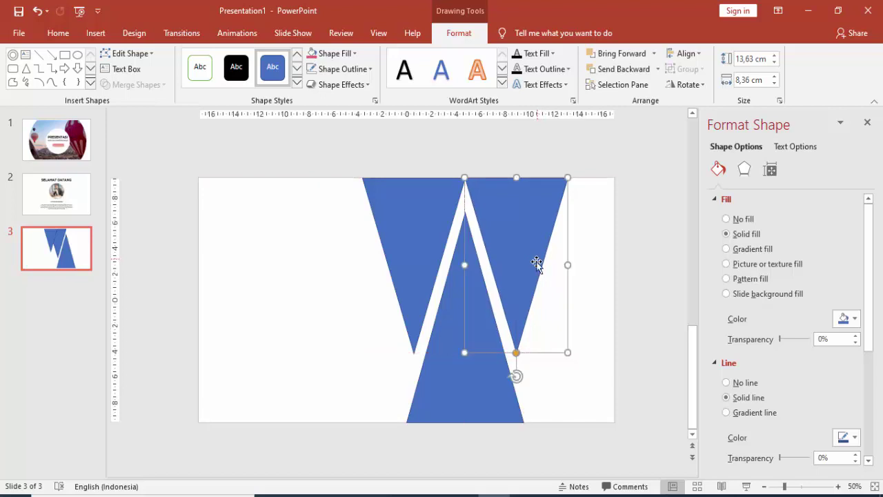
left_click_drag(572, 353, 602, 419)
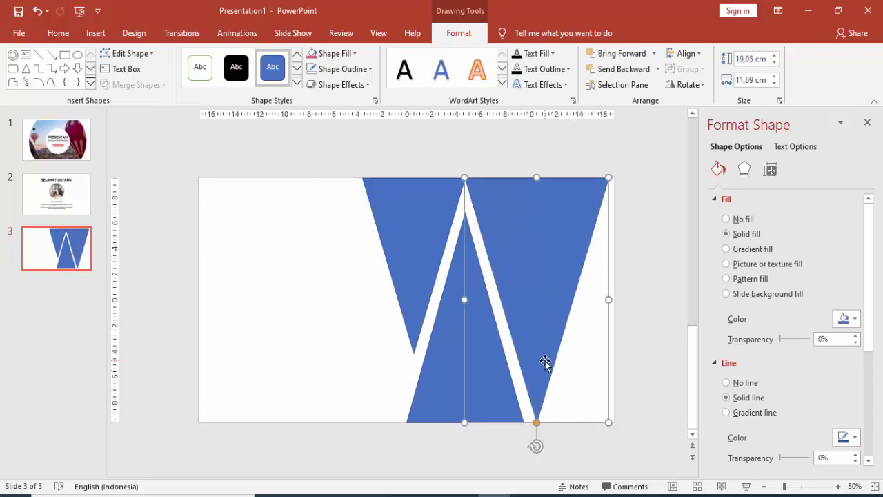
Copy the upright triangle to the right edge and remove the upright triangles' outlines.
left_click(455, 353)
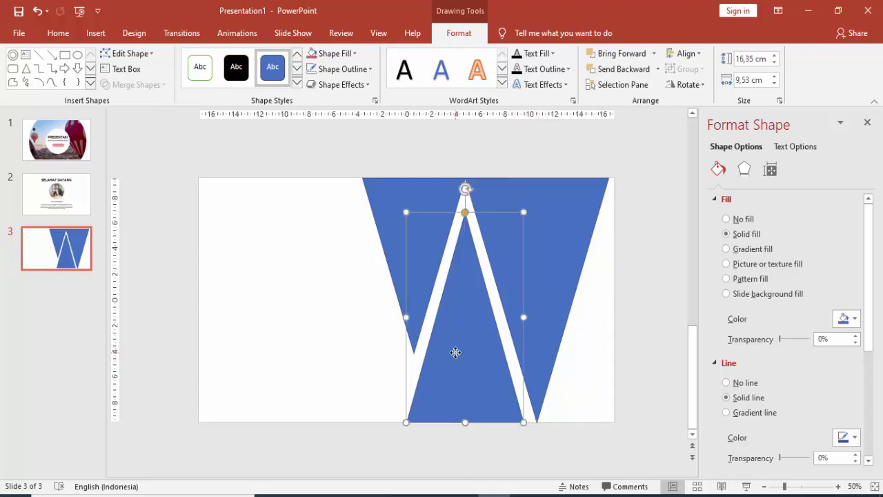
mouse_move(455, 352)
left_mouse_down("ctrl")
mouse_move(618, 323)
mouse_move(614, 330)
left_mouse_up("ctrl")
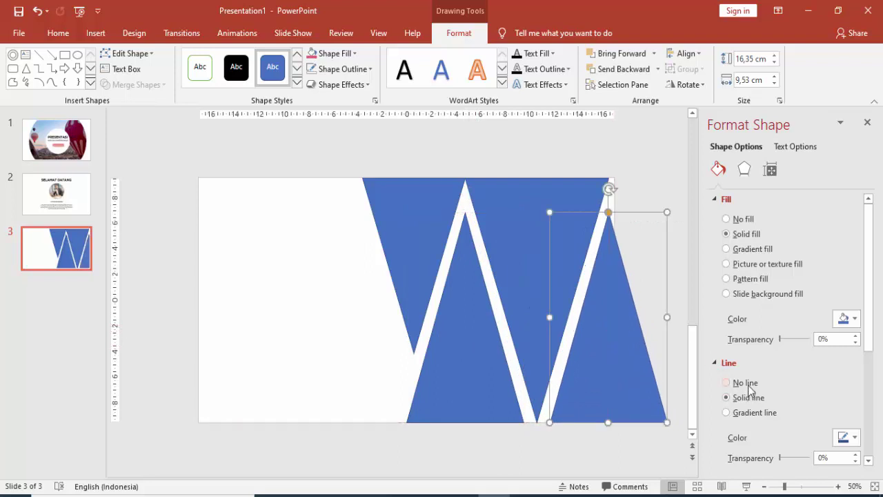
left_click(729, 382)
left_click(575, 192)
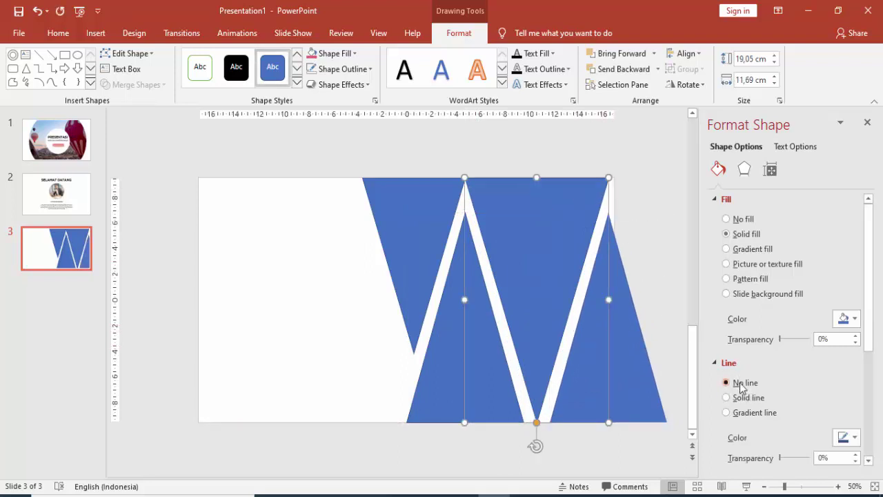
left_click(479, 341)
left_click(729, 382)
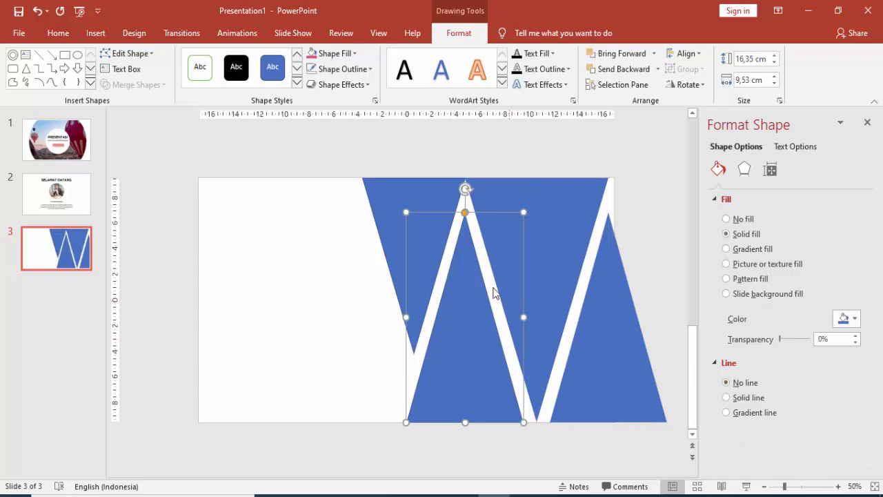
Enlarge the right triangle toward the slide edge and nudge the triangles to even the gaps.
left_click(421, 218)
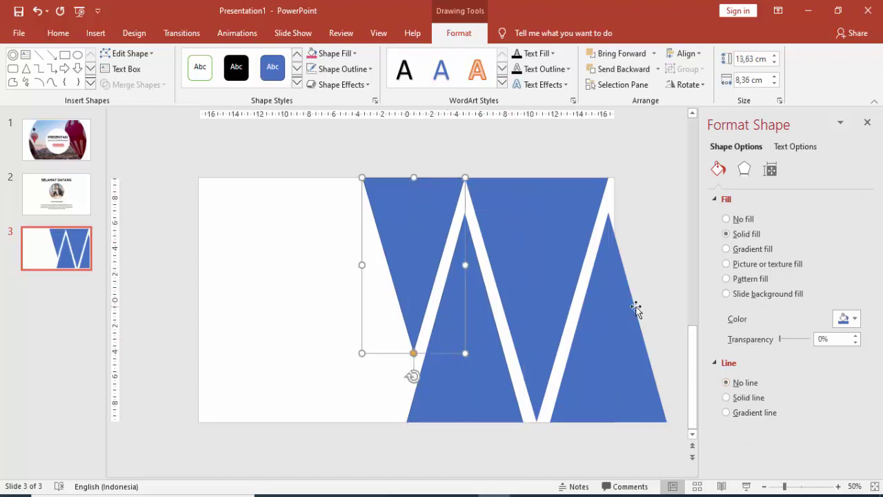
left_click(618, 269)
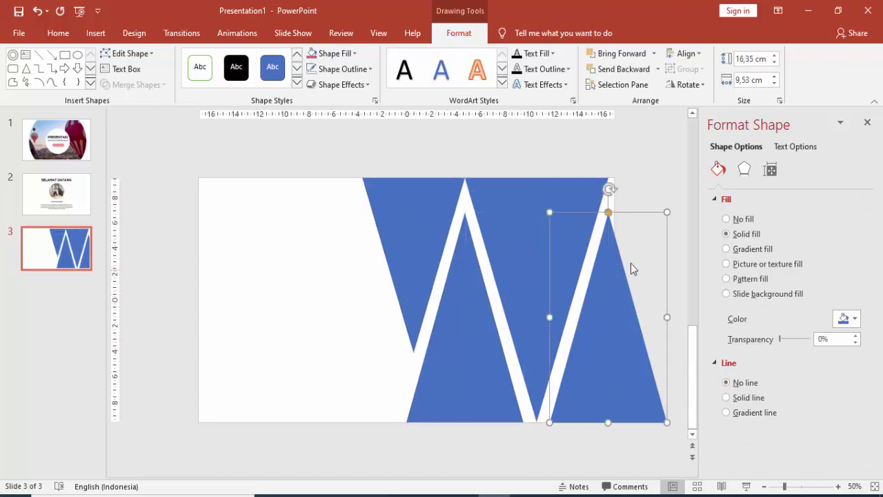
left_click_drag(670, 205, 678, 194)
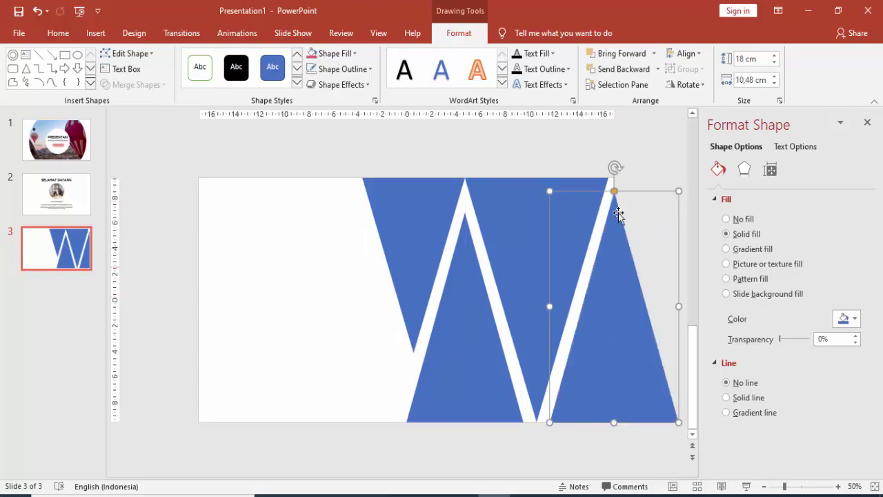
left_click(630, 179)
left_click_drag(554, 204, 556, 203)
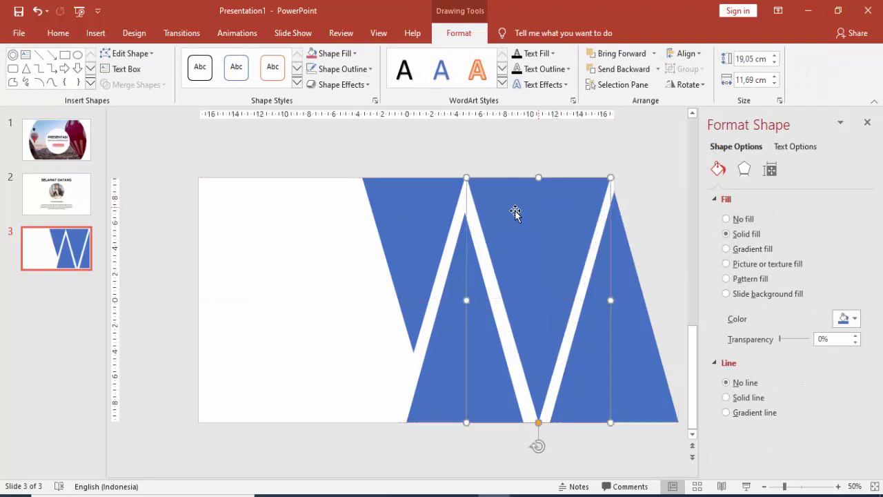
left_click(453, 273)
left_click_drag(454, 286, 457, 288)
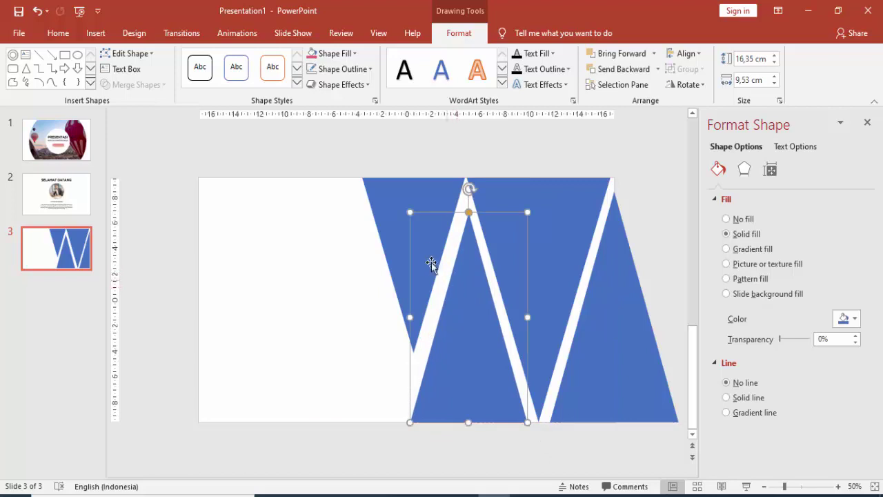
left_click(401, 208)
left_click_drag(399, 209, 398, 207)
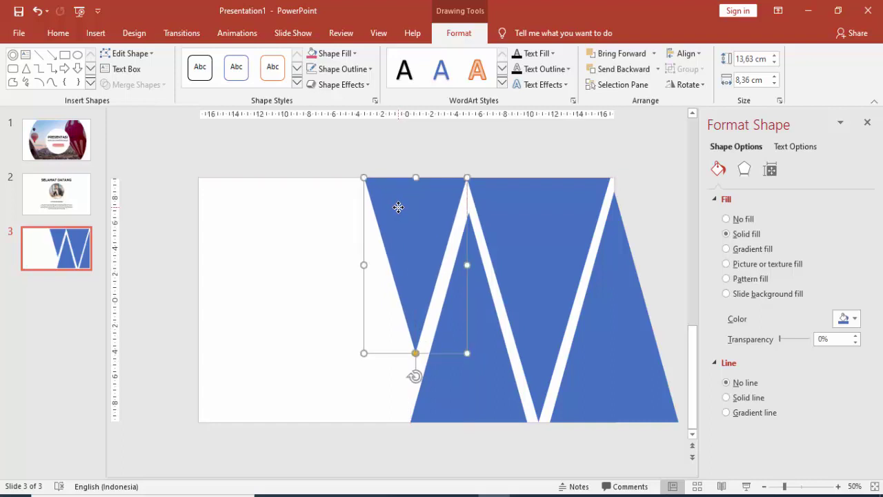
left_click_drag(476, 326, 476, 331)
left_click(640, 187)
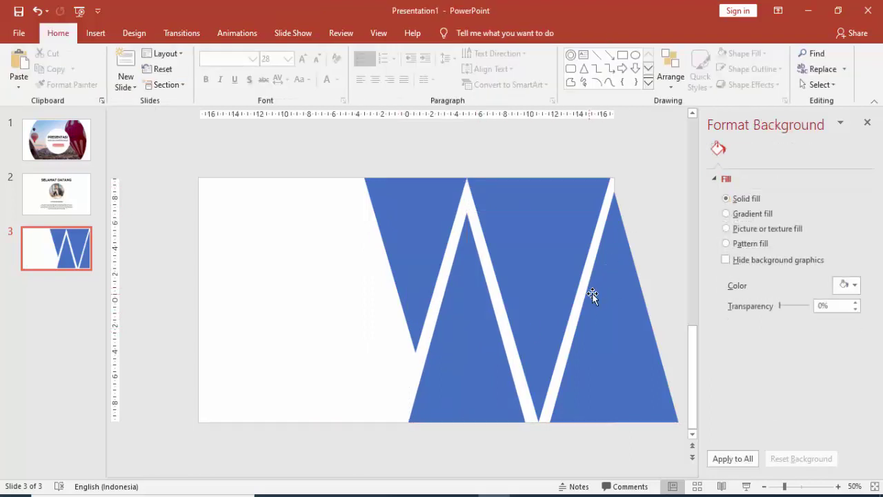
Duplicate the left inverted triangle and give the copy a white fill at 51% transparency.
left_click(424, 235)
key("ctrl+d")
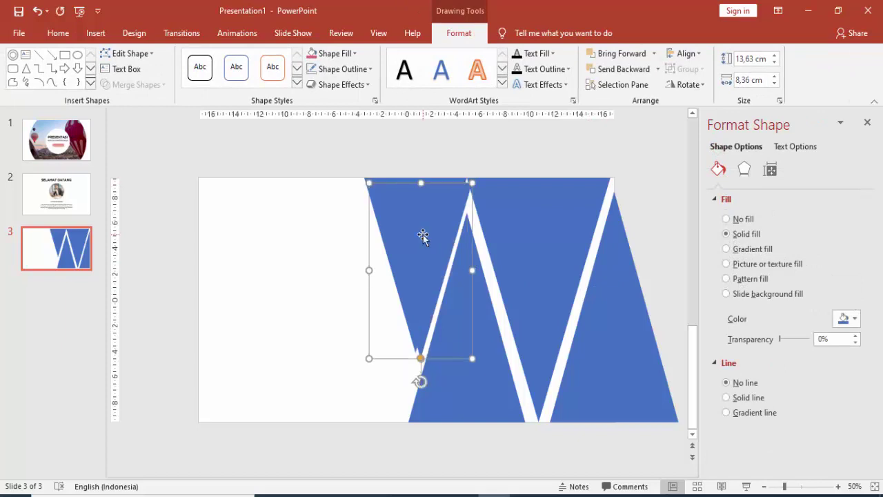
left_click(848, 318)
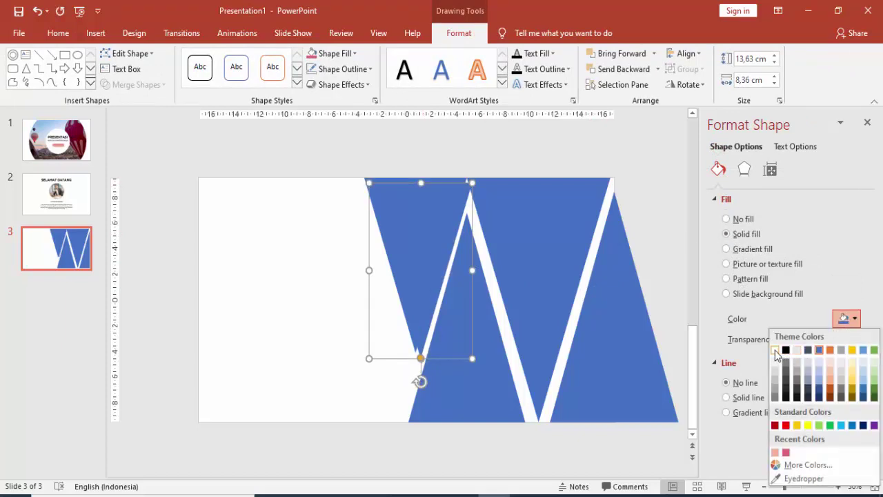
left_click(771, 350)
left_click_drag(780, 339, 796, 339)
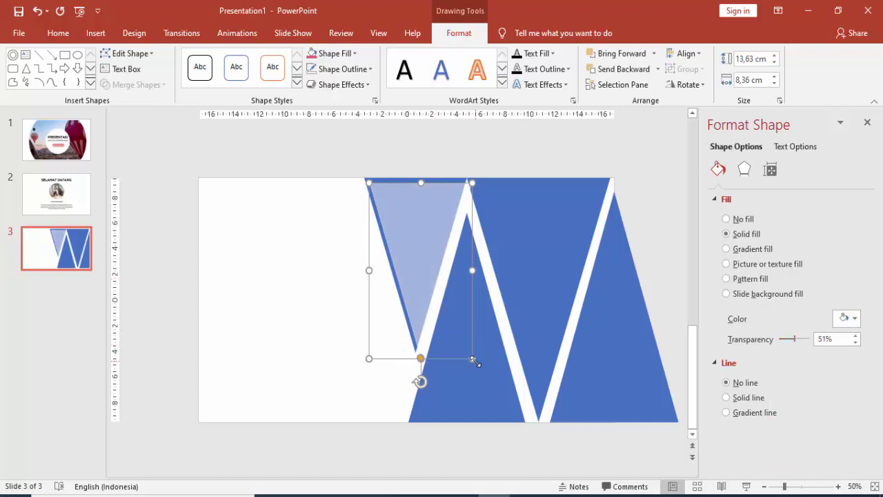
Shrink the light triangle to 8,28 cm wide and place it at the tops of both inverted triangles.
left_click_drag(474, 360, 431, 290)
left_click_drag(410, 233, 421, 227)
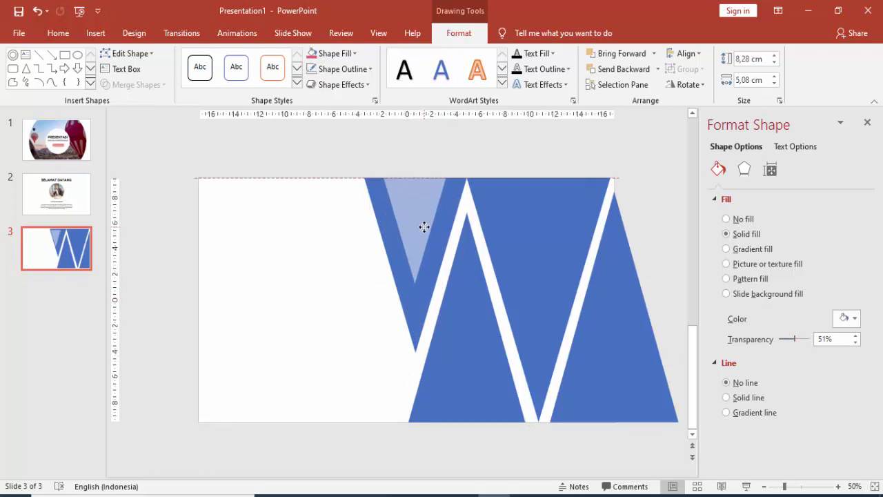
left_click_drag(423, 226, 540, 211)
left_click(541, 212)
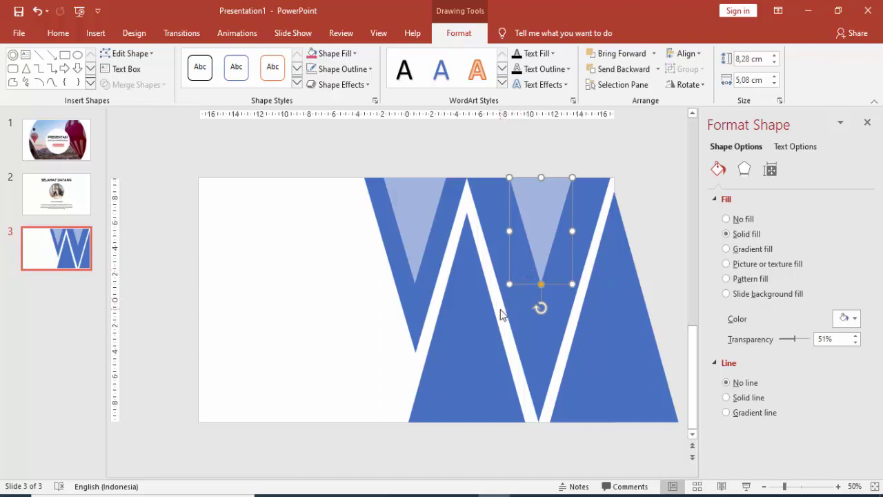
Flip the light triangle upright and fit it into the W's bottom centre at 6,11 × 3,75 cm.
key("ctrl+z")
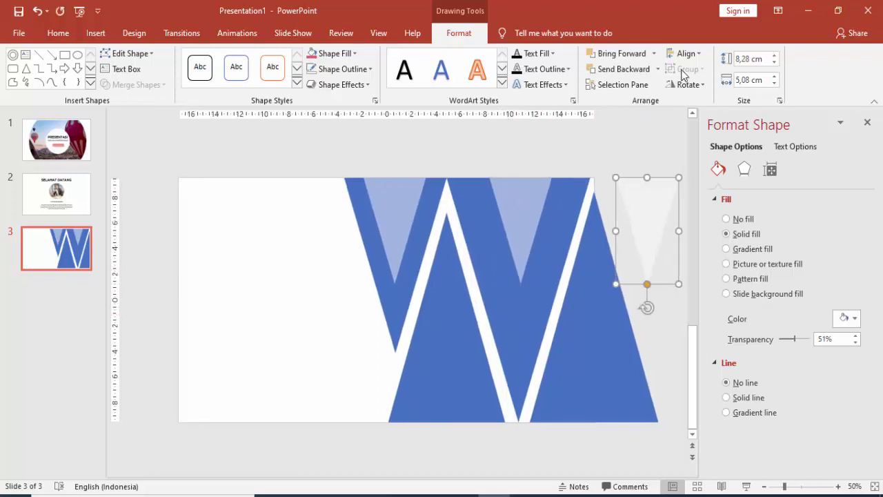
left_click(686, 84)
left_click(704, 134)
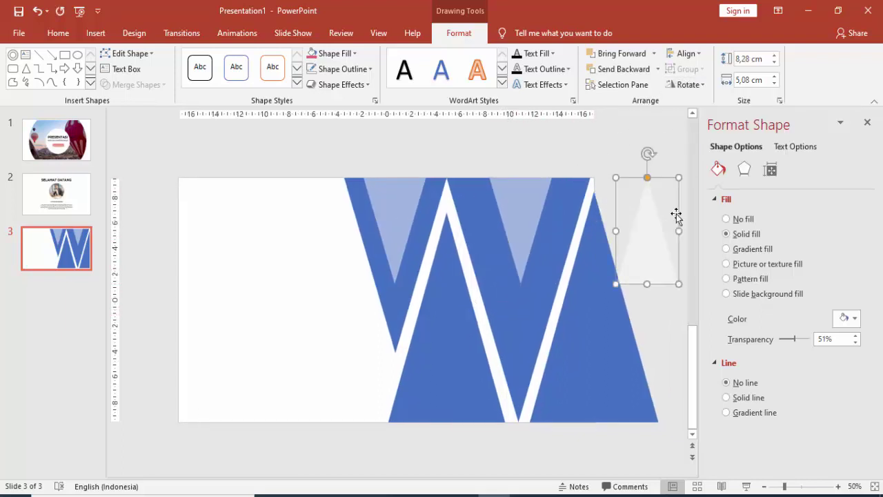
mouse_move(638, 269)
left_mouse_down()
mouse_move(465, 402)
mouse_move(457, 380)
left_mouse_up()
left_click_drag(498, 318, 481, 345)
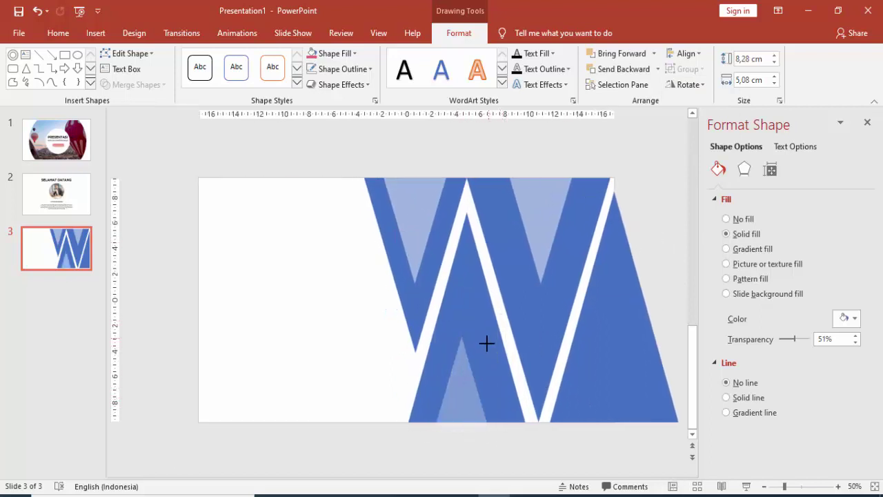
left_click_drag(465, 395, 472, 390)
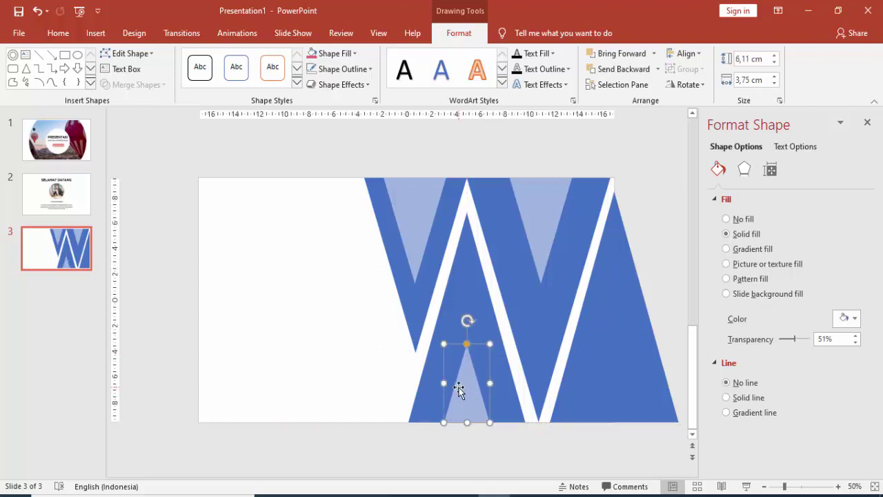
Copy the light triangle onto the W's right leg, stretched down to the slide bottom.
left_click_drag(459, 389, 601, 345)
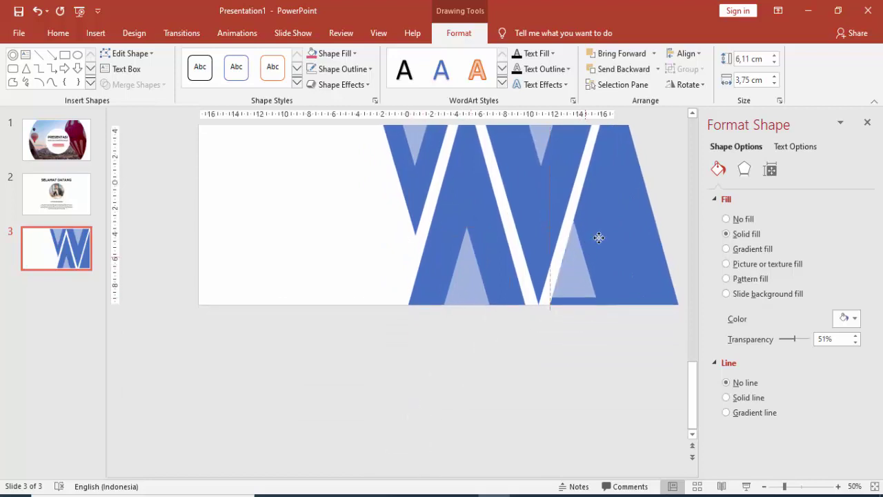
left_click_drag(587, 384, 545, 451)
left_click_drag(567, 420, 623, 353)
left_click(662, 222)
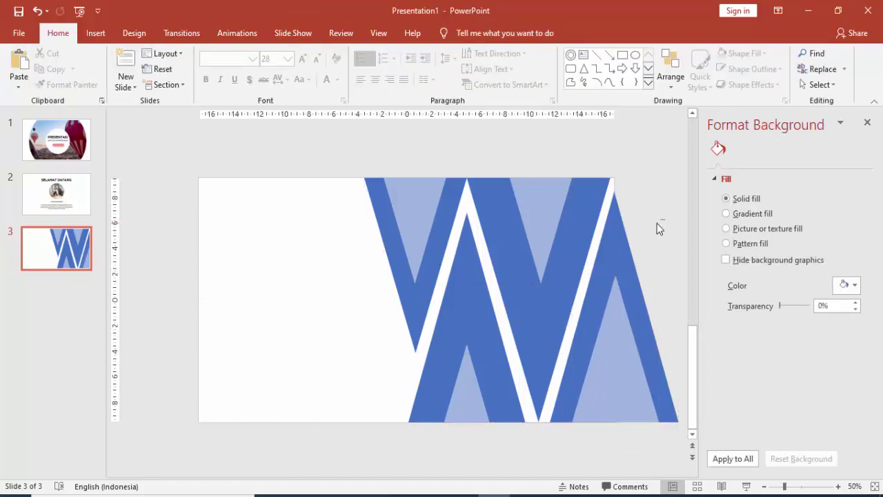
left_click(621, 231)
Select the solid blue triangles of the W, including the left leg, and group them.
left_click(510, 256, "shift")
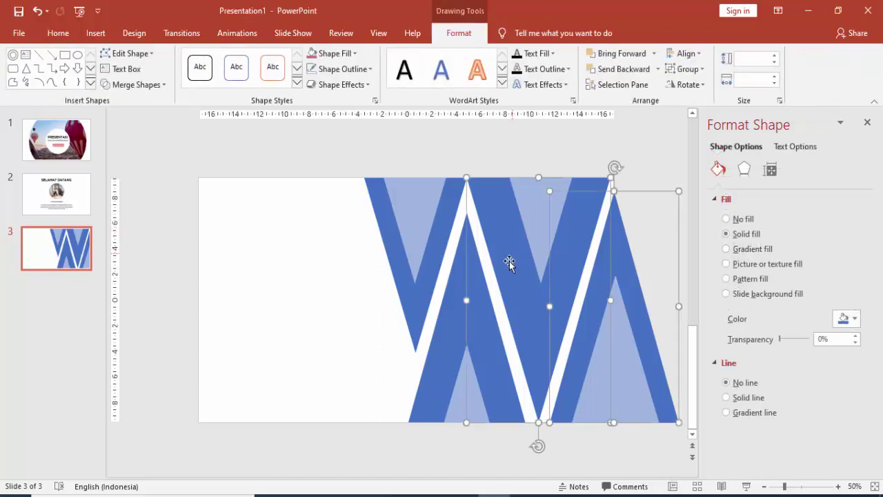
left_click(454, 282, "shift")
left_click(388, 251, "shift")
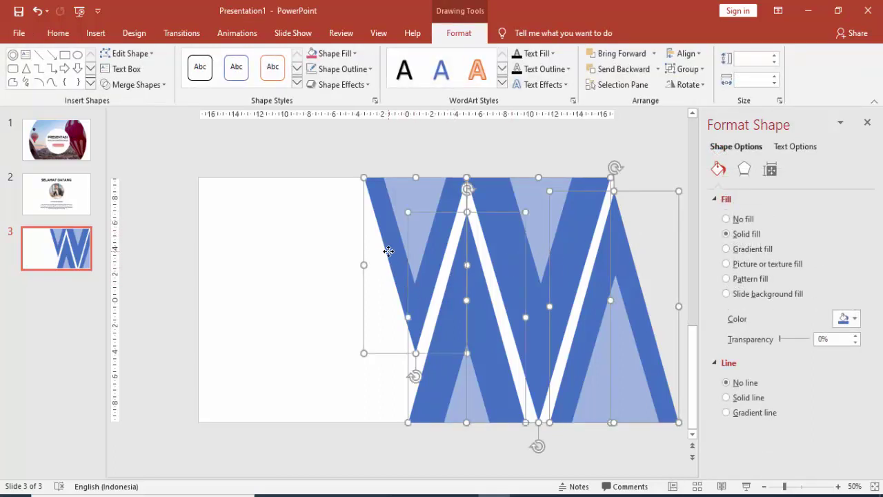
right_click(390, 257)
mouse_move(330, 329)
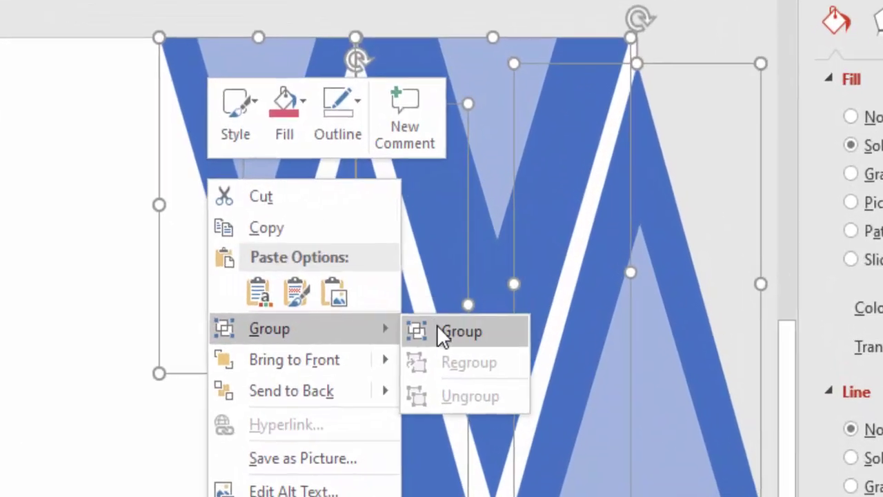
left_click(437, 325)
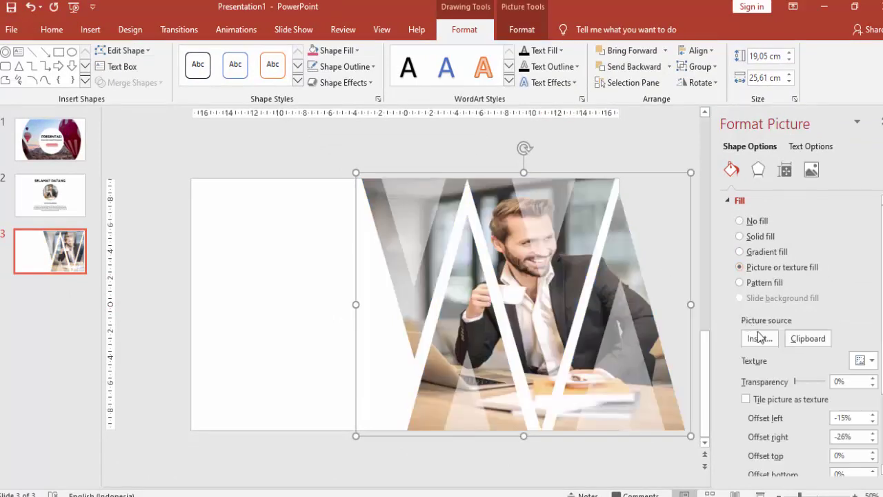
Fill the grouped W with the nature-forest-trees-fog picture from the NATURE folder.
left_click(759, 338)
left_click(497, 177)
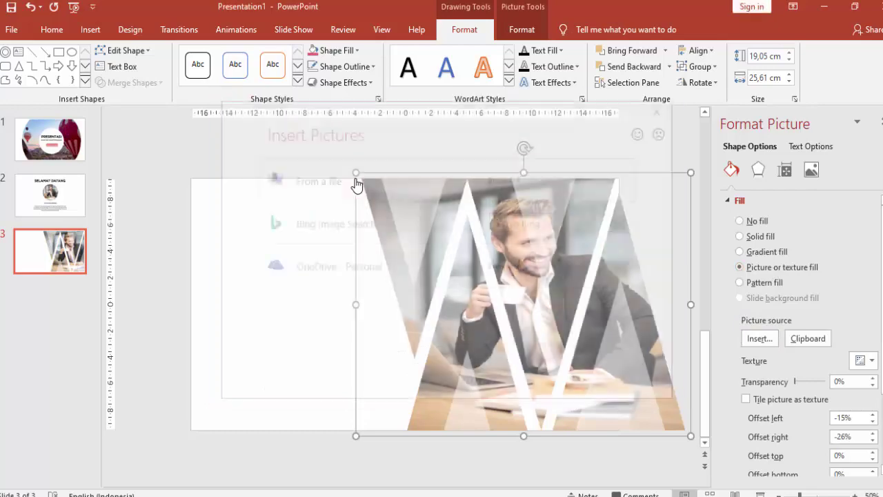
left_click(109, 29)
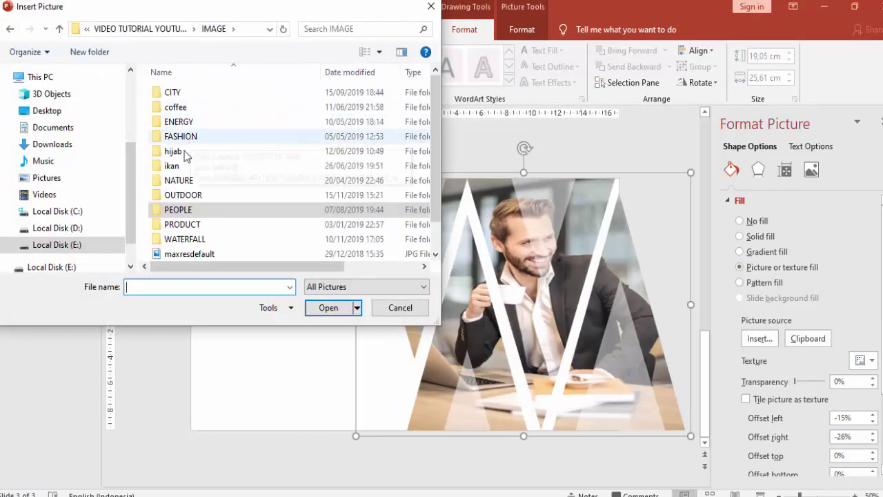
double_click(197, 181)
scroll(352, 195, "down", 2)
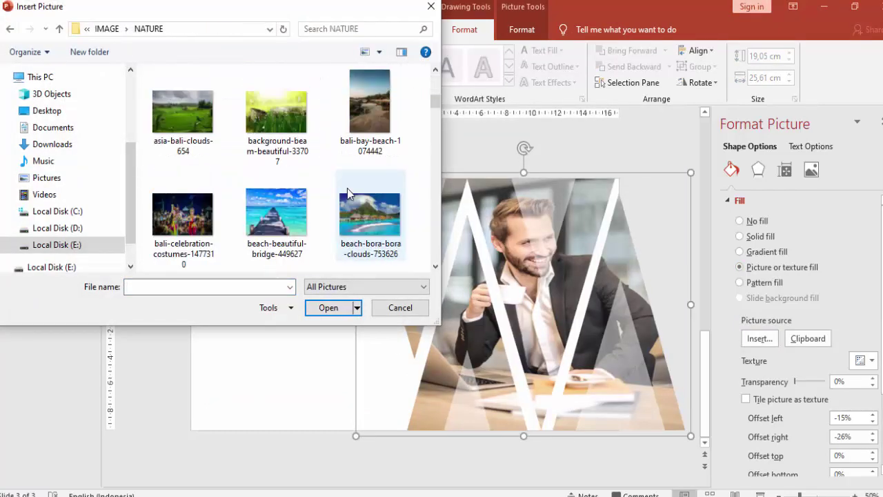
scroll(352, 195, "down", 1)
scroll(358, 204, "down", 2)
scroll(358, 203, "down", 1)
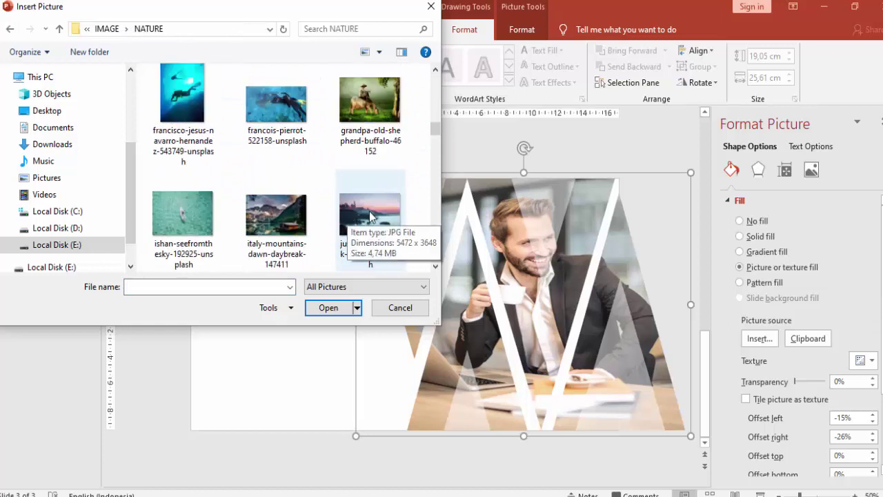
scroll(348, 224, "down", 1)
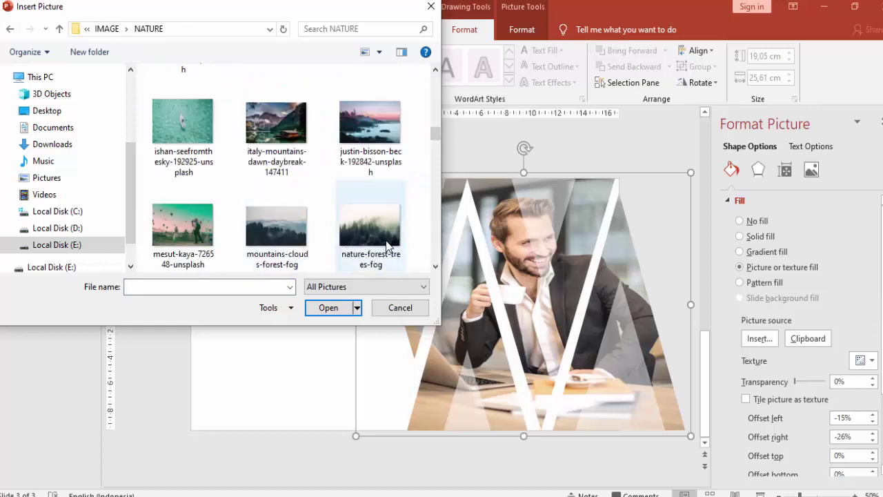
left_click(363, 238)
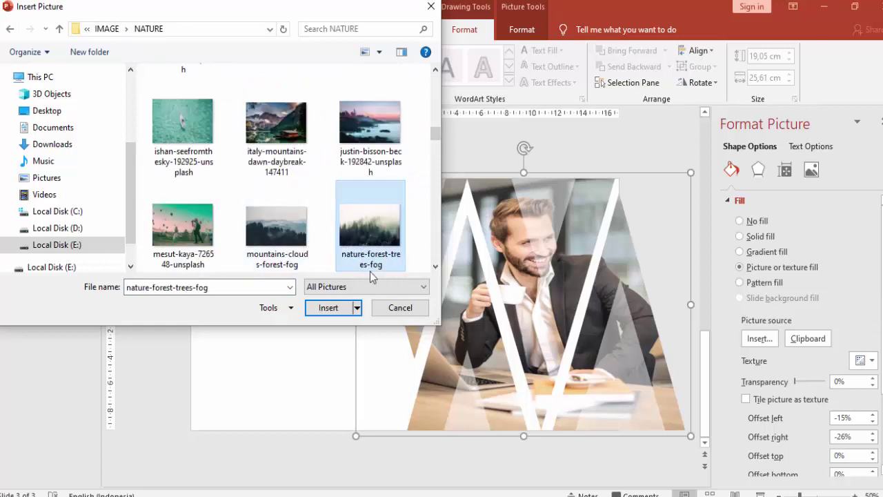
left_click(345, 308)
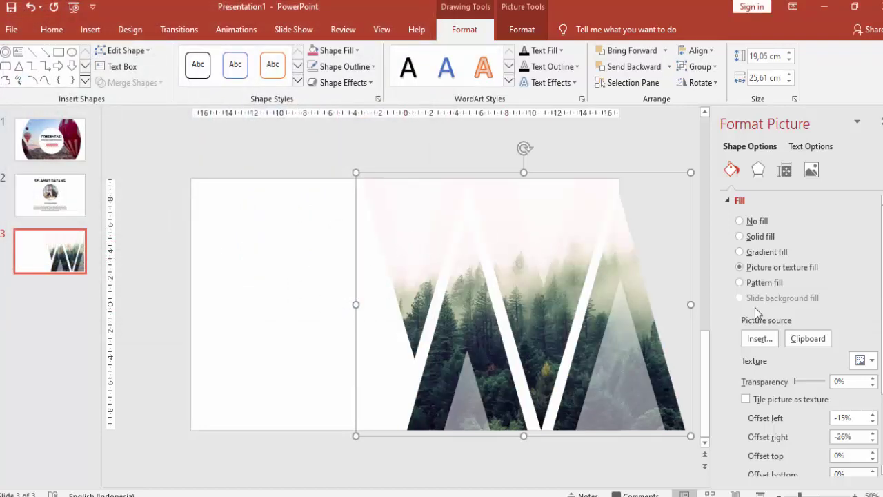
Replace the W's picture fill with the lake photo pexels-photo-164022.
left_click(759, 338)
left_click(307, 178)
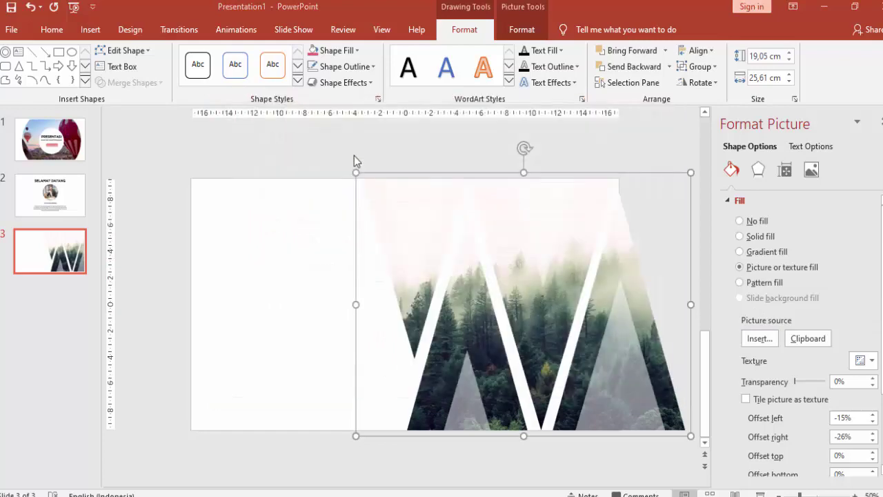
scroll(319, 170, "down", 3)
scroll(325, 166, "down", 2)
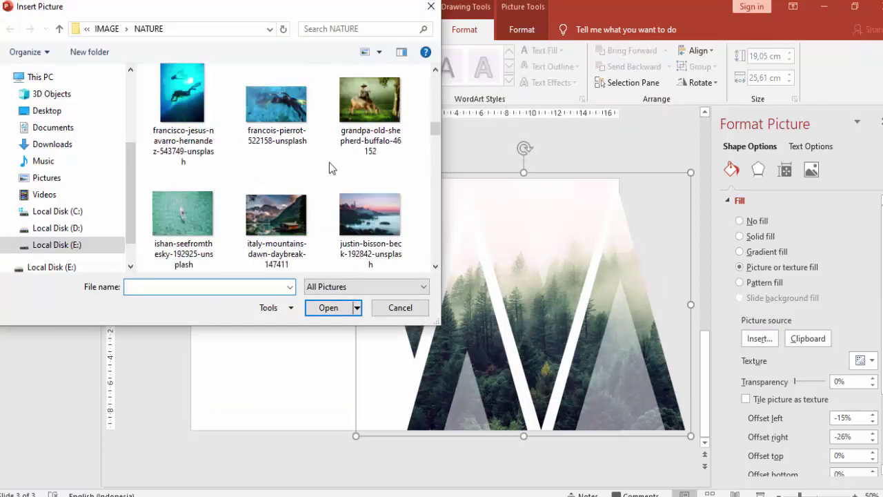
scroll(328, 167, "down", 2)
scroll(325, 169, "down", 3)
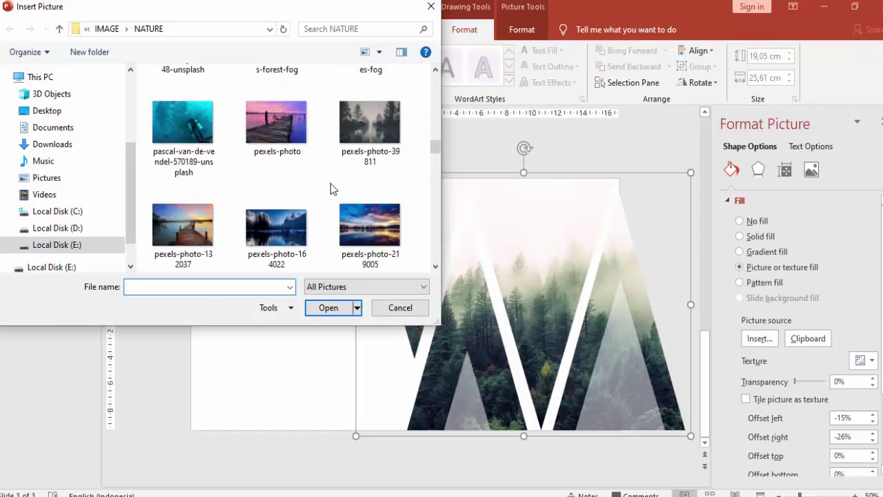
left_click(290, 243)
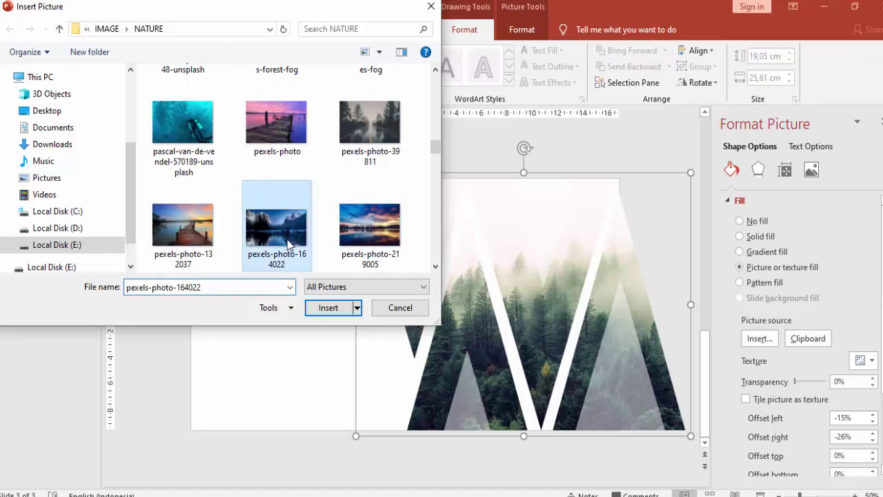
left_click(332, 309)
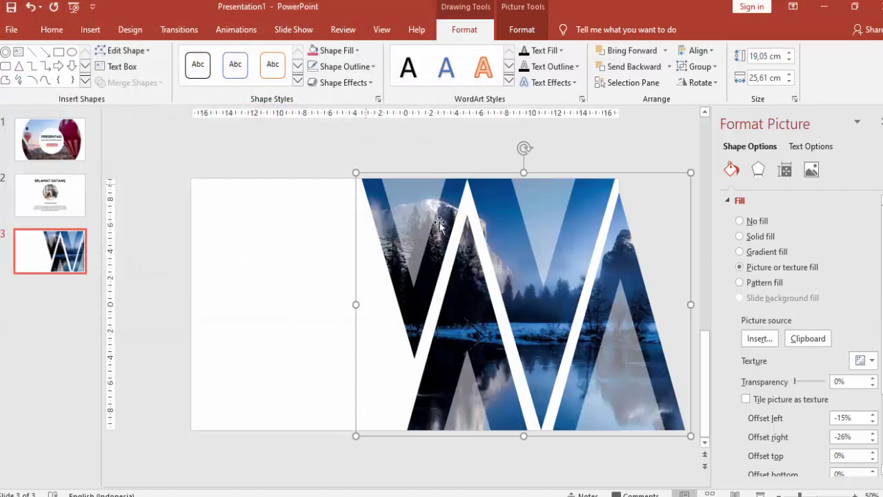
Select each of the four translucent triangles in turn, then clear the selection.
left_click(413, 203)
left_click(574, 223)
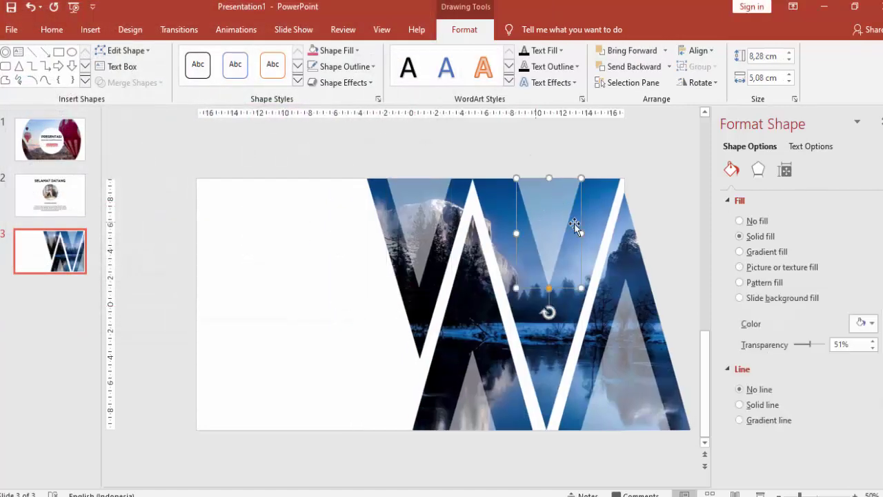
left_click(603, 363)
left_click(482, 395)
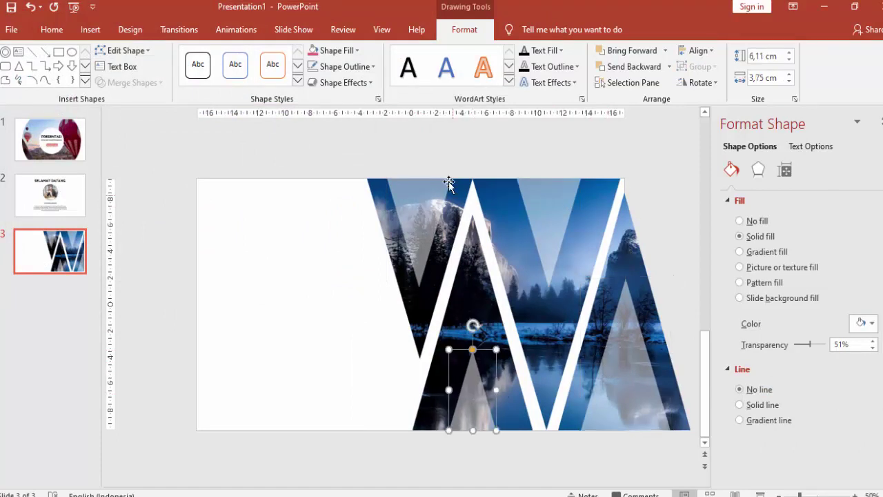
left_click(448, 156)
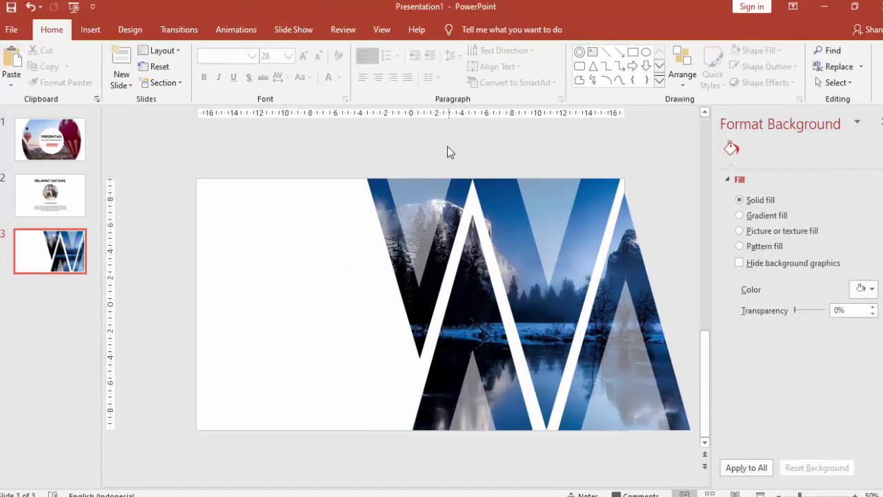
Copy slide 2's SELAMAT DATANG title box onto slide 3's left side.
left_click(50, 195)
left_click(382, 214)
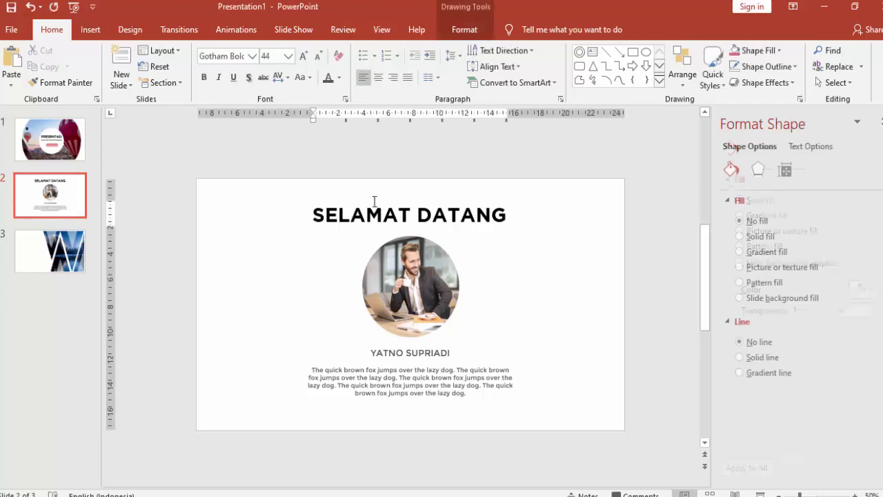
left_click(359, 200)
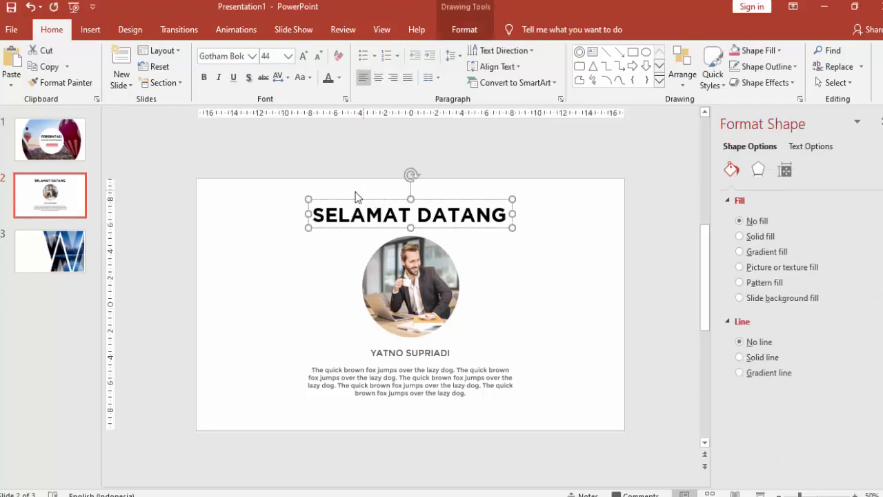
left_click(39, 245)
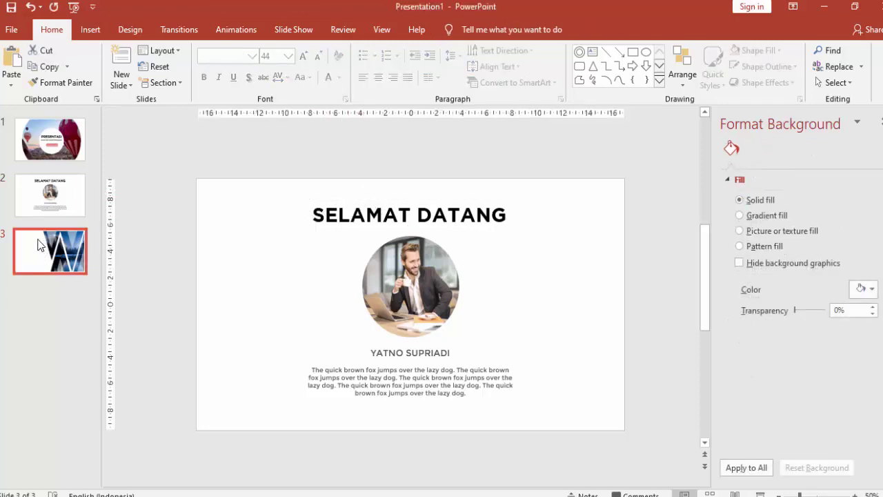
key("ctrl+v")
mouse_move(338, 207)
left_mouse_down()
mouse_move(237, 205)
mouse_move(241, 232)
left_mouse_up()
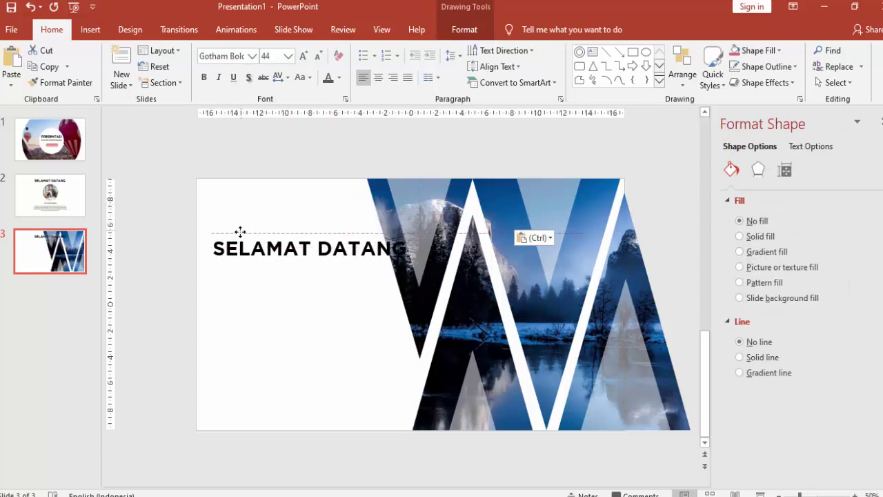
Set the pasted title to 32 pt and change its text to 'JUDUL PRESENTASI'.
left_click(287, 56)
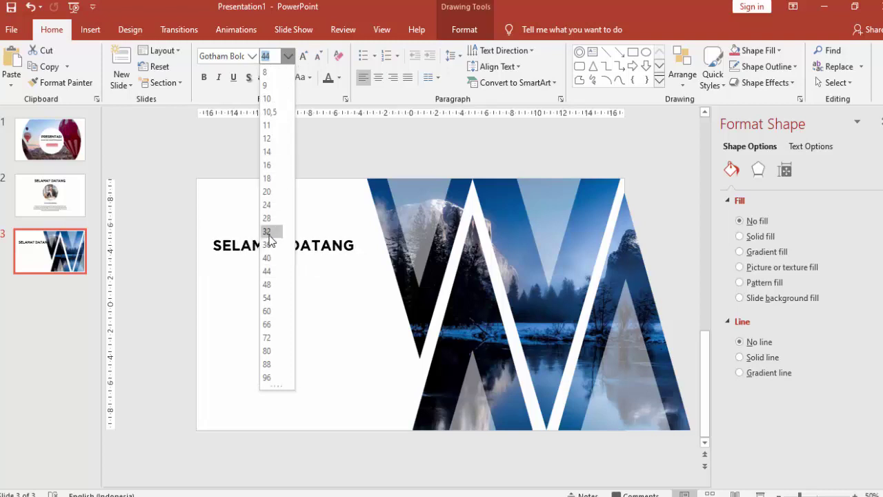
left_click(268, 231)
left_click(245, 249)
left_click_drag(213, 245, 252, 245)
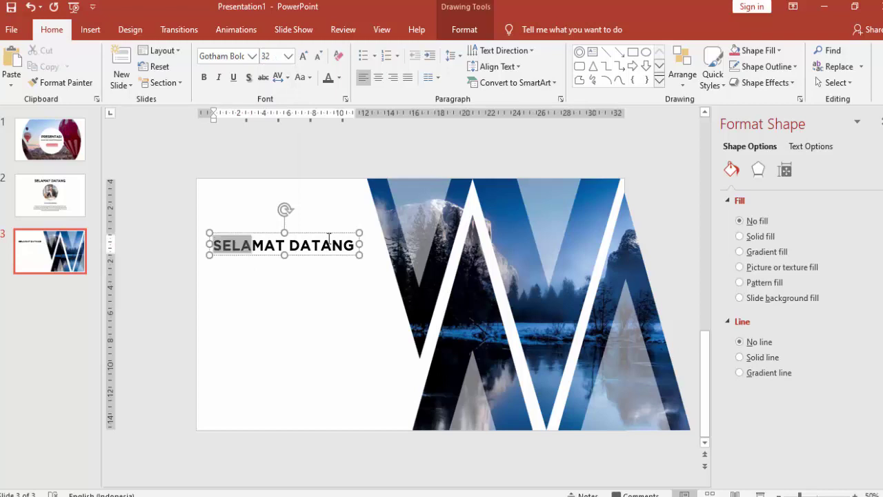
triple_click(329, 237)
type("JUD")
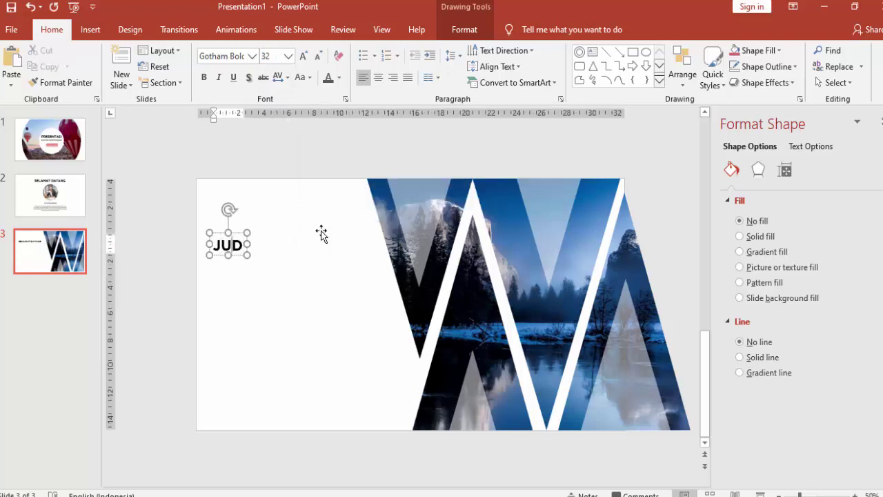
type("UL PRES")
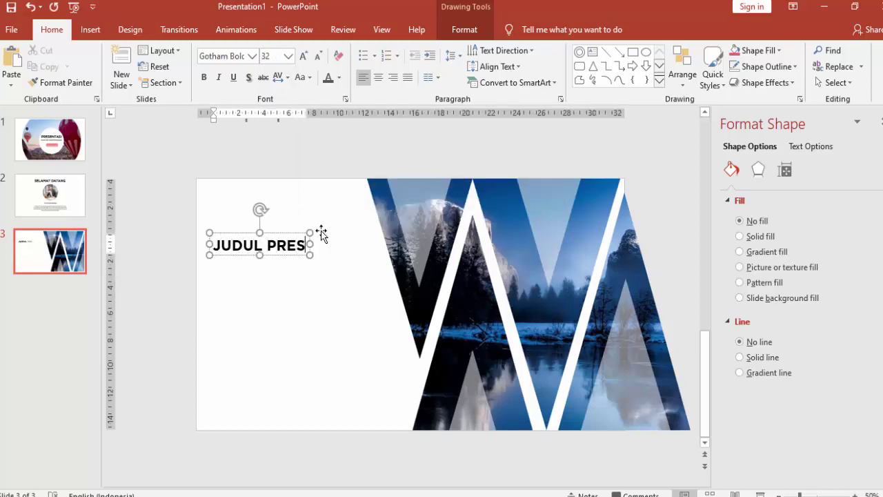
type("ENTASI")
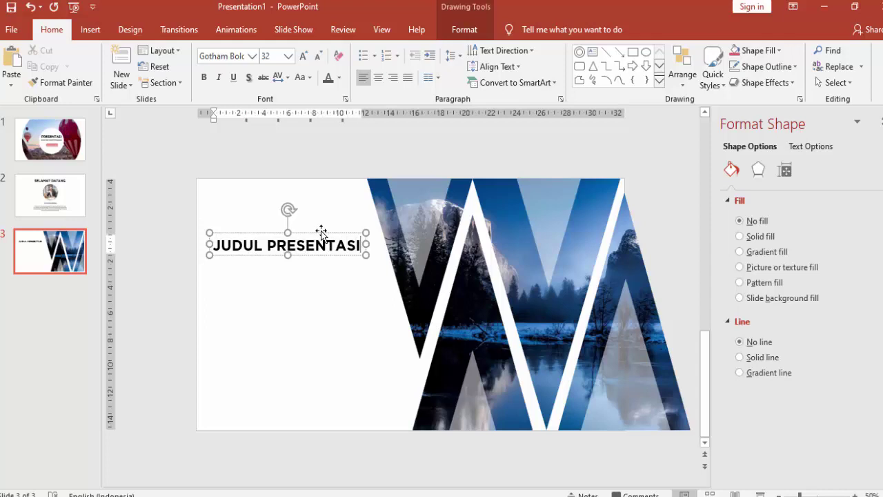
left_click(321, 230)
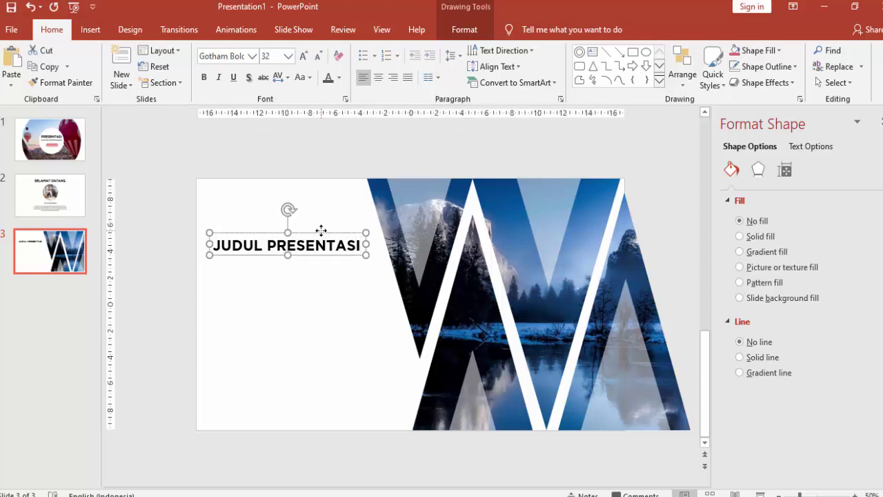
left_click(331, 303)
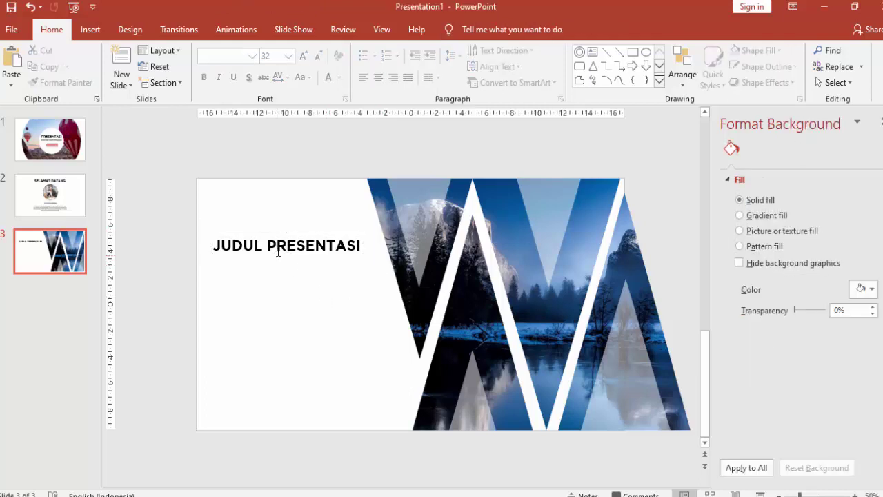
Duplicate the title below itself and switch the copy's font to Montserrat.
left_click(292, 233)
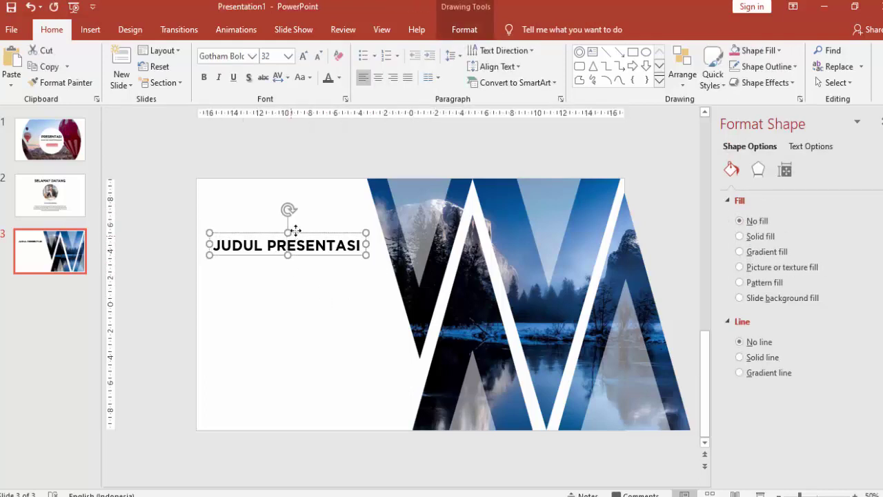
key("ctrl+d")
left_click_drag(310, 237, 305, 251)
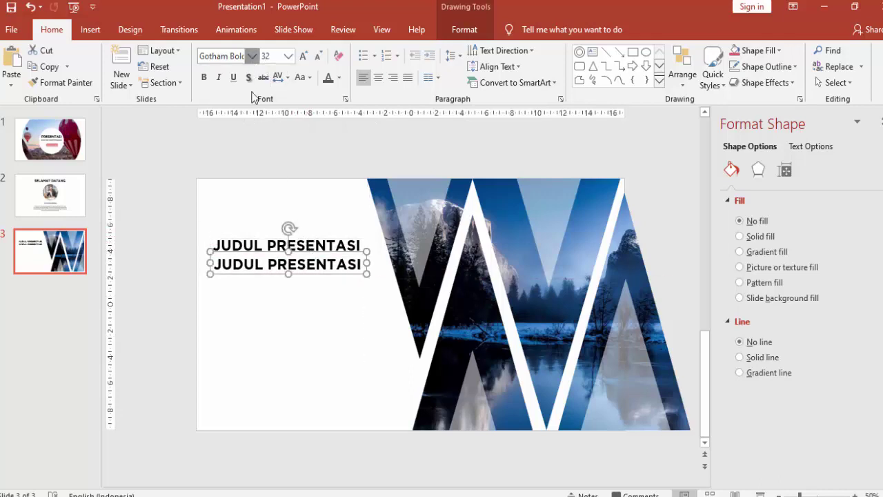
left_click(252, 56)
left_click(252, 137)
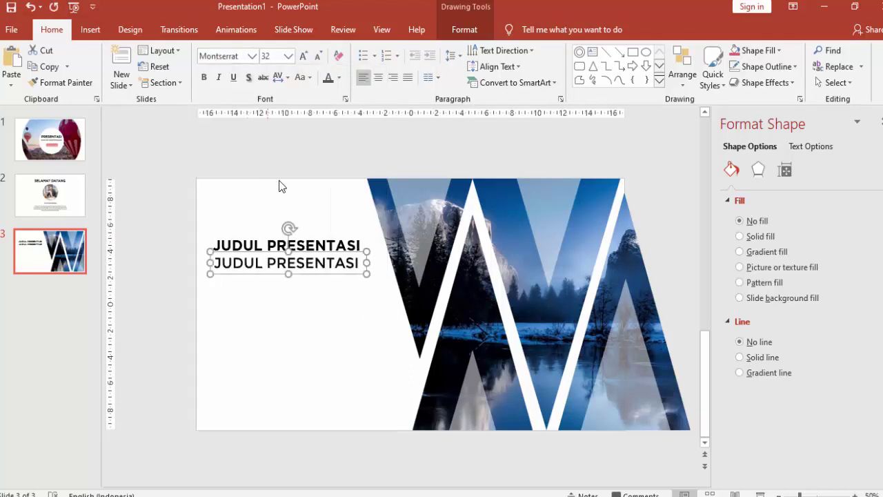
Retype the copy's text as 'Sub Judul Presentasi'.
left_click(231, 265)
left_click_drag(213, 262, 360, 263)
type("sU")
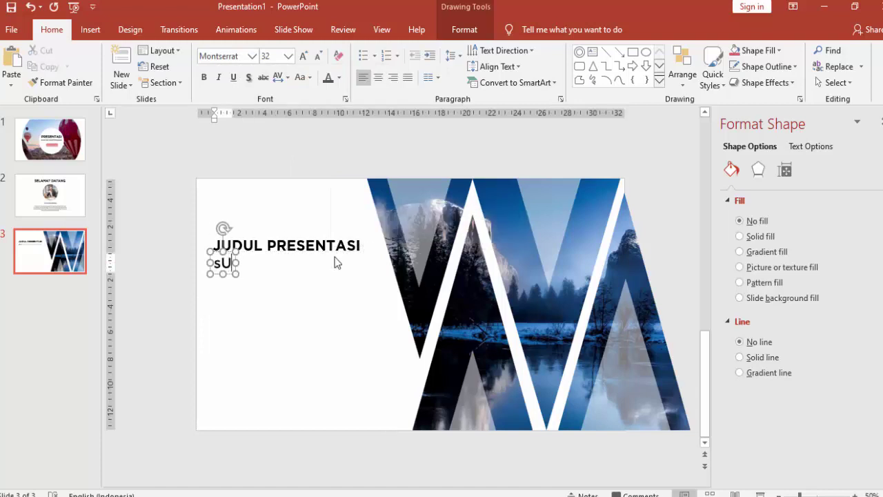
type("b judul")
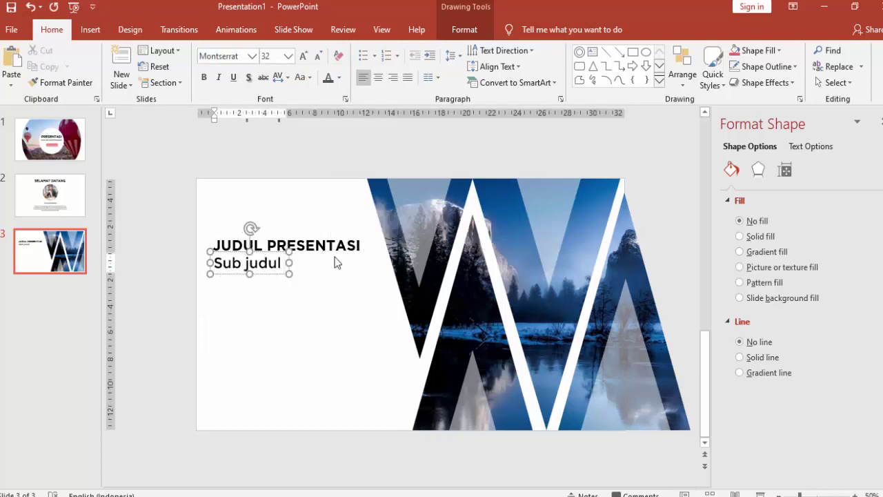
type(" presentasi")
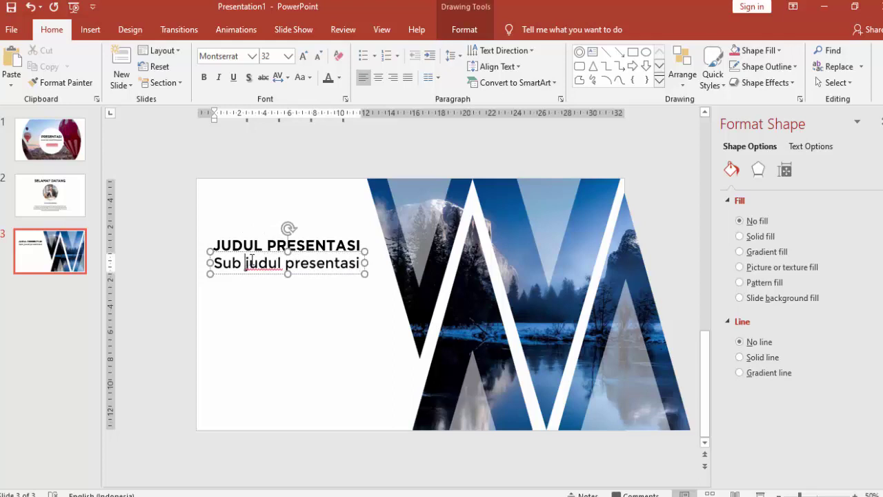
key("Delete")
type("J")
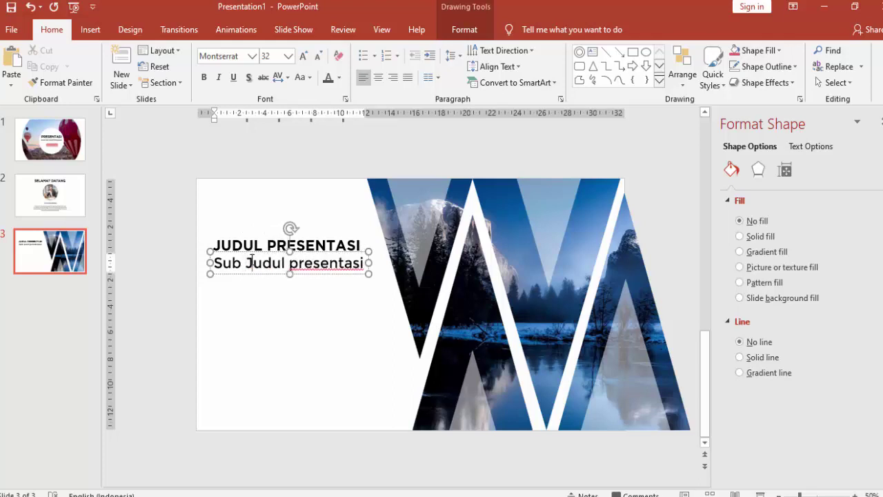
left_click(303, 262)
key("BackSpace")
type("P")
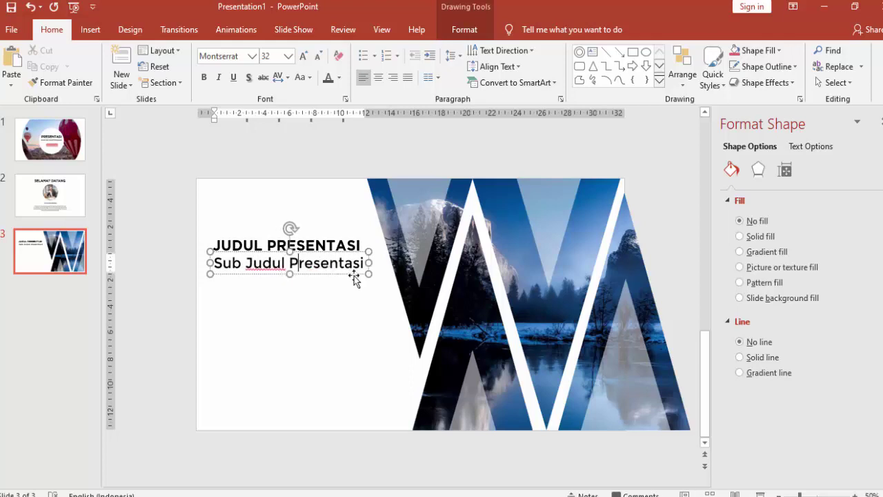
Color the subtitle text pink.
left_click(352, 273)
left_click(340, 78)
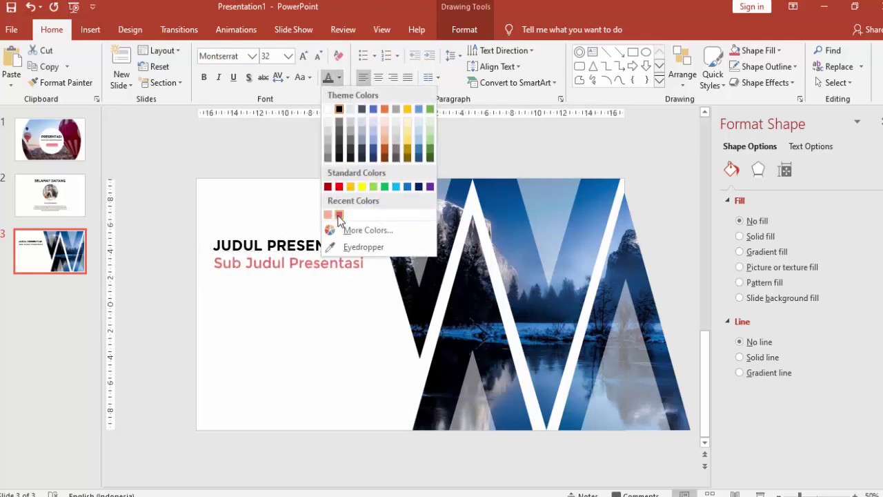
left_click(337, 215)
left_click(333, 307)
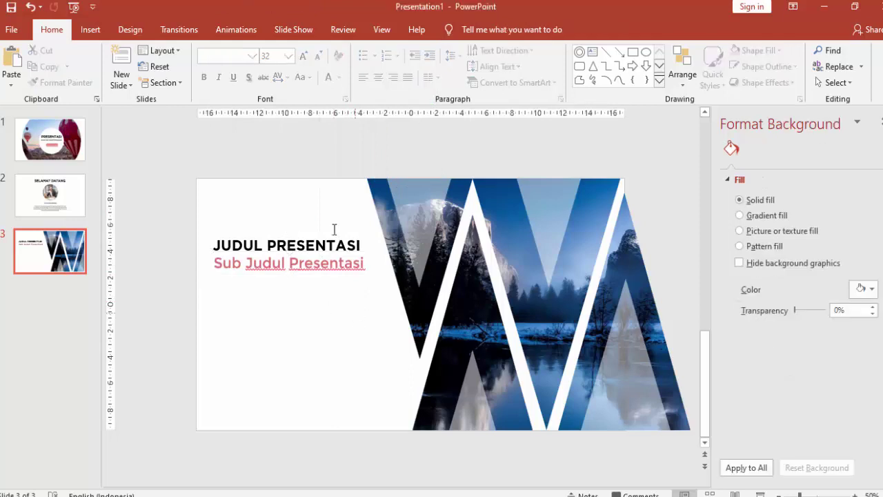
left_click(89, 29)
Copy slide 2's quick-brown-fox body text onto slide 3 below the subtitle.
left_click(67, 212)
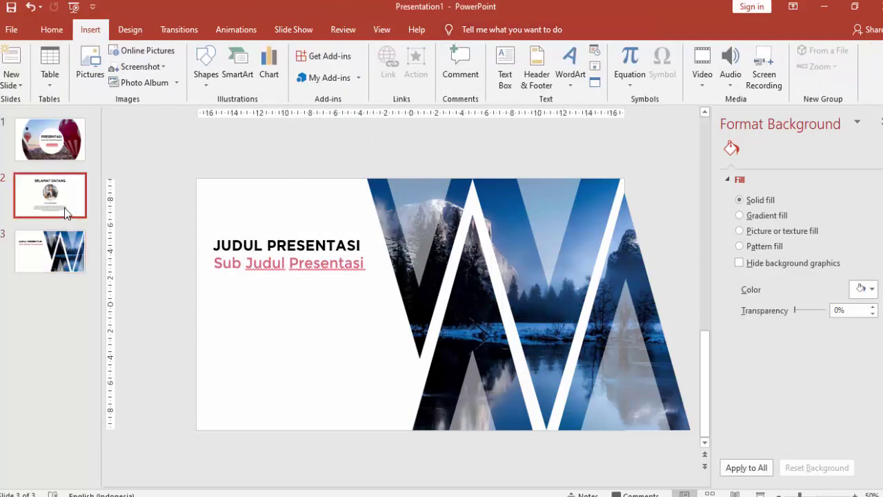
left_click(339, 363)
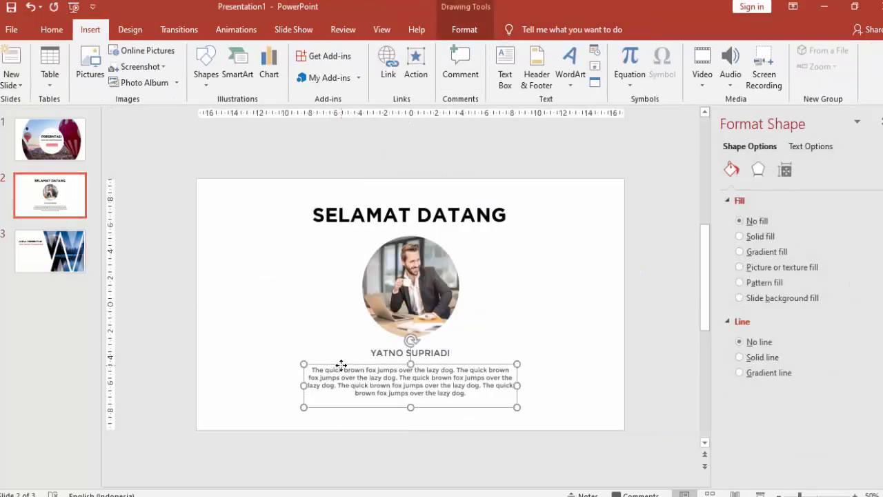
left_click(54, 256)
key("ctrl+v")
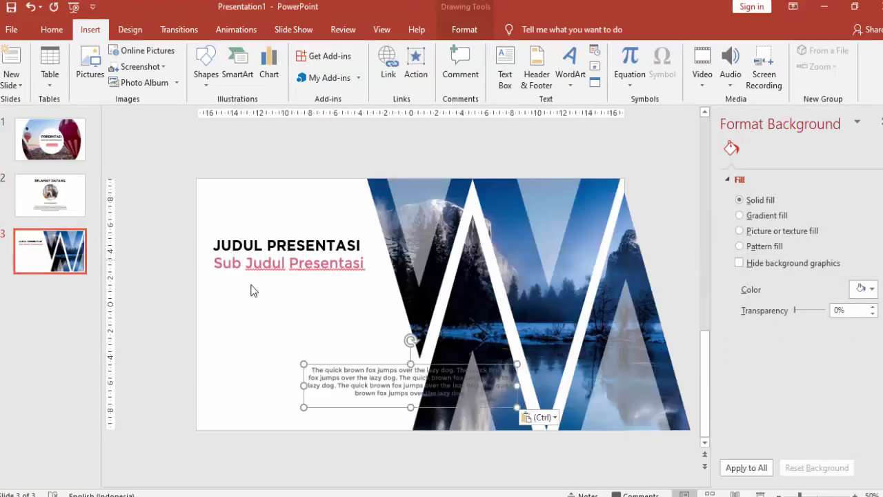
left_click_drag(361, 364, 266, 289)
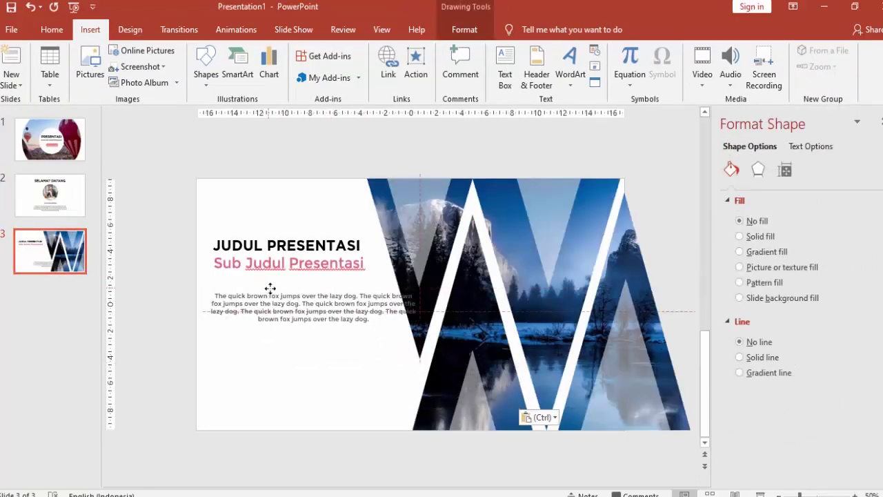
Left-align the body text, narrow its box, and set it to 12 pt.
left_click(46, 30)
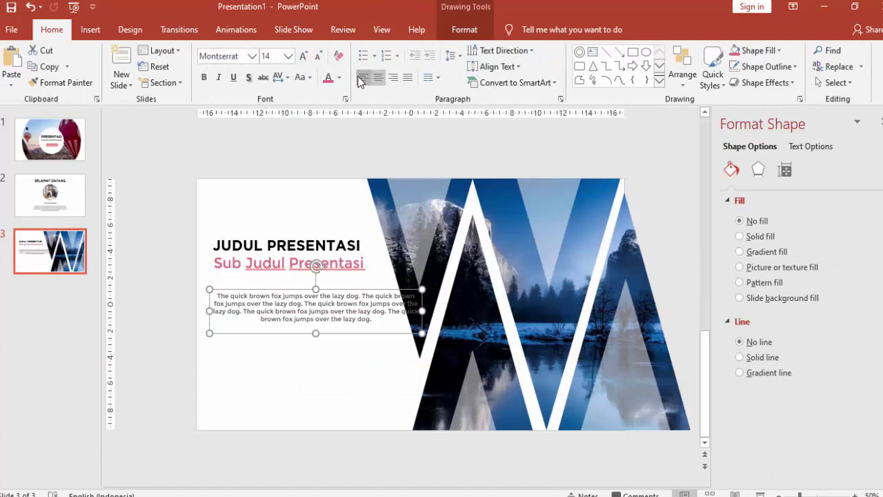
left_click(361, 78)
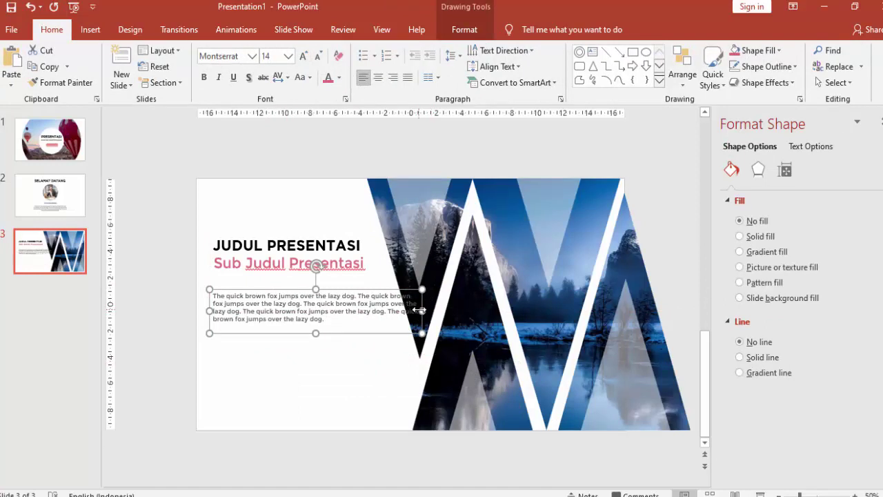
left_click_drag(422, 311, 370, 315)
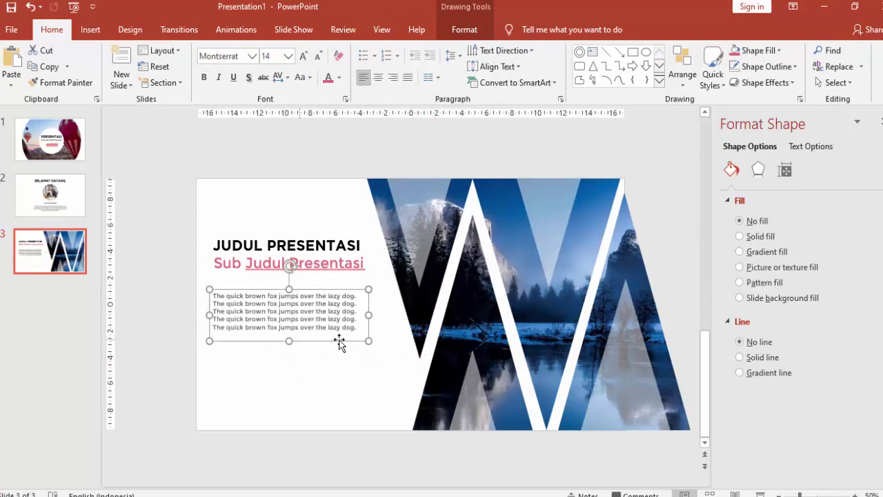
left_click_drag(318, 292, 323, 290)
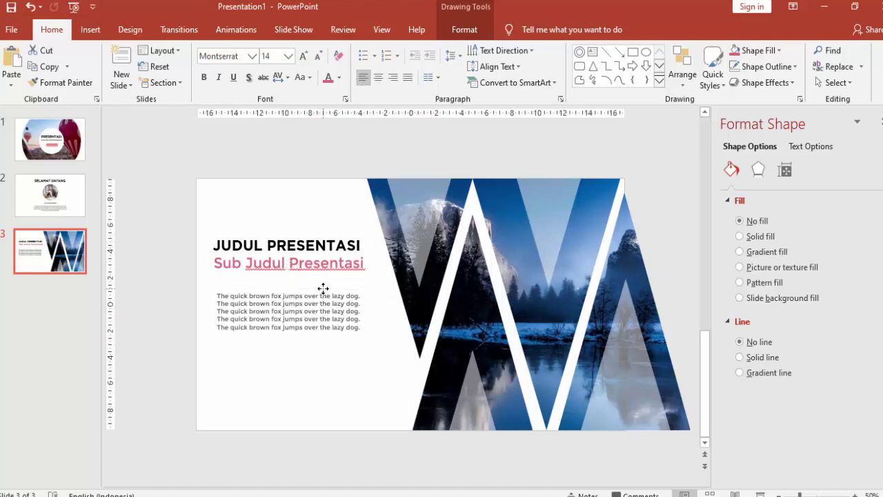
left_click(287, 57)
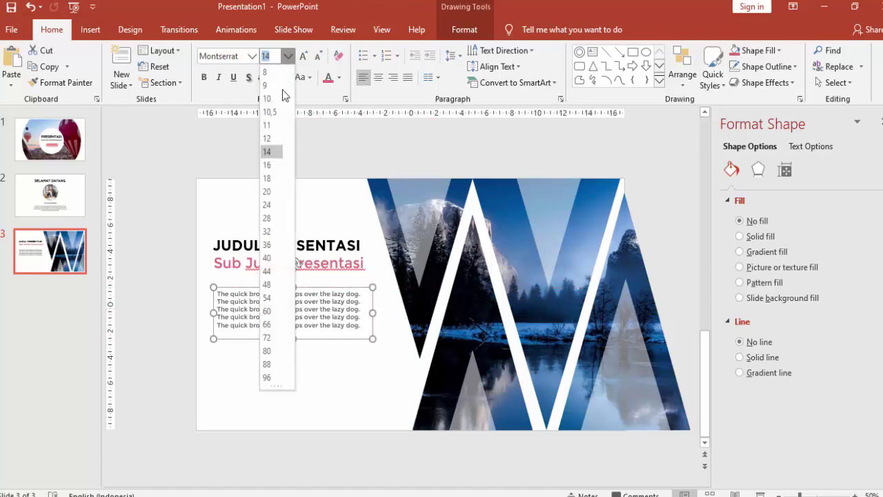
left_click(271, 147)
left_click(334, 353)
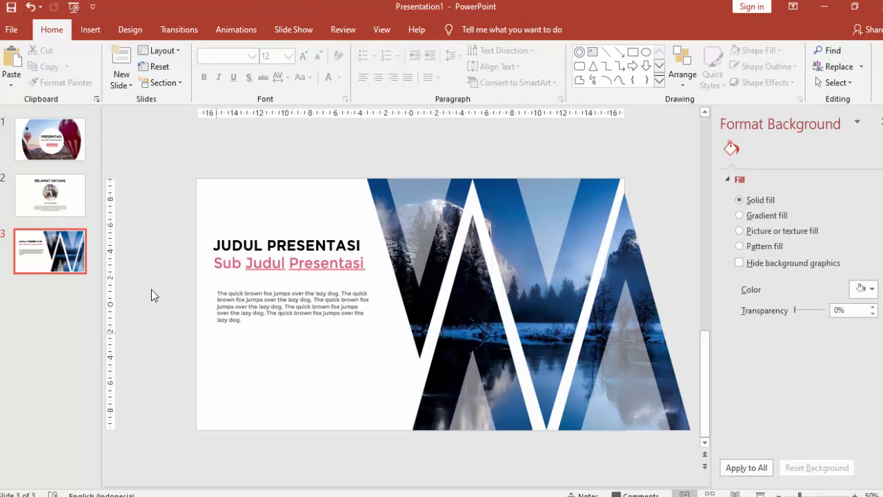
Paste slide 1's pink gradient button at slide 3's lower left and run the slide show.
left_click(49, 149)
left_click(425, 343)
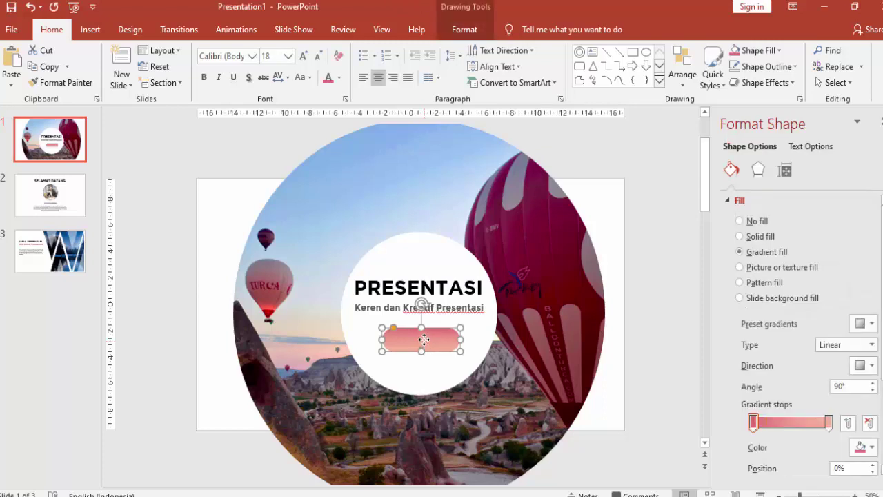
left_click(80, 266)
key("ctrl+v")
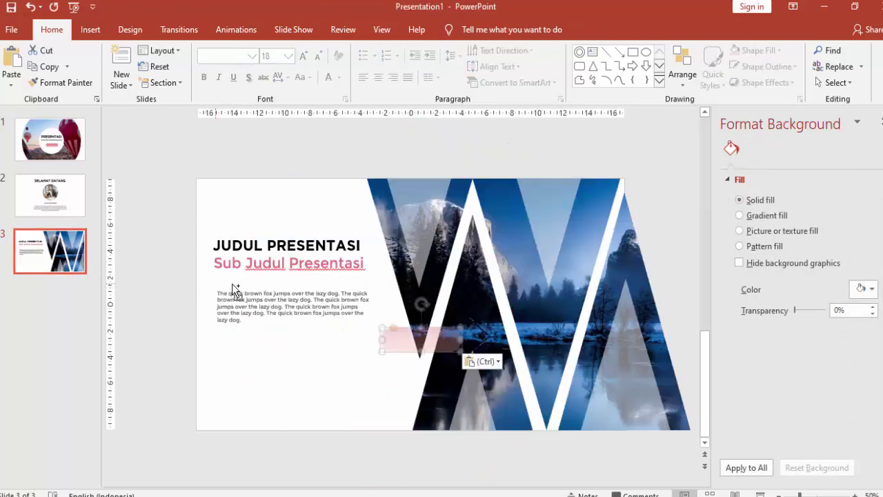
mouse_move(412, 339)
left_mouse_down()
mouse_move(244, 370)
mouse_move(272, 368)
left_mouse_up()
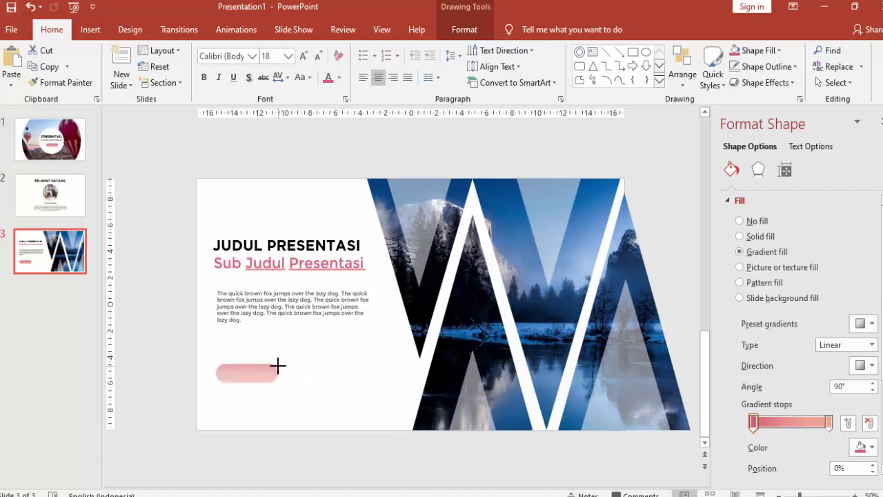
left_click(305, 360)
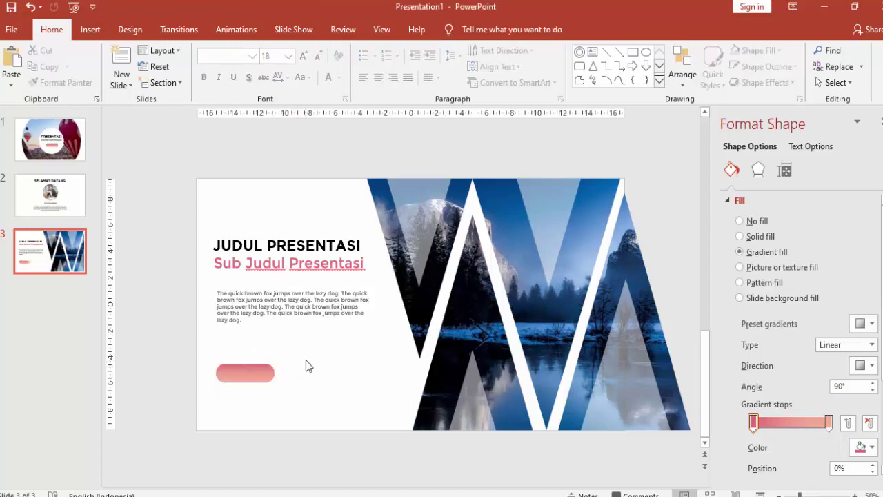
left_click(759, 494)
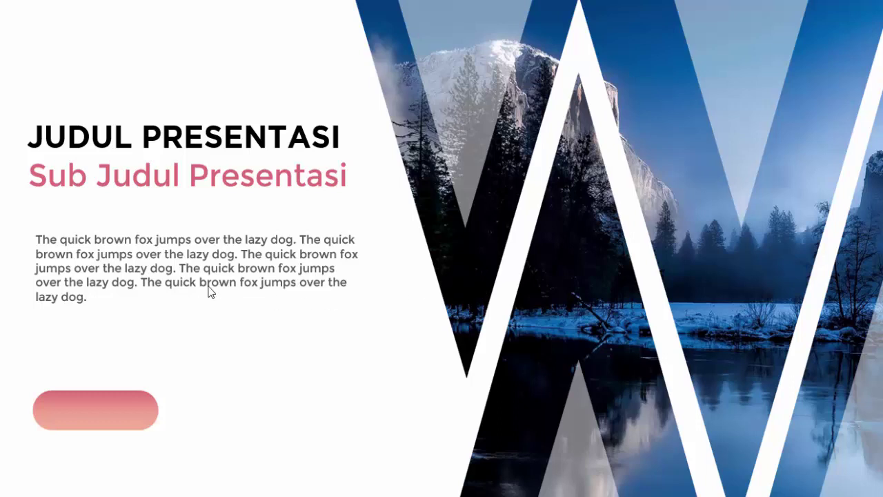
End the slide show, left-align slide 3's title, subtitle and body text, then start a new slide.
key("Escape")
left_click(222, 237)
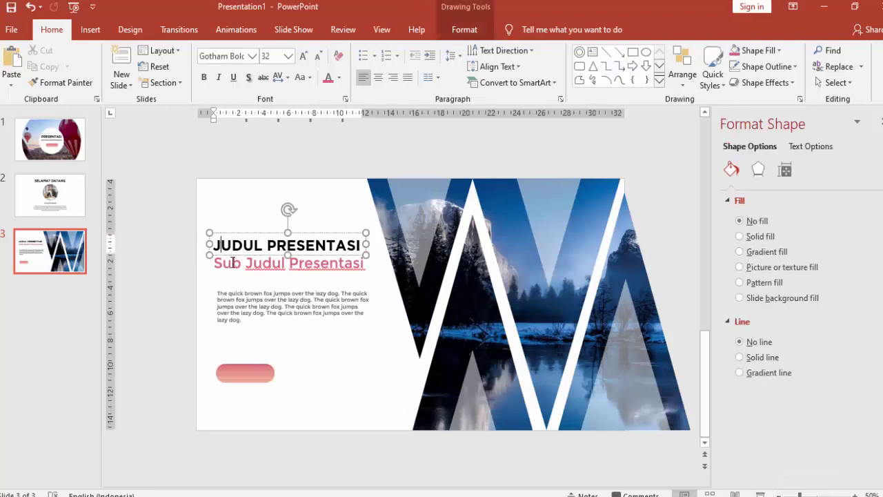
left_click(241, 263, "shift")
left_click(270, 293, "shift")
left_click(464, 29)
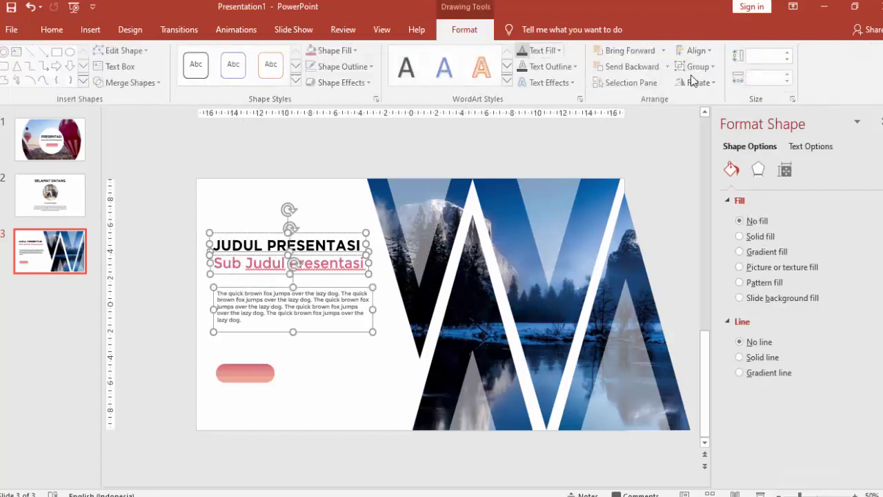
left_click(698, 50)
left_click(707, 65)
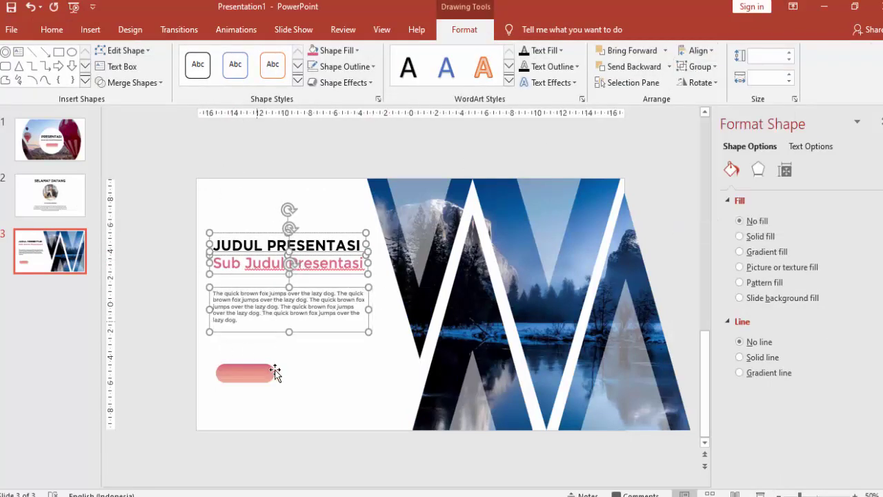
left_click(327, 389)
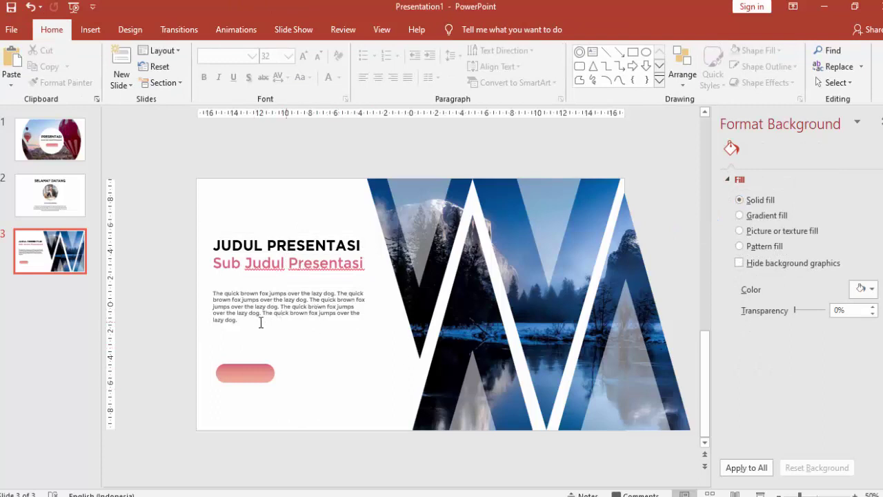
right_click(40, 297)
Add slide 4 and delete its title and content placeholders.
left_click(69, 339)
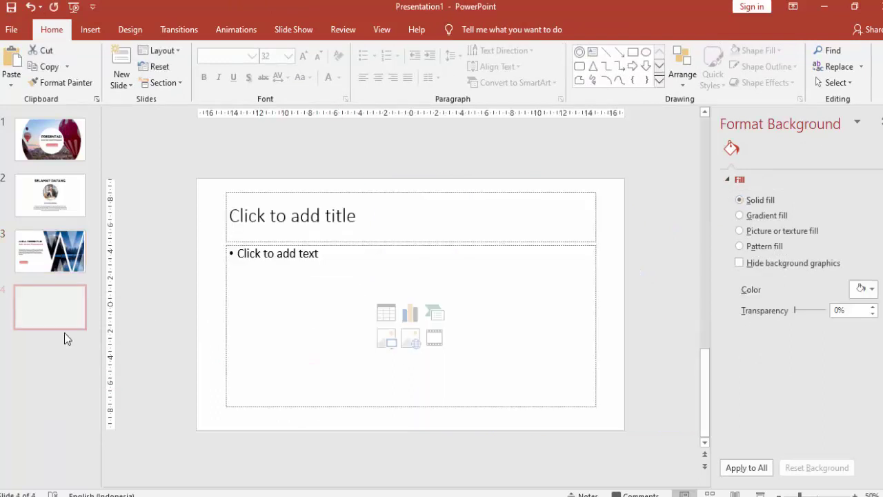
left_click(297, 191)
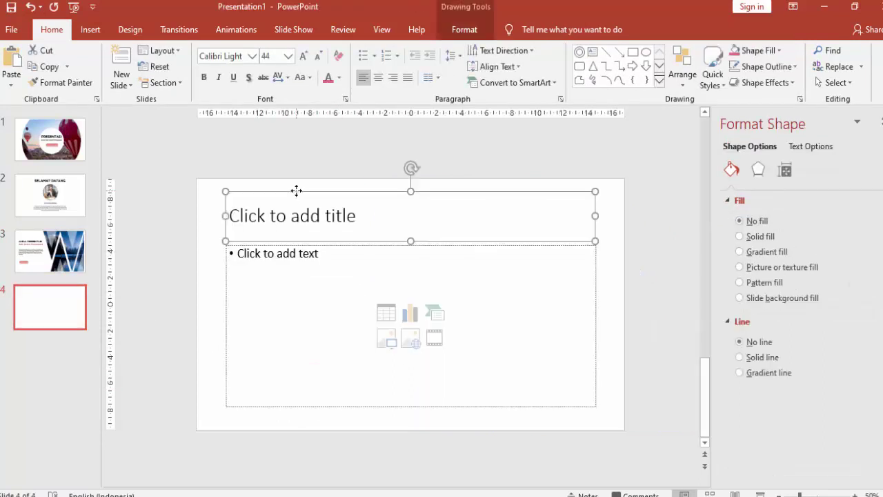
key("Delete")
left_click(309, 246)
key("Delete")
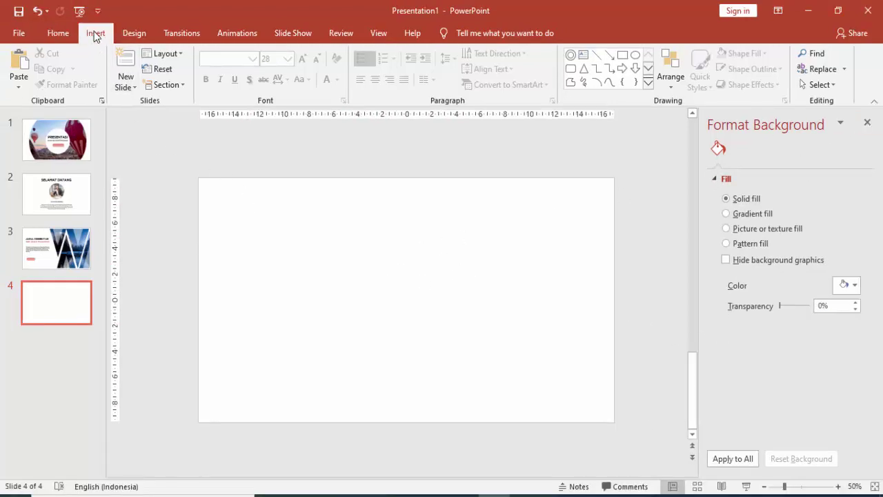
Draw an isosceles triangle, flip it upside down and move it toward the left edge.
left_click(95, 33)
left_click(204, 88)
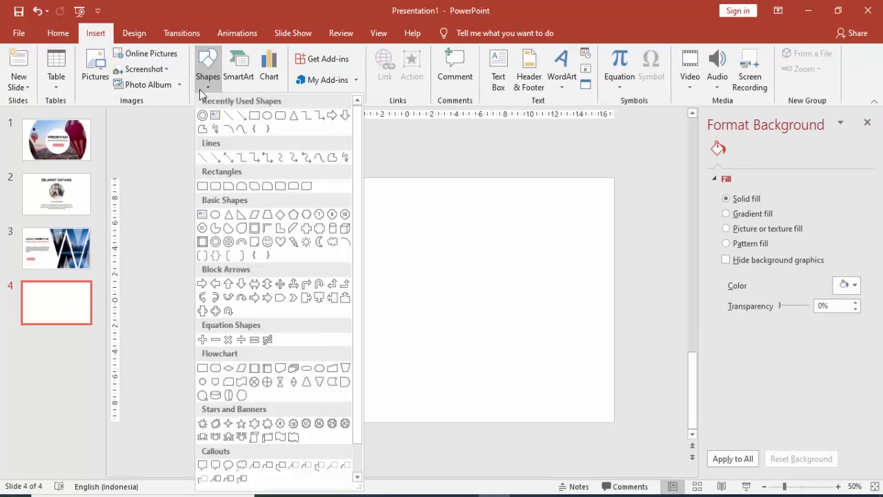
left_click(294, 115)
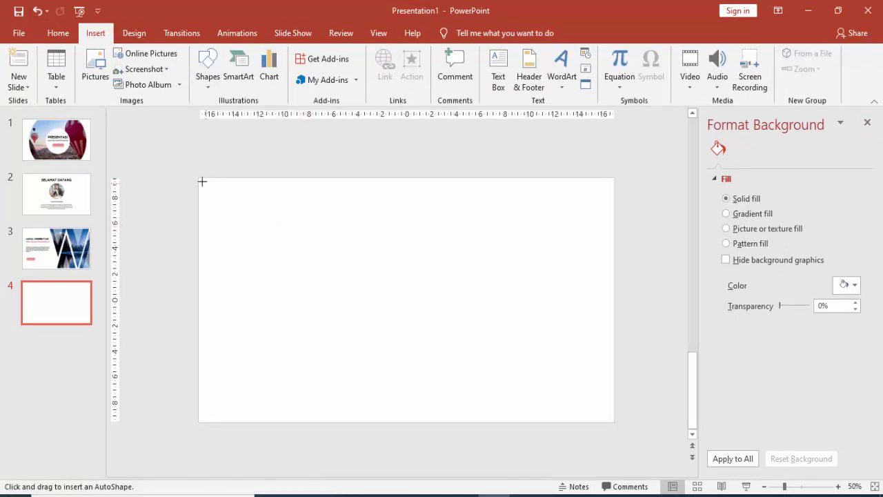
mouse_move(198, 178)
left_mouse_down()
mouse_move(310, 359)
mouse_move(362, 360)
left_mouse_up()
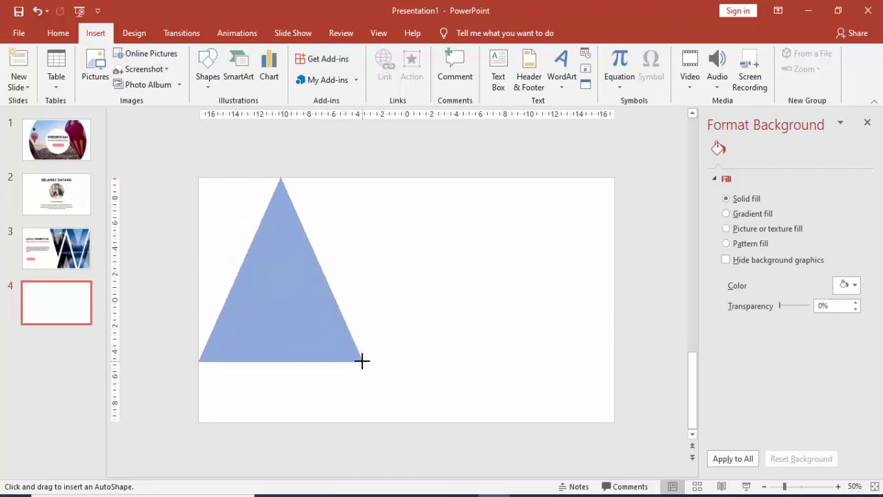
left_click_drag(362, 358, 358, 359)
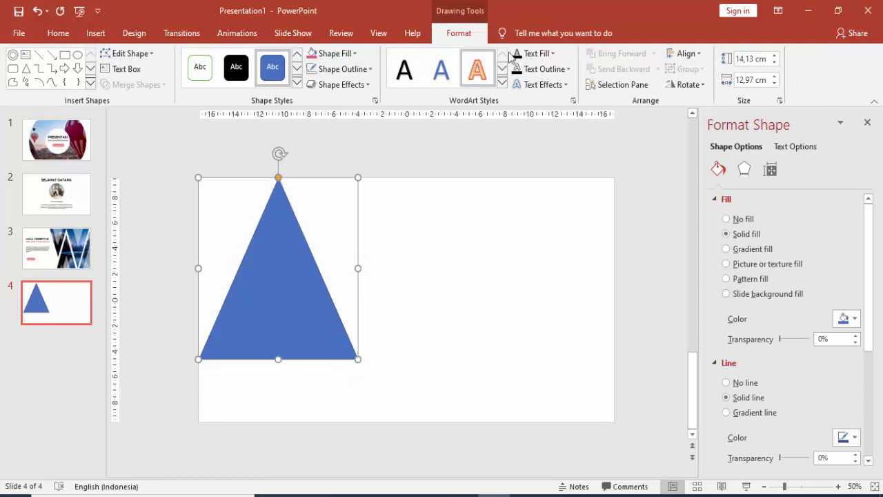
left_click(675, 84)
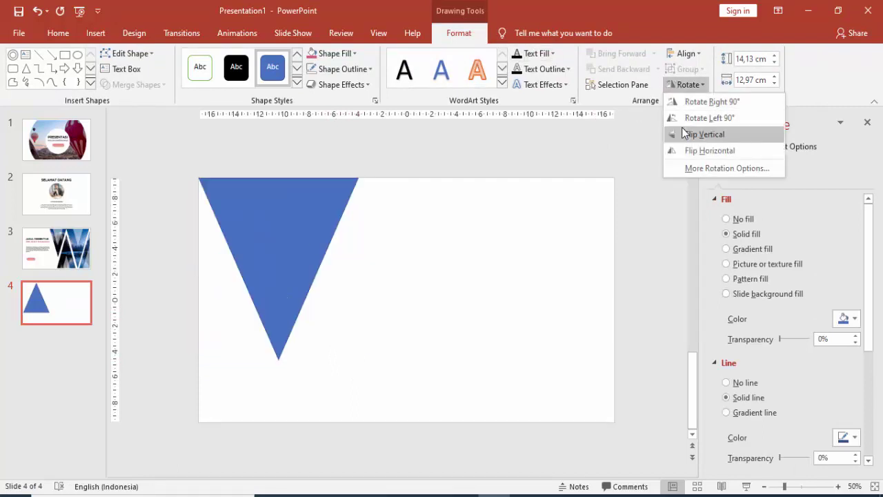
left_click(674, 132)
mouse_move(284, 233)
left_mouse_down()
mouse_move(214, 236)
mouse_move(349, 225)
left_mouse_up()
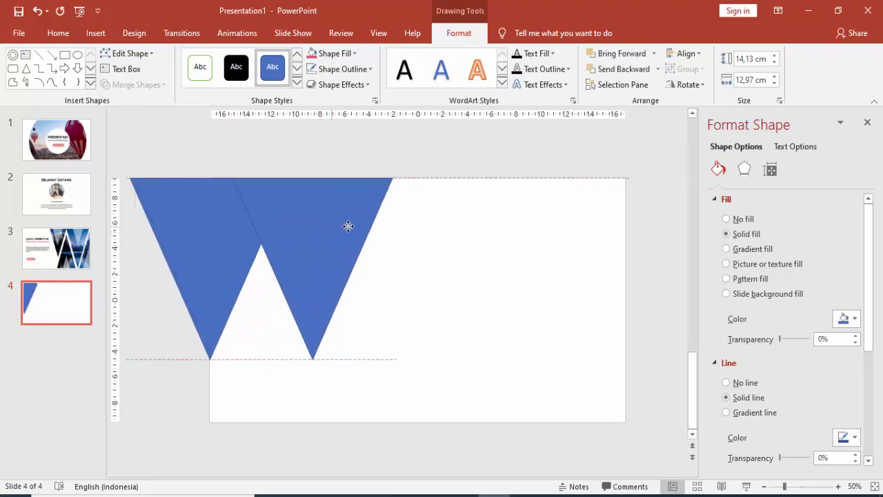
Flip a second triangle to point upward, enlarge it and fit it to the slide's height.
left_click(688, 84)
left_click(697, 133)
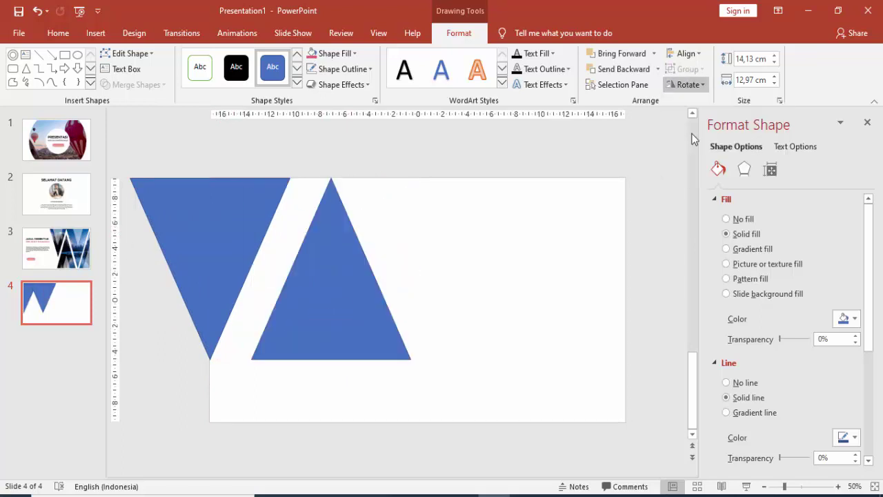
left_click_drag(340, 276, 317, 269)
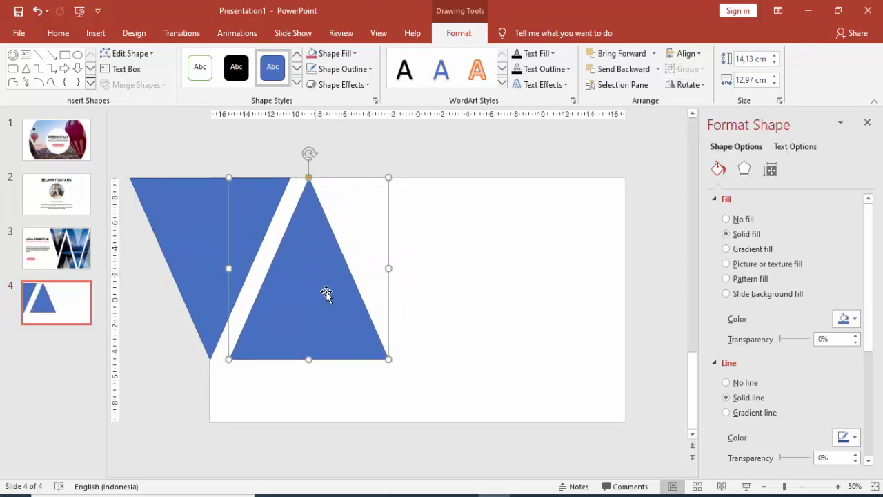
left_click_drag(389, 359, 457, 437)
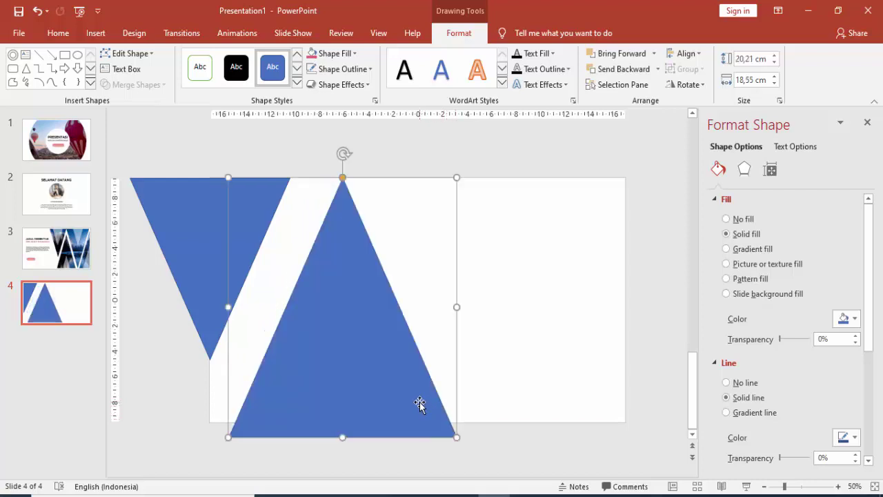
left_click_drag(418, 398, 404, 385)
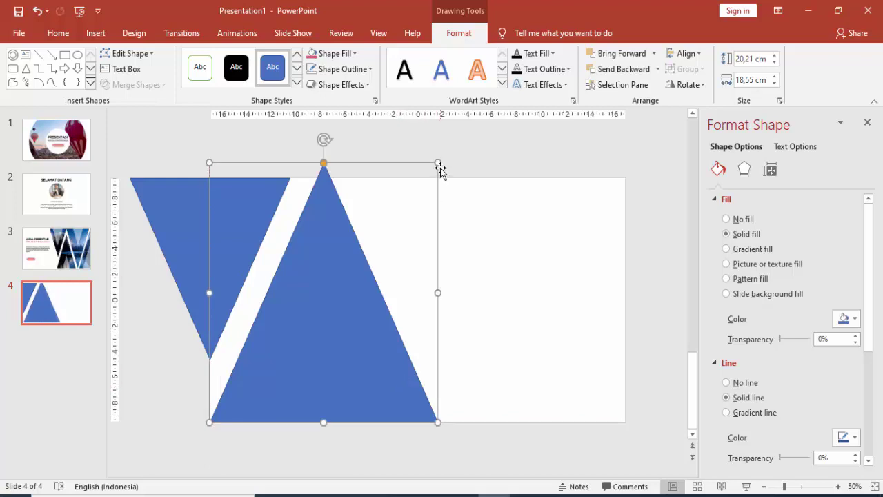
left_click_drag(440, 162, 423, 181)
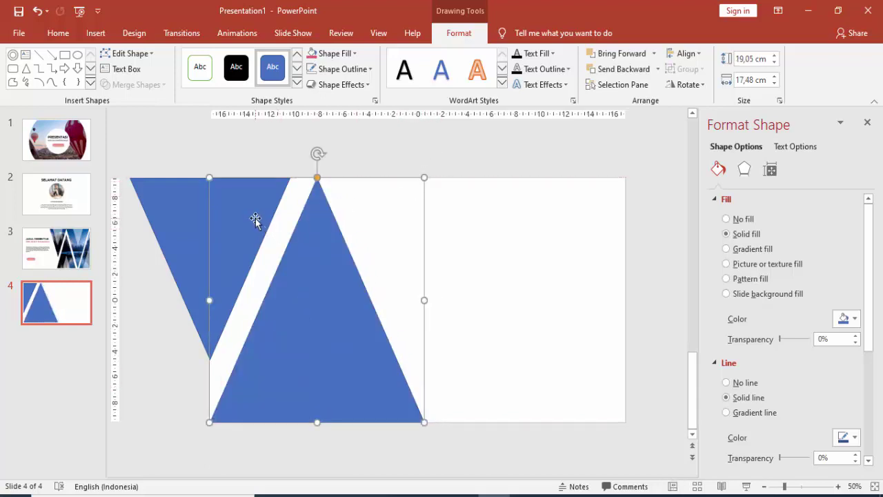
Enlarge the left inverted triangle and place a copy of it at the upper right.
left_click_drag(256, 220, 262, 219)
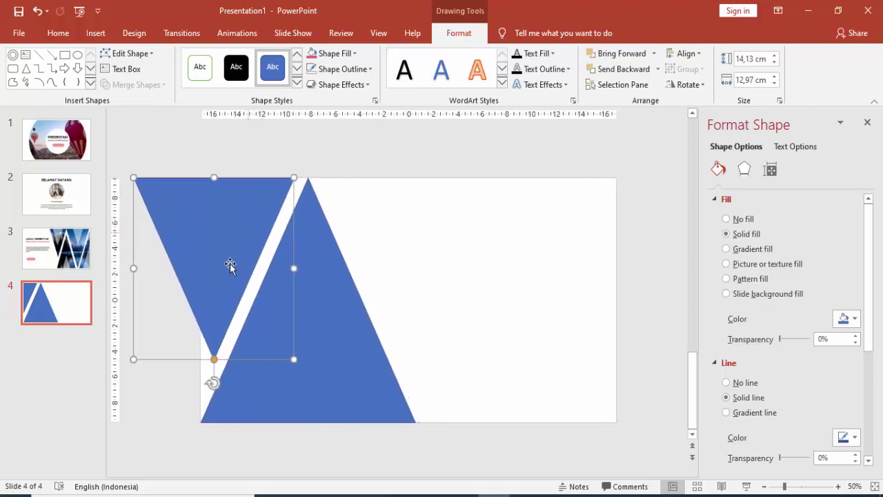
left_click_drag(132, 358, 107, 391)
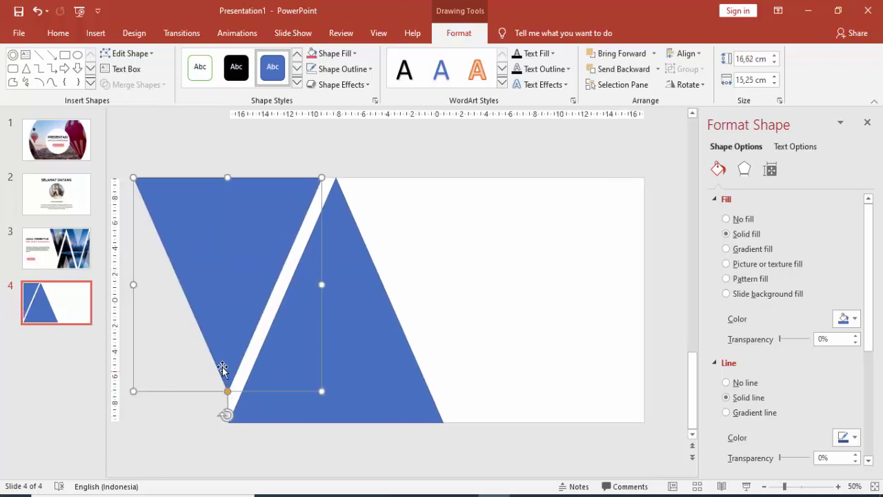
mouse_move(242, 318)
left_mouse_down()
mouse_move(230, 306)
mouse_move(434, 250)
mouse_move(411, 244)
mouse_move(399, 223)
mouse_move(402, 233)
left_mouse_up()
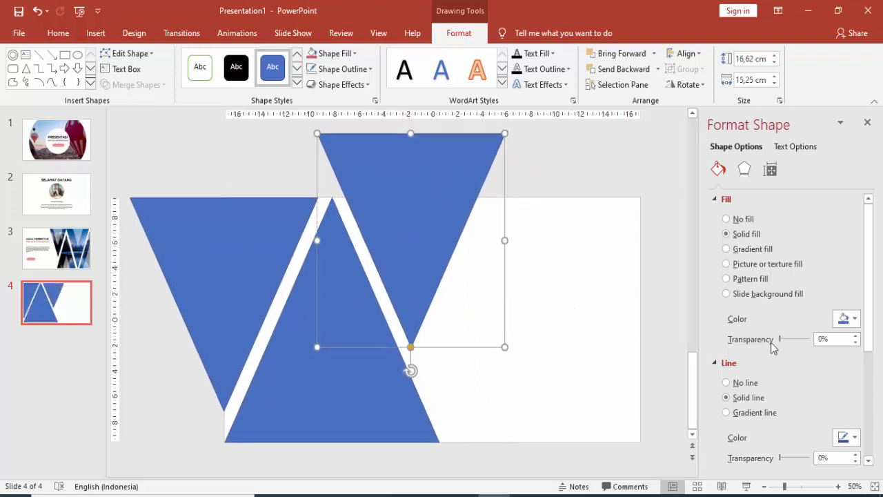
Remove the outlines from the top, middle and left triangles.
left_click(726, 382)
left_click(365, 384)
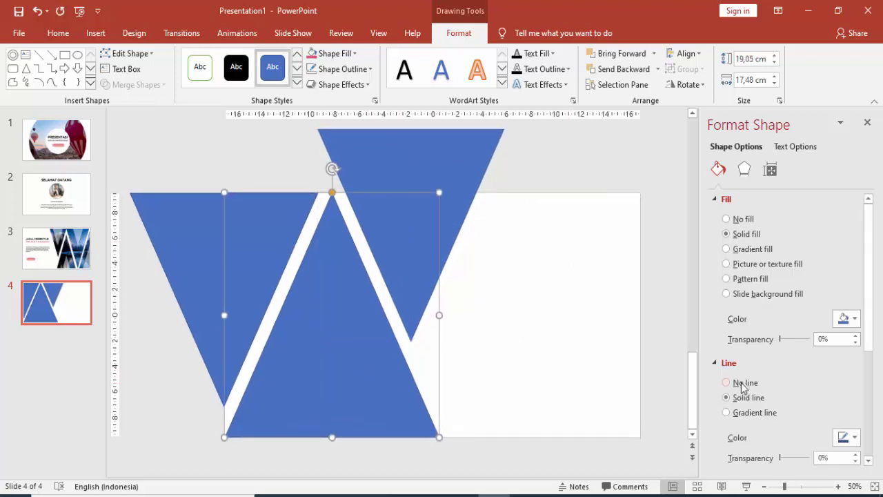
left_click(725, 382)
left_click(254, 281)
left_click(725, 382)
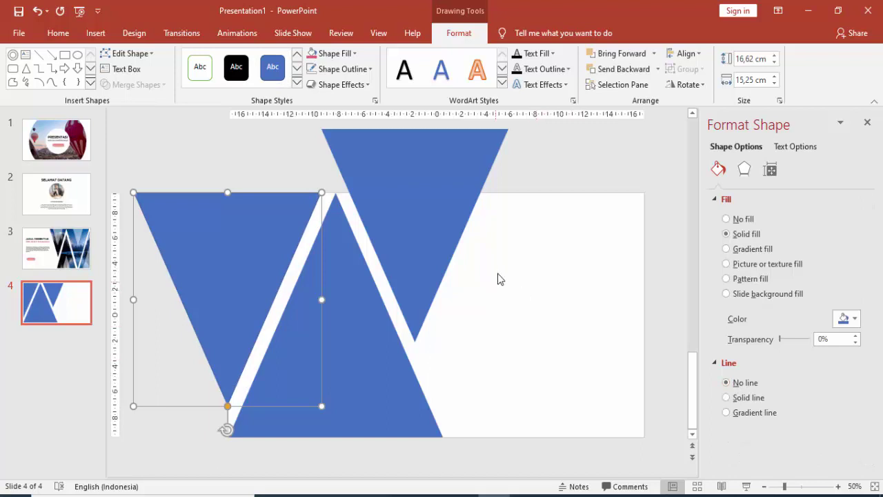
Make a white 60%-transparent triangle half size, centred inside the top triangle.
left_click(460, 219)
left_click_drag(459, 218, 464, 218)
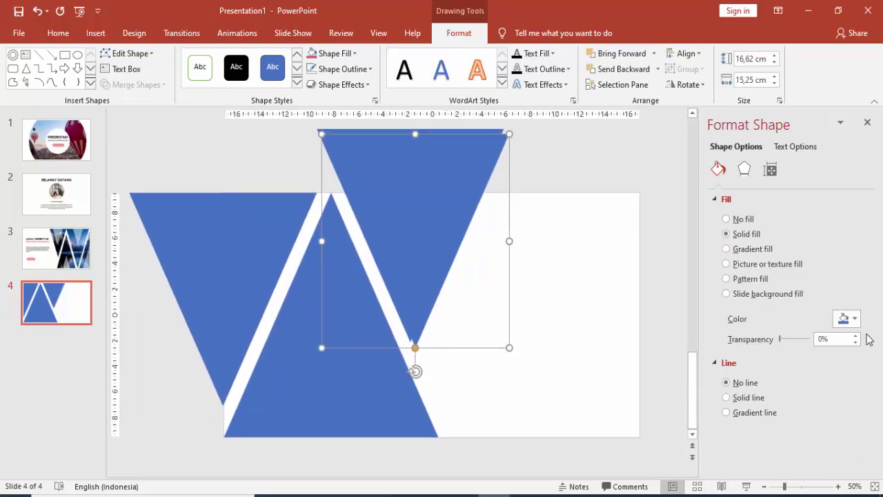
left_click(848, 318)
left_click(782, 350)
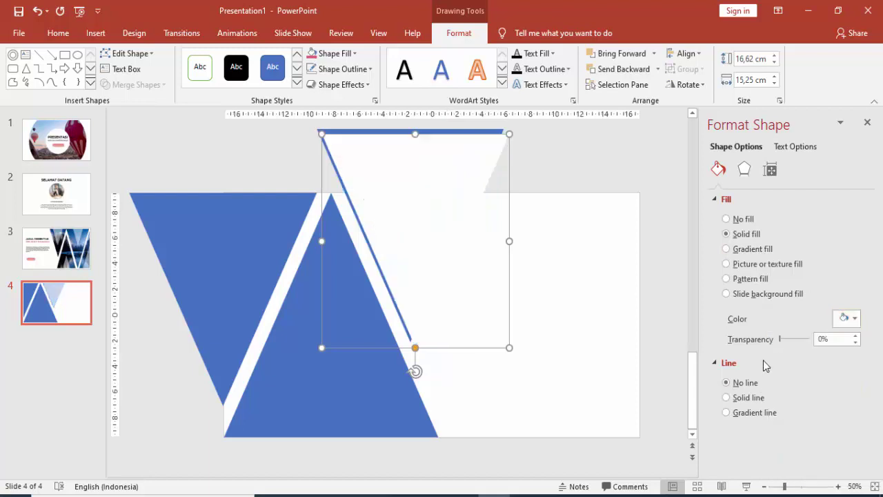
left_click_drag(780, 339, 798, 338)
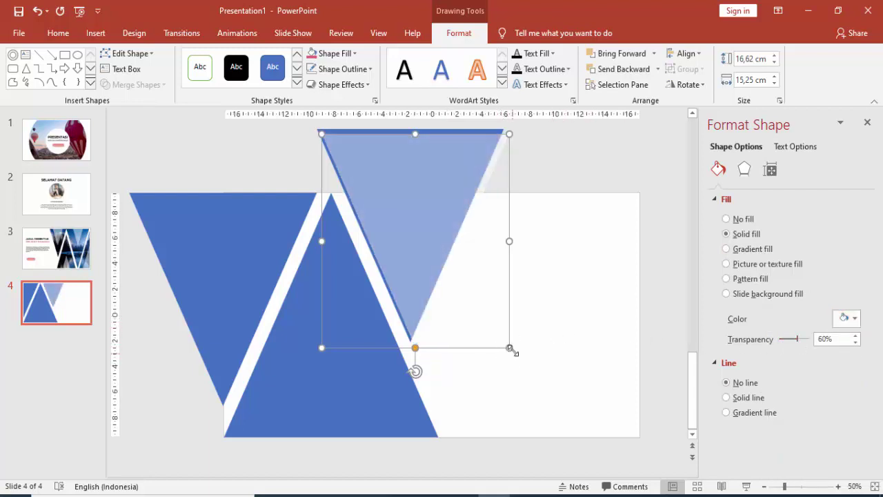
left_click_drag(509, 347, 420, 228)
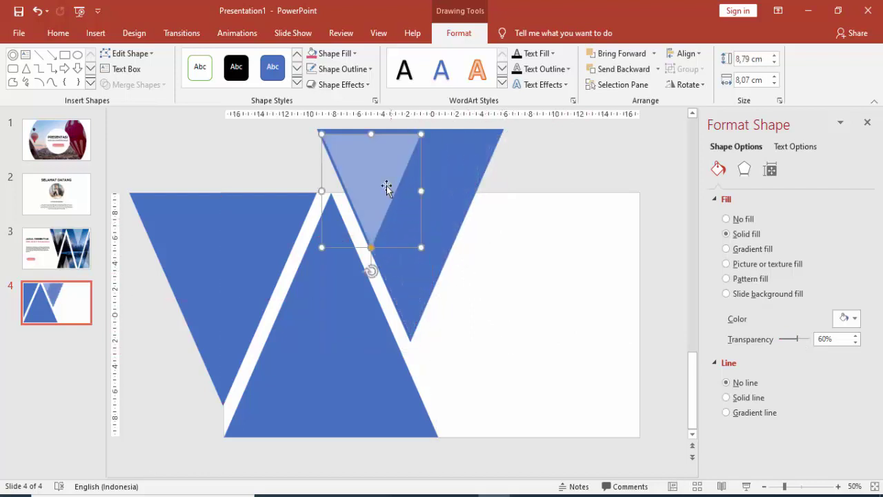
left_click_drag(386, 187, 423, 199)
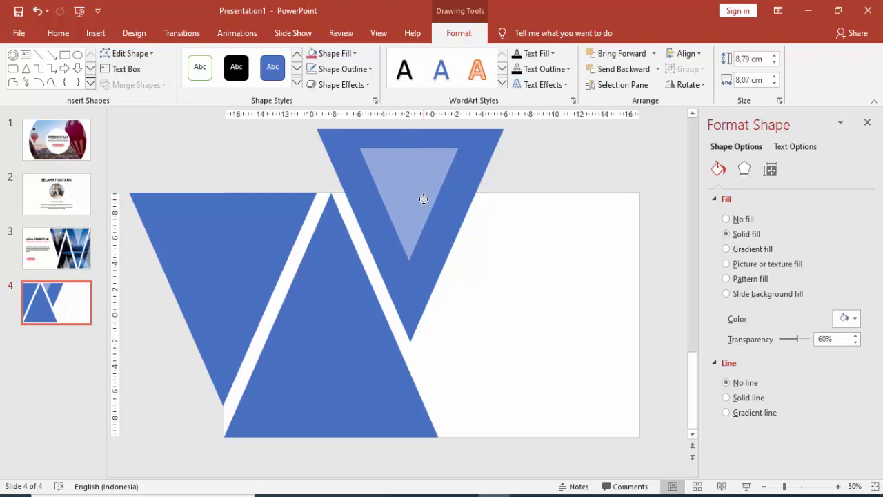
Duplicate the translucent triangle, flip it upright and place it in the middle triangle.
key("ctrl+d")
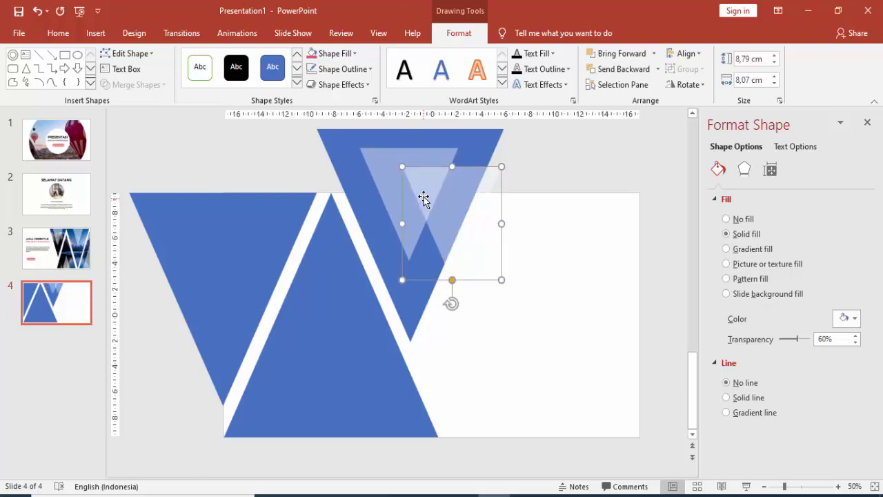
mouse_move(439, 197)
left_mouse_down()
mouse_move(207, 223)
mouse_move(476, 363)
left_mouse_up()
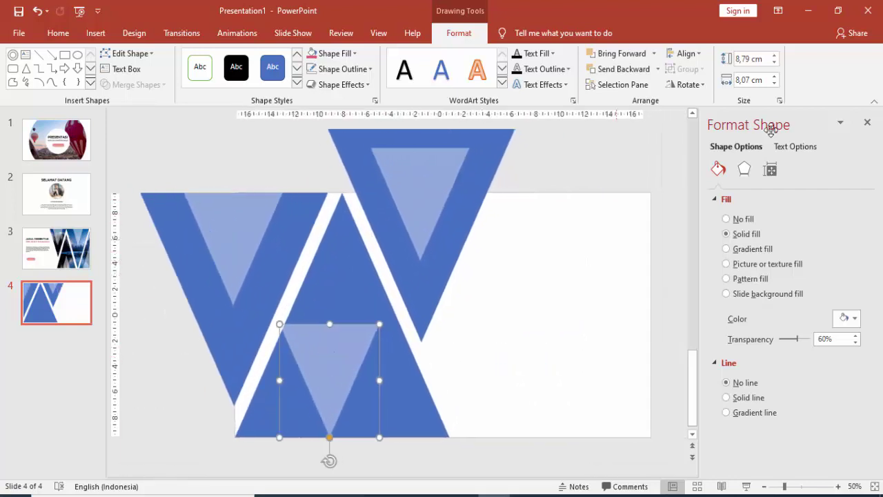
left_click(689, 84)
left_click(704, 134)
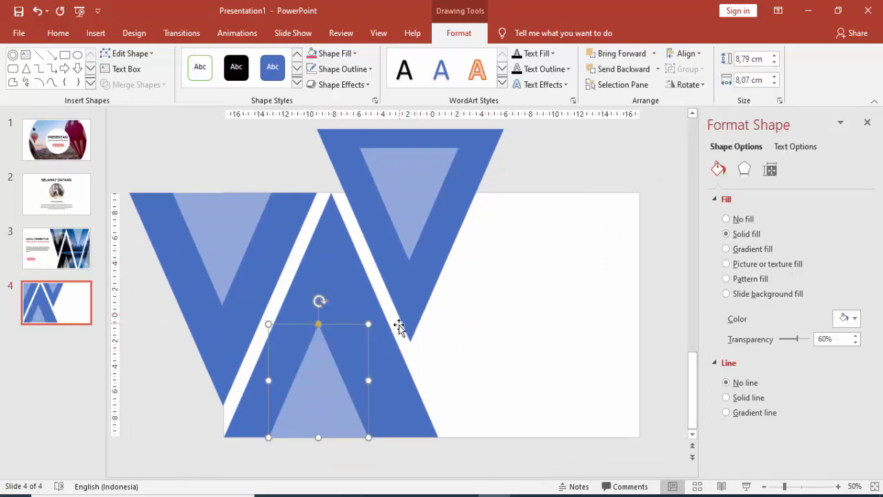
left_click_drag(338, 389, 347, 389)
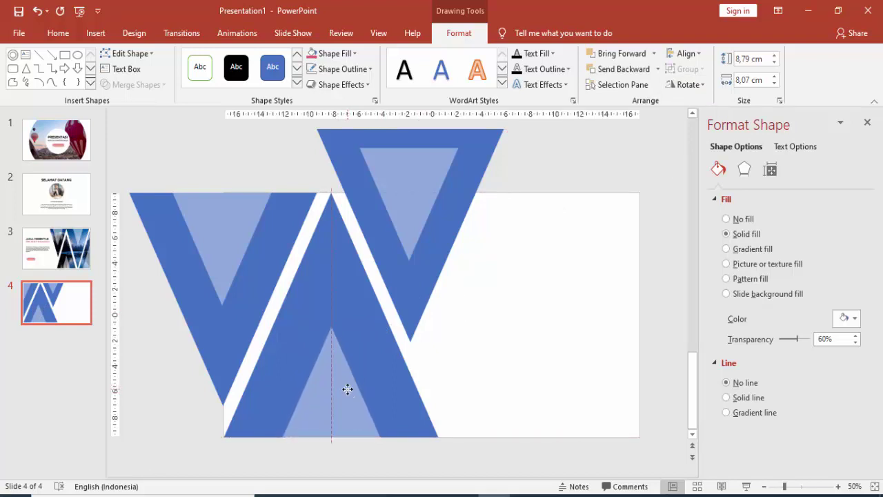
Group the middle, top and left V shapes into one.
left_click(441, 391)
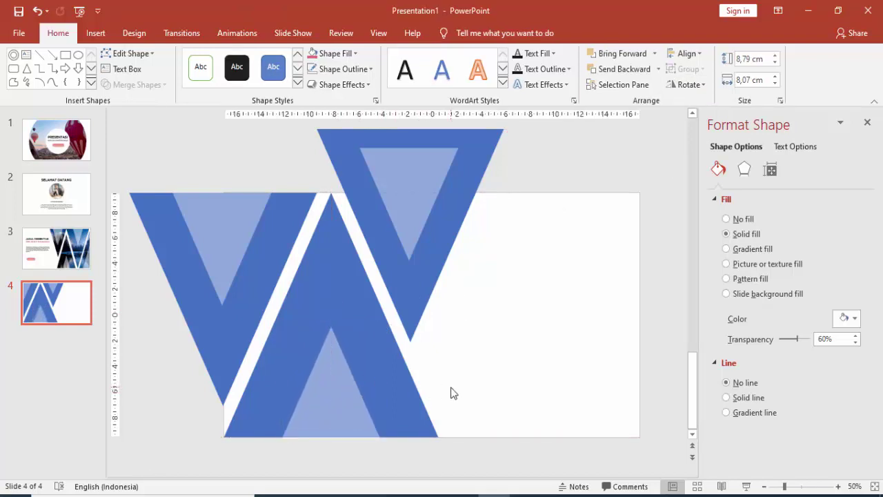
left_click(403, 387)
left_click(446, 236, "shift")
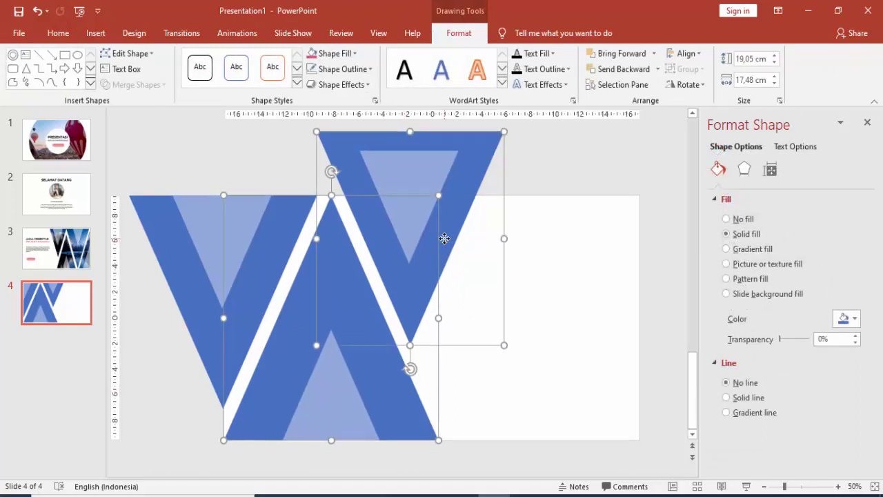
left_click(199, 327, "shift")
right_click(200, 327)
mouse_move(233, 182)
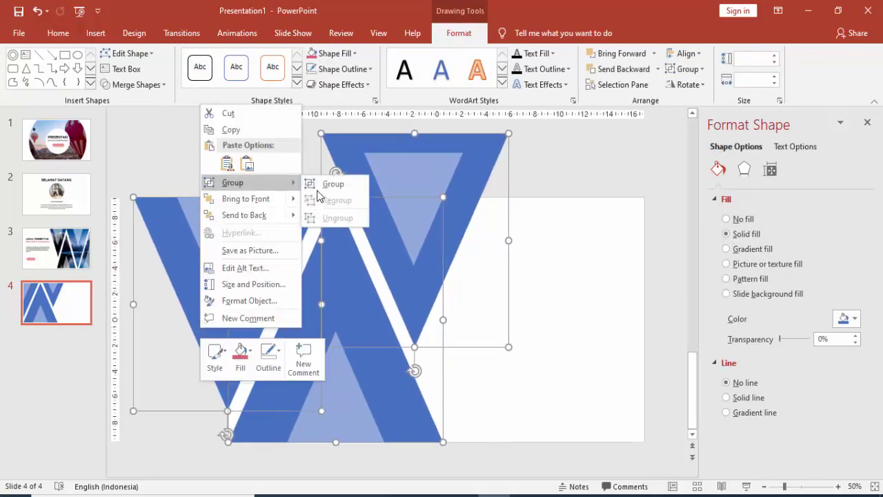
left_click(331, 183)
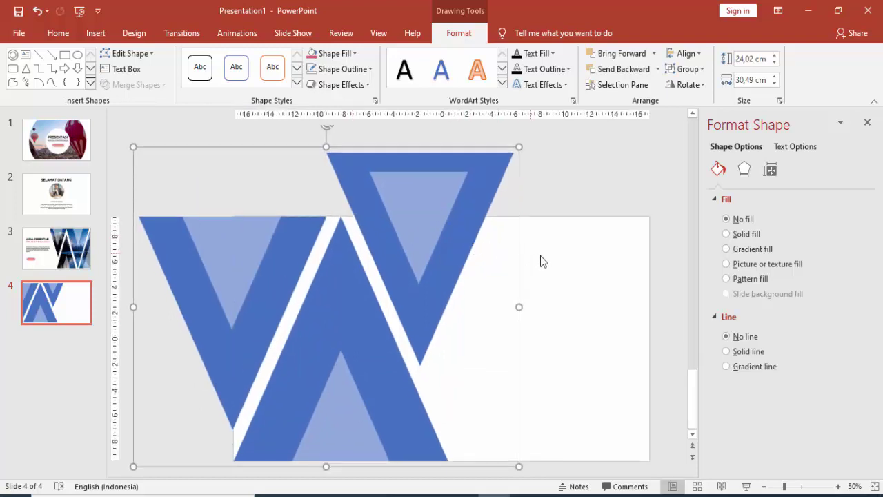
Fill the grouped shapes with the photo pexels-photo-1424246 from a file.
left_click(750, 264)
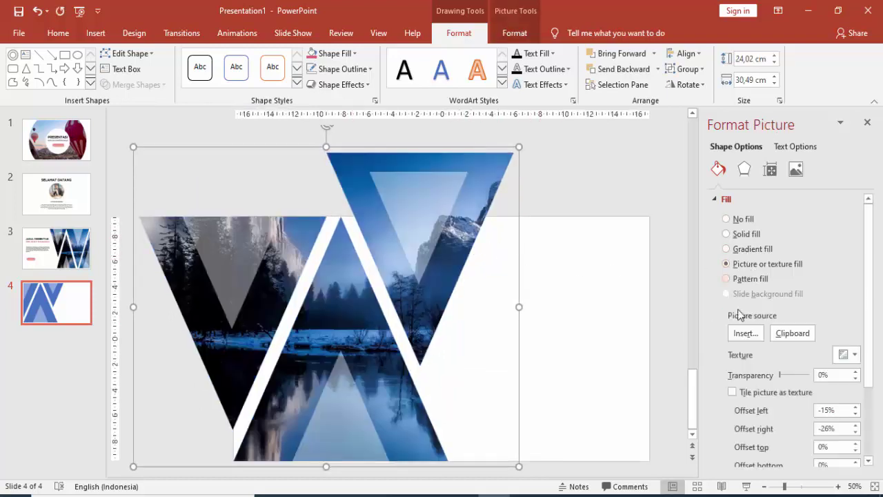
left_click(745, 333)
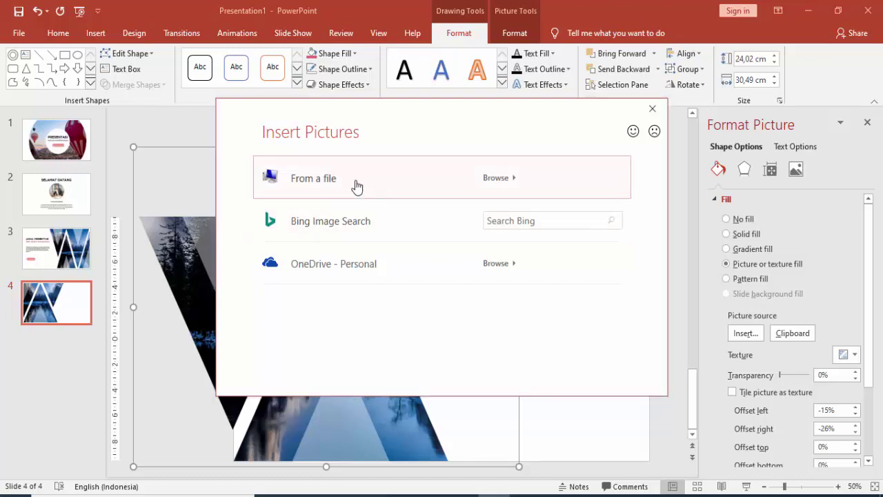
left_click(355, 181)
scroll(367, 165, "down", 2)
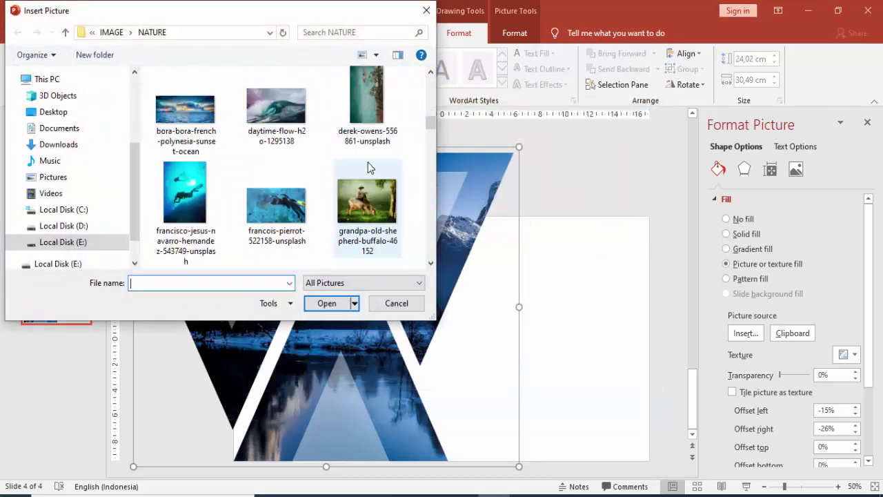
scroll(368, 166, "down", 5)
scroll(362, 176, "down", 3)
scroll(362, 193, "down", 1)
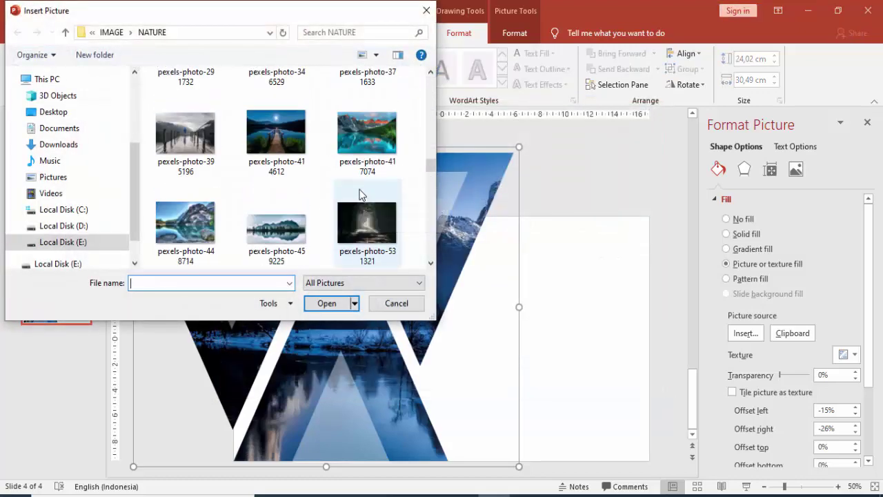
scroll(367, 211, "down", 1)
scroll(366, 212, "down", 1)
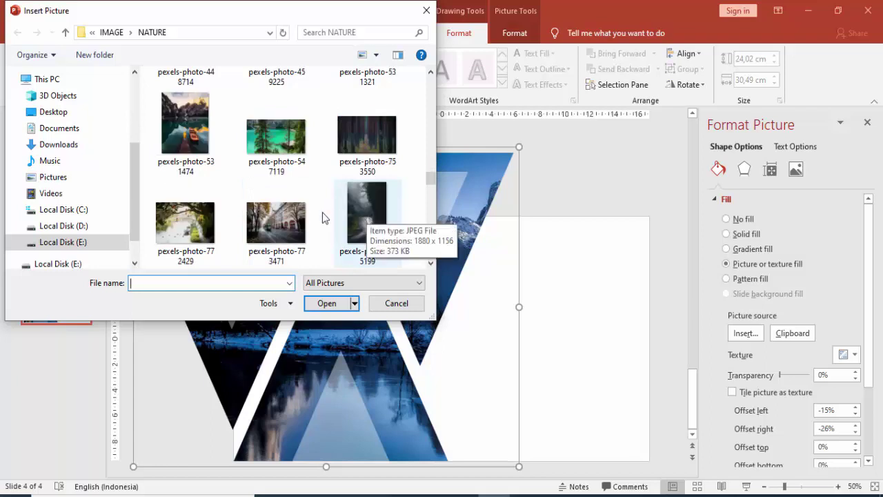
scroll(369, 221, "down", 1)
scroll(382, 242, "down", 1)
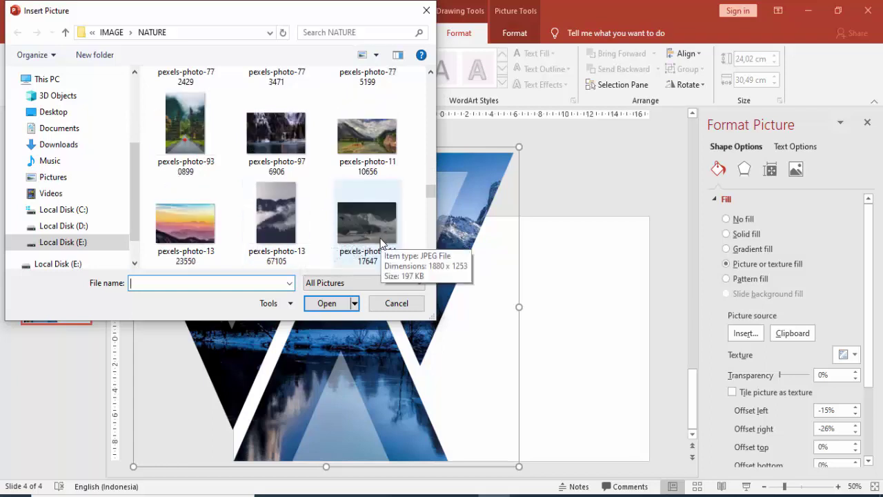
scroll(366, 243, "down", 1)
left_click(303, 250)
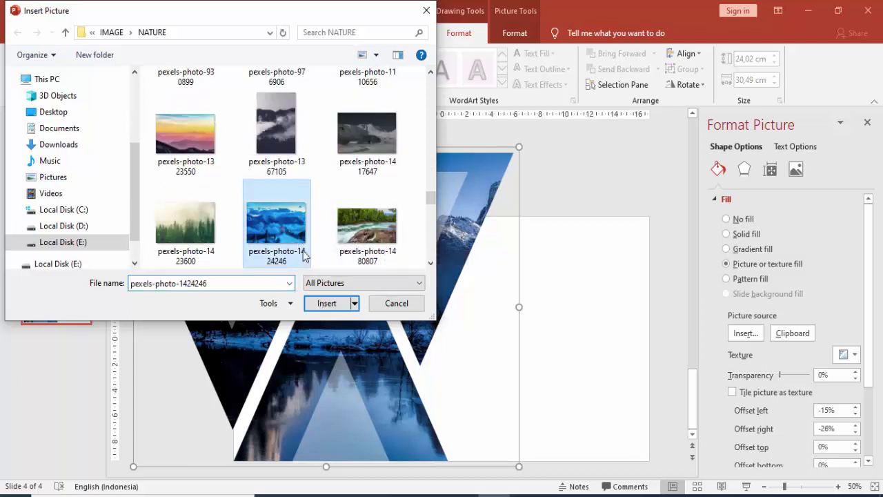
left_click(327, 303)
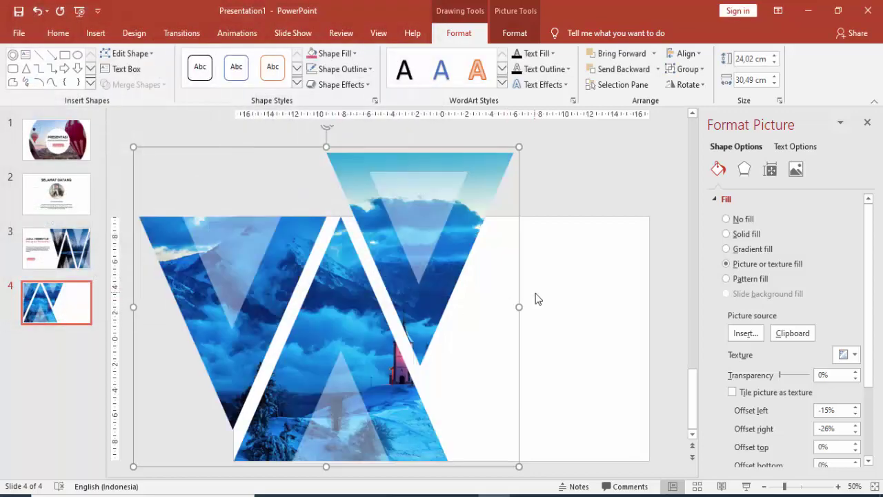
Preview slide 4 as a slide show, then return to slide 3.
left_click(556, 290)
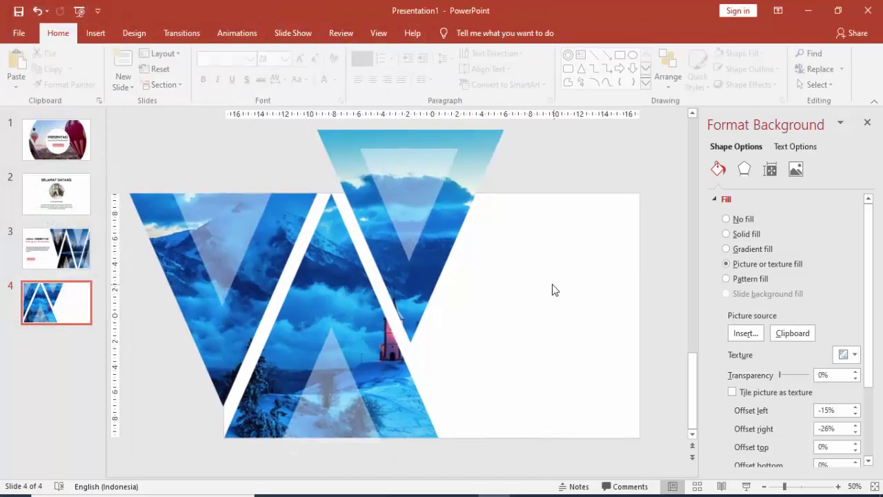
left_click(746, 486)
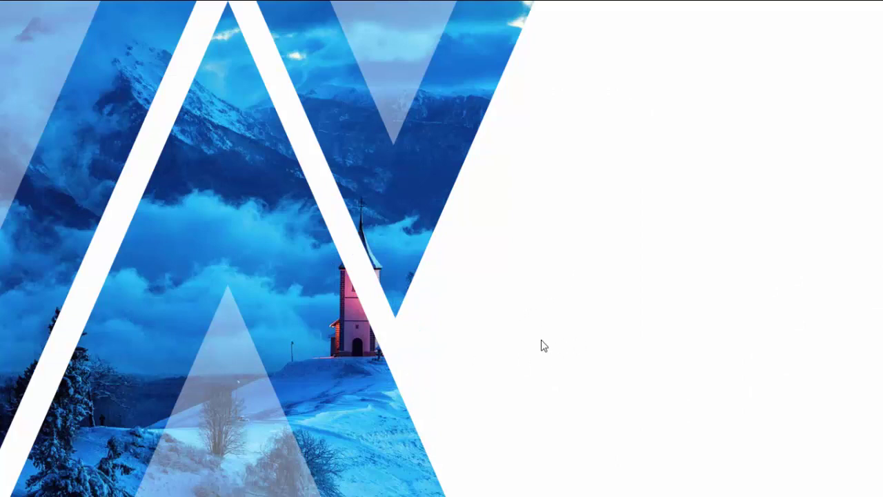
key("Escape")
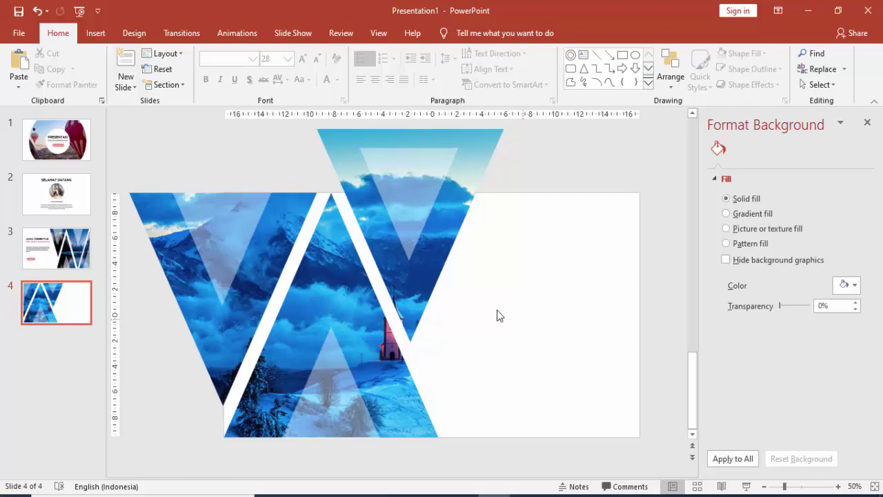
left_click(56, 248)
Copy slide 3's title, subtitle, body text and pink button onto slide 4's white right side.
left_click(321, 267)
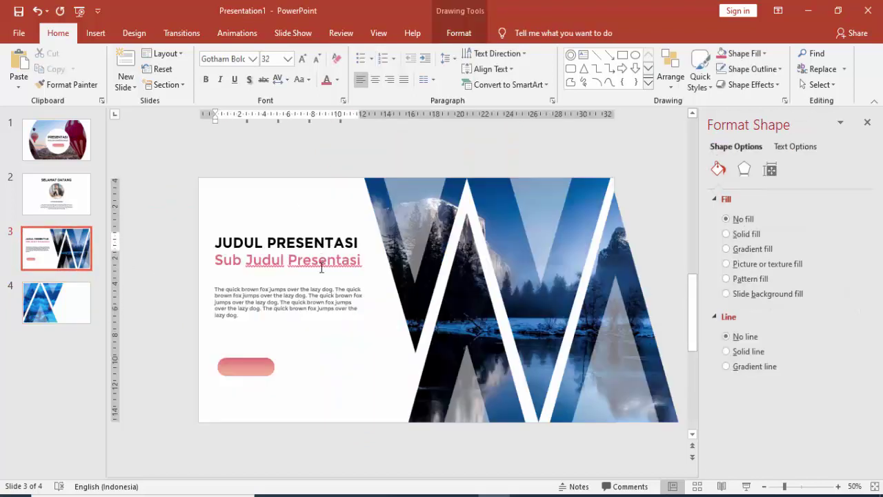
left_click(324, 241, "shift")
left_click(298, 316, "shift")
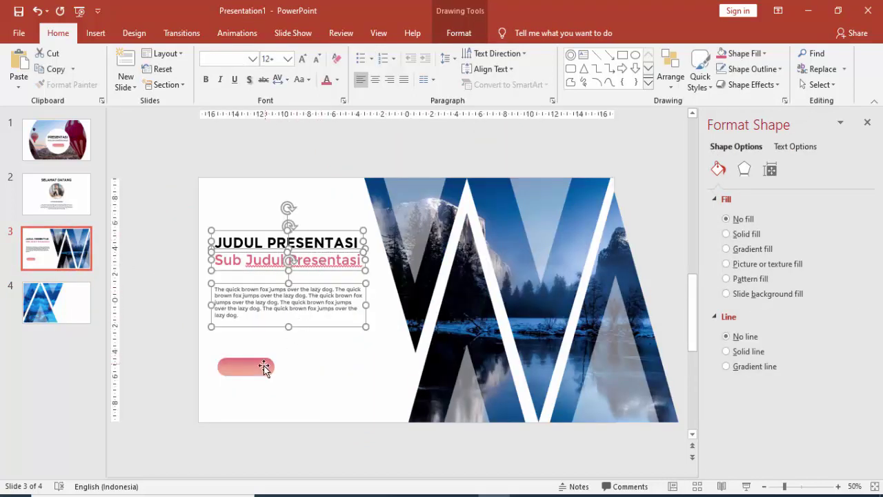
left_click(264, 367, "shift")
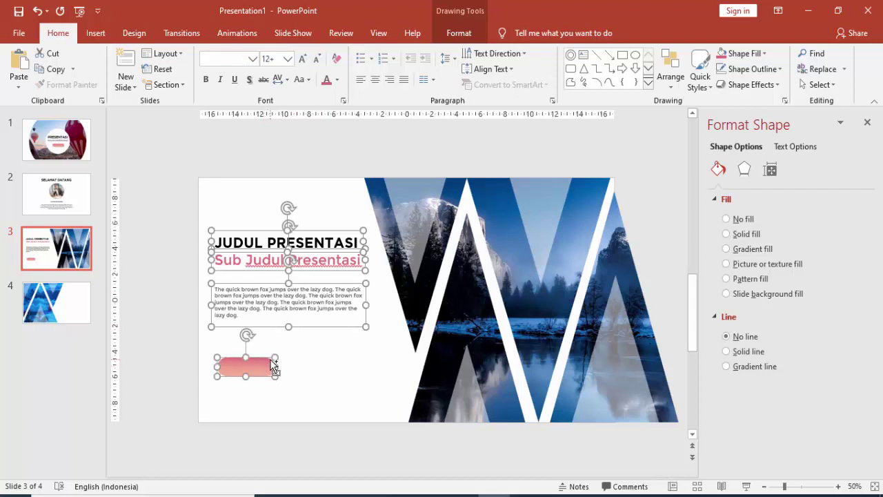
left_click(52, 307)
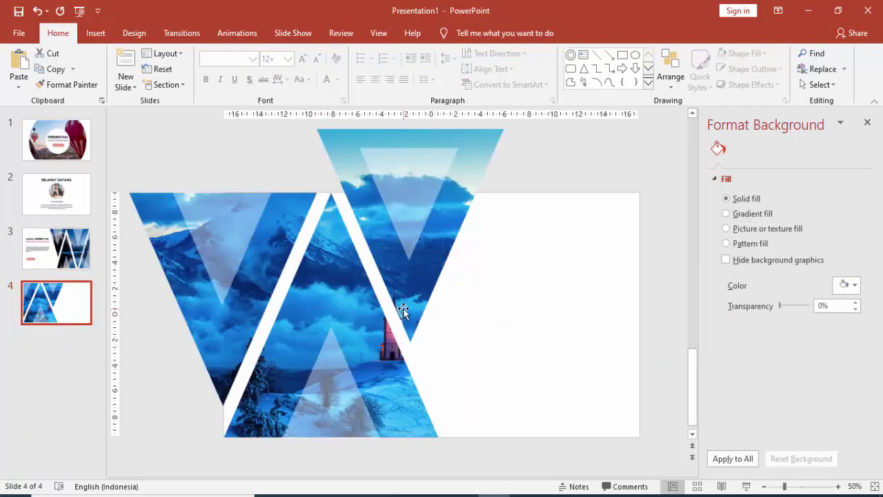
key("ctrl+v")
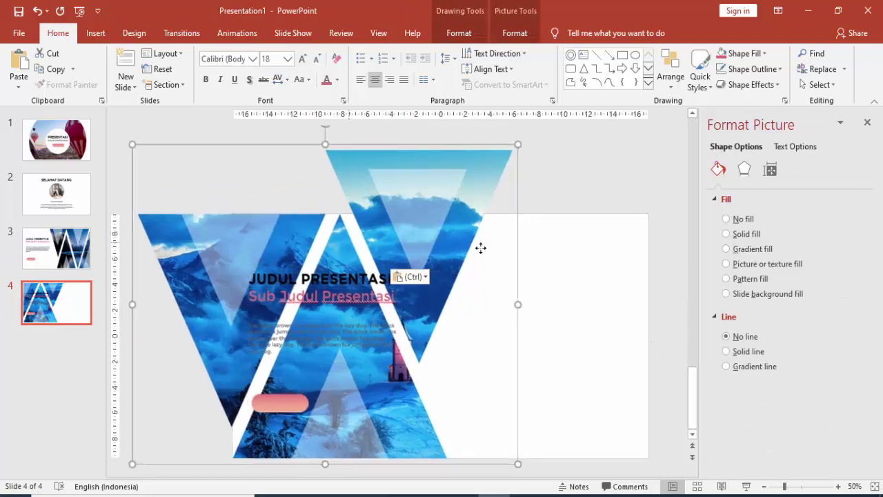
mouse_move(479, 246)
left_mouse_down()
mouse_move(483, 264)
mouse_move(373, 255)
left_mouse_up()
left_click(352, 277)
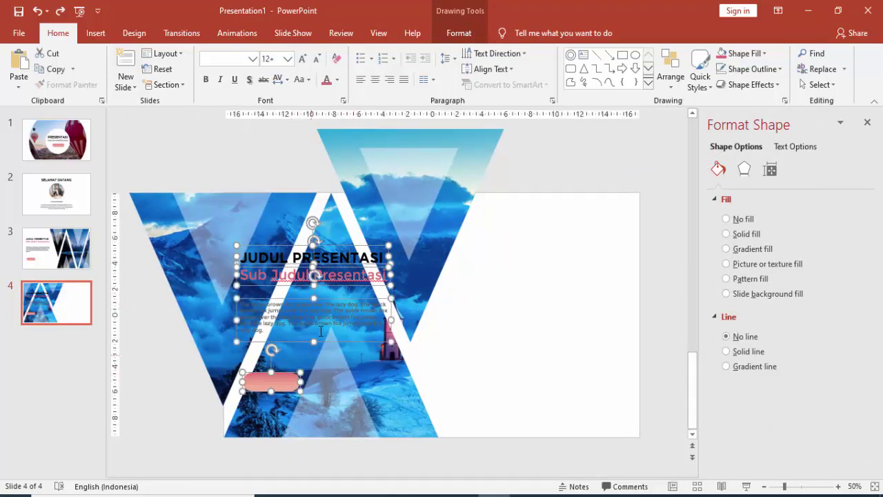
mouse_move(355, 309)
left_mouse_down()
mouse_move(450, 345)
mouse_move(566, 345)
mouse_move(559, 342)
left_mouse_up()
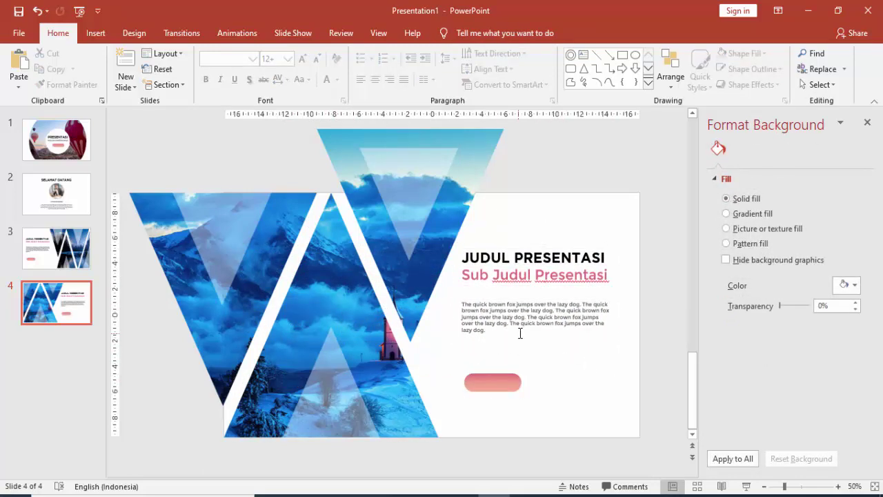
scroll(526, 326, "up", 2, "ctrl")
Draw a short straight line beneath the subtitle on slide 4.
left_click(96, 36)
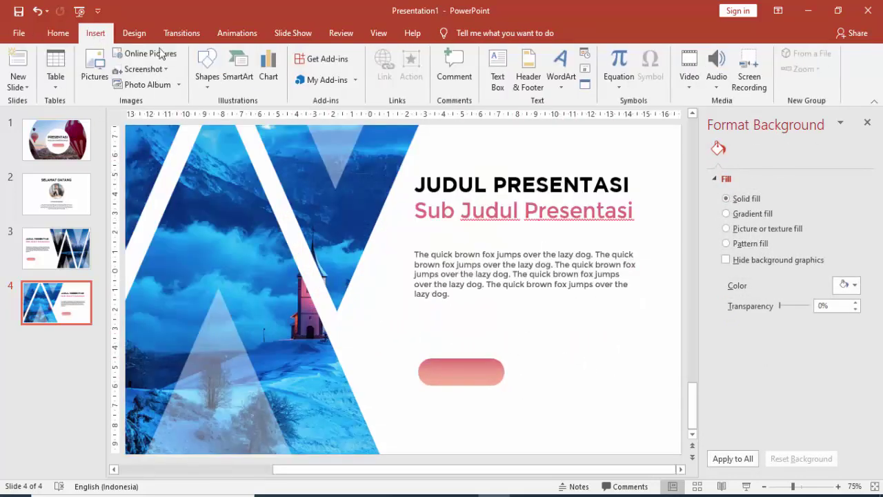
left_click(207, 69)
left_click(233, 119)
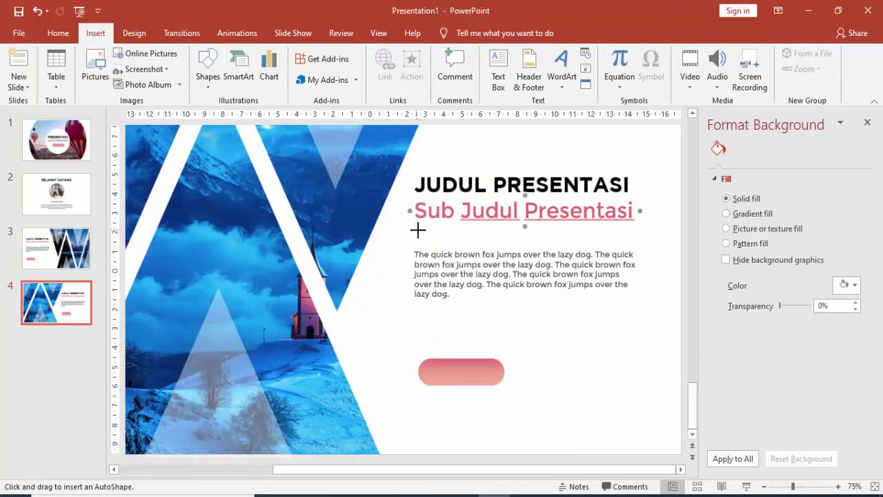
left_click_drag(463, 230, 464, 232)
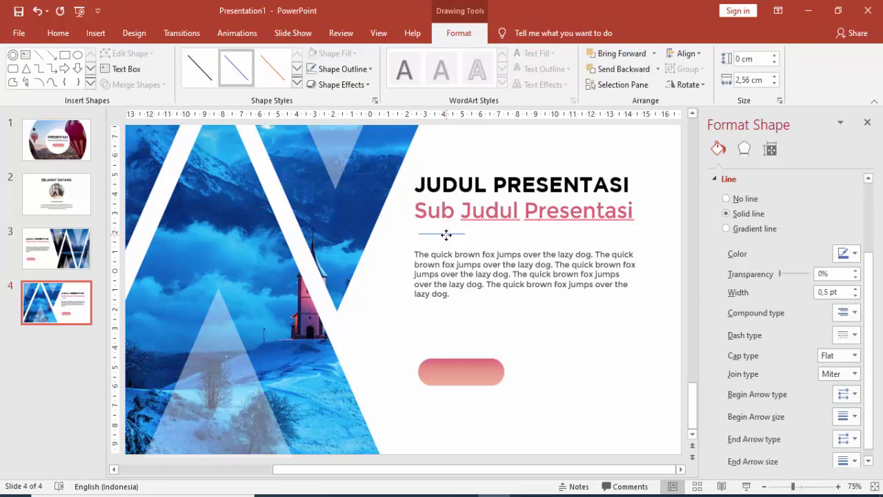
left_click(447, 234)
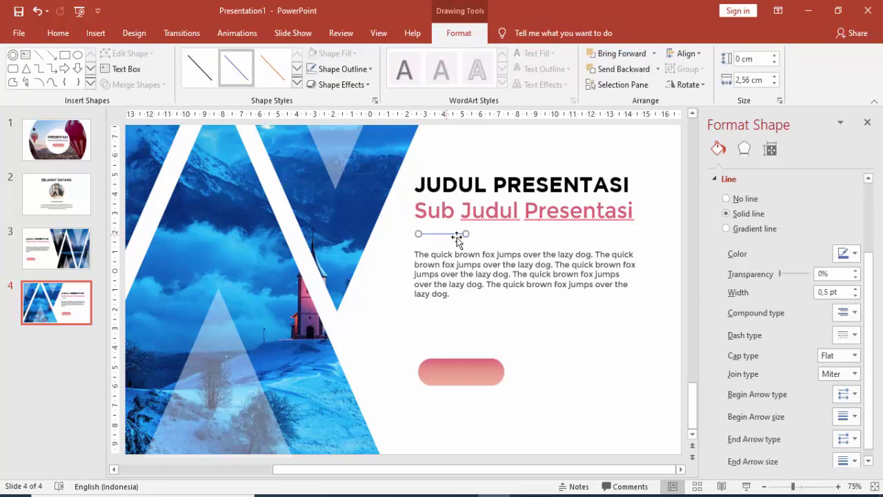
Make the line 3 pt wide in the recently used pink.
left_click(854, 289)
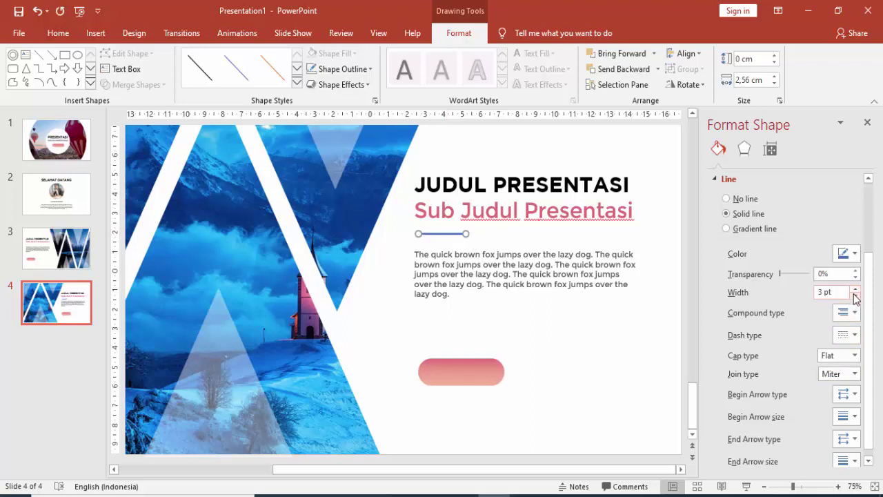
left_click(854, 253)
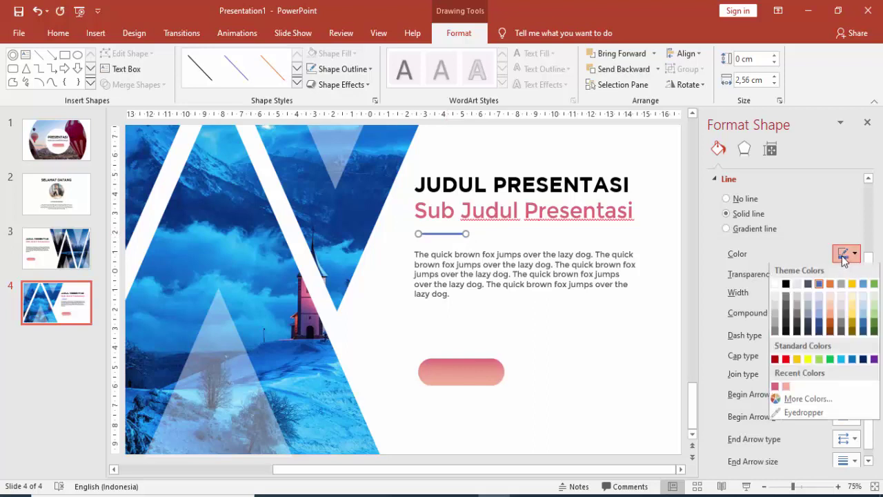
left_click(775, 388)
left_click(598, 359)
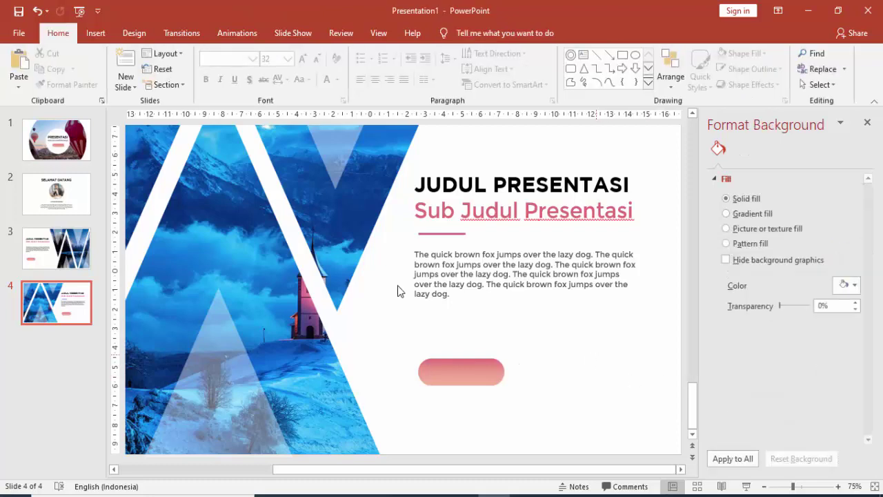
left_click(96, 33)
Add a text box reading 'Keren' centred on the pink button.
left_click(498, 72)
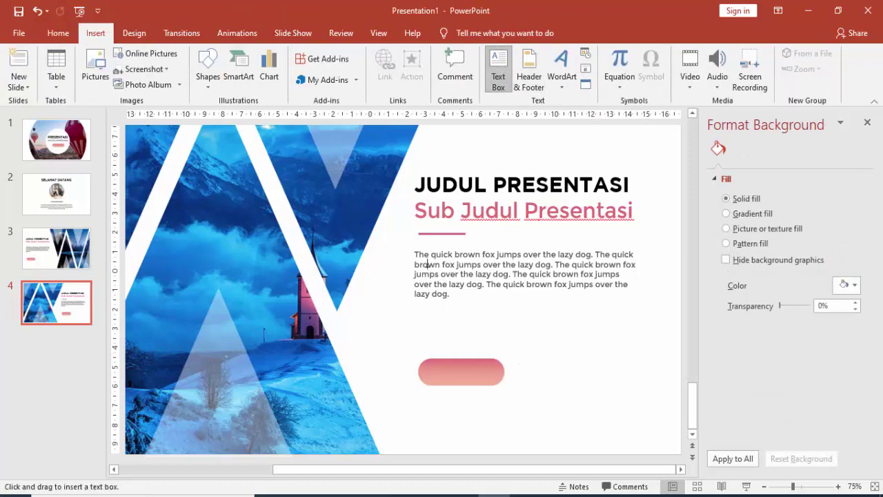
left_click(476, 337)
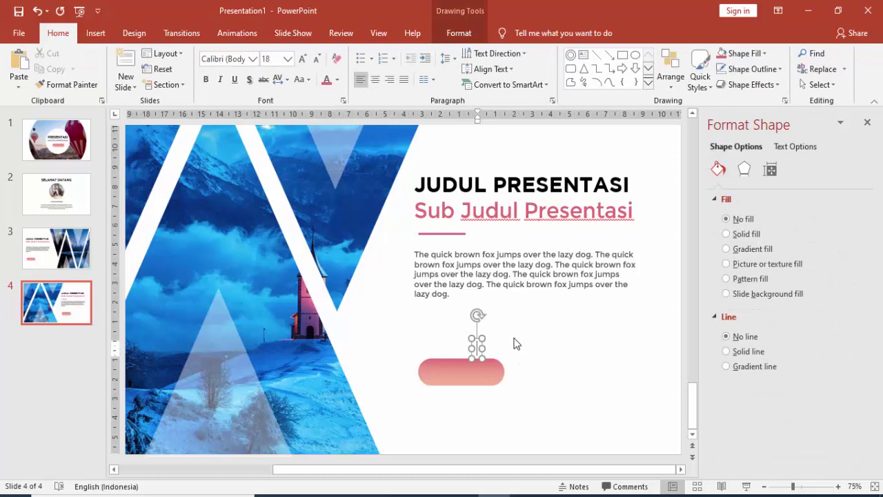
type("Keren")
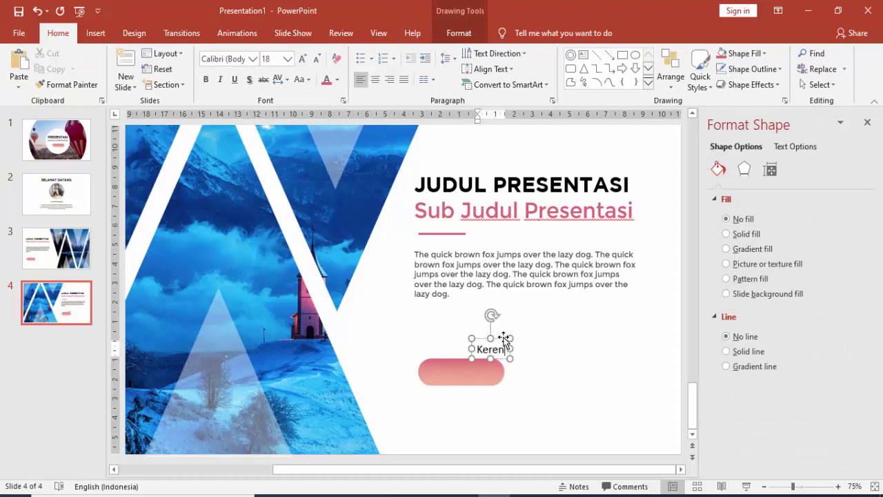
left_click_drag(501, 338, 470, 360)
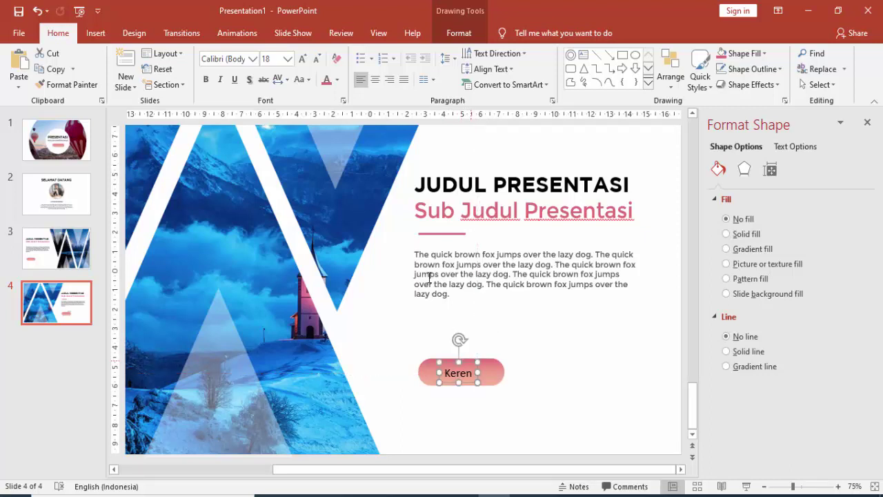
Make the Keren label white at size 20 and widen its text box slightly.
left_click(336, 80)
left_click(331, 105)
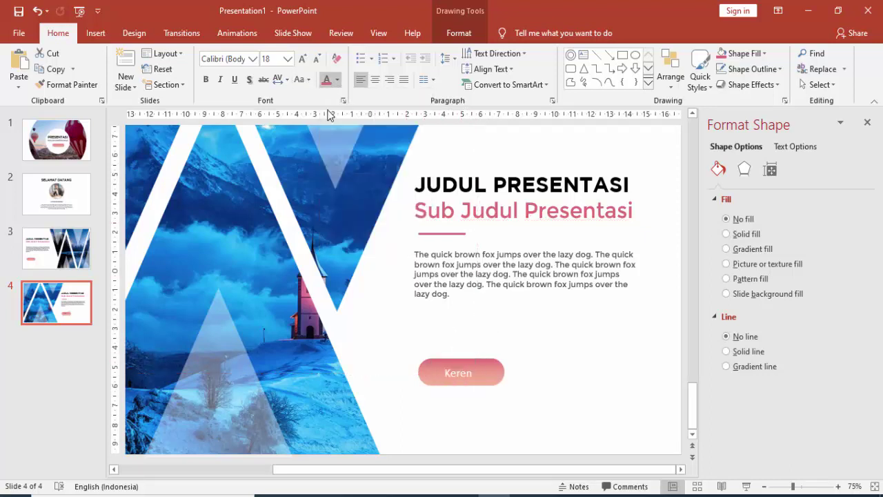
left_click(287, 59)
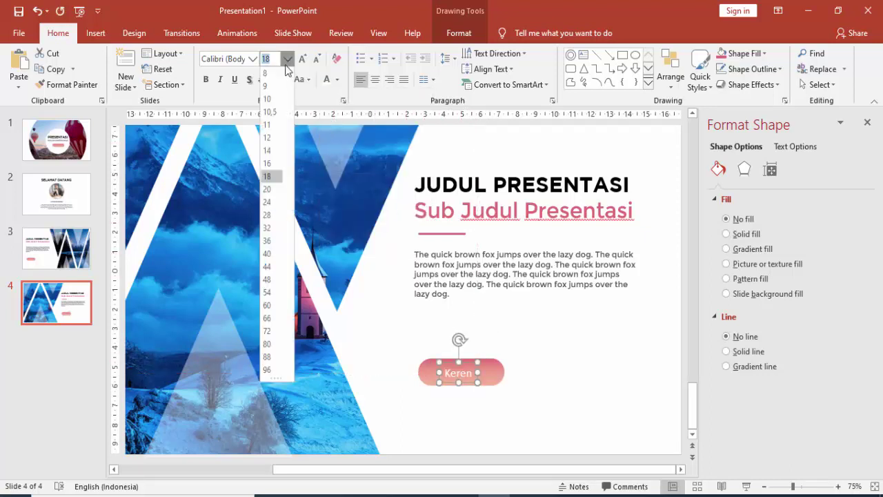
left_click(269, 190)
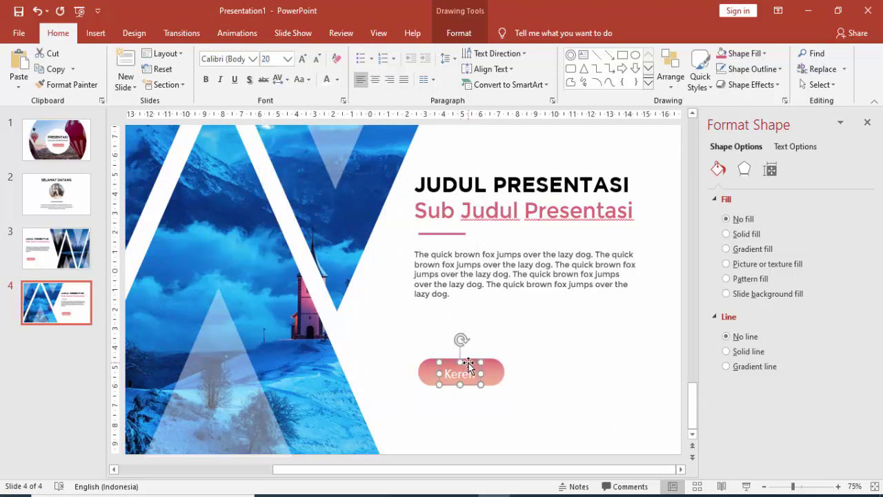
left_click_drag(481, 373, 485, 370)
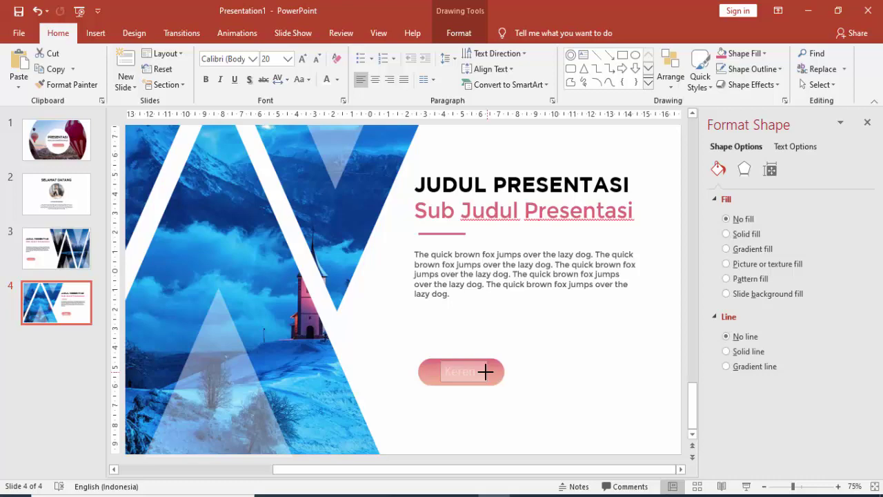
left_click(523, 349)
scroll(522, 344, "down", 1)
scroll(522, 340, "down", 1)
scroll(518, 342, "down", 1)
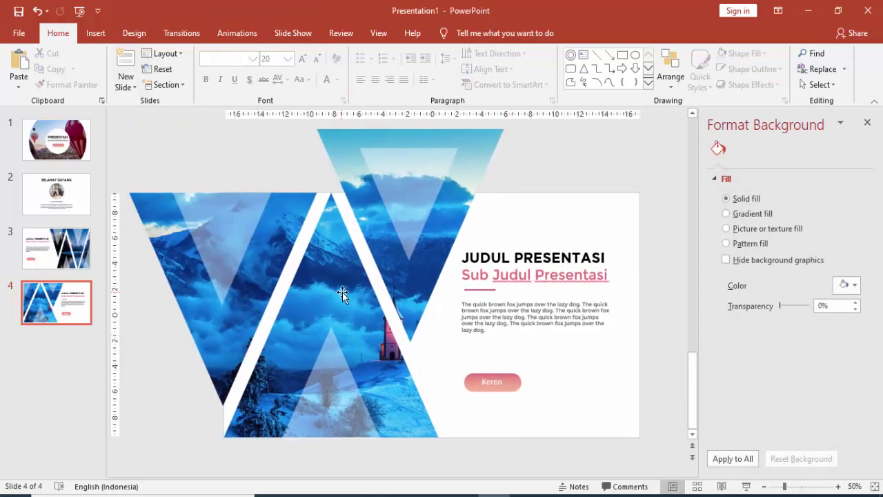
Step through slides 1–4 twice, select the title slide and close the Format Background pane.
left_click(86, 148)
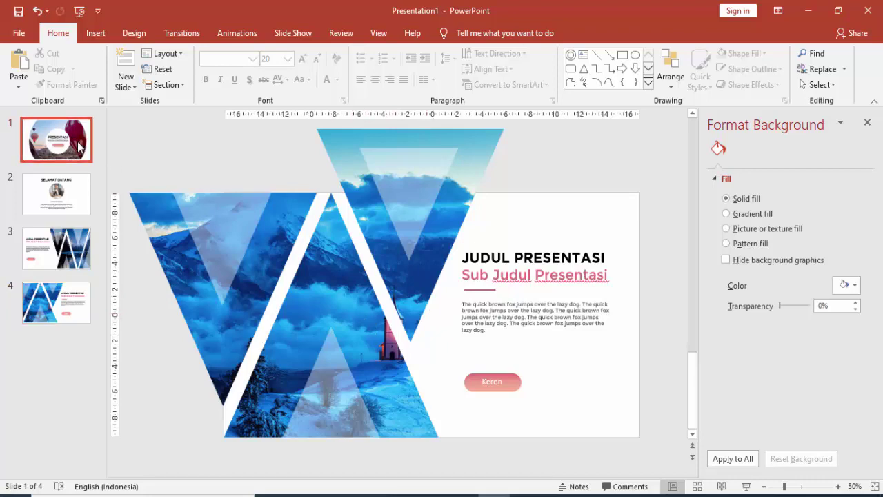
left_click(62, 197)
left_click(62, 249)
left_click(62, 298)
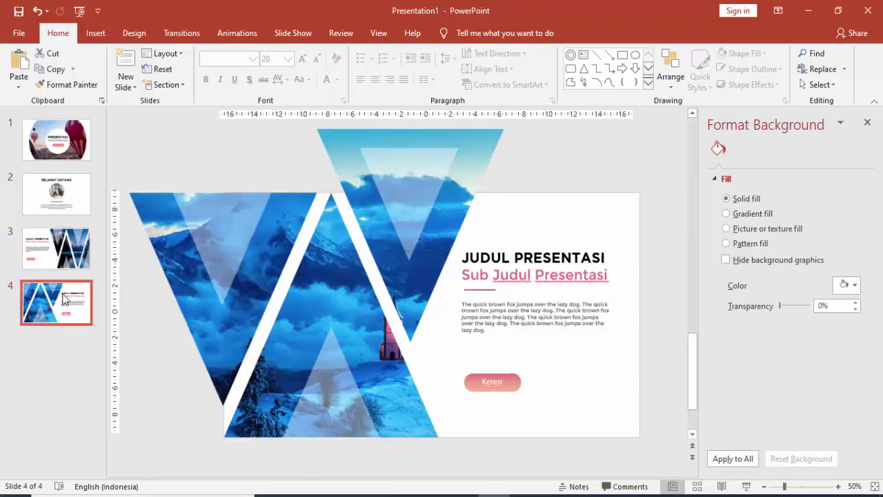
left_click(62, 141)
left_click(62, 194)
left_click(69, 257)
left_click(66, 297)
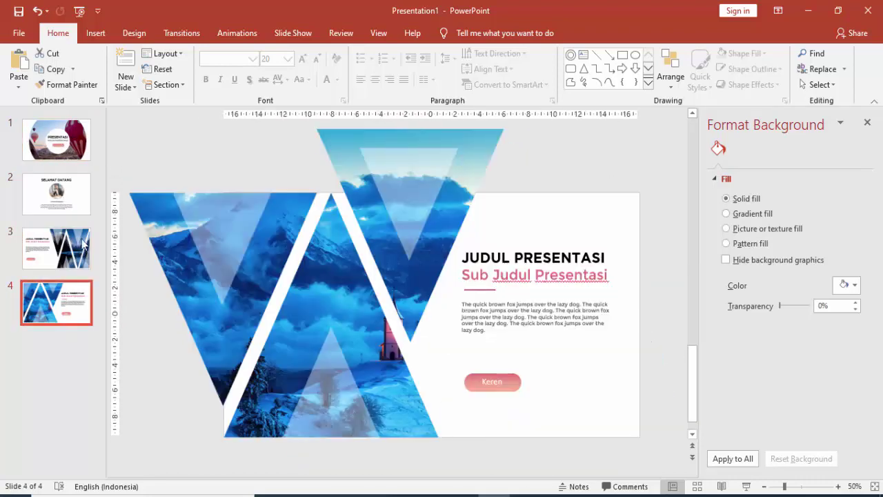
left_click(65, 148)
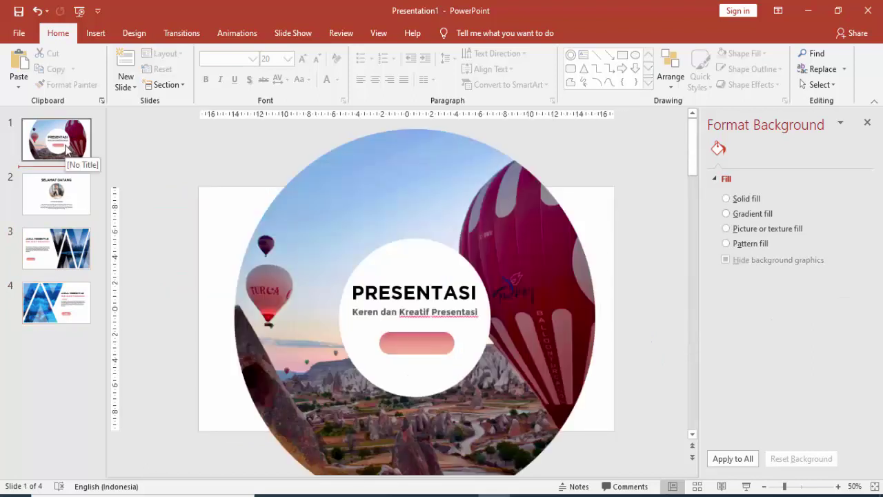
left_click(66, 149)
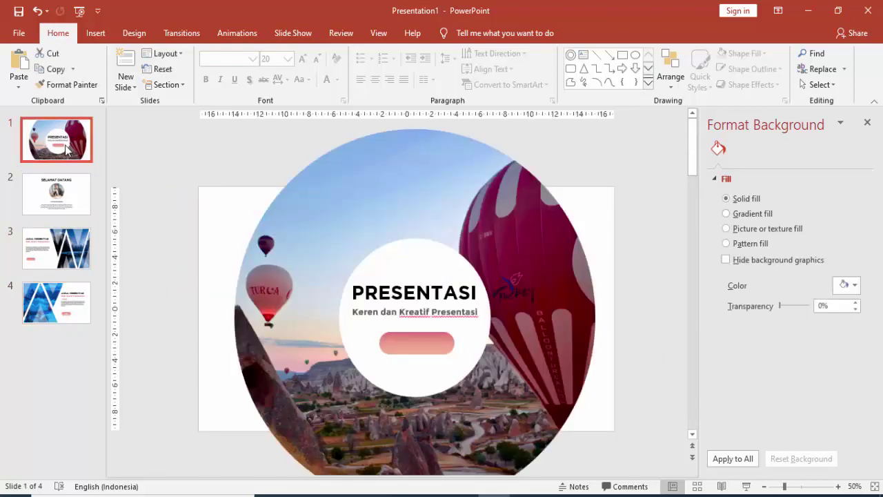
left_click(867, 122)
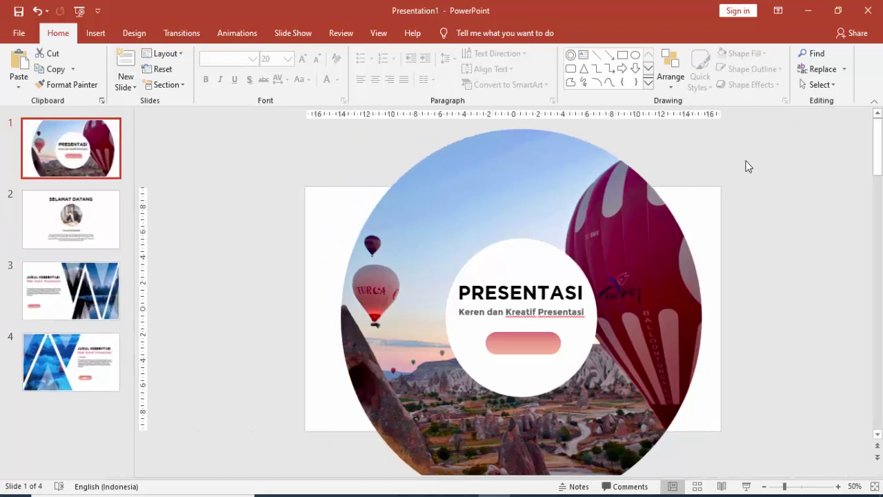
left_click(384, 176)
scroll(388, 172, "down", 2)
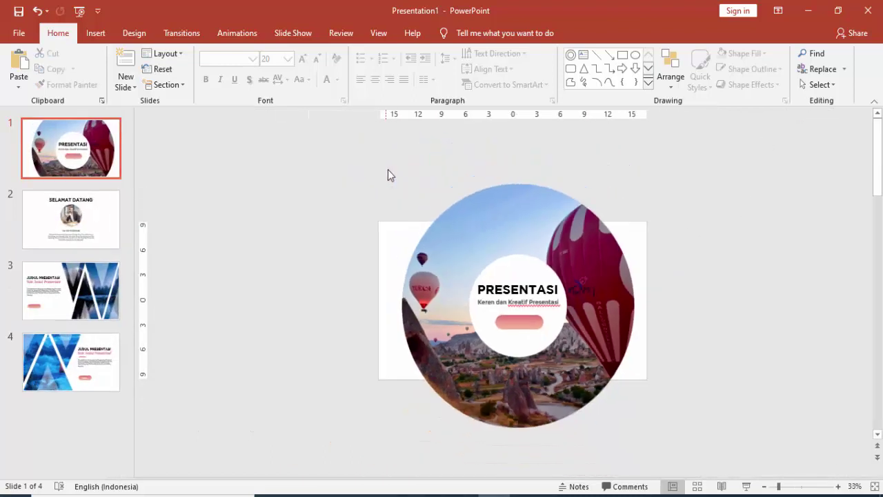
Show the Animation Pane and add a Basic Zoom entrance effect to slide 1's circular photo.
left_click(249, 31)
left_click(593, 53)
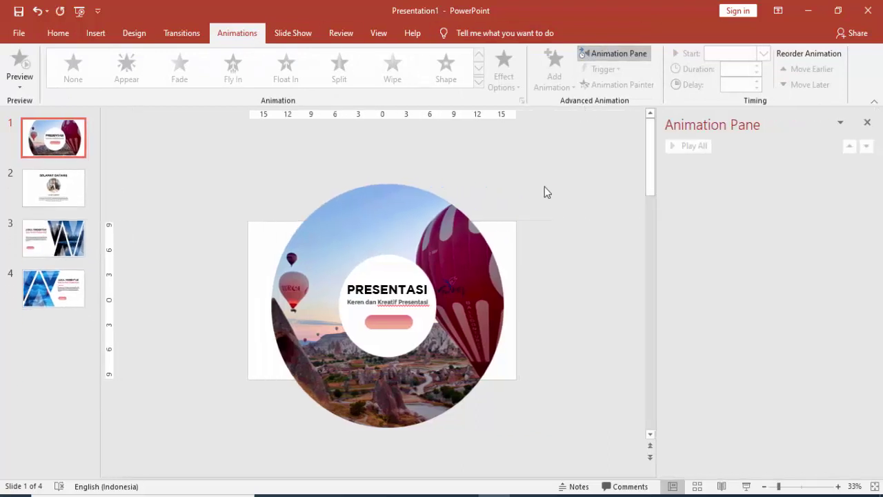
left_click(480, 249)
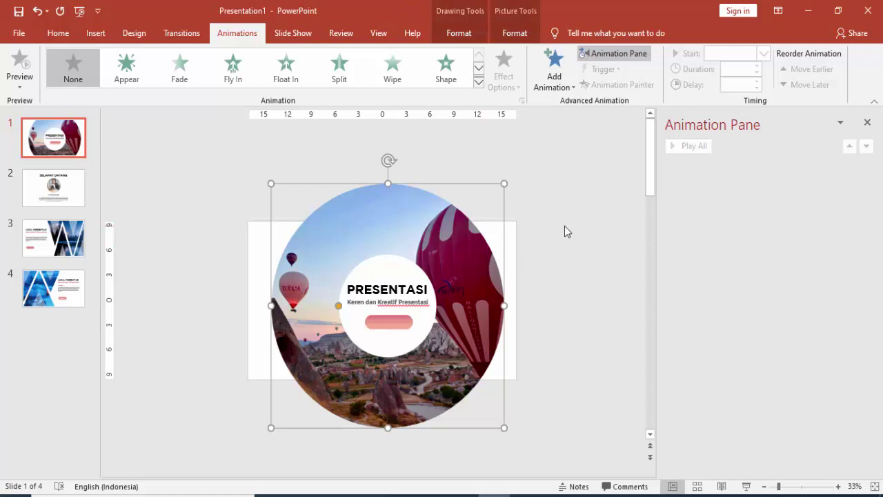
left_click(559, 62)
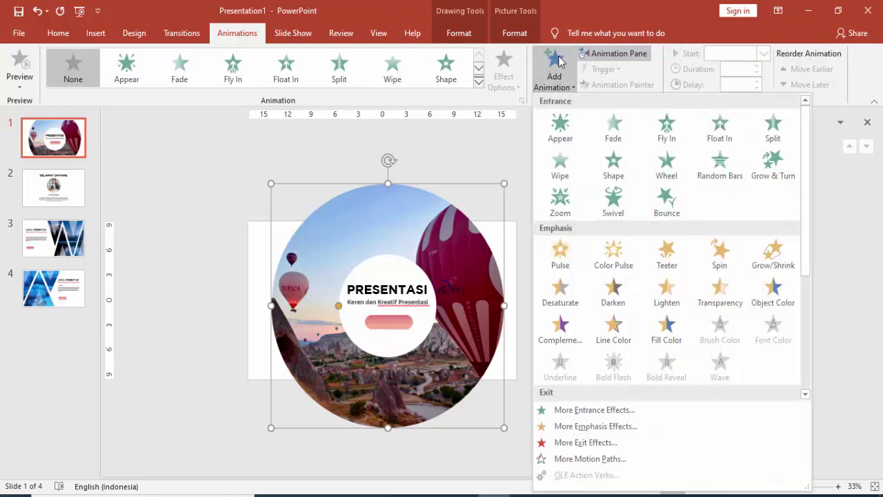
scroll(630, 282, "down", 3)
scroll(630, 286, "down", 2)
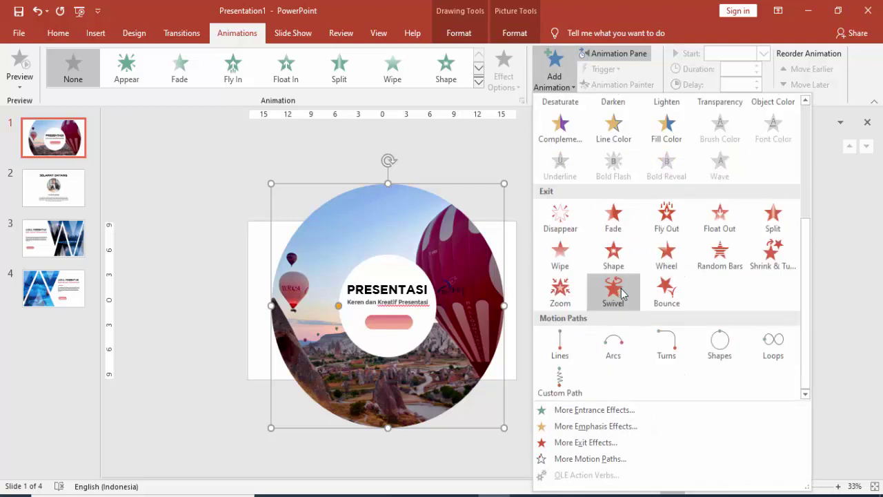
left_click(581, 409)
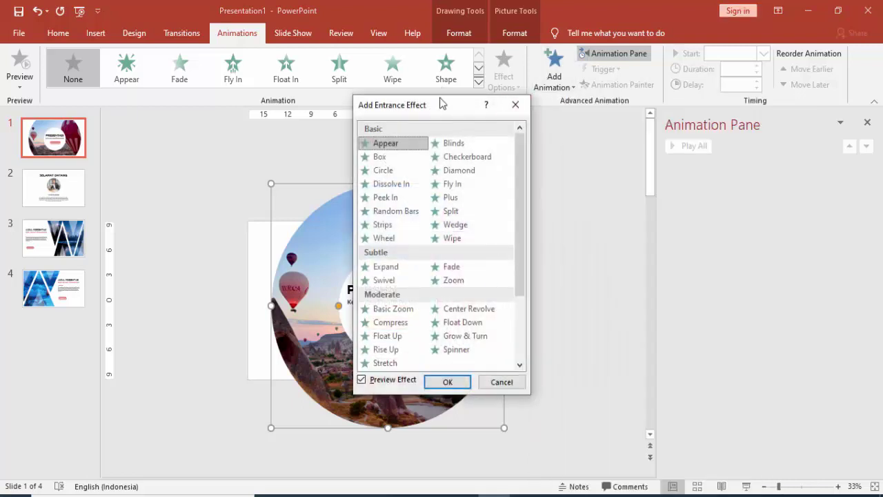
left_click_drag(442, 102, 592, 138)
left_click(557, 343)
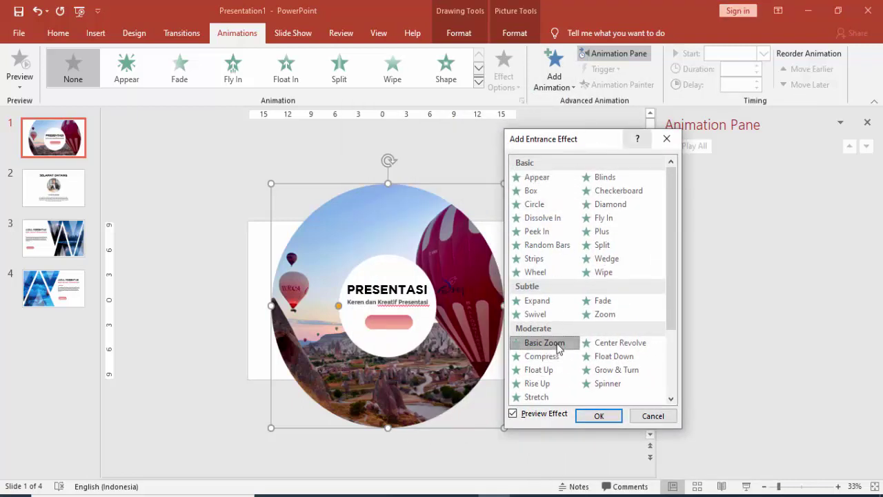
left_click(590, 416)
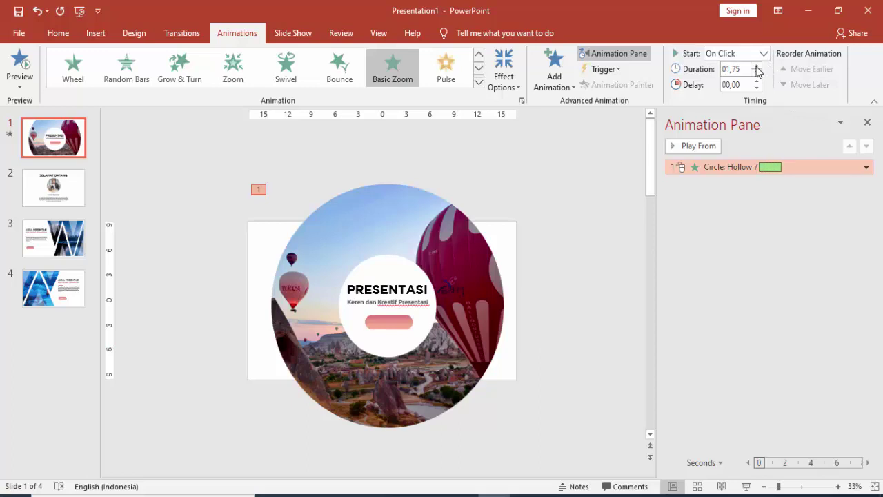
Confirm the Basic Zoom options, on click for 1.5 seconds, and preview the animation.
double_click(767, 168)
left_click(345, 172)
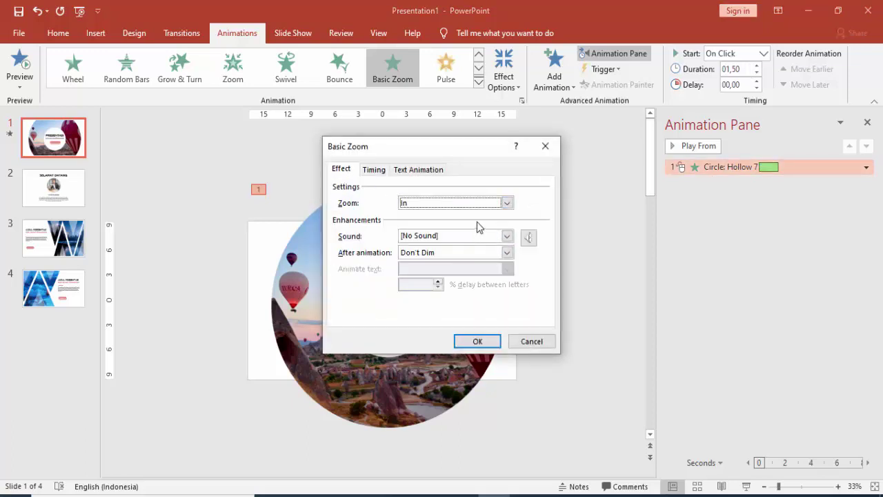
left_click(378, 170)
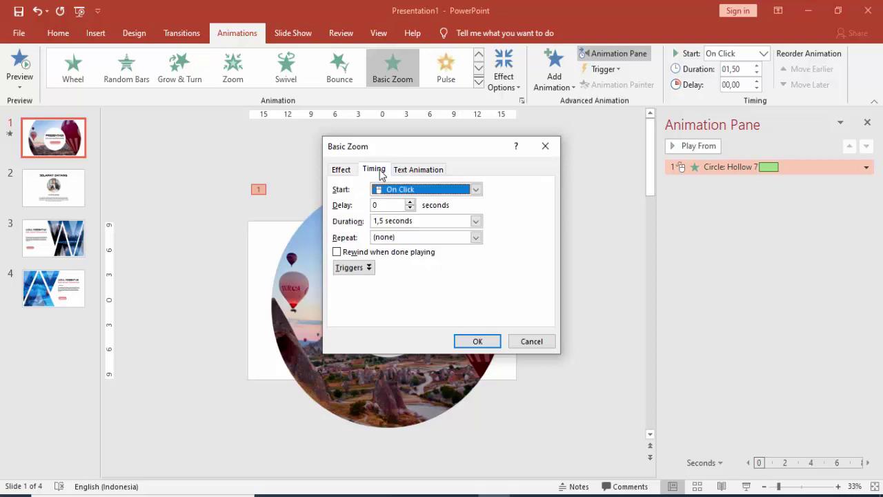
left_click(493, 341)
left_click(676, 146)
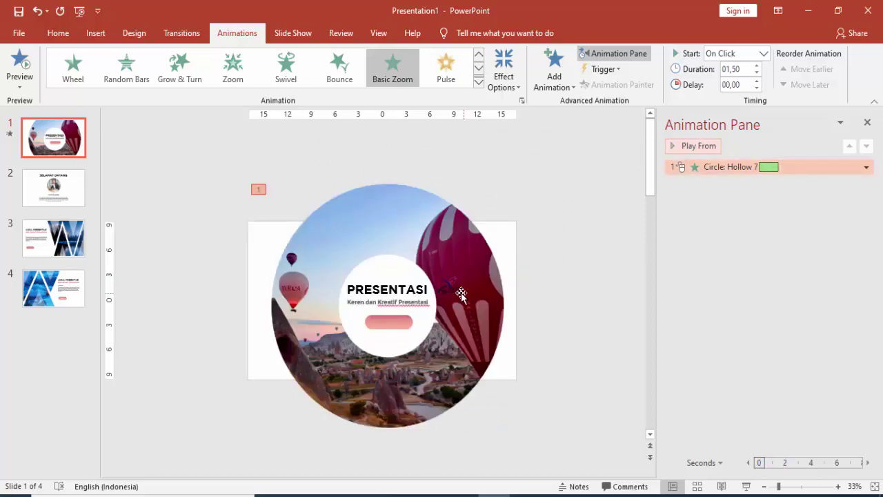
scroll(460, 295, "up", 2, "ctrl")
left_click(406, 273)
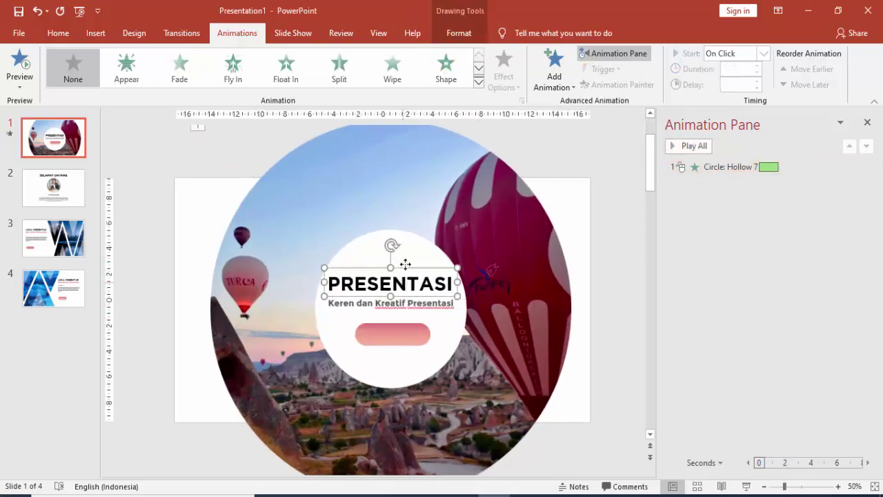
Give the PRESENTASI title a Peek In entrance, picked from the full entrance-effects list.
left_click(567, 69)
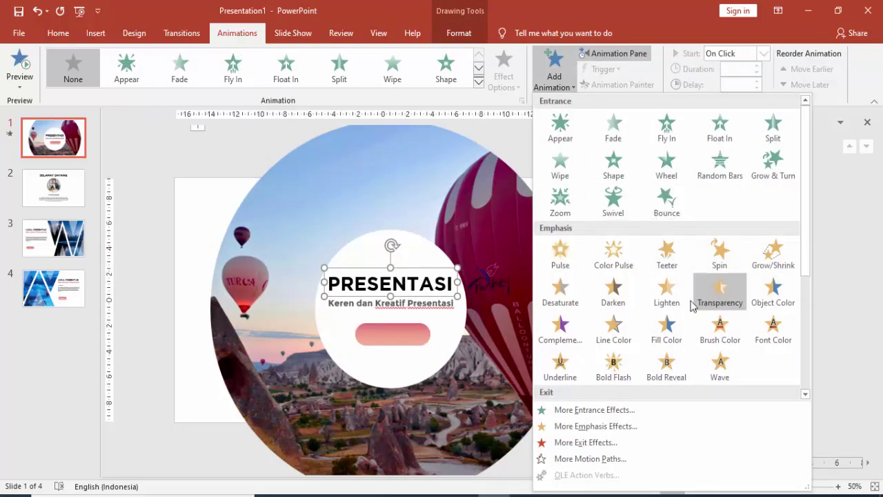
scroll(662, 301, "down", 3)
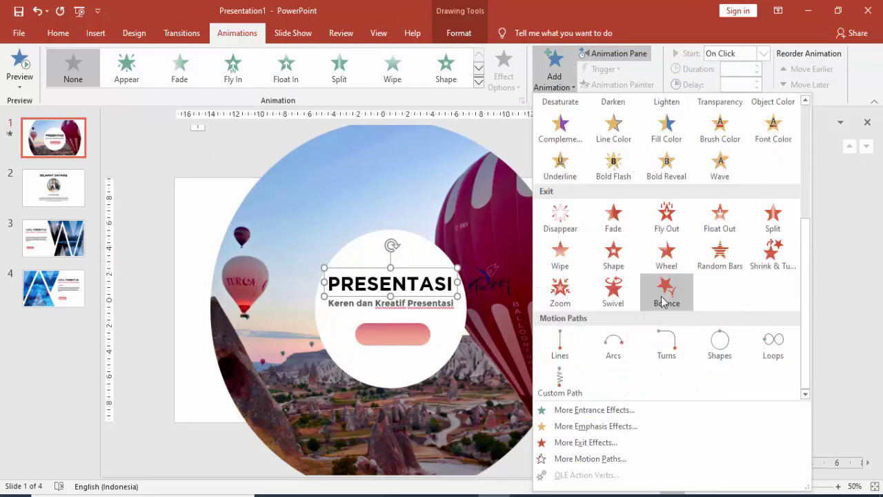
left_click(594, 410)
left_click_drag(463, 104, 585, 105)
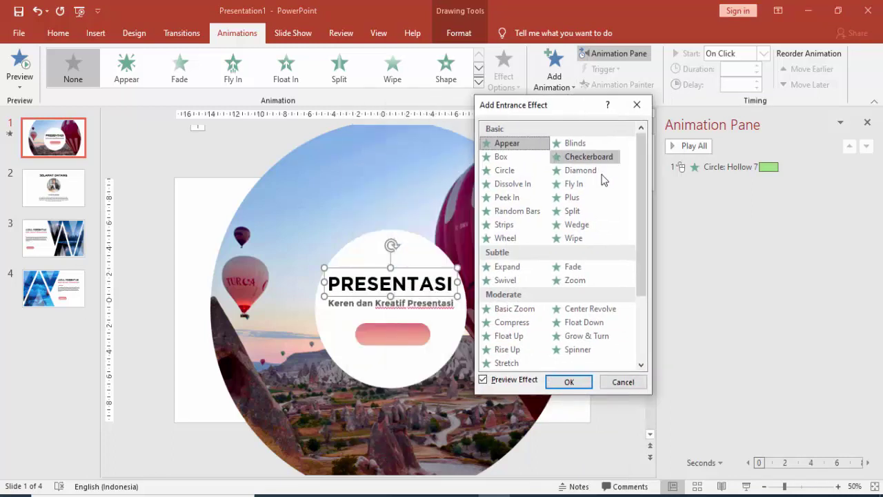
left_click_drag(646, 158, 645, 202)
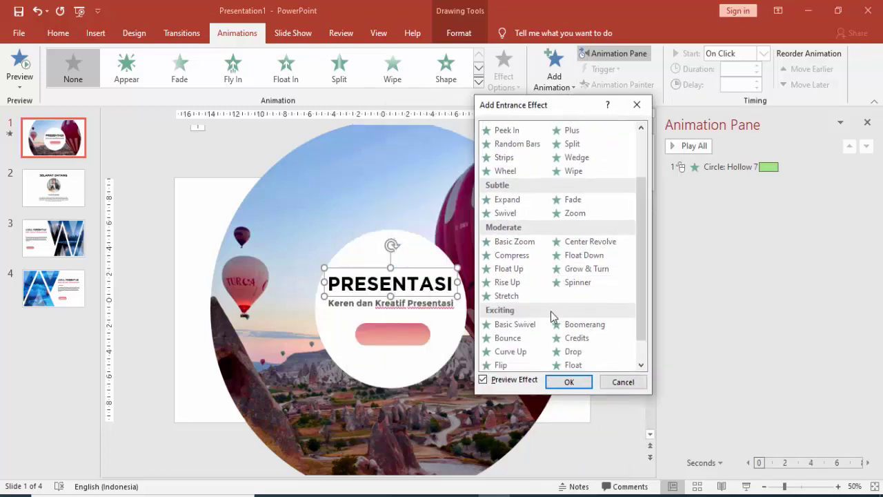
left_click(504, 338)
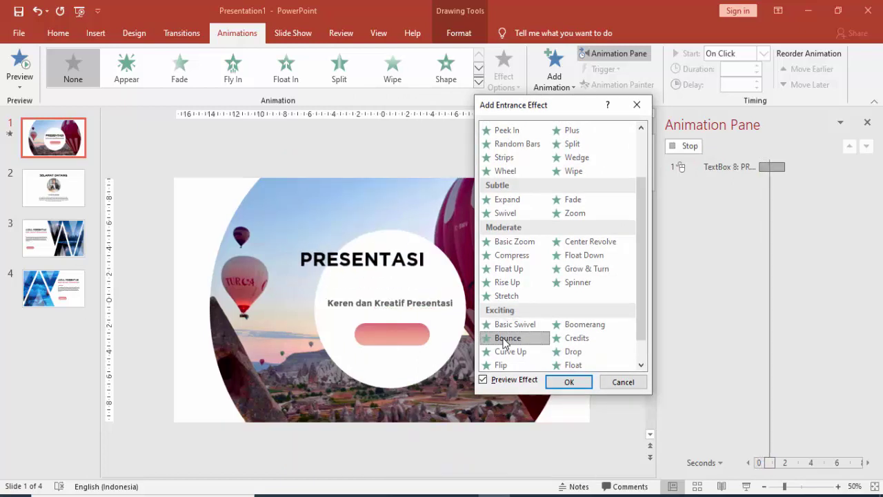
left_click(510, 350)
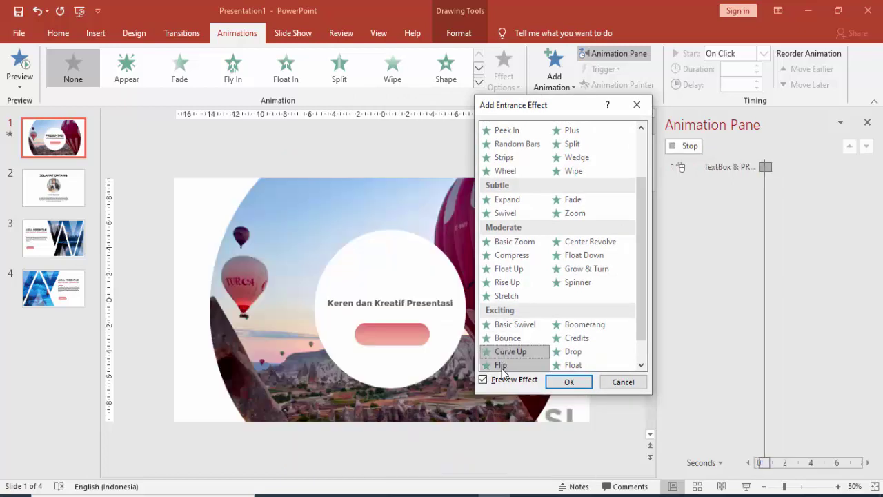
left_click(575, 339)
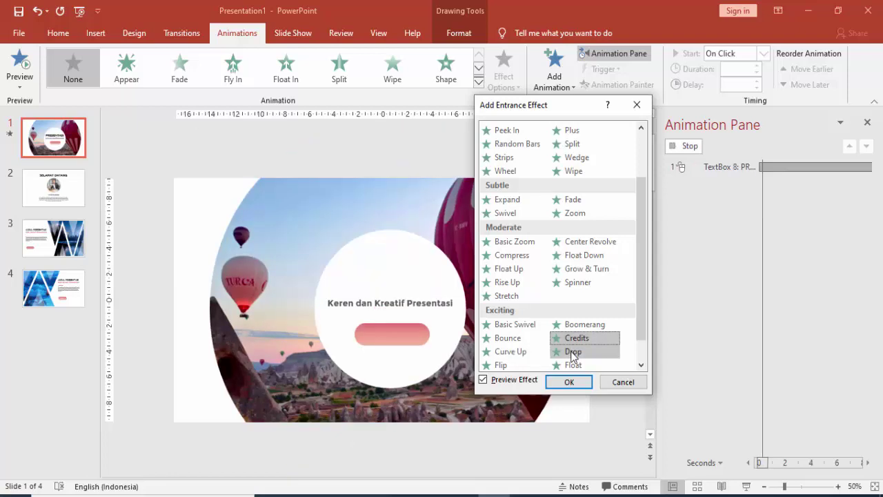
scroll(593, 248, "up", 2)
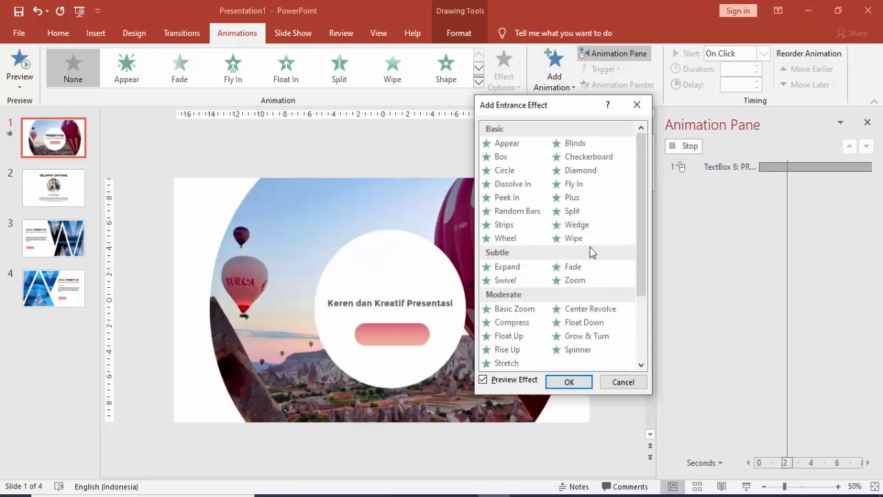
left_click(518, 198)
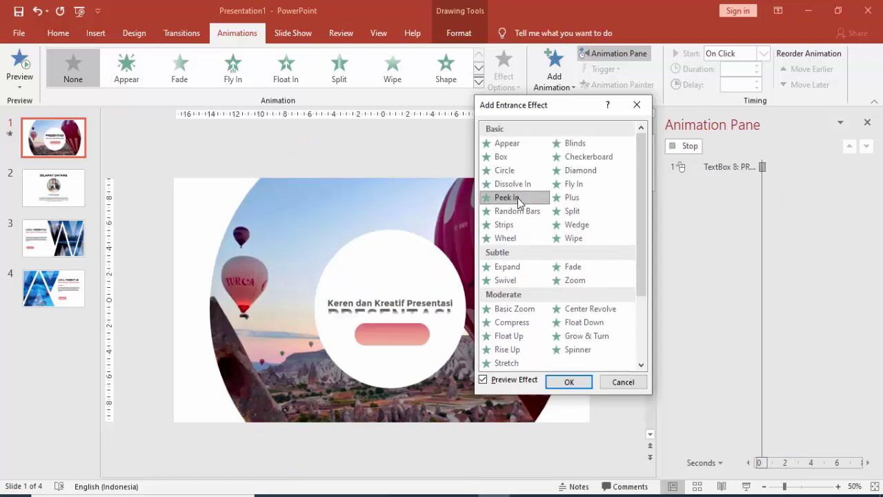
left_click(583, 384)
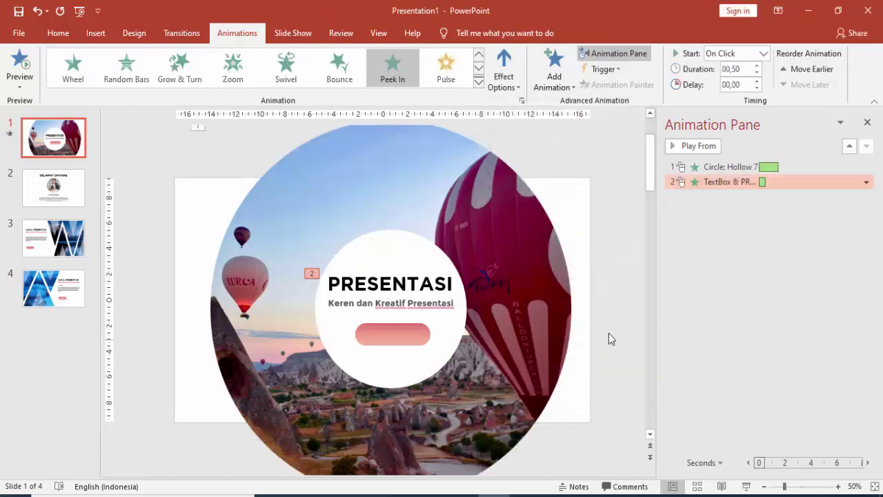
Set the title's Peek In to start After Previous over 1 second, then preview slide 1.
left_click(764, 55)
left_click(751, 92)
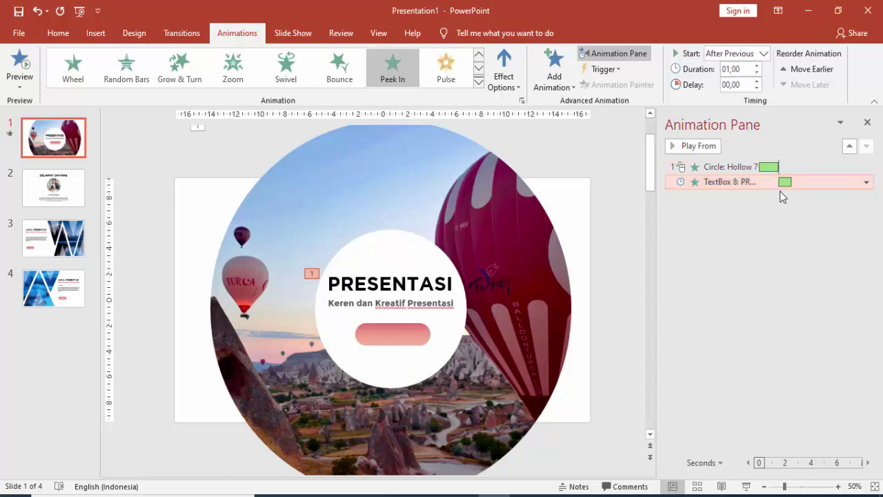
double_click(784, 182)
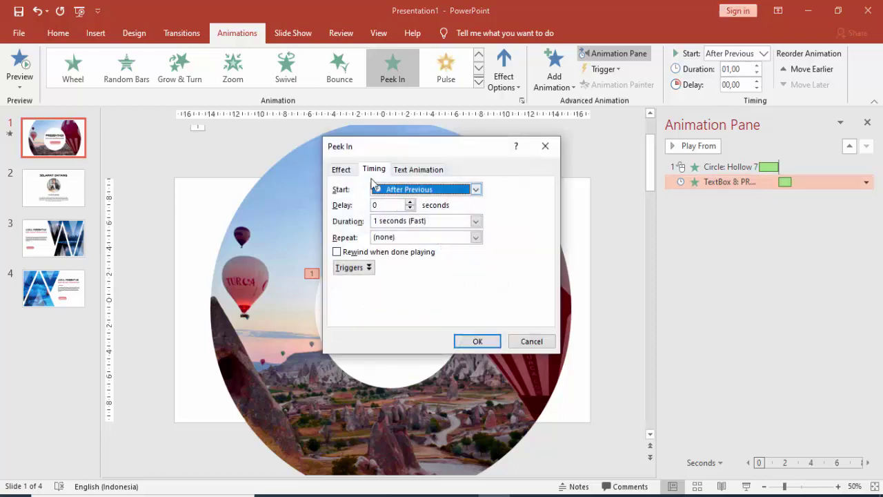
left_click(349, 174)
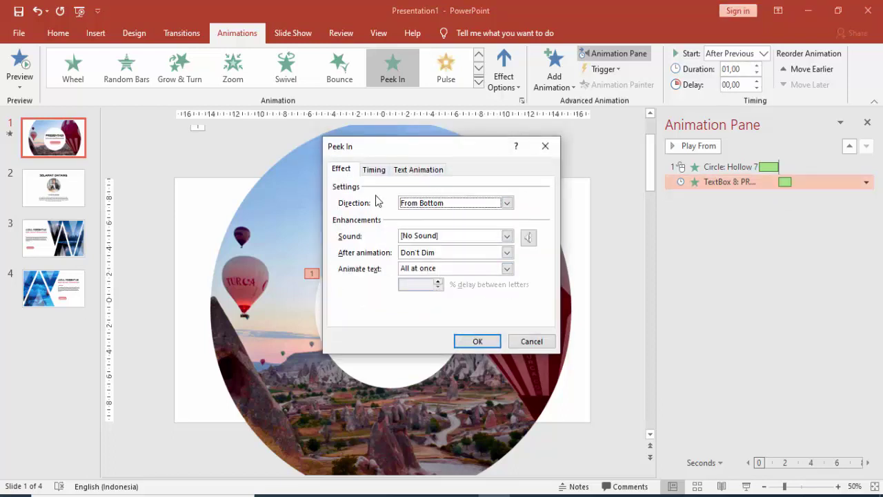
left_click(374, 170)
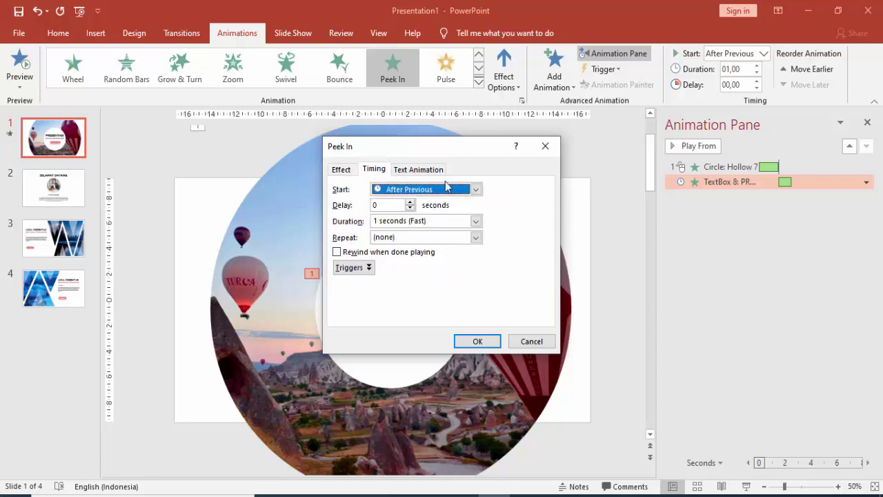
left_click(475, 342)
left_click(685, 146)
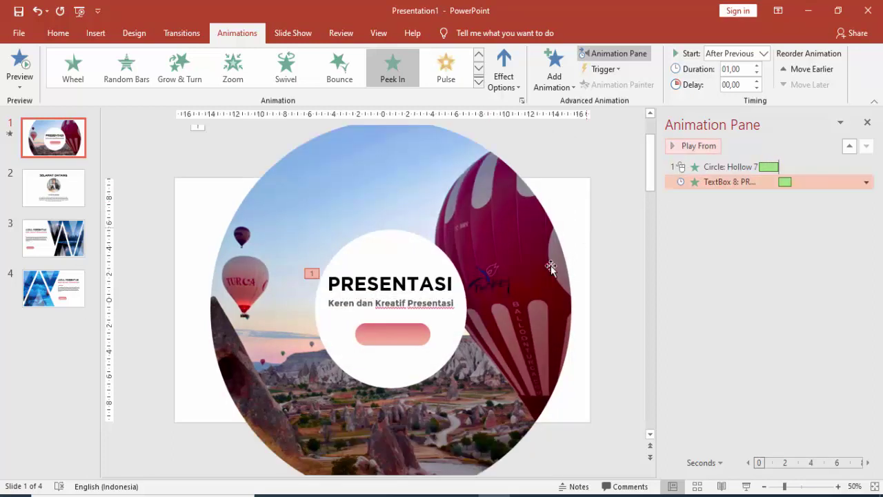
Copy the title's Peek In animation onto the subtitle with Animation Painter.
left_click(445, 301)
left_click(435, 283)
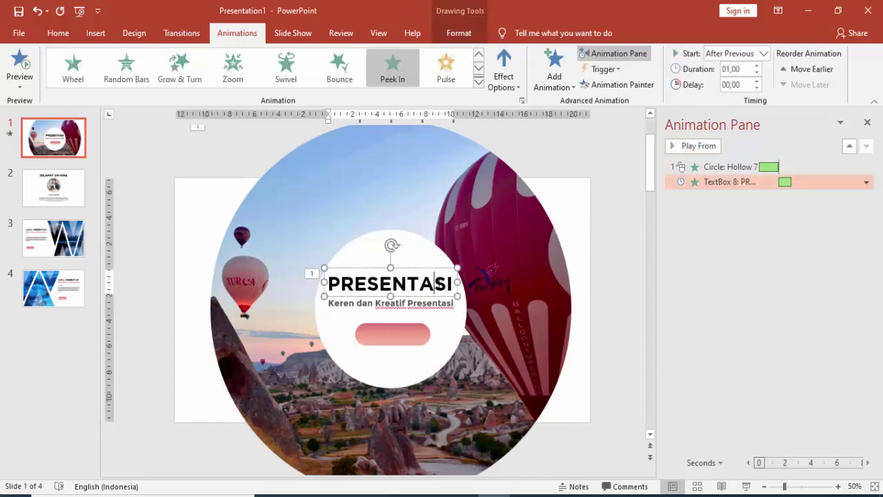
left_click(439, 271)
left_click(615, 85)
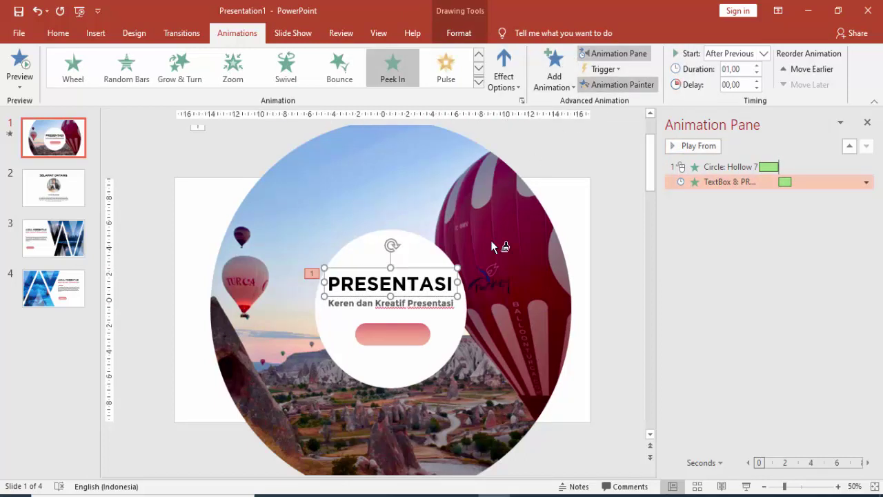
left_click(442, 316)
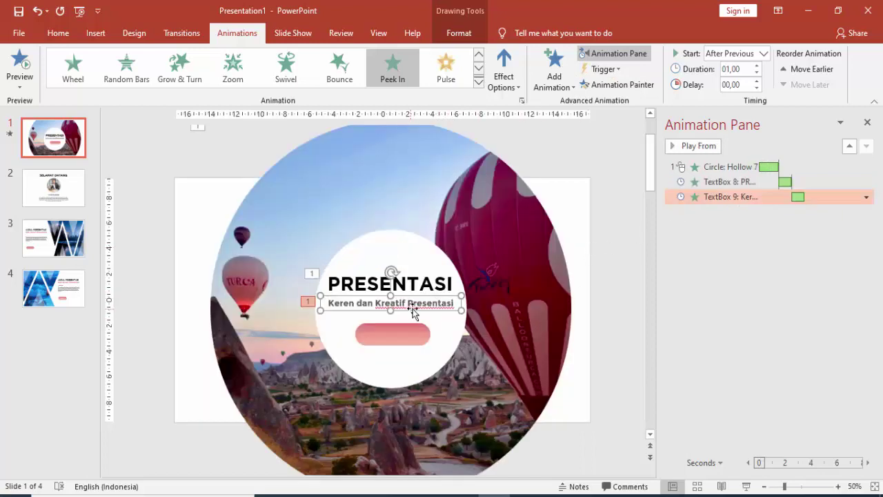
Make the pink button Wipe in from the left After Previous, preview, then go to slide 2.
left_click(418, 338)
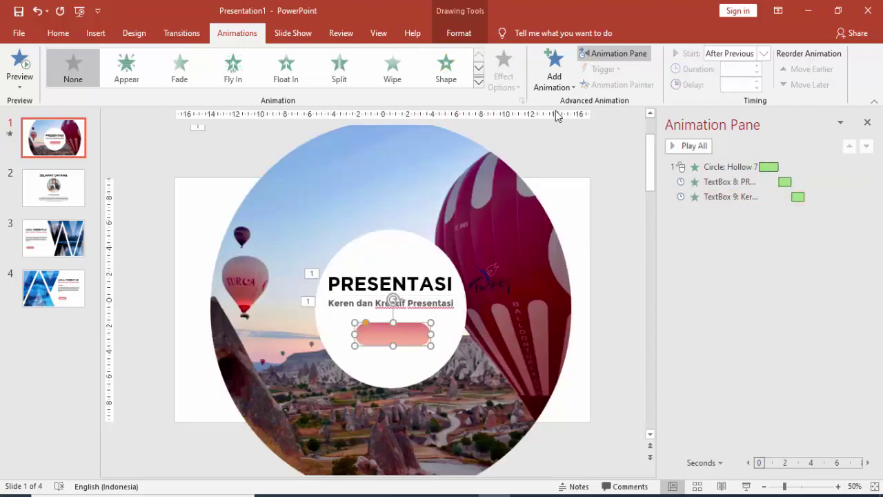
left_click(554, 81)
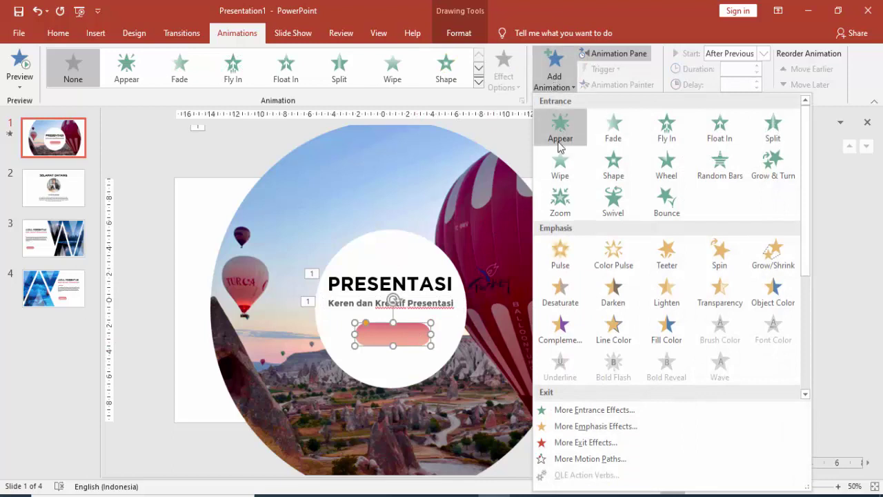
left_click(560, 169)
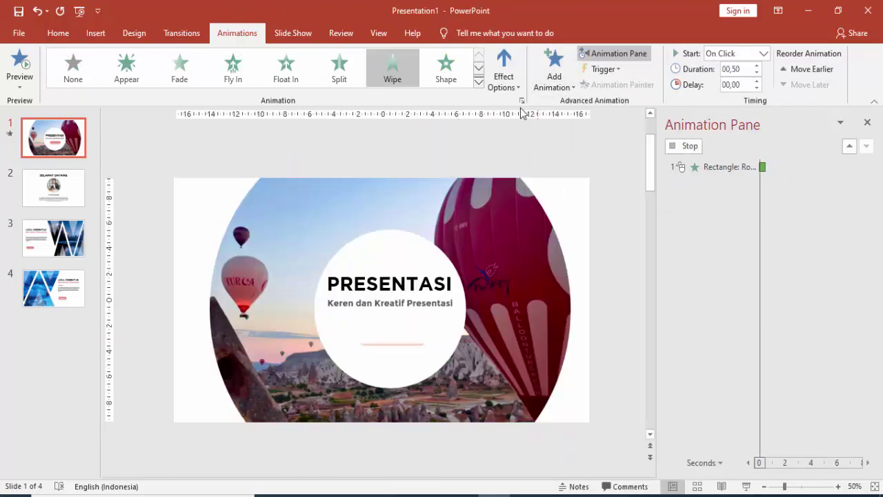
left_click(503, 75)
left_click(527, 162)
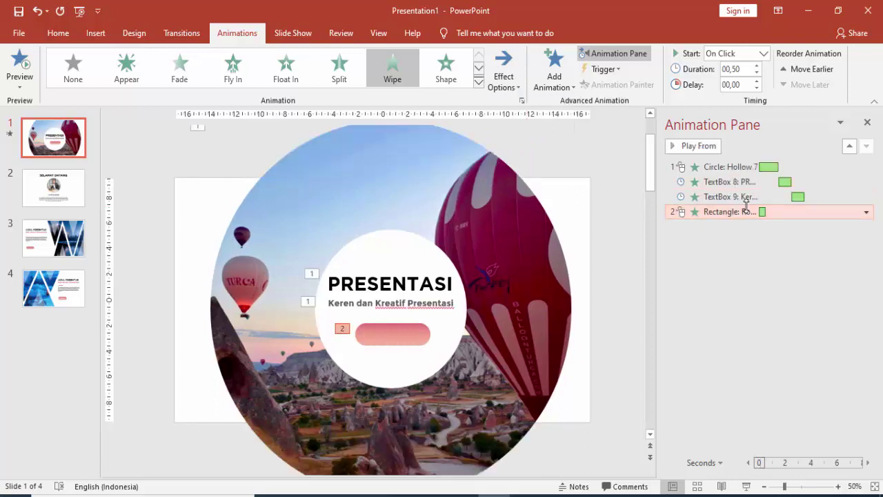
left_click(761, 54)
left_click(752, 94)
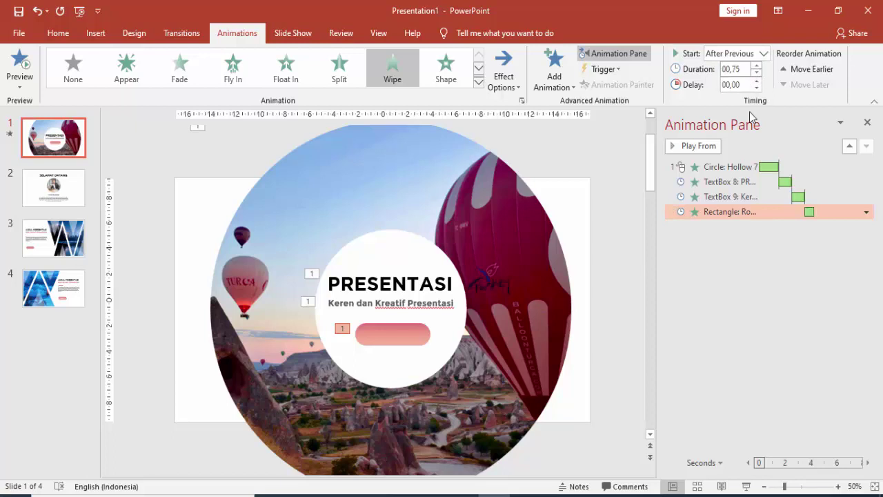
left_click(732, 166)
left_click(693, 145)
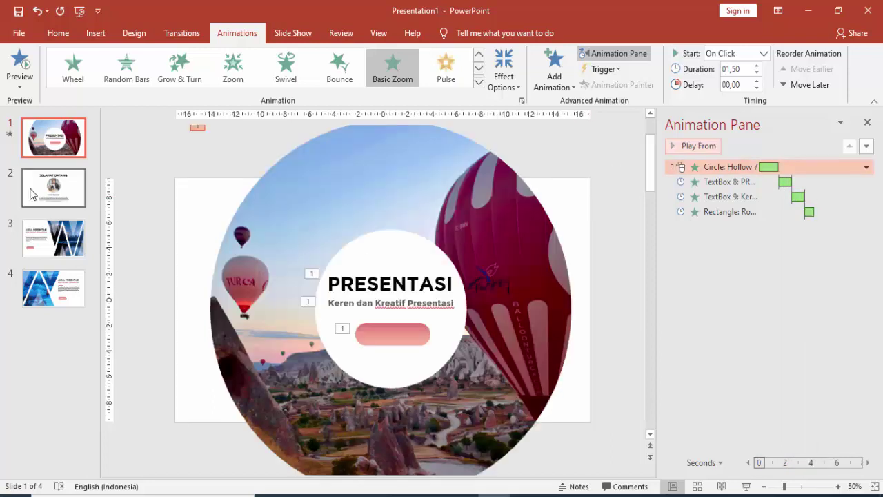
left_click(53, 188)
Give the SELAMAT DATANG title a Fly In entrance from the top.
left_click(361, 208)
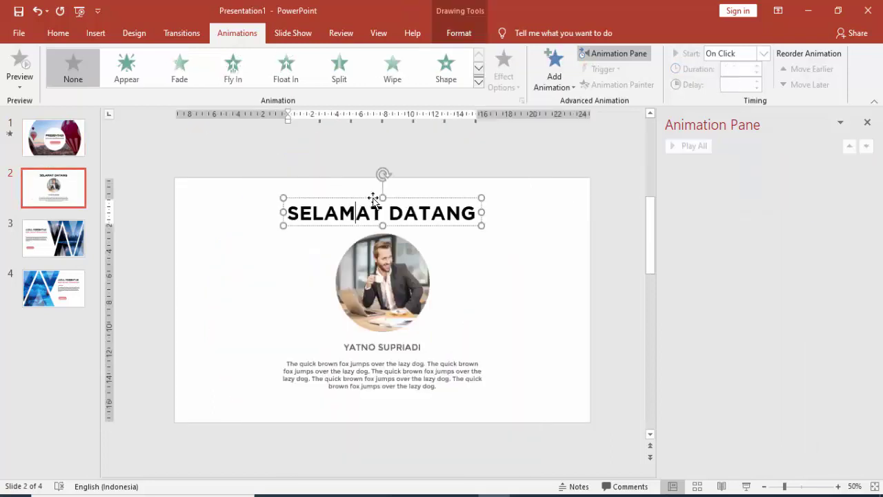
left_click(554, 68)
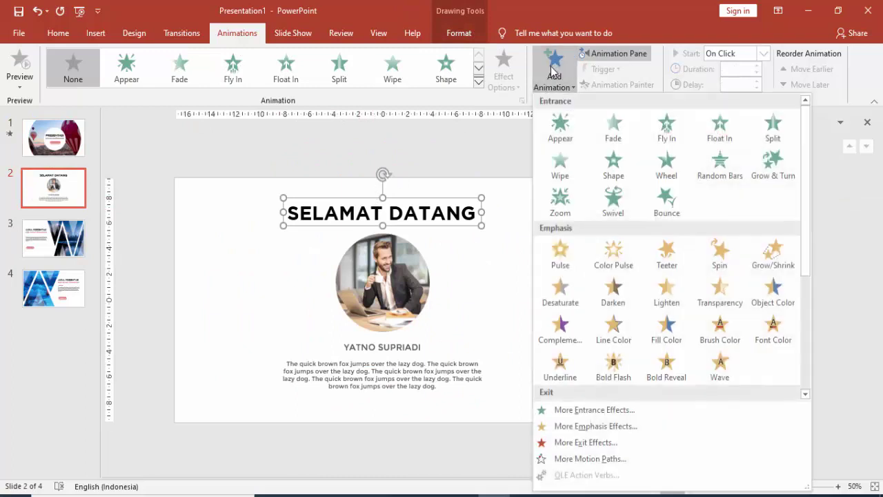
left_click(666, 138)
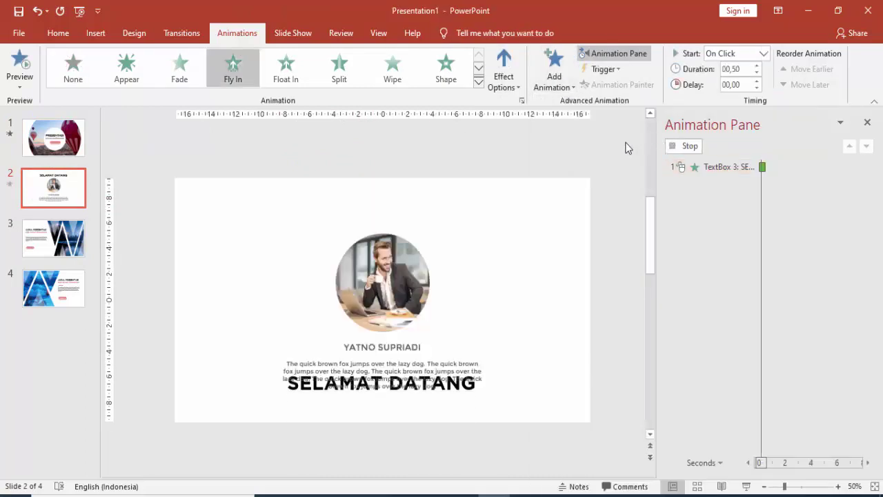
left_click(514, 69)
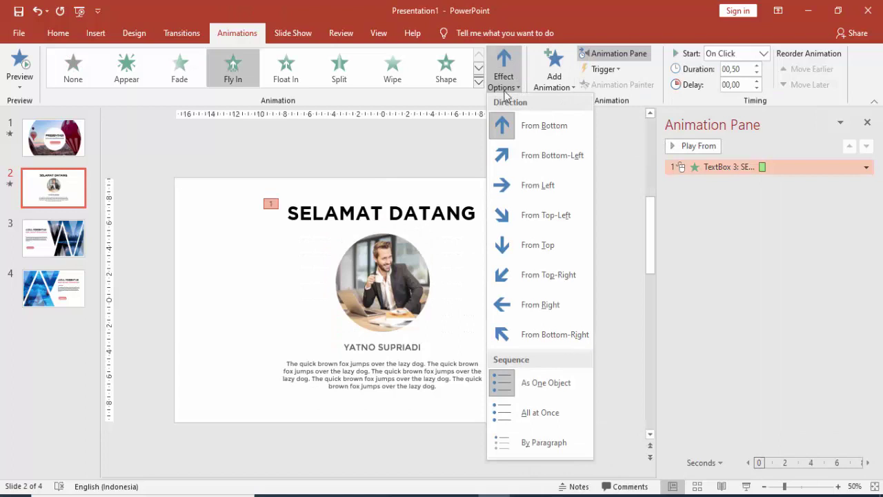
left_click(517, 250)
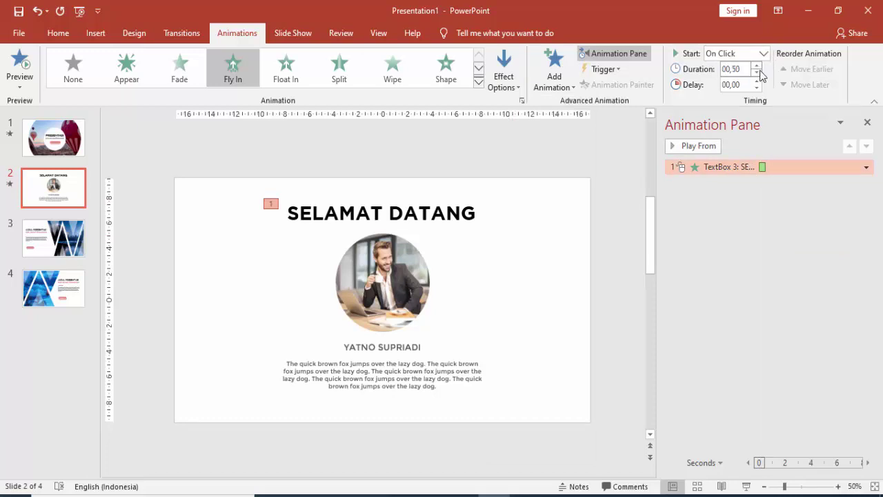
In Fly In settings, set 0,16 sec smooth start and animate text by letter with 60% delay.
right_click(763, 167)
left_click(770, 230)
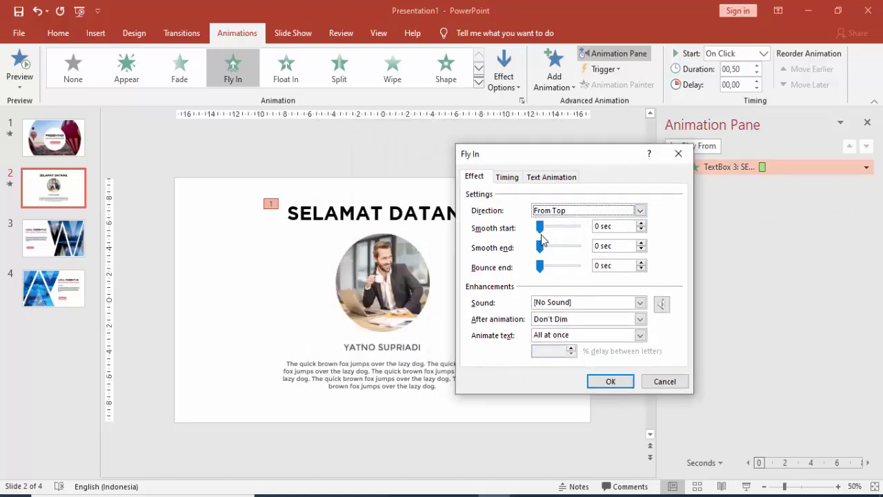
mouse_move(543, 231)
left_mouse_down()
mouse_move(557, 231)
mouse_move(541, 249)
left_mouse_up()
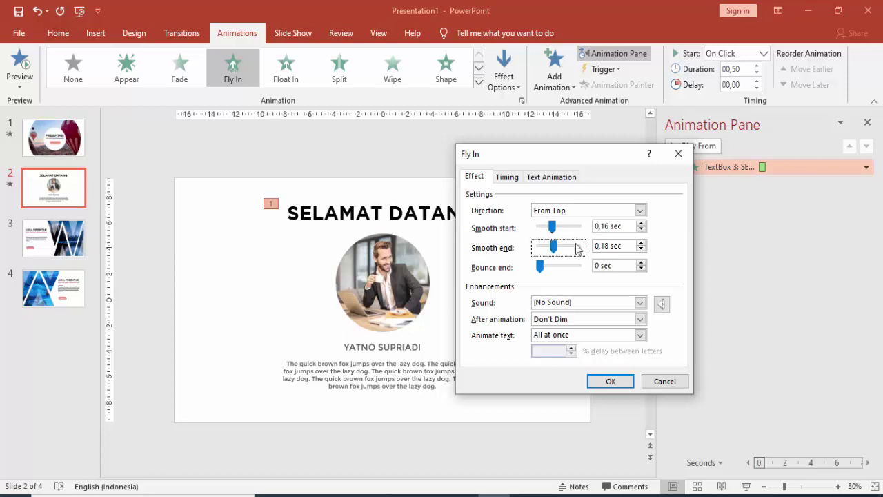
left_click(570, 336)
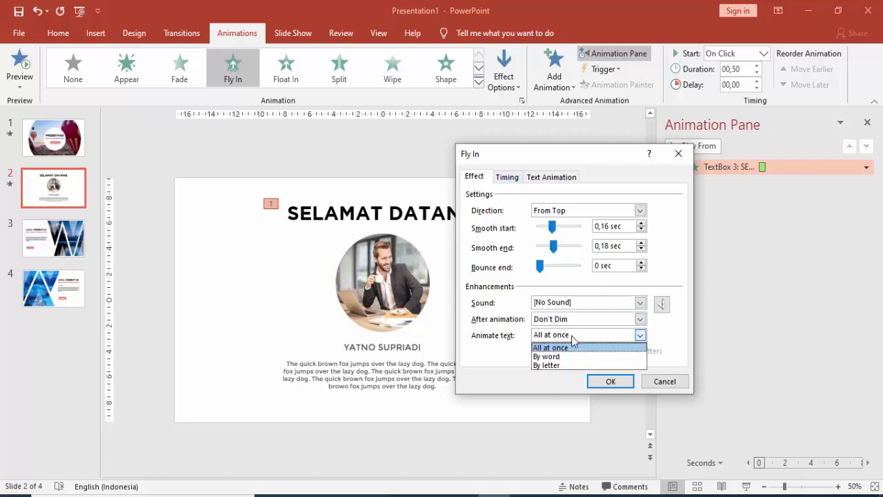
left_click(559, 364)
left_click_drag(556, 352, 522, 351)
type("60")
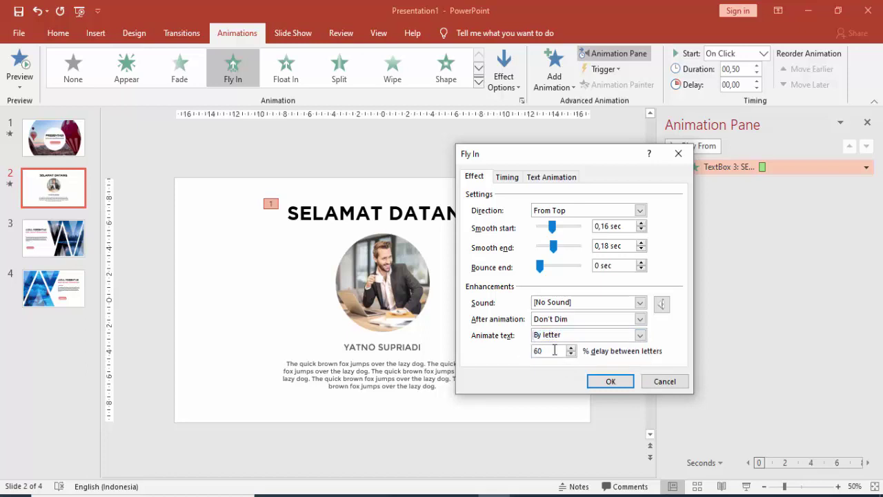
left_click(609, 381)
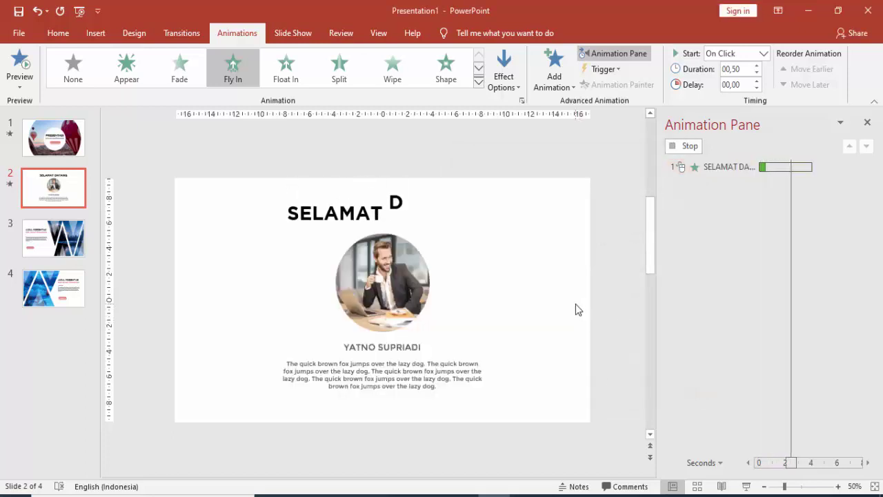
Give the round photo a Grow & Turn entrance from More Entrance Effects.
left_click(397, 284)
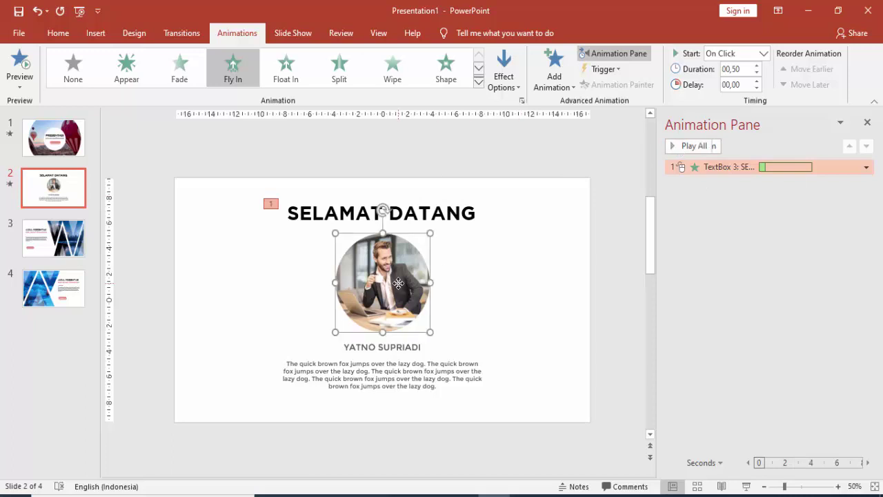
left_click(556, 74)
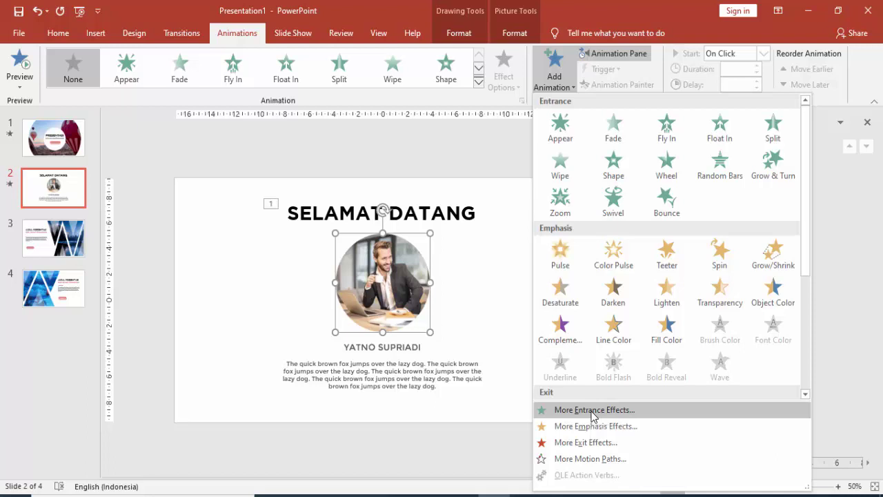
left_click(592, 411)
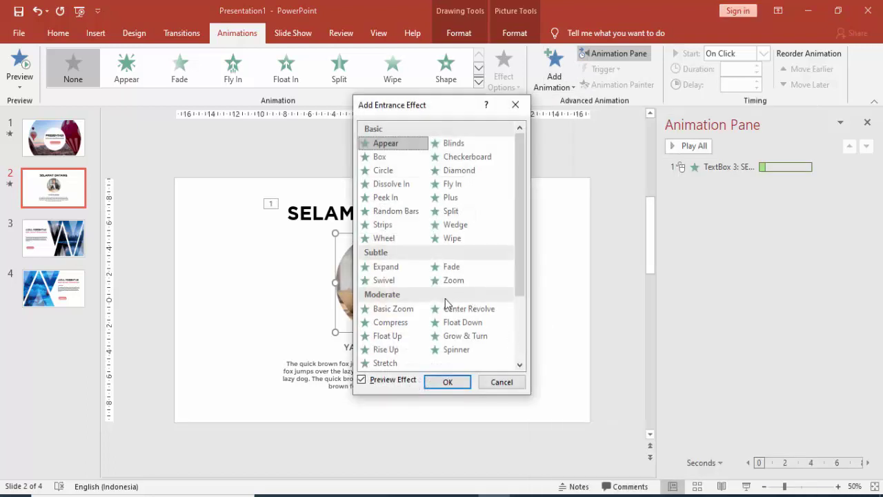
scroll(445, 302, "down", 1)
left_click_drag(452, 105, 545, 115)
scroll(548, 276, "down", 1)
left_click(549, 278)
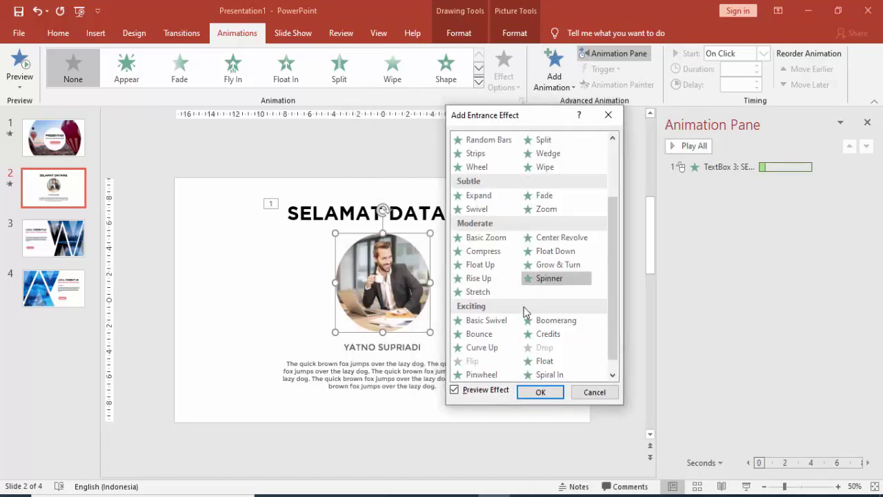
left_click(528, 269)
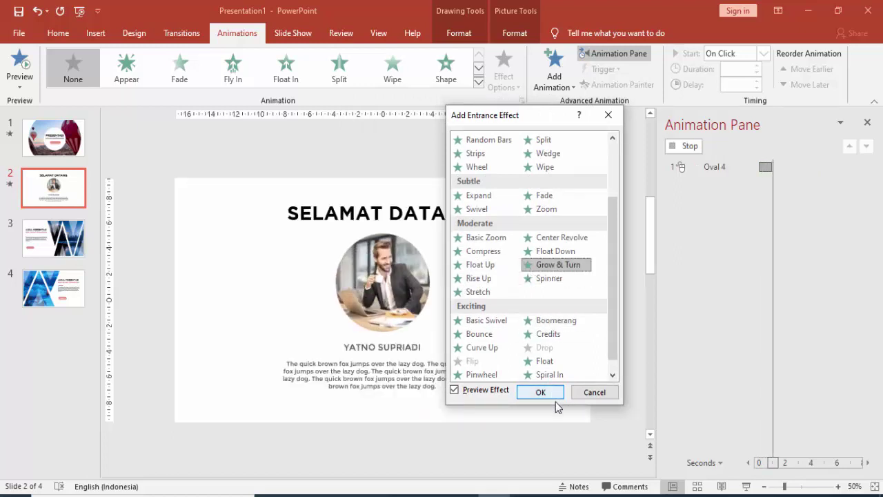
left_click(552, 395)
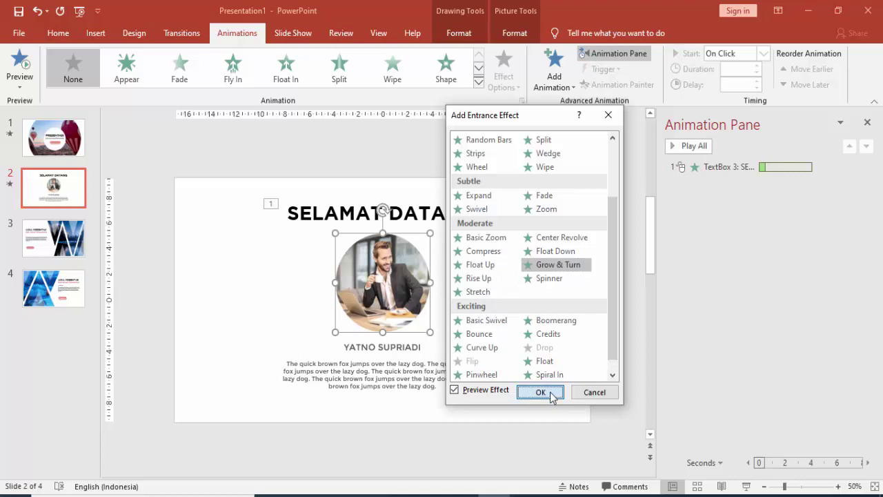
left_click(551, 393)
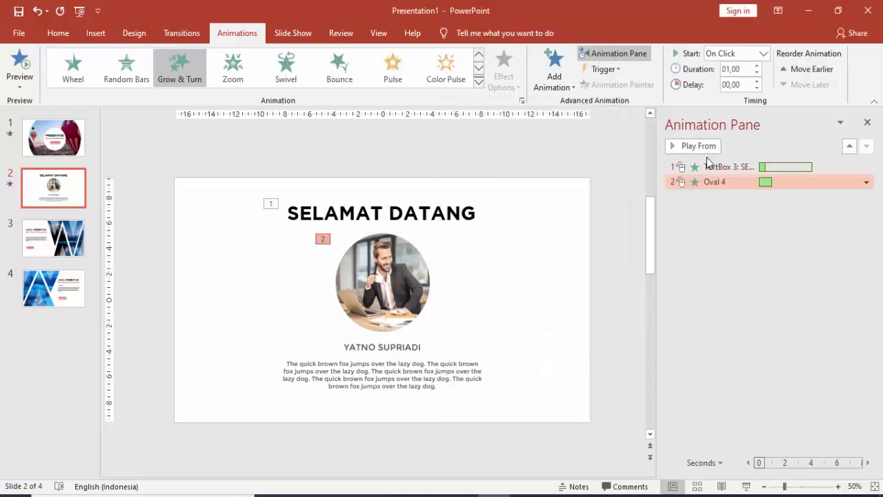
Set the photo's Grow & Turn to start After Previous and preview from the title.
left_click(761, 56)
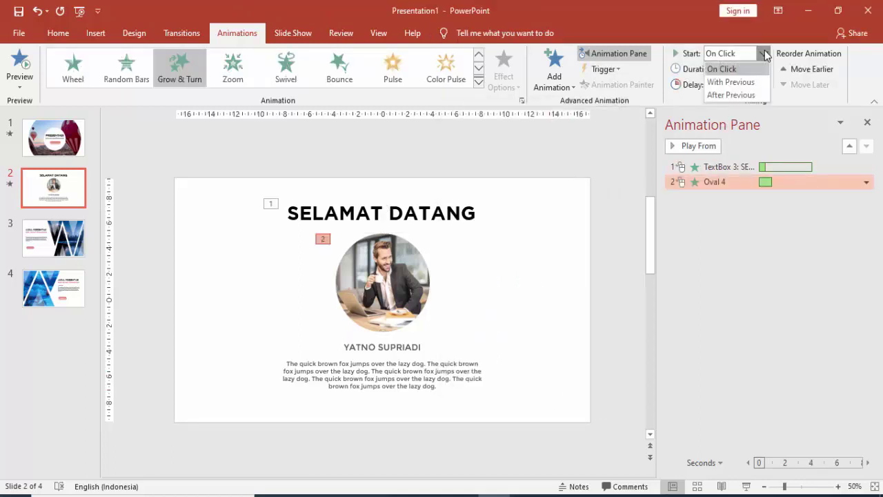
left_click(747, 82)
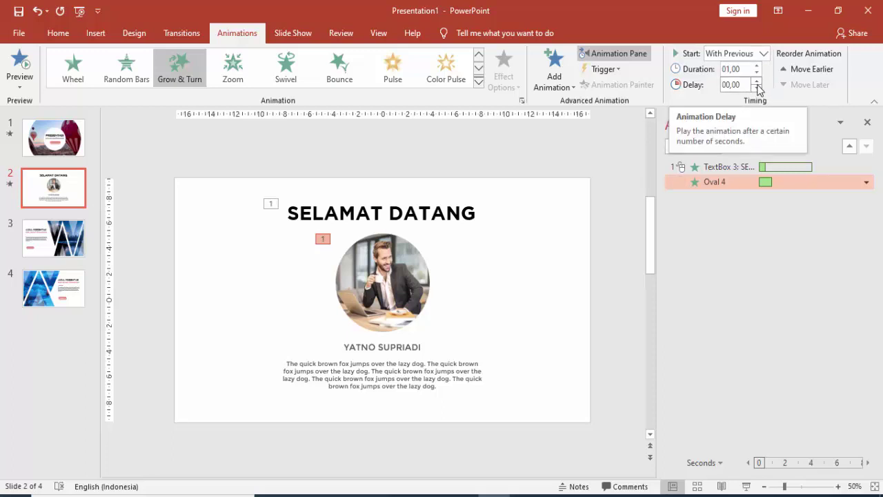
left_click(762, 53)
left_click(751, 94)
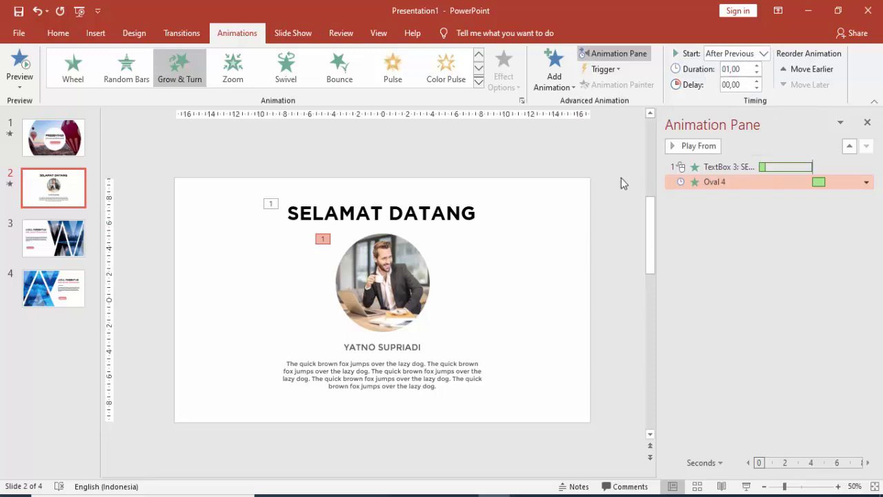
left_click(693, 166)
left_click(693, 146)
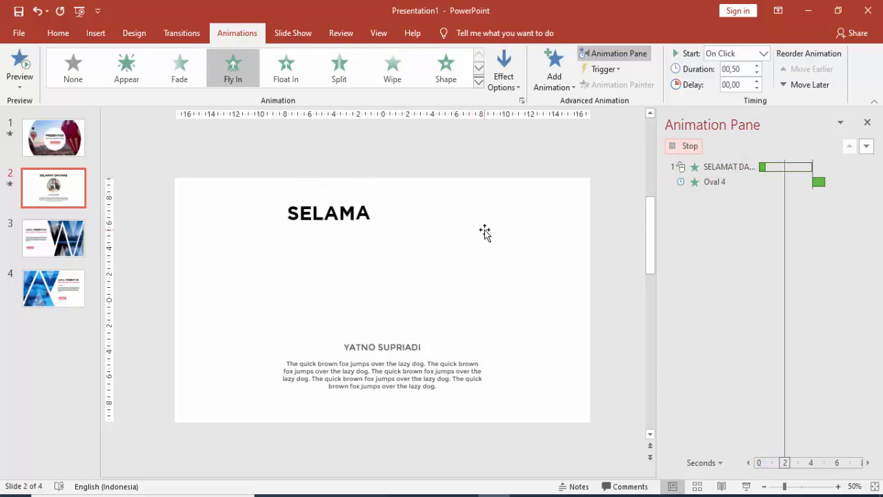
Give the name text under the photo an Expand entrance.
left_click(413, 344)
left_click_drag(413, 342, 413, 339)
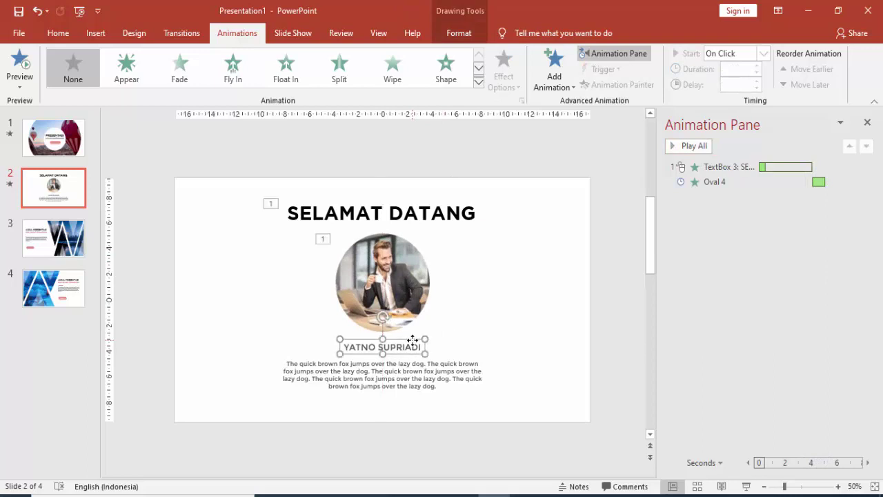
left_click(555, 69)
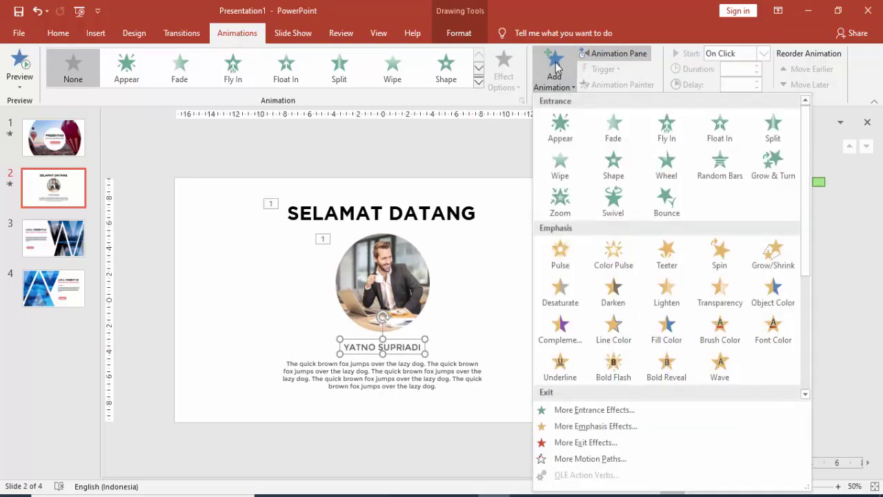
left_click(583, 409)
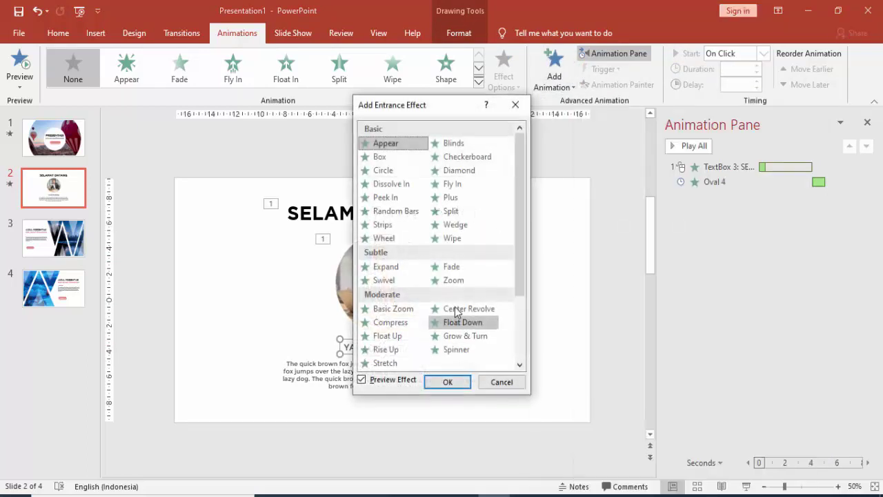
scroll(459, 303, "down", 1)
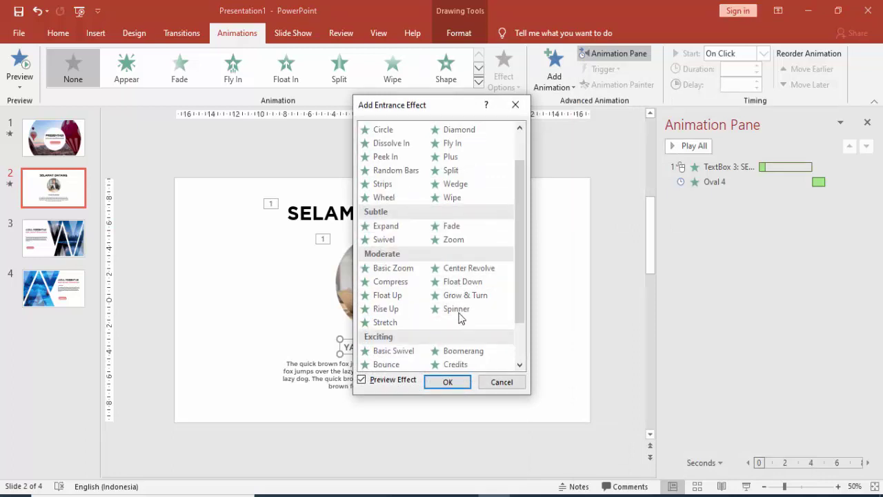
left_click(391, 228)
left_click_drag(446, 105, 535, 121)
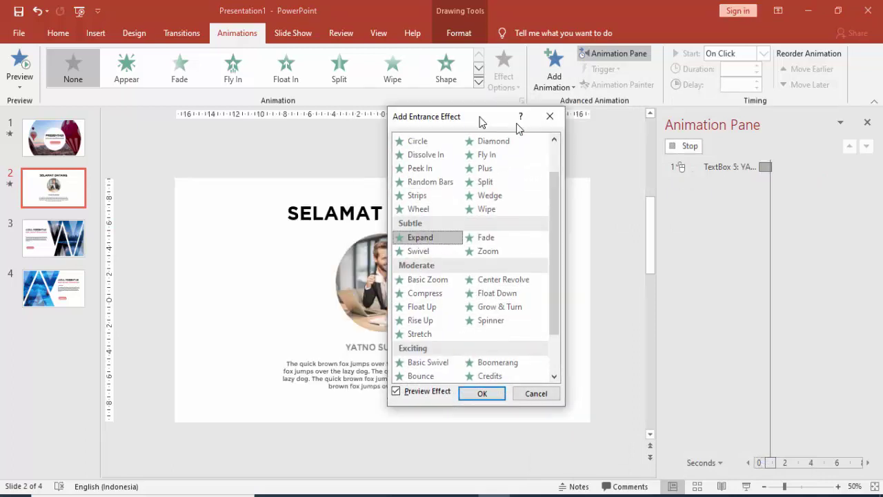
left_click(551, 402)
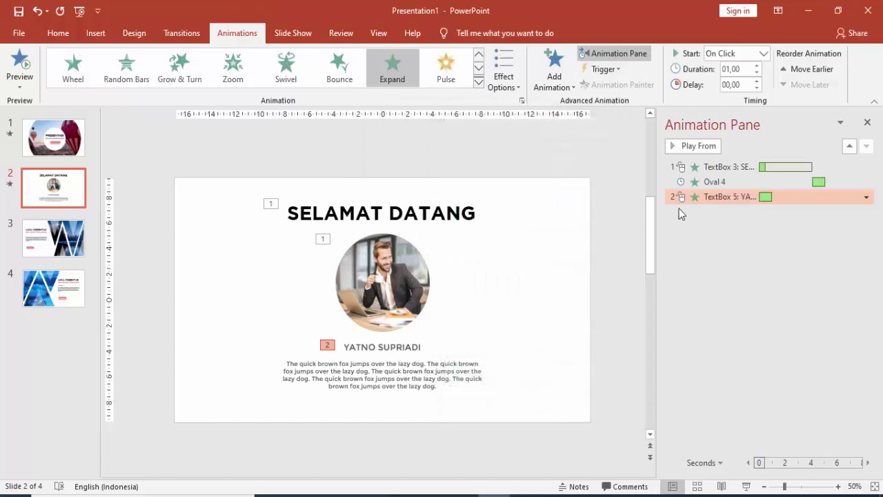
Set the name's Expand to start With Previous and preview from the photo's animation.
left_click(763, 54)
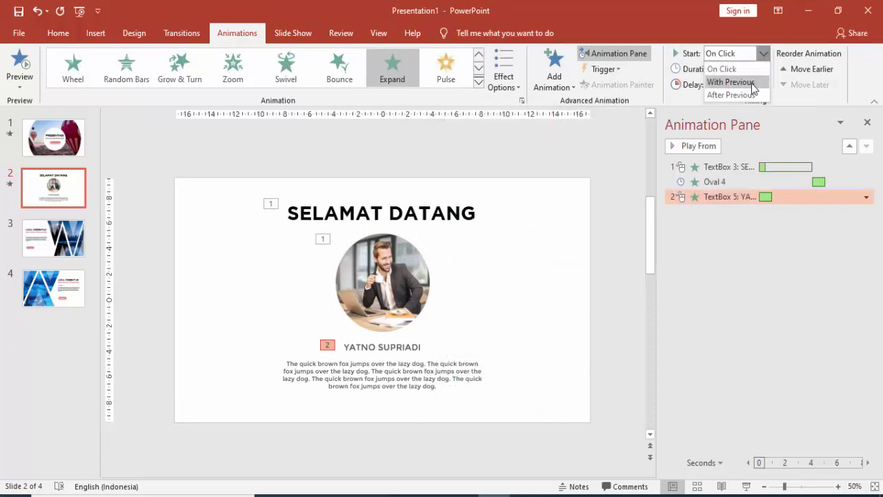
left_click(732, 82)
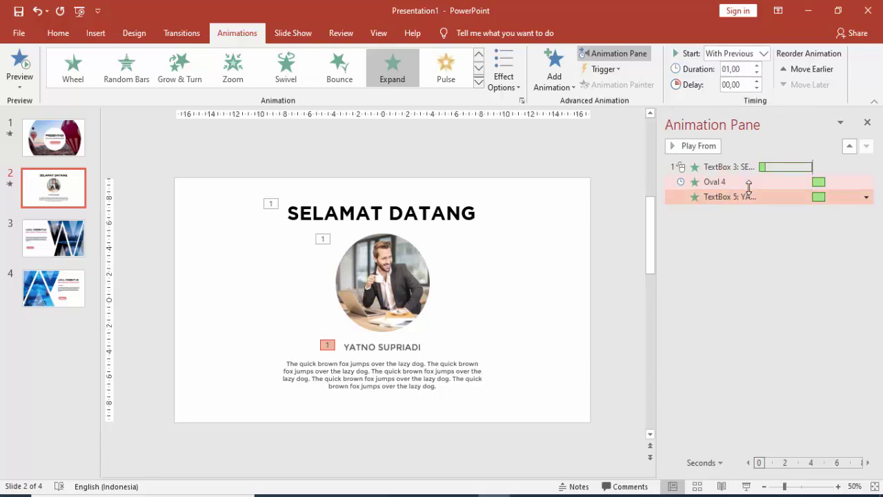
left_click(686, 182)
left_click(709, 147)
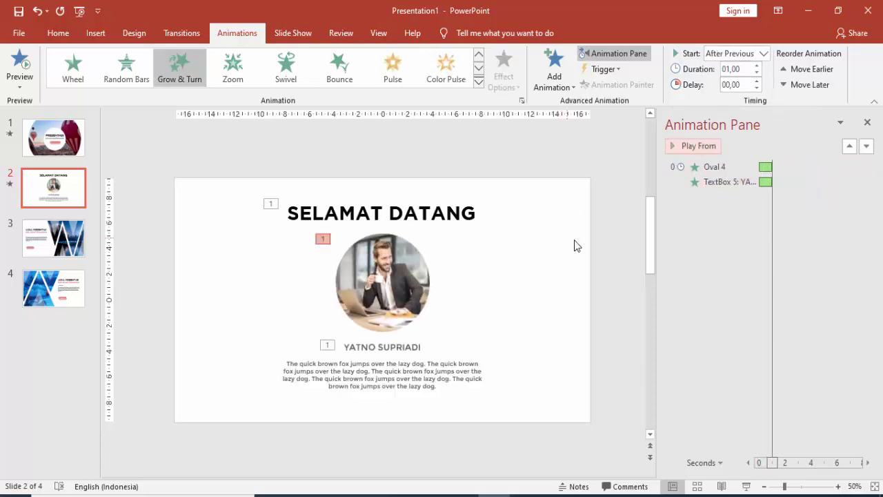
left_click(772, 197)
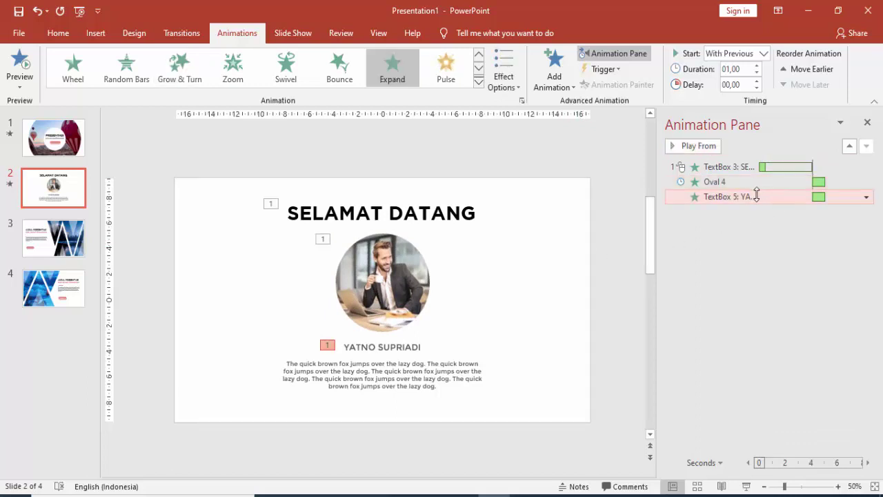
left_click(434, 378)
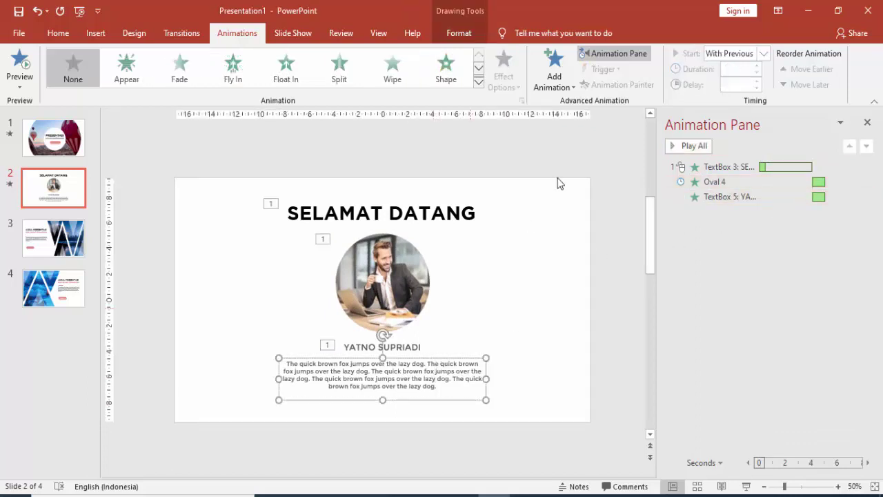
Apply a Stretch entrance to the body paragraph and preview it.
left_click(555, 75)
left_click(612, 414)
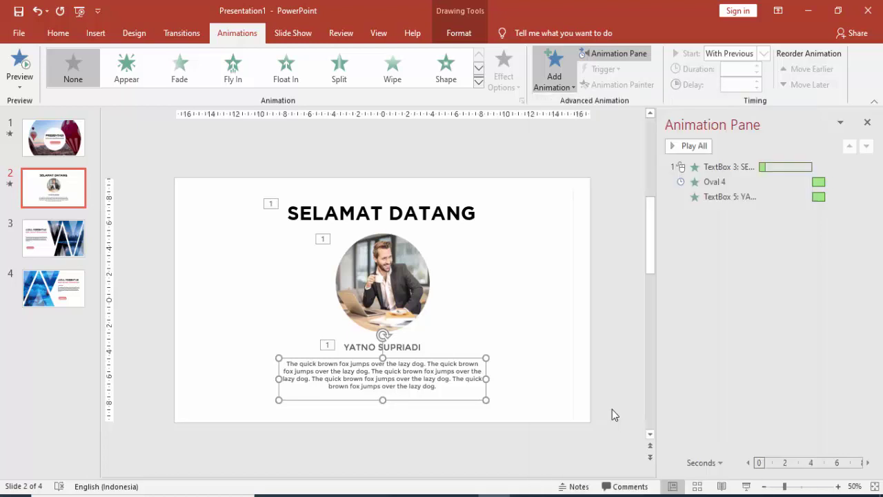
scroll(493, 295, "down", 2)
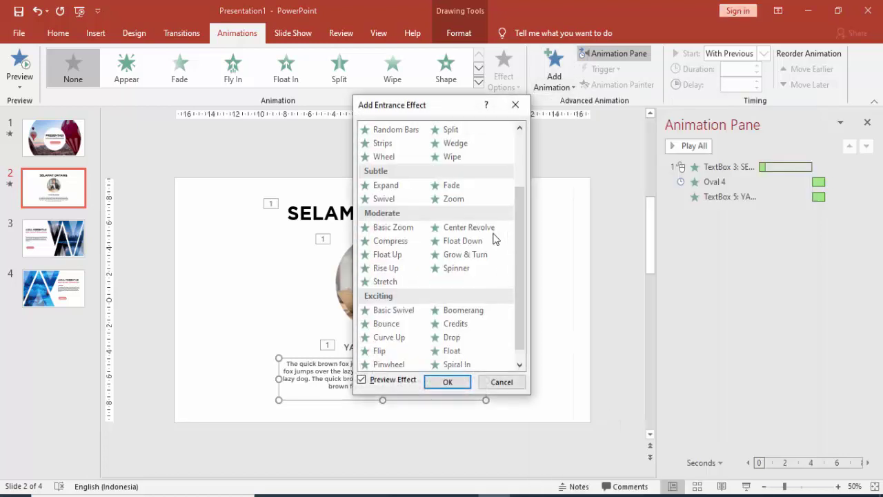
left_click(386, 282)
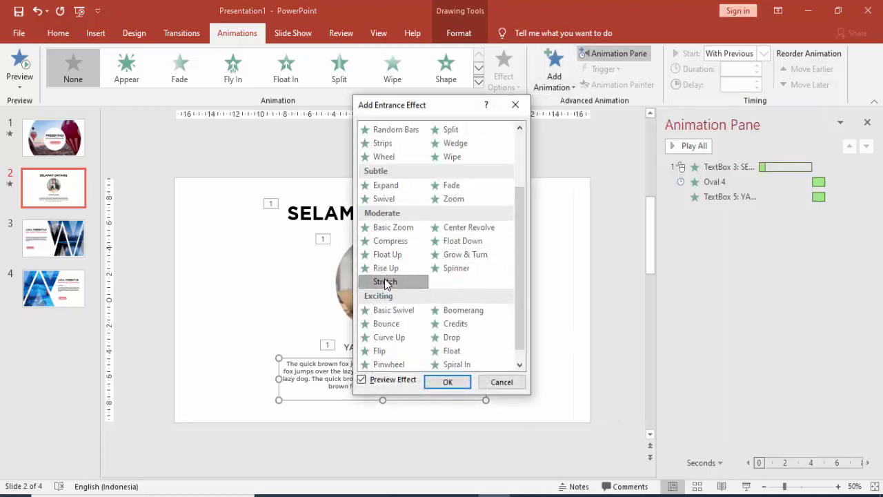
left_click(447, 382)
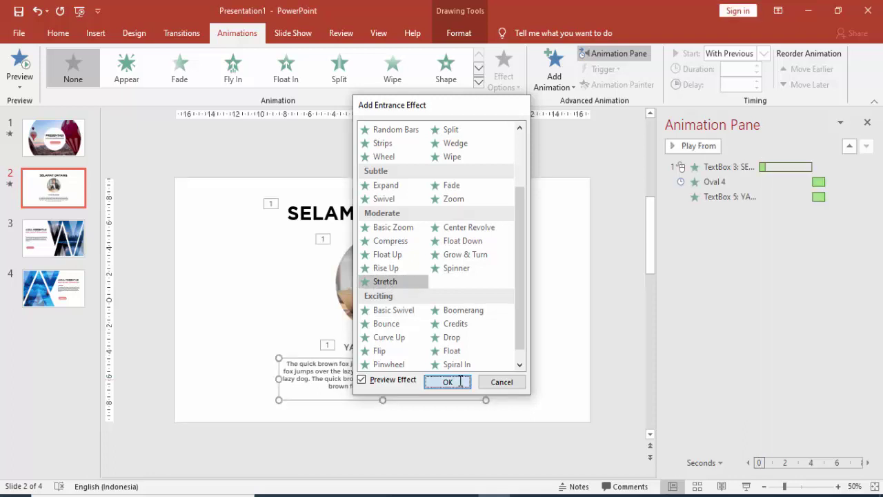
left_click(688, 146)
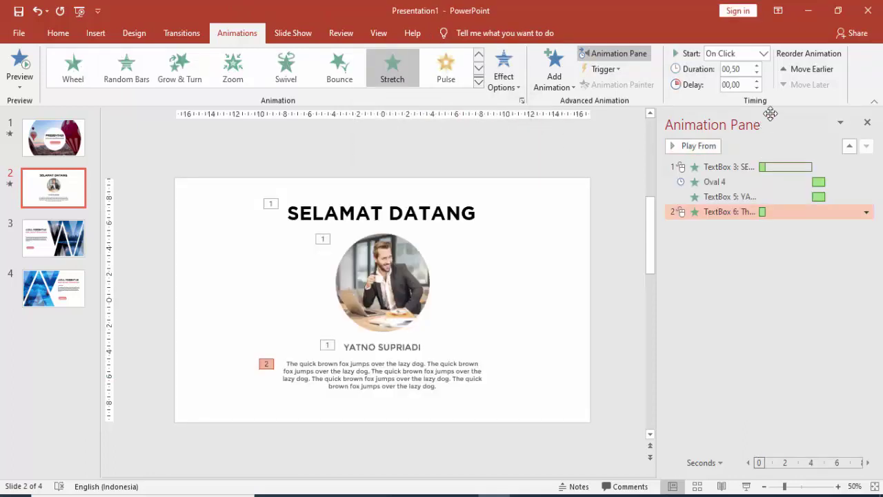
Set the Stretch to start After Previous, replay slide 2 from the title, then open slide 3.
left_click(762, 55)
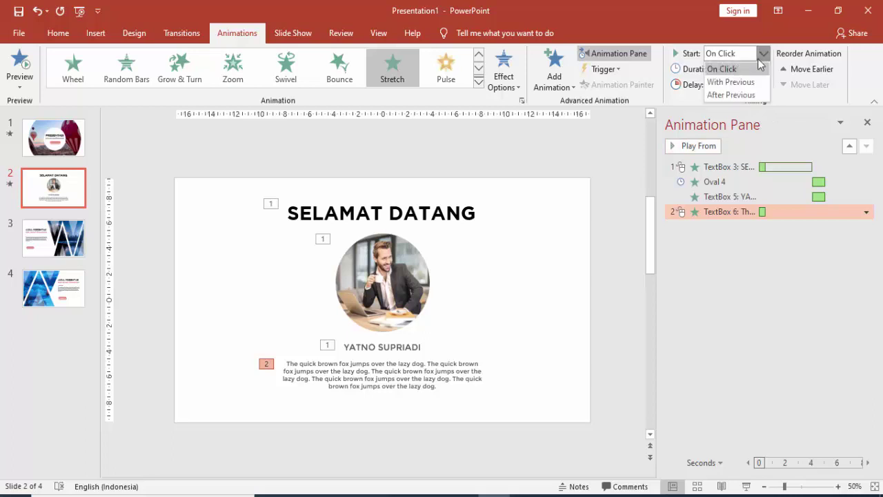
left_click(752, 95)
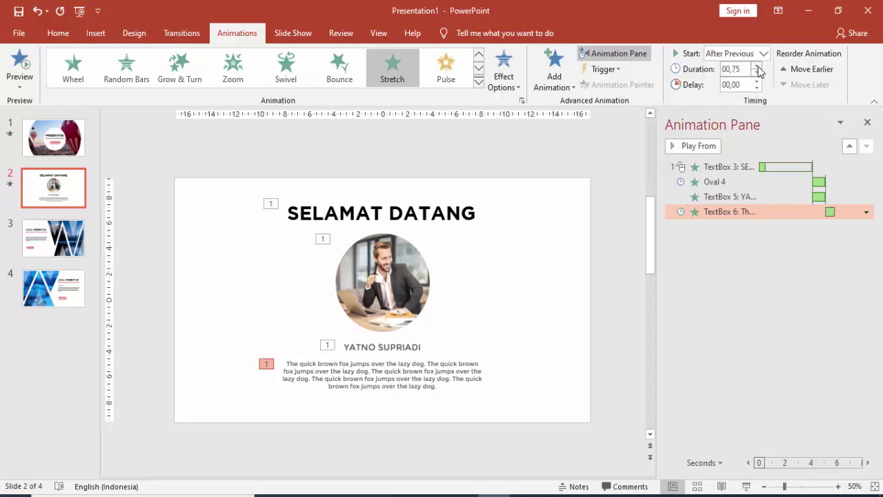
left_click(698, 146)
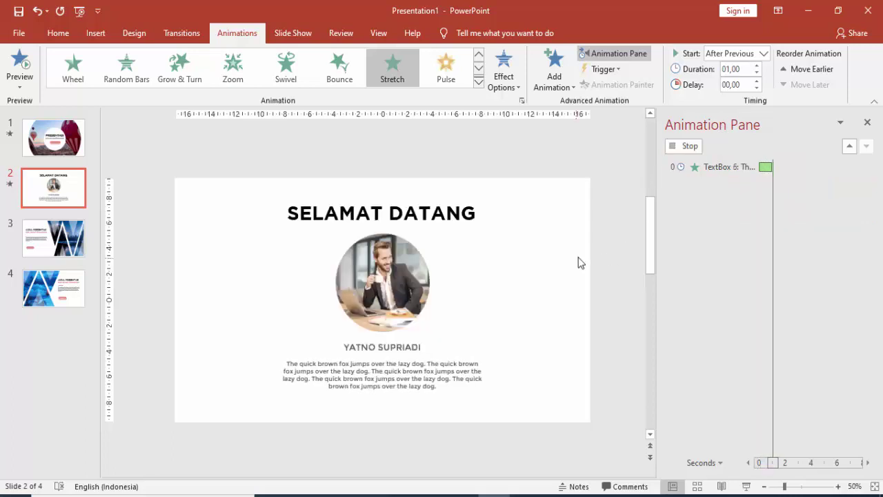
left_click(729, 167)
left_click(690, 145)
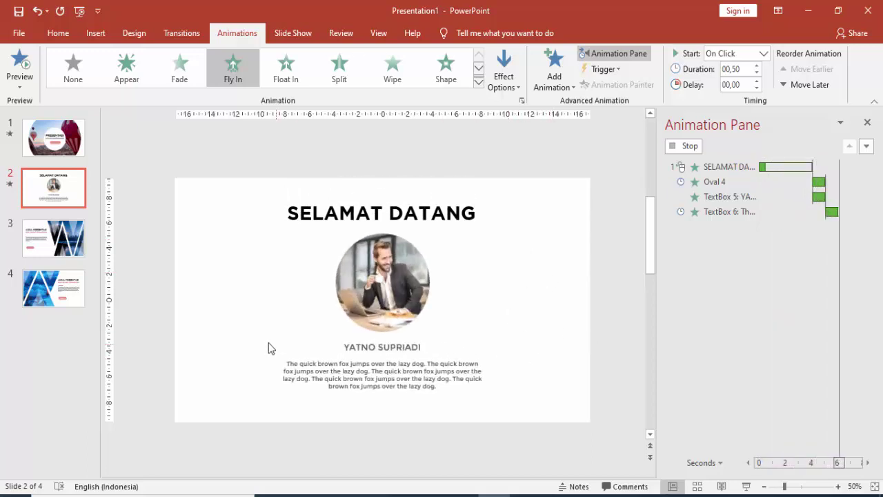
left_click(53, 238)
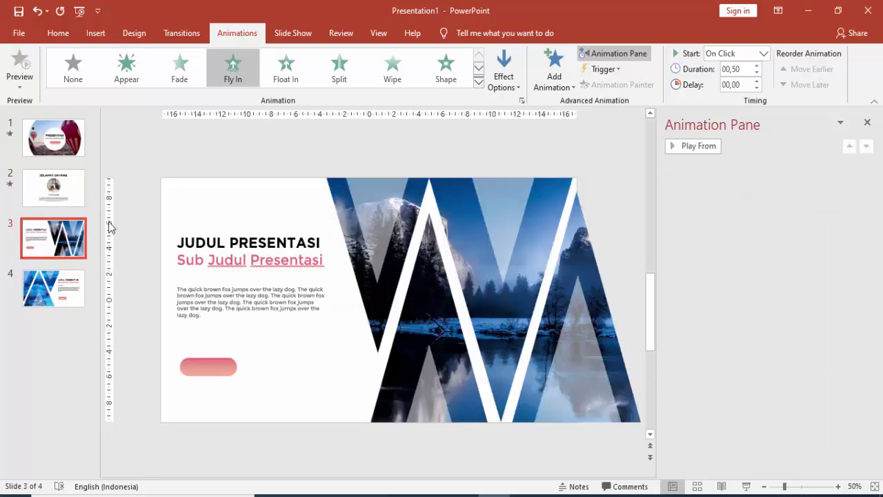
Give the JUDUL PRESENTASI title a Fly In entrance from the left.
left_click(239, 235)
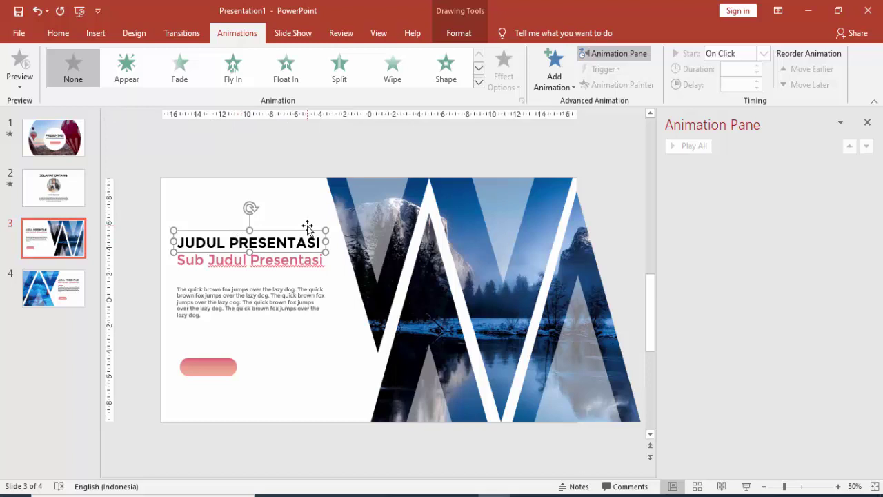
left_click(554, 78)
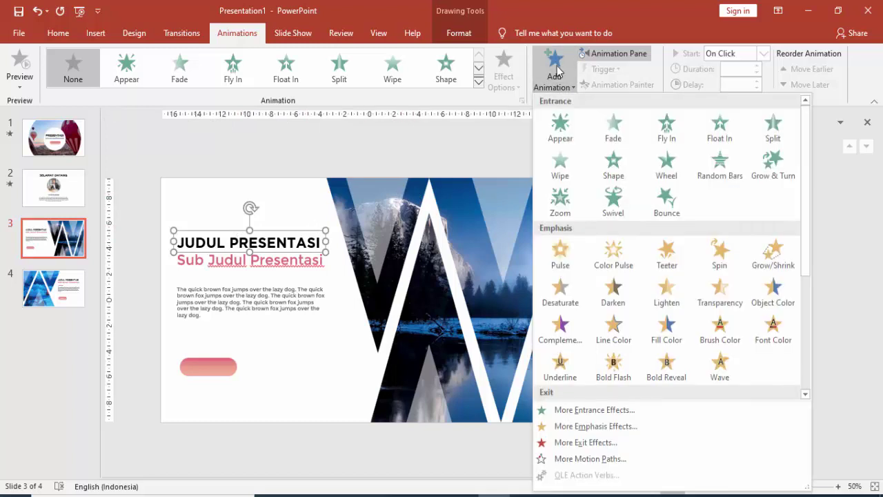
left_click(667, 127)
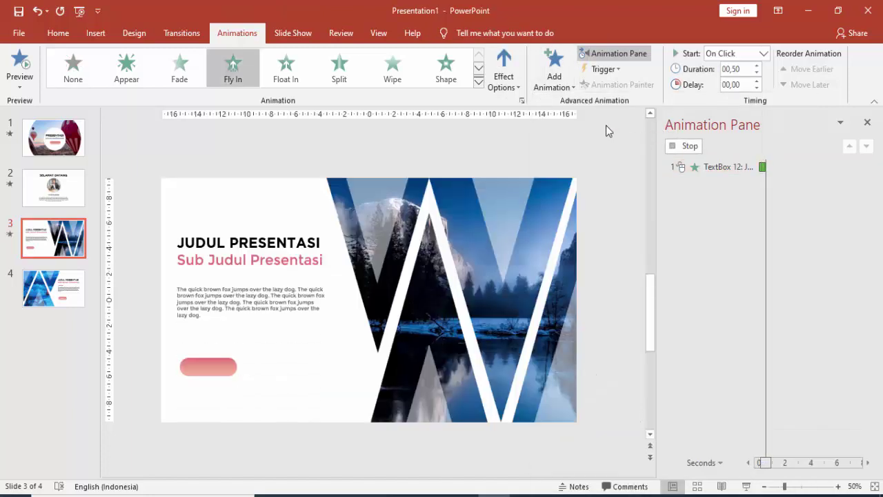
left_click(504, 72)
left_click(516, 187)
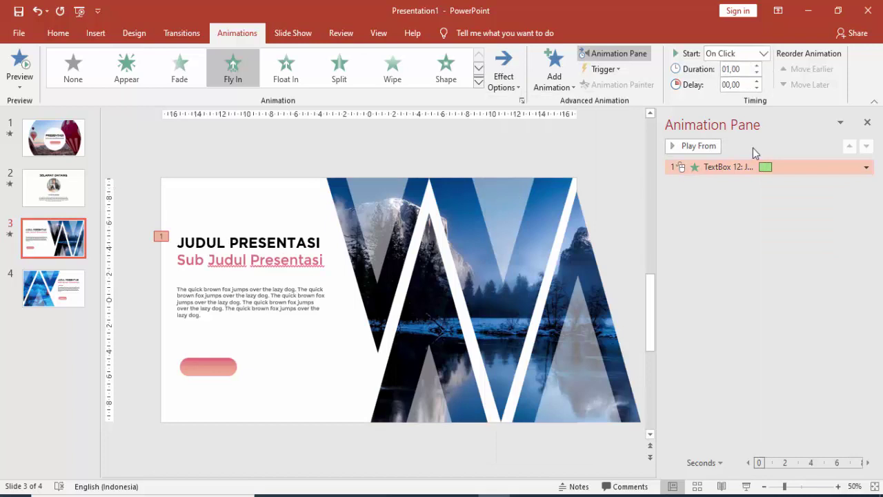
Add a smooth end to the title's Fly In in its Effect settings.
double_click(765, 167)
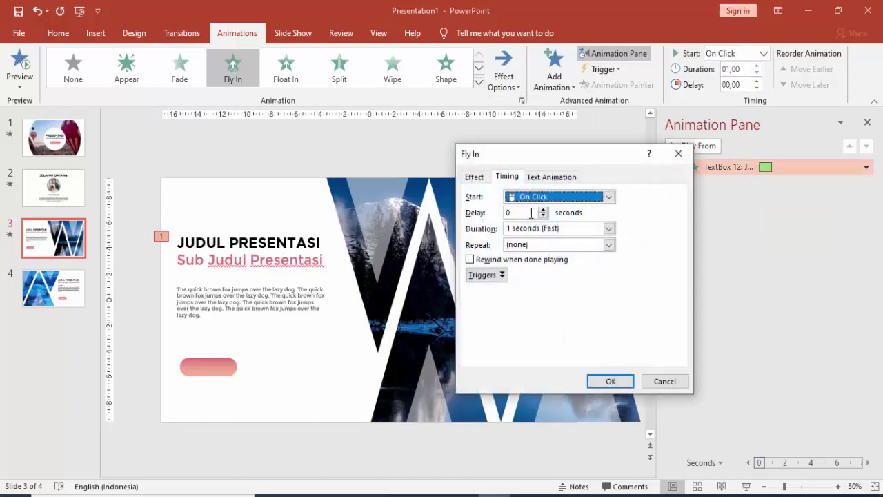
left_click(476, 176)
left_click_drag(539, 247, 572, 251)
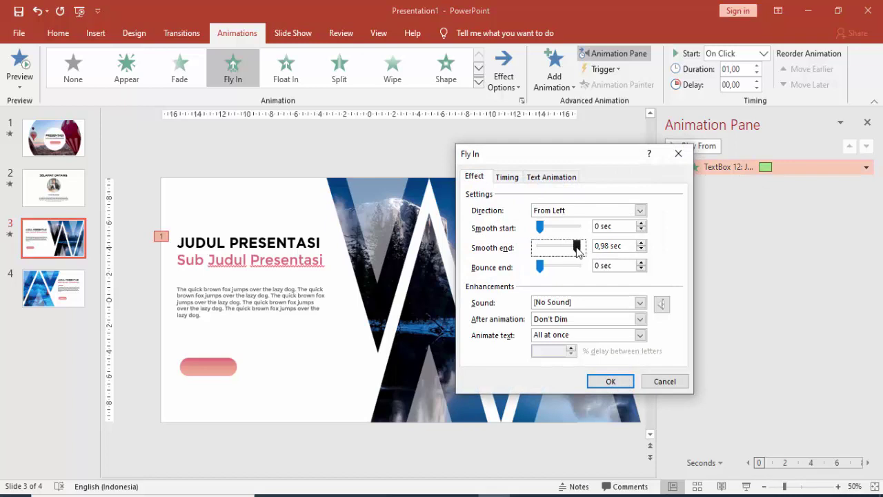
left_click(610, 381)
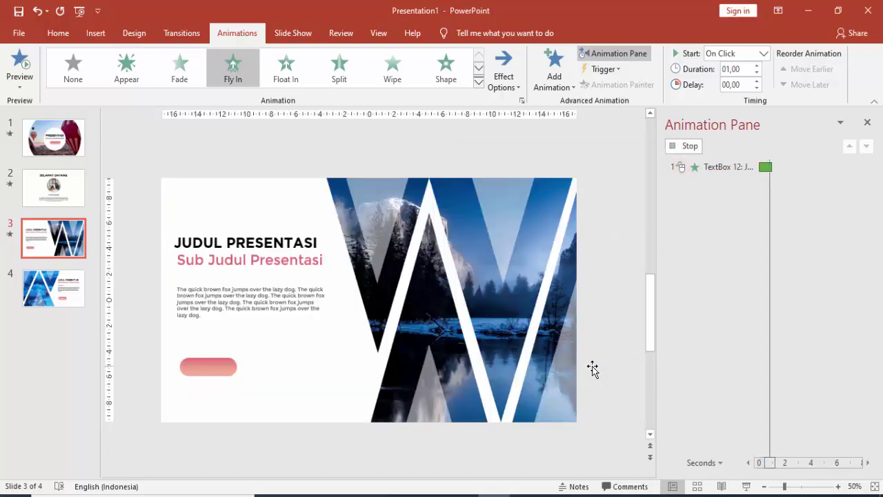
left_click(303, 260)
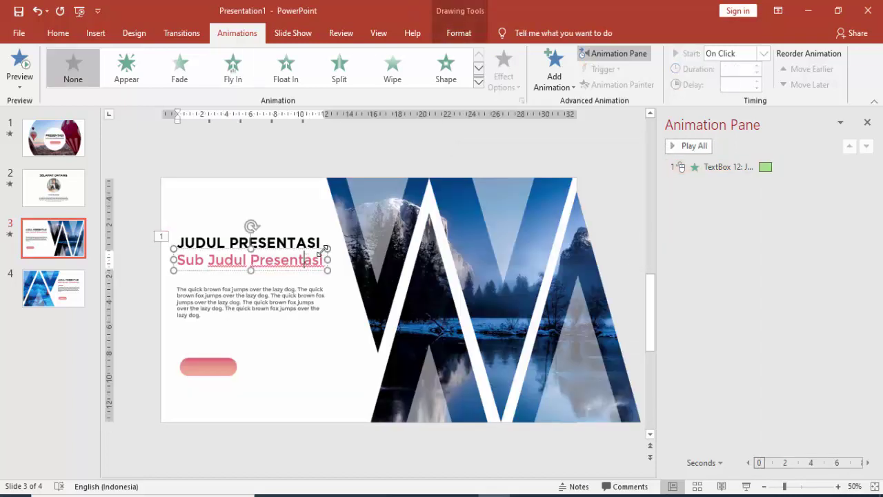
Make the subtitle Fly In from the left, After Previous, lasting 1 second.
left_click(553, 69)
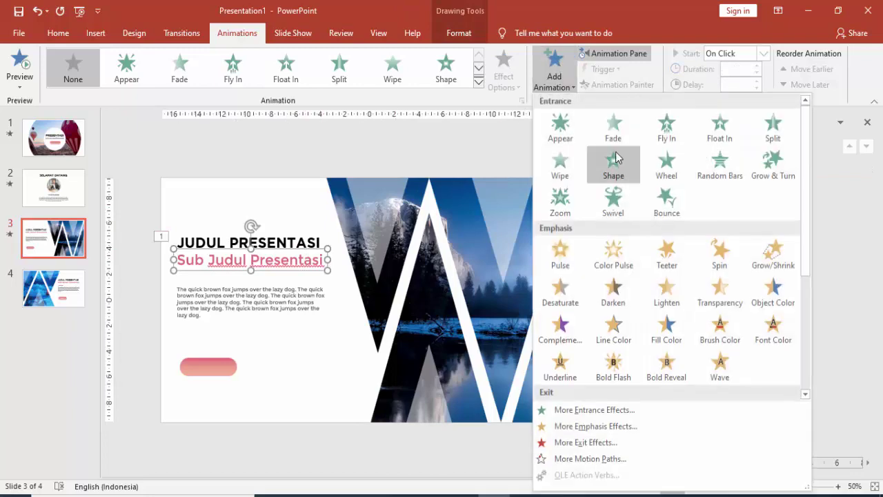
left_click(667, 133)
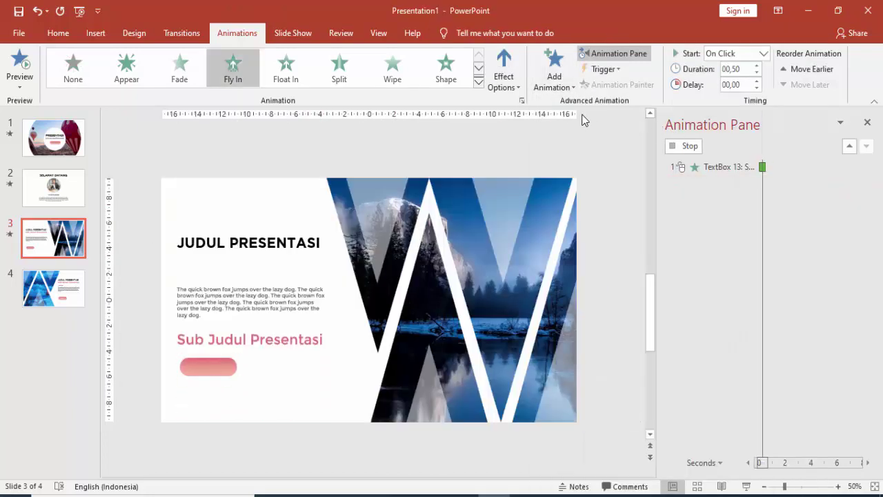
left_click(504, 79)
left_click(519, 183)
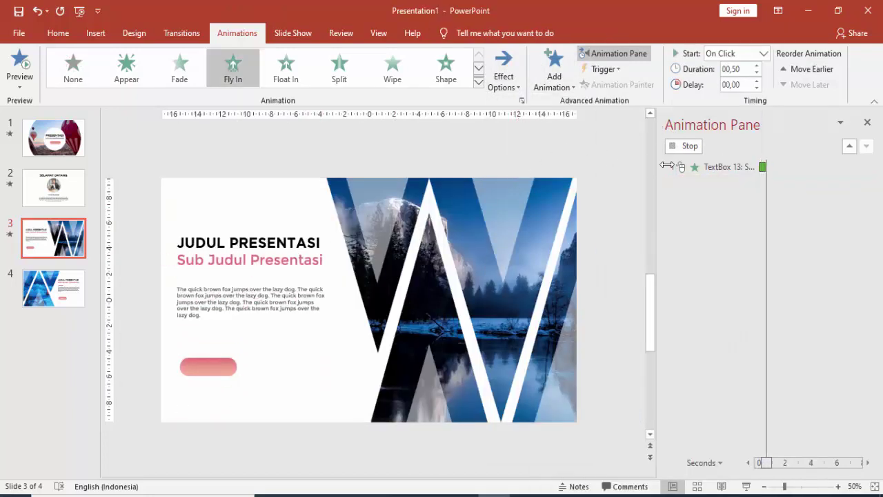
left_click(763, 54)
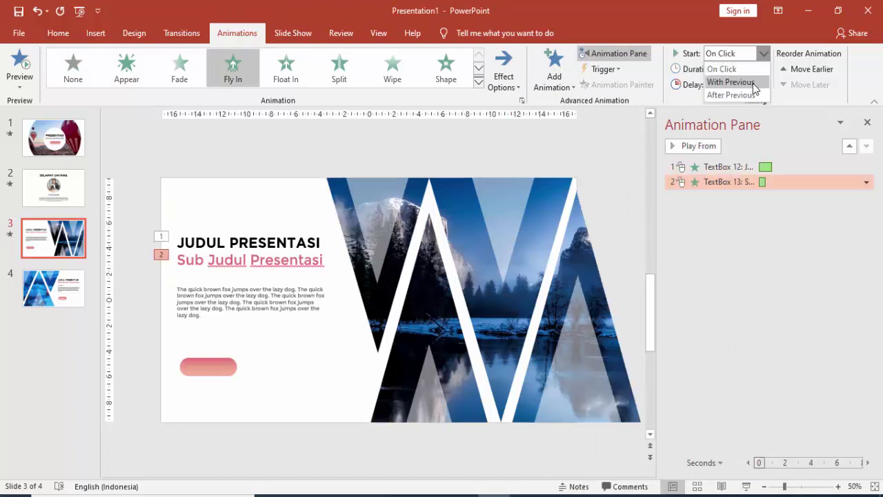
left_click(751, 95)
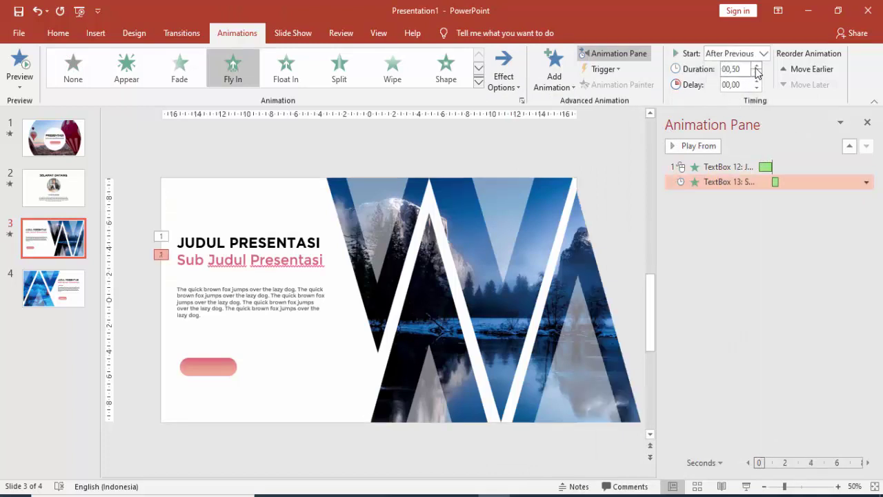
left_click(749, 183)
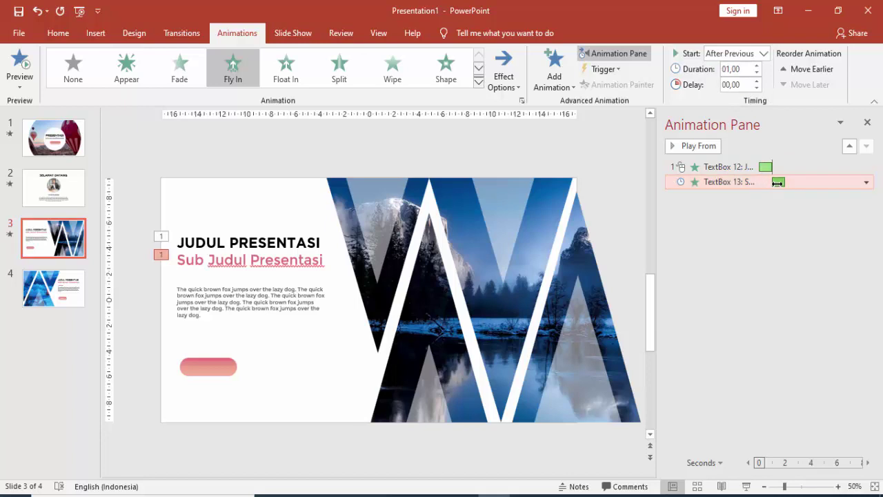
Give the subtitle's Fly In a 0,57 sec smooth end.
double_click(776, 182)
left_click(474, 176)
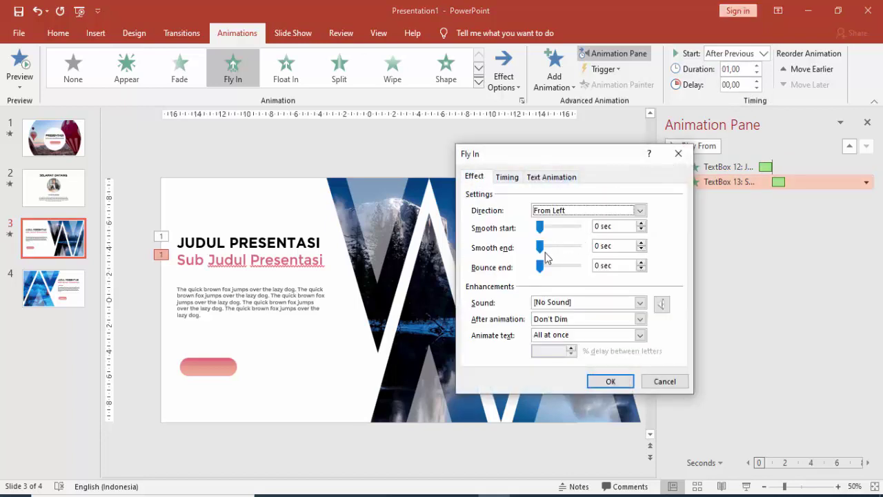
left_click_drag(538, 248, 558, 251)
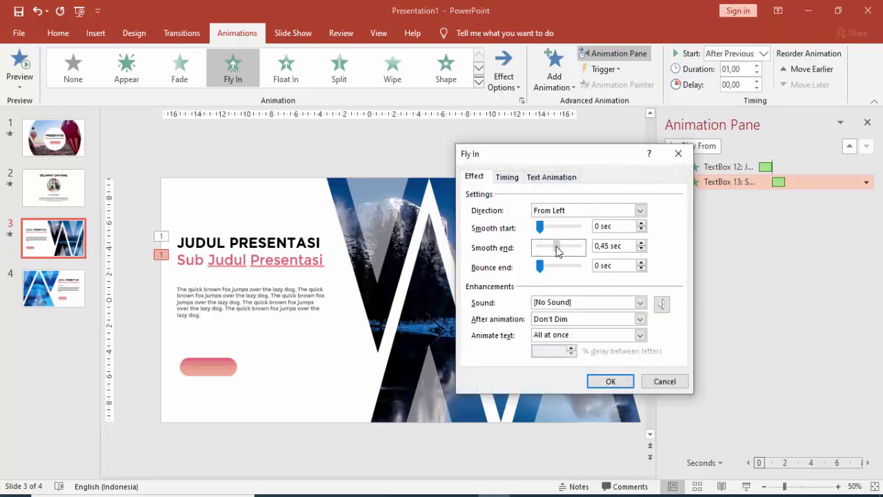
left_click(610, 381)
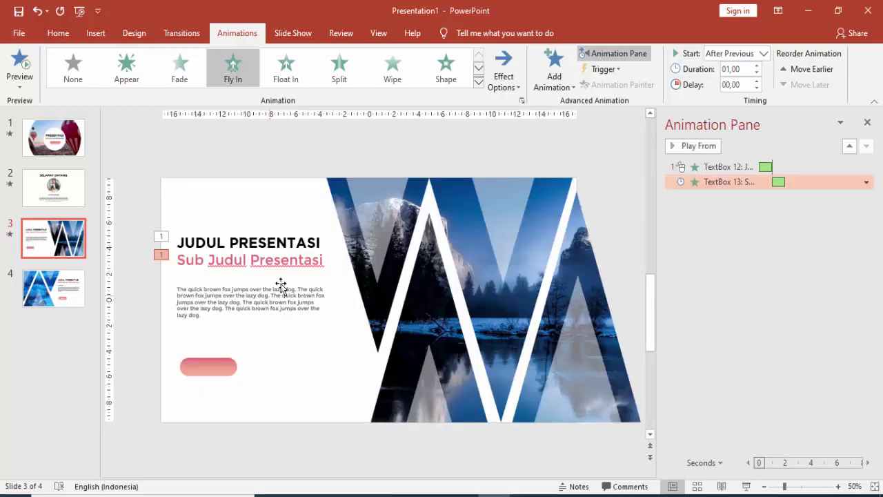
left_click(280, 284)
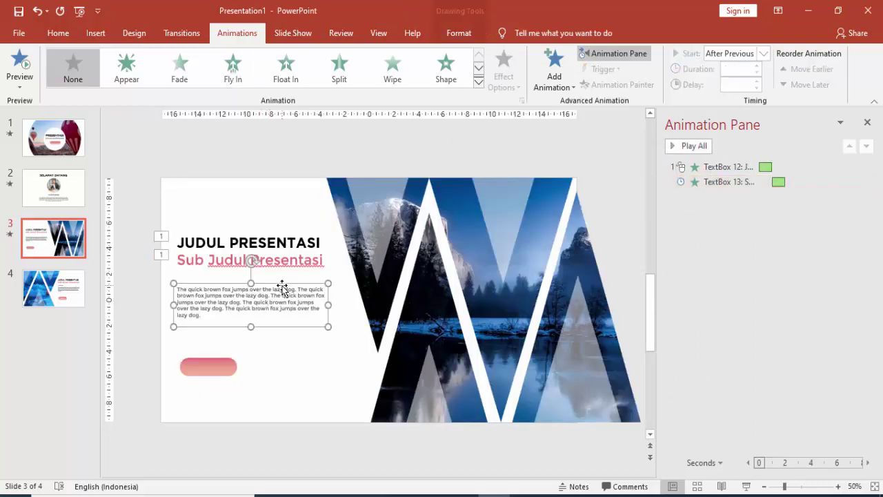
Give the body text a Bounce entrance After Previous and preview from the title.
left_click(552, 72)
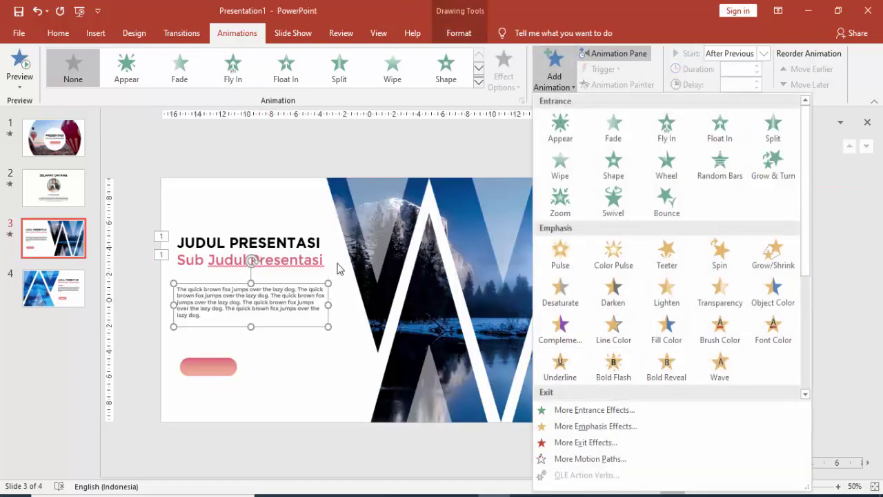
left_click(666, 200)
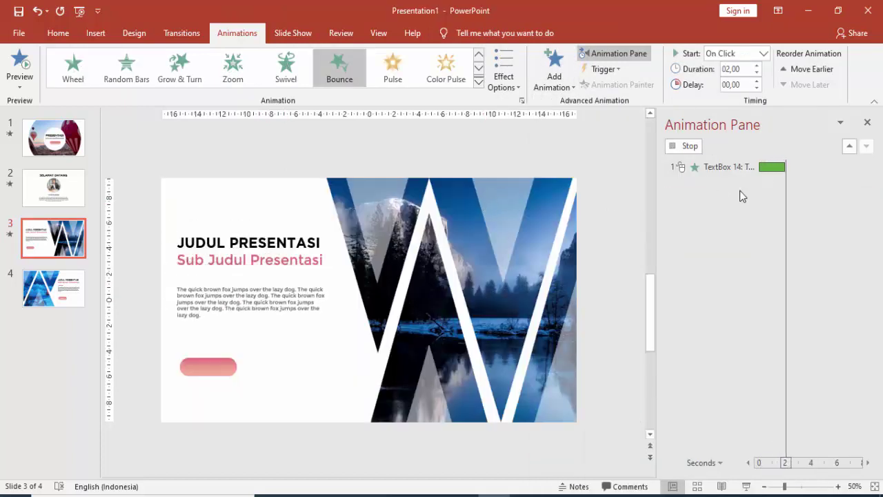
left_click(762, 54)
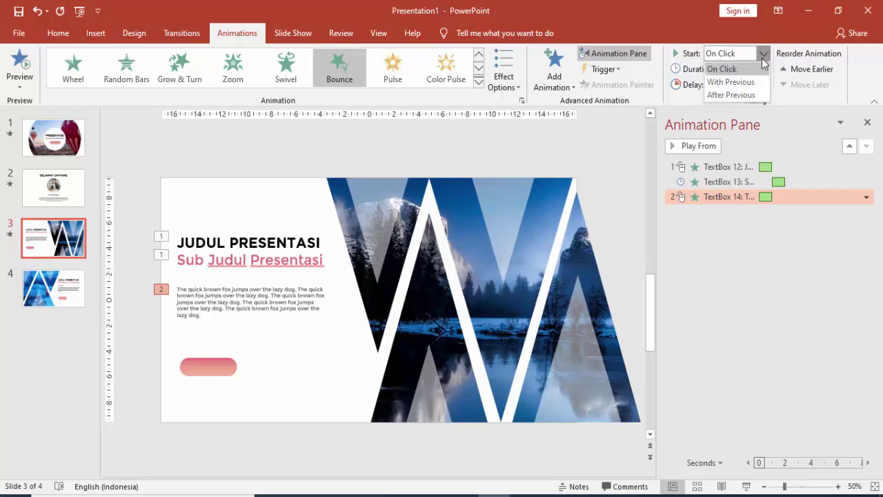
left_click(748, 96)
left_click(732, 169)
left_click(689, 146)
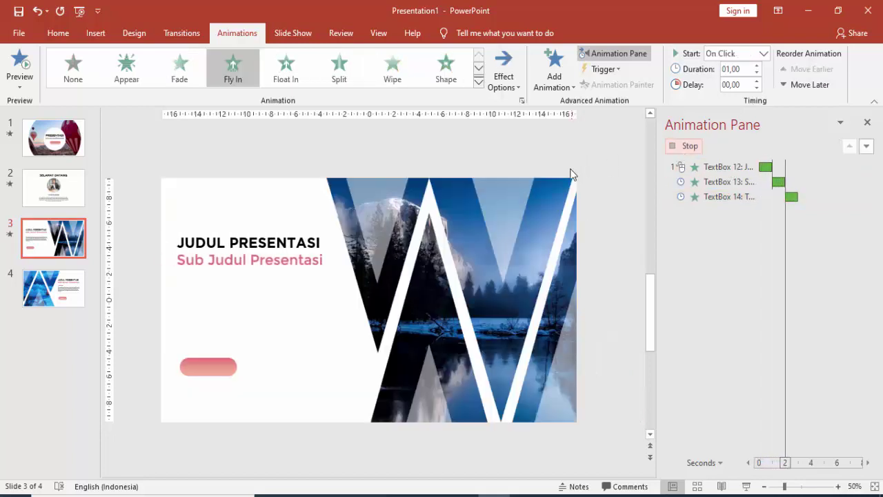
Make the pink button Wipe in from the left.
left_click(221, 369)
left_click(554, 74)
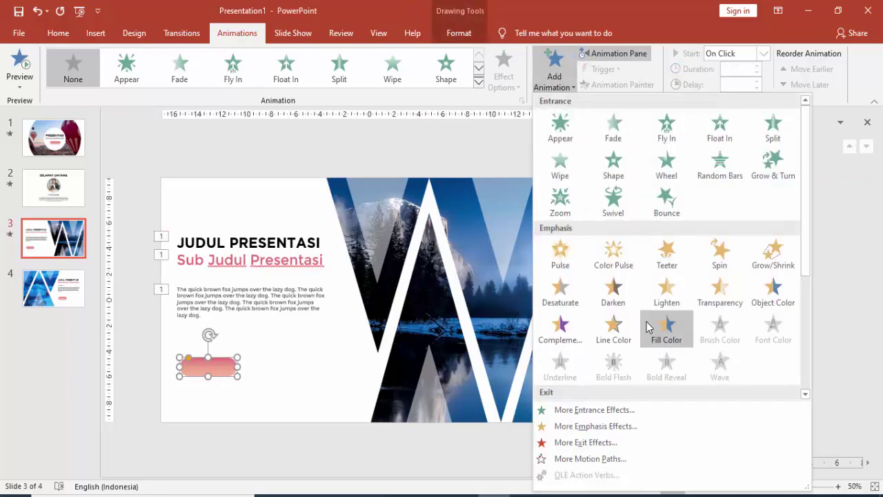
left_click(565, 178)
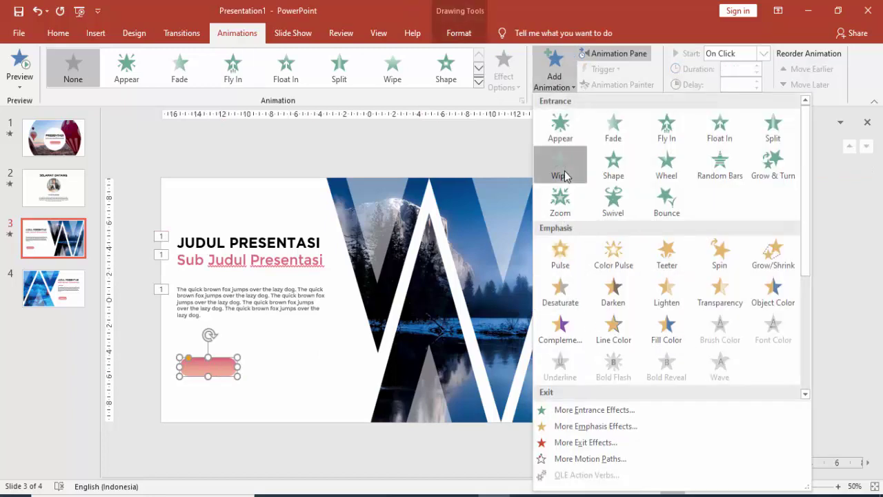
left_click(510, 68)
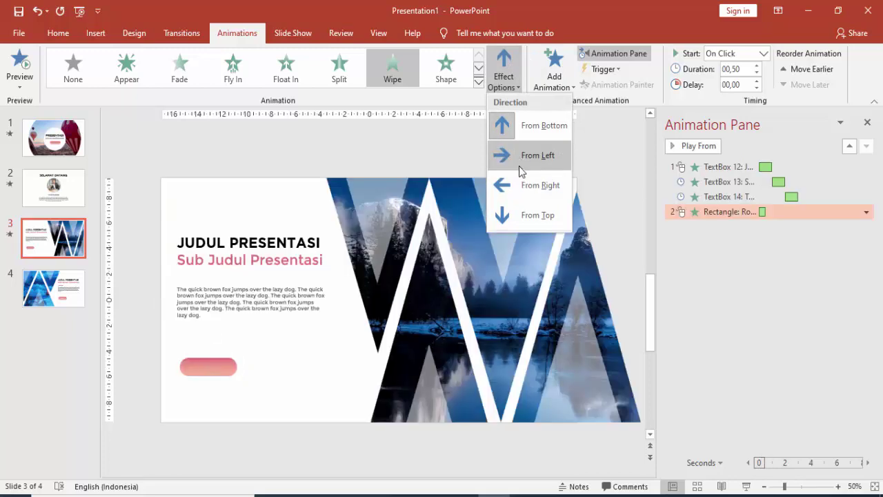
left_click(517, 156)
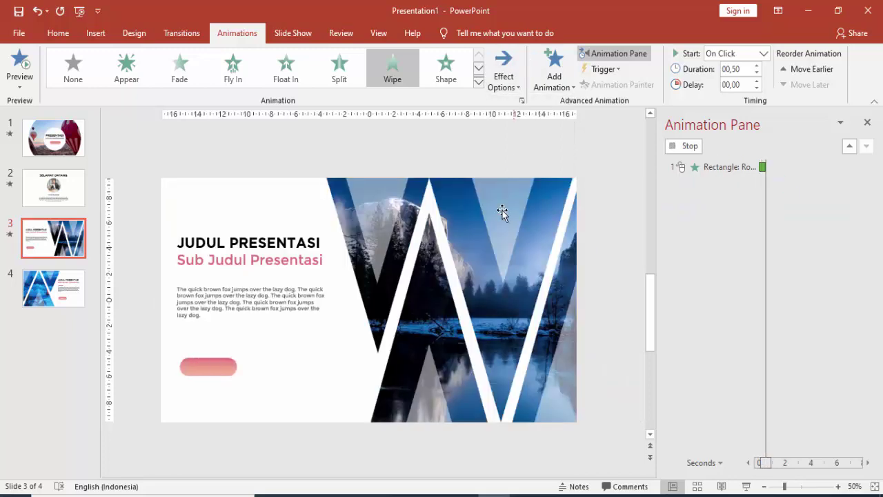
scroll(362, 173, "down", 1)
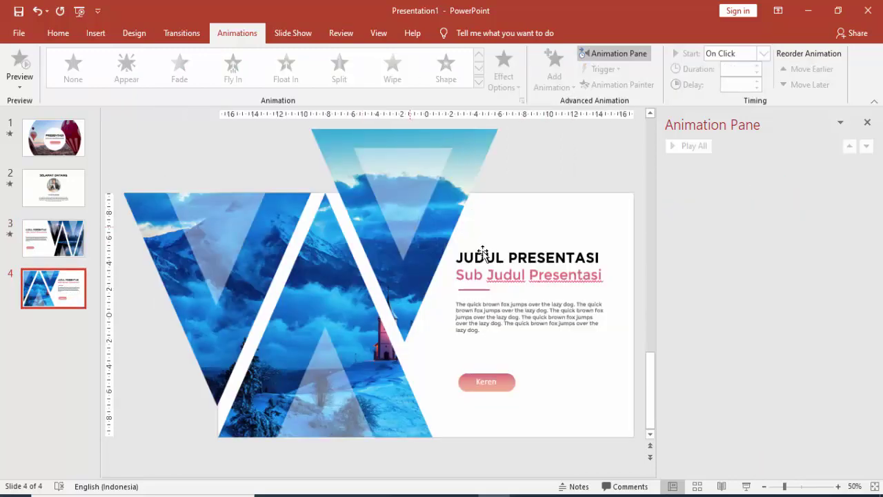
Apply the Drop entrance effect to the slide 4 title JUDUL PRESENTASI.
left_click(504, 256)
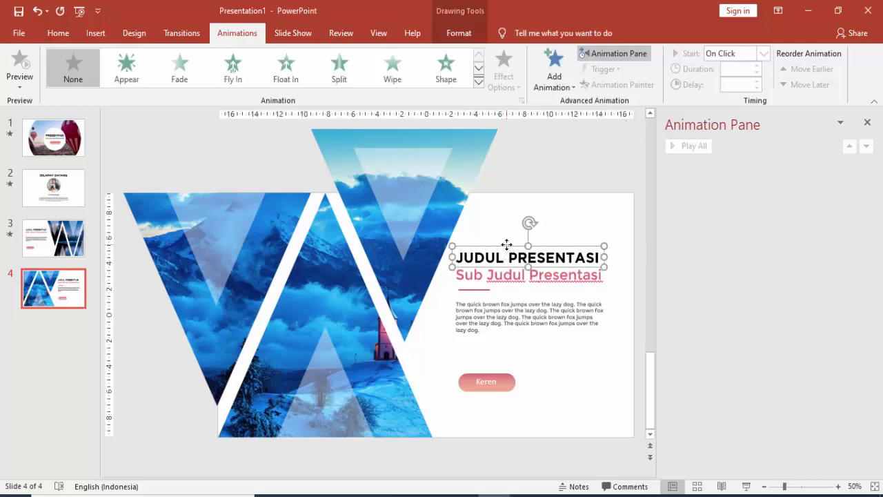
left_click(554, 69)
scroll(604, 267, "down", 3)
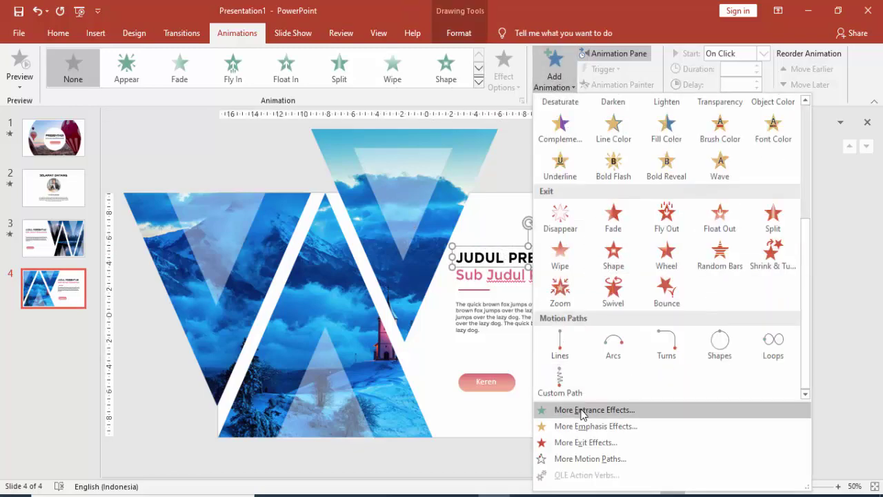
left_click(594, 409)
scroll(466, 274, "down", 2)
left_click(476, 310)
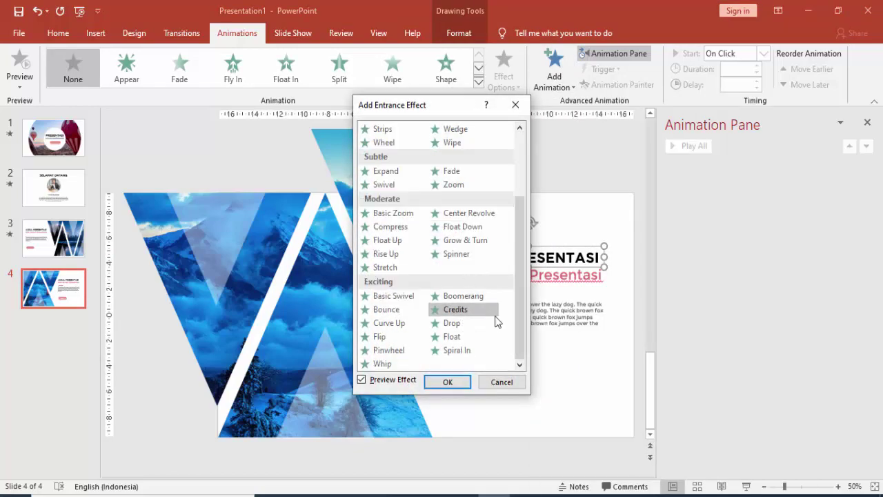
left_click(458, 324)
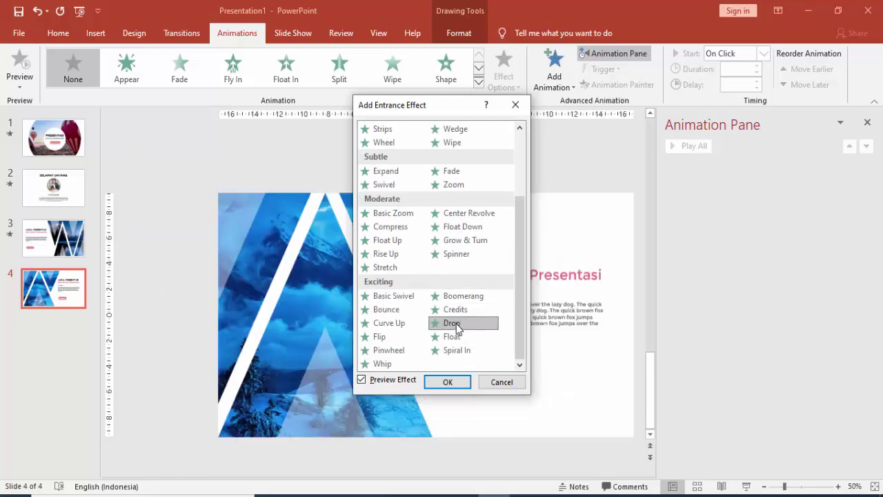
left_click_drag(401, 114, 282, 126)
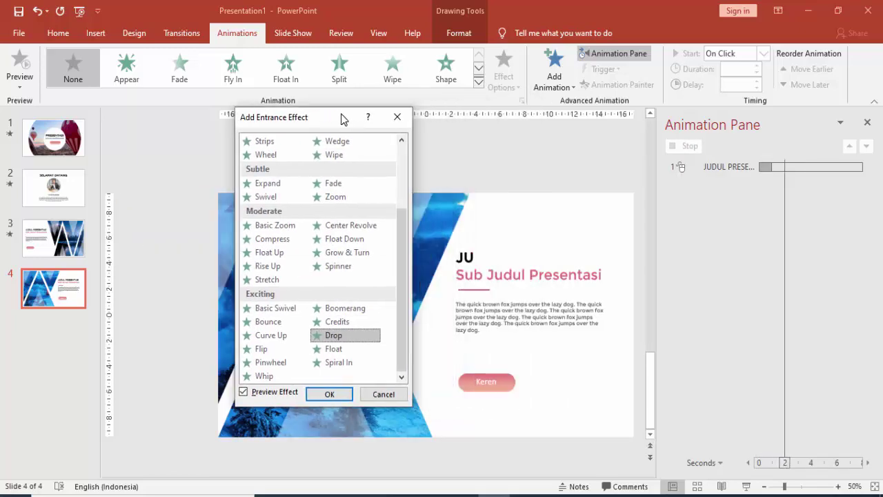
left_click(336, 392)
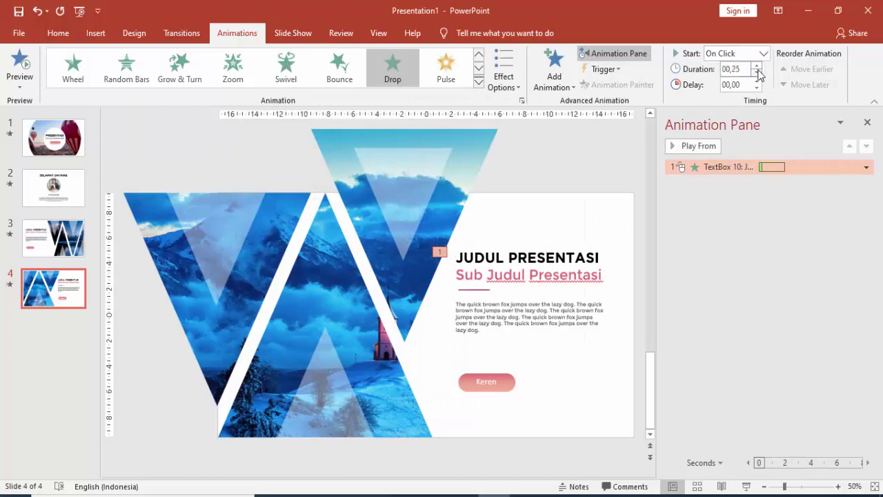
Set the title's Drop duration to 0.50 seconds and preview it.
left_click(699, 146)
left_click(756, 66)
left_click(704, 146)
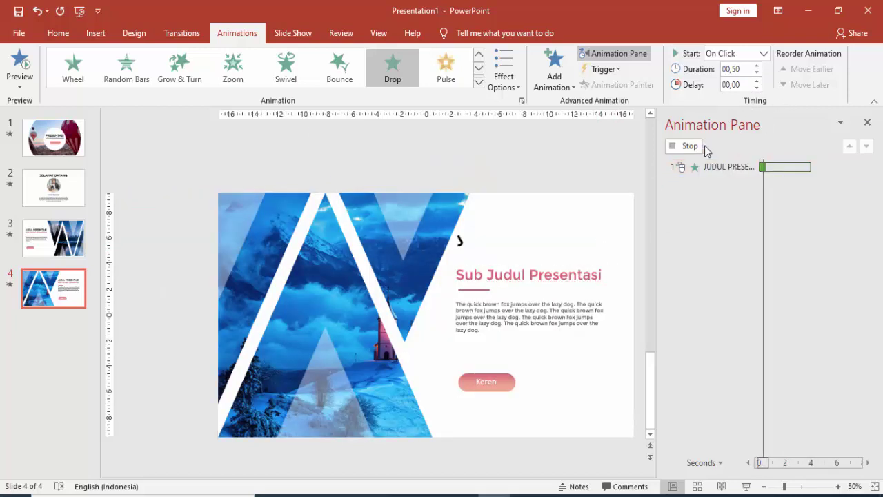
Apply the Split entrance to the Sub Judul Presentasi subtitle.
left_click(562, 276)
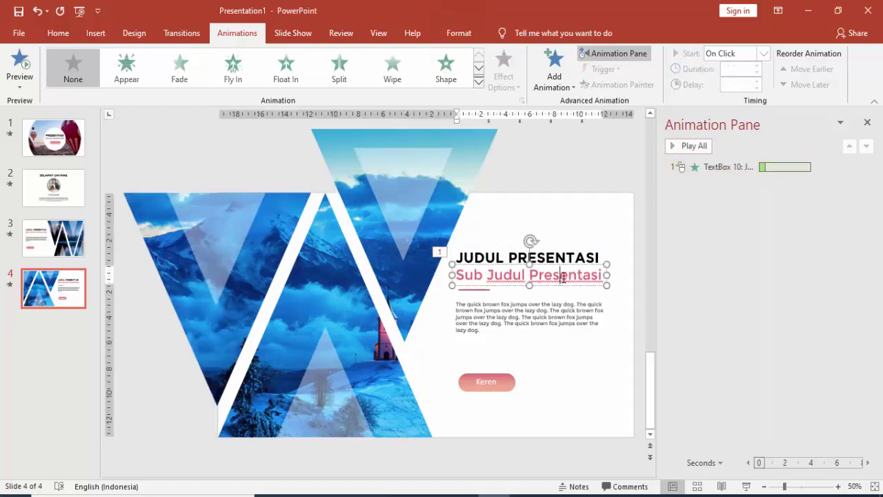
left_click(575, 265)
left_click(554, 69)
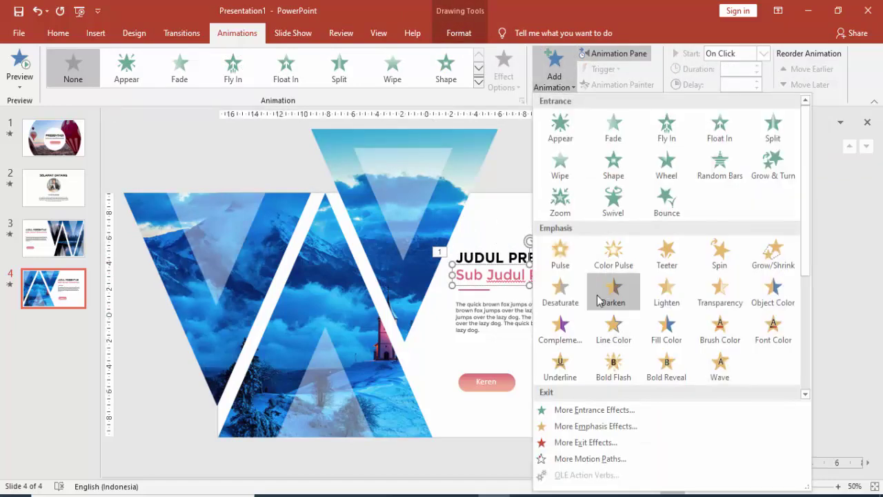
left_click(594, 410)
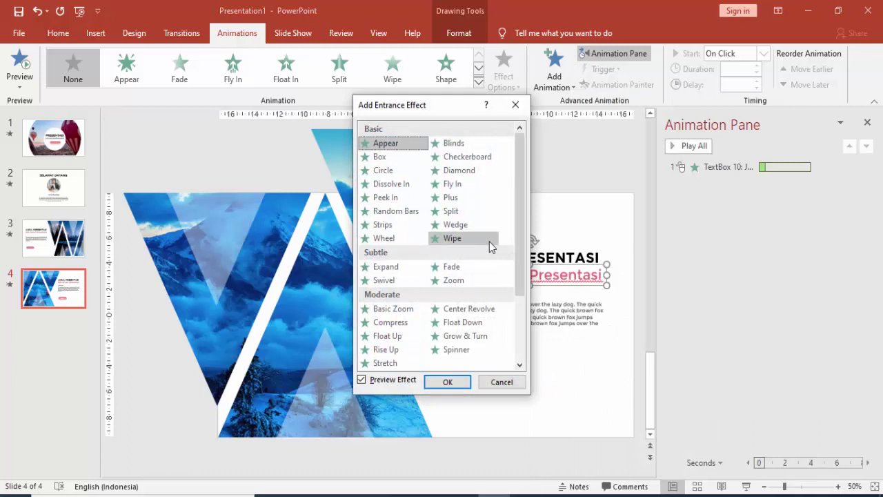
left_click(405, 231)
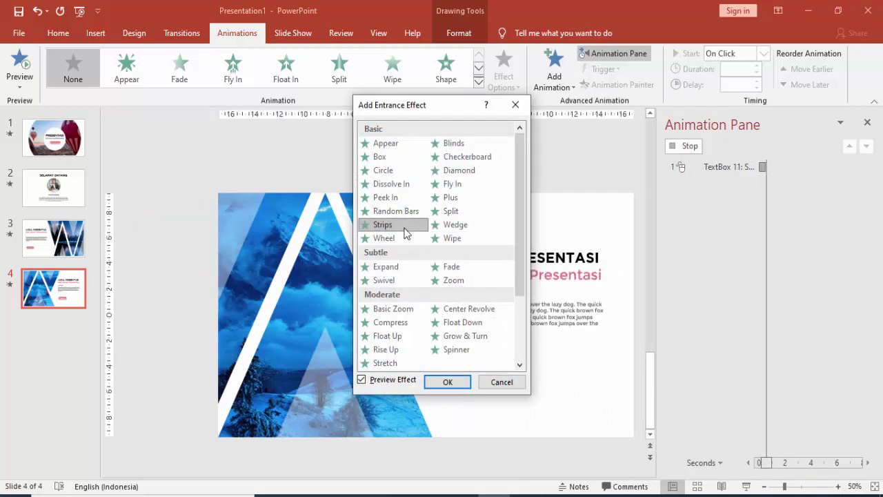
left_click(444, 212)
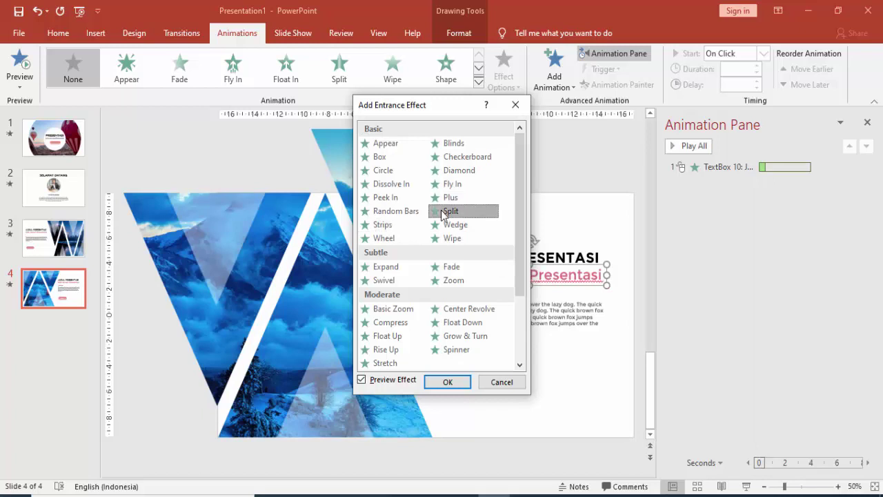
left_click(448, 381)
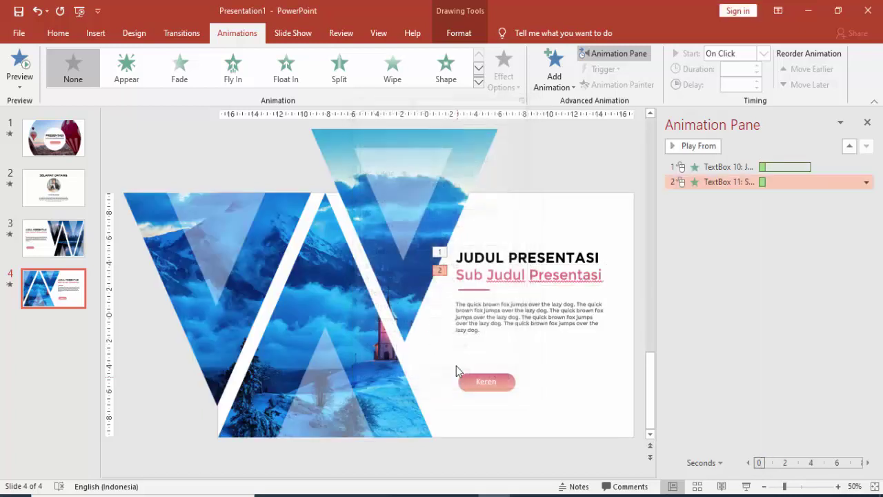
Set the subtitle's Split to Vertical Out, starting After Previous, then select the body text.
left_click(504, 72)
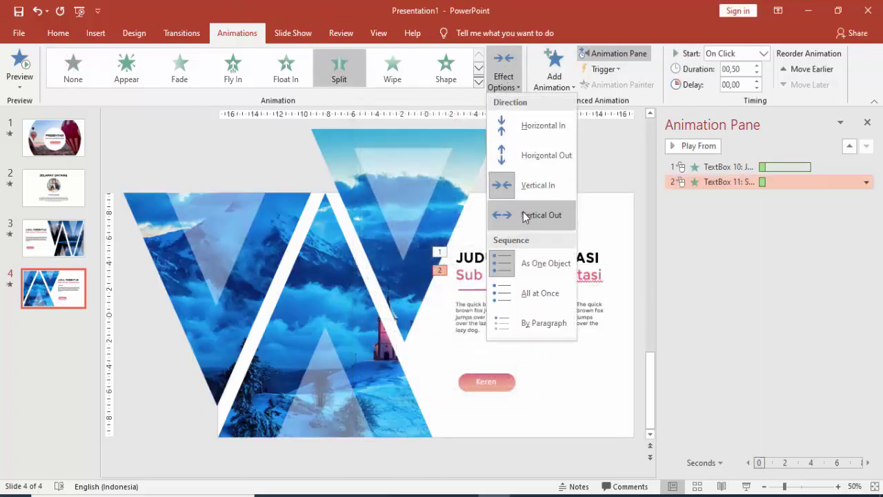
left_click(523, 215)
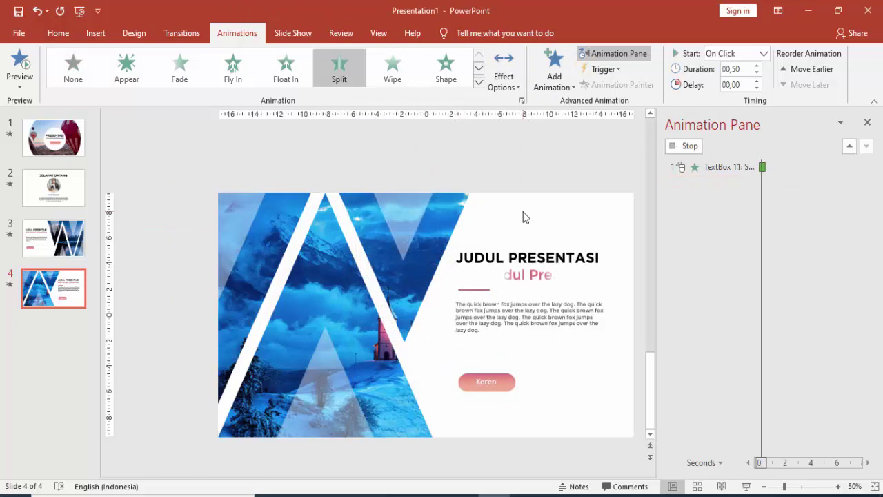
left_click(763, 53)
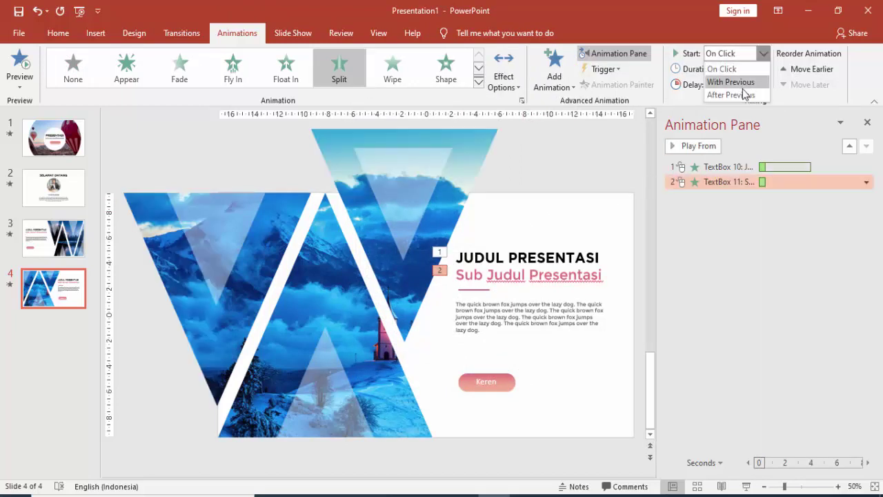
left_click(745, 94)
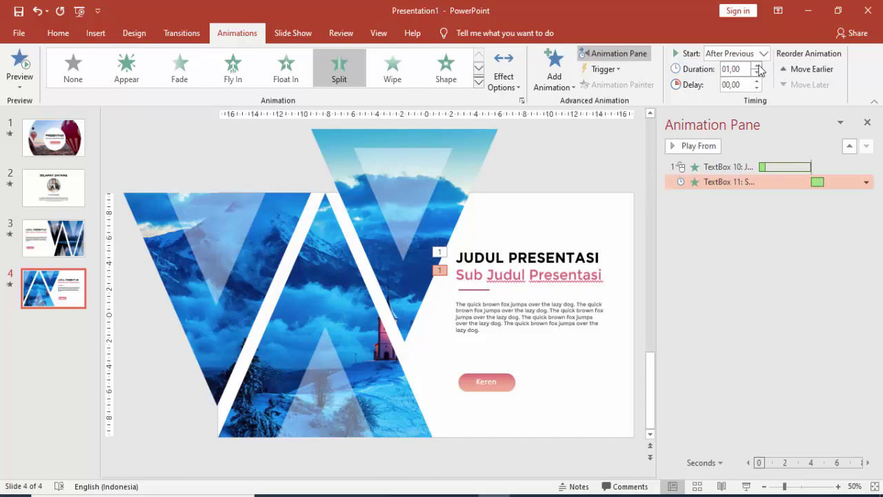
left_click(547, 298)
left_click(556, 72)
Give the body text a Grow/Shrink emphasis of 01,00 seconds, starting After Previous.
scroll(618, 335, "down", 3)
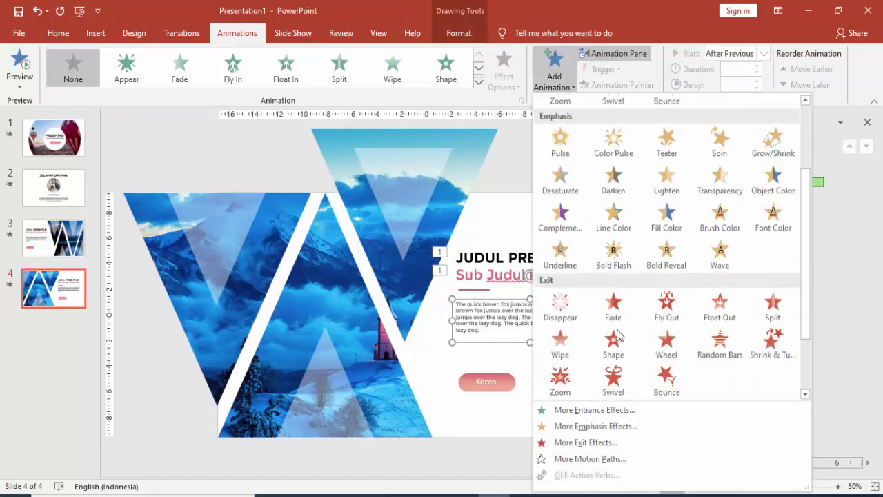
scroll(617, 335, "down", 2)
scroll(731, 202, "up", 5)
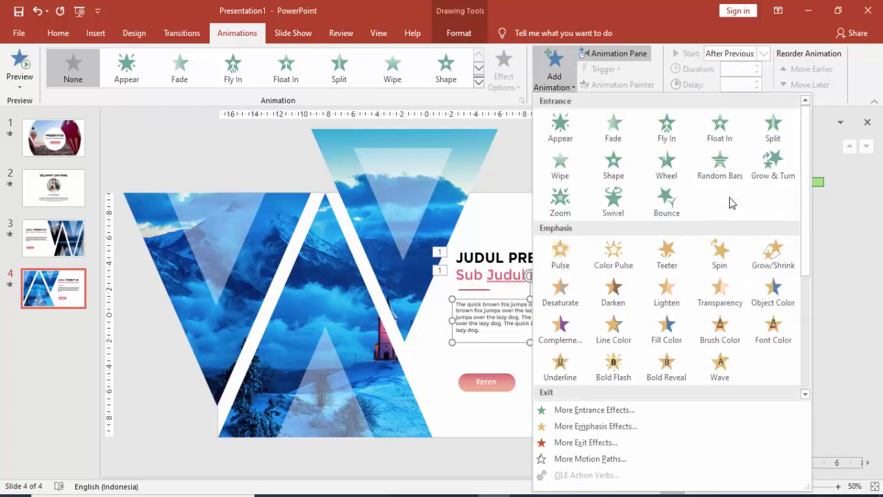
left_click(771, 270)
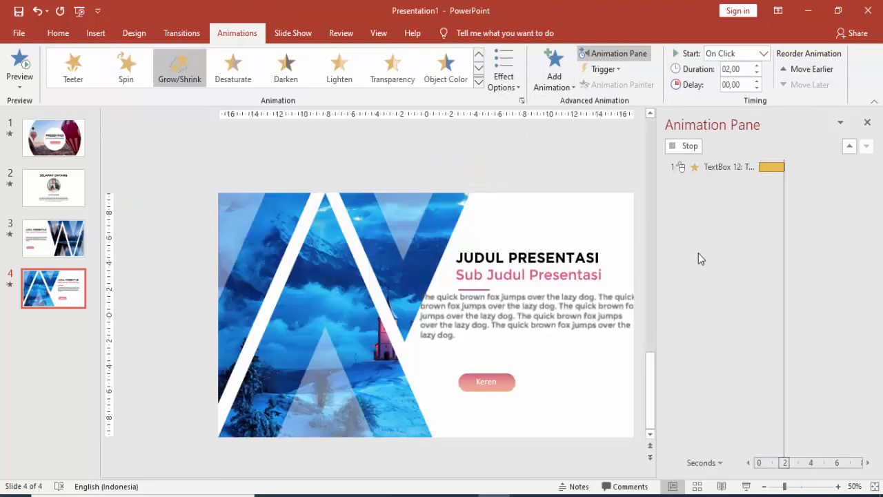
left_click(757, 73)
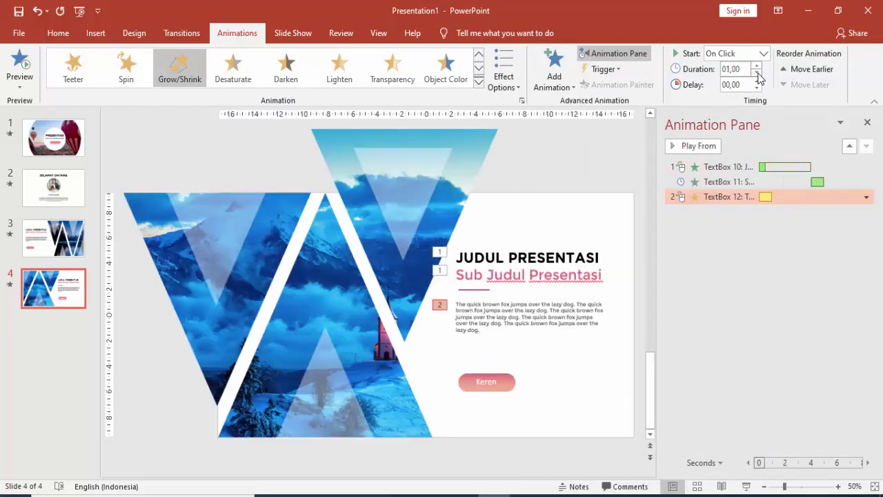
left_click(762, 55)
left_click(731, 93)
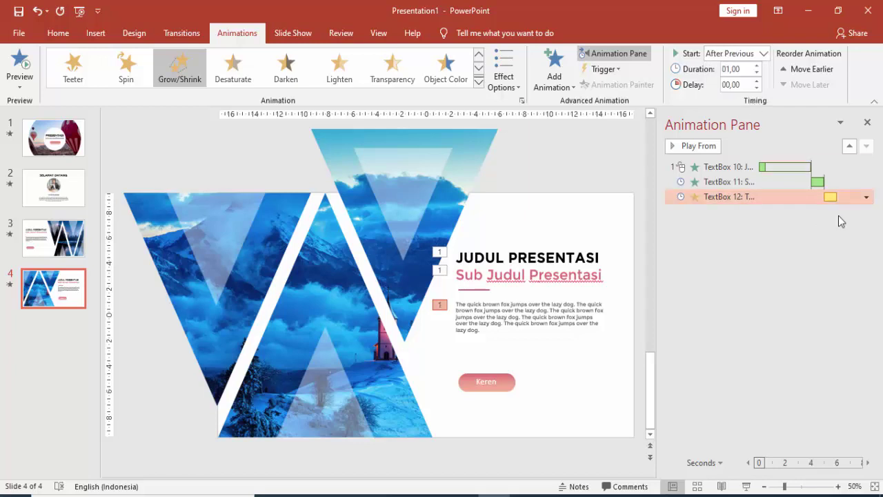
Set the Grow/Shrink size to a custom 120% in the effect options.
double_click(831, 199)
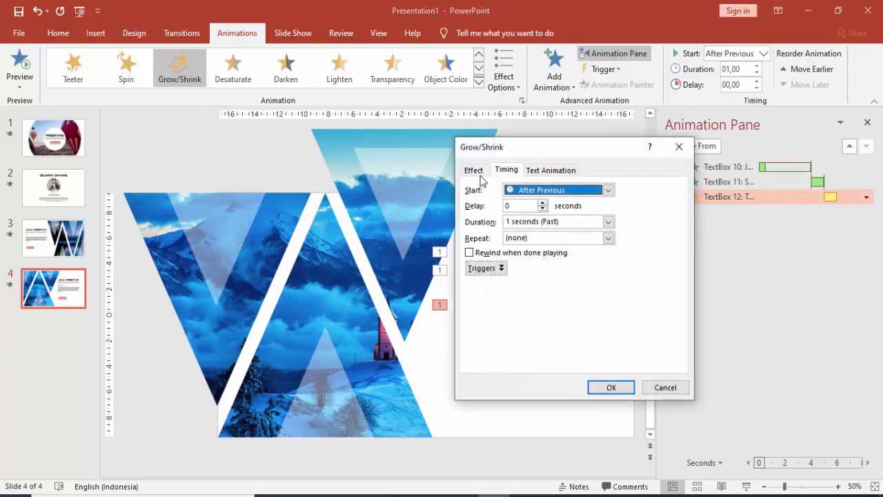
left_click(473, 170)
left_click(556, 204)
type("120")
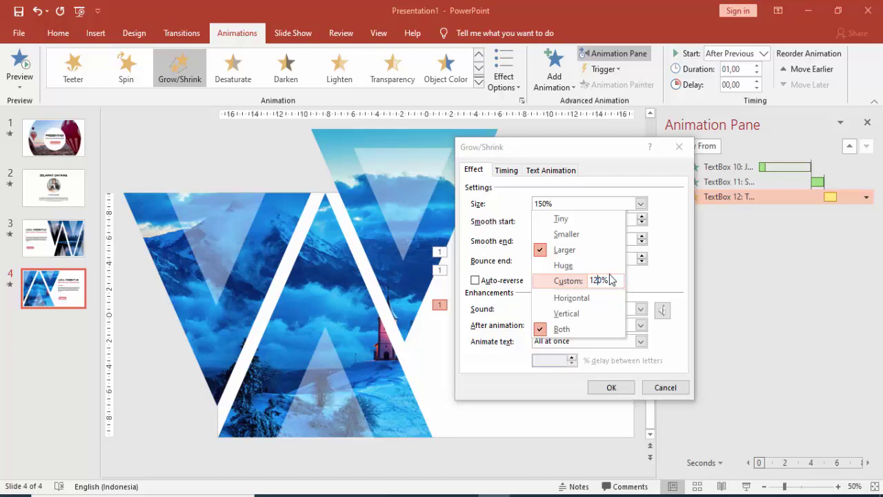
key("Return")
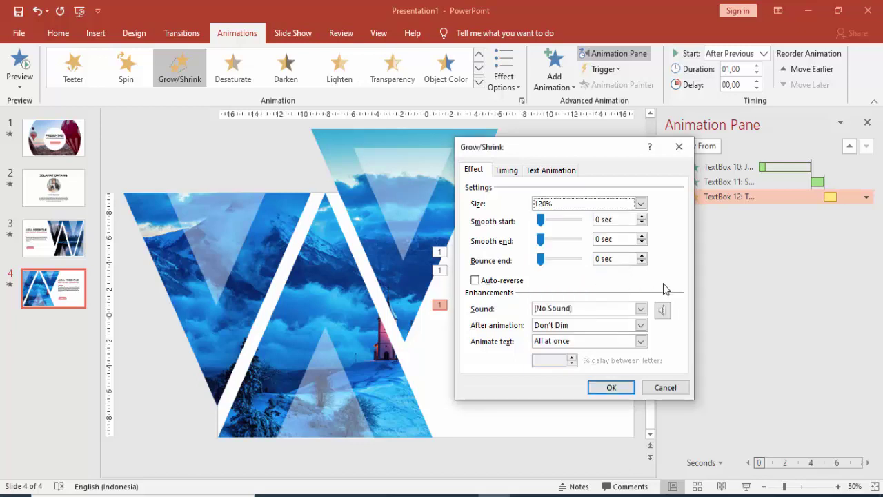
left_click(611, 387)
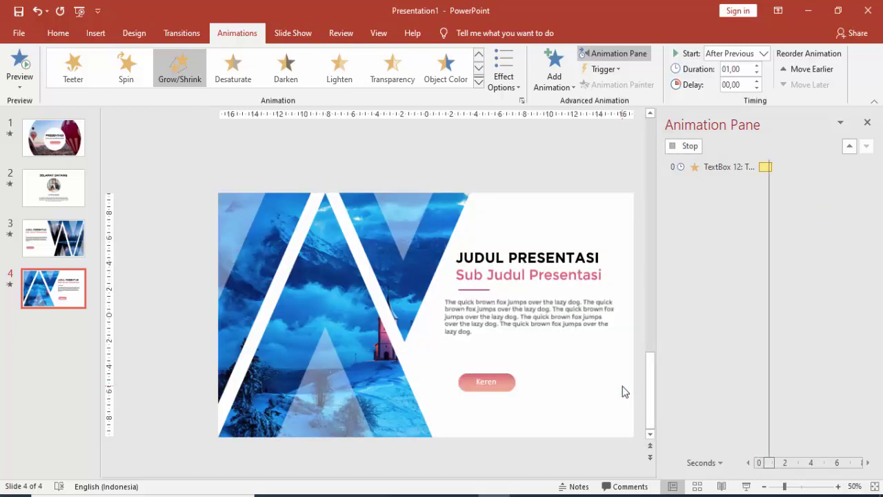
Give the Keren button a Float Down entrance that starts After Previous.
left_click(504, 385)
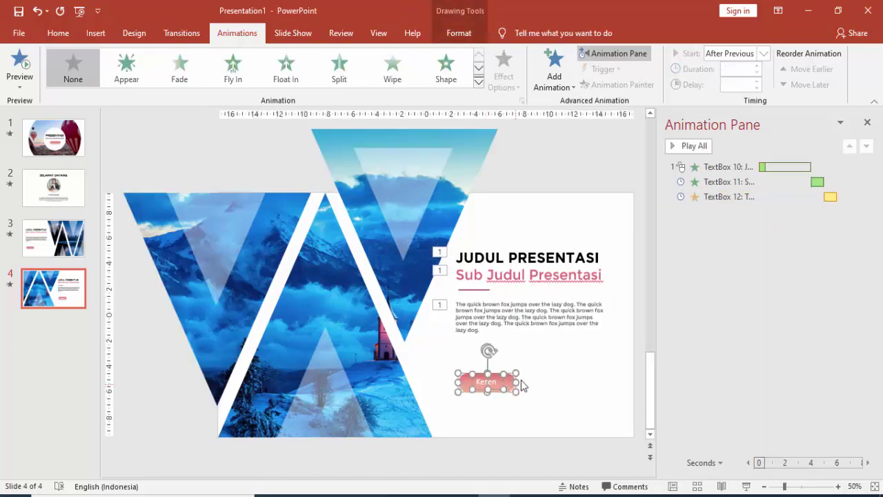
left_click(555, 69)
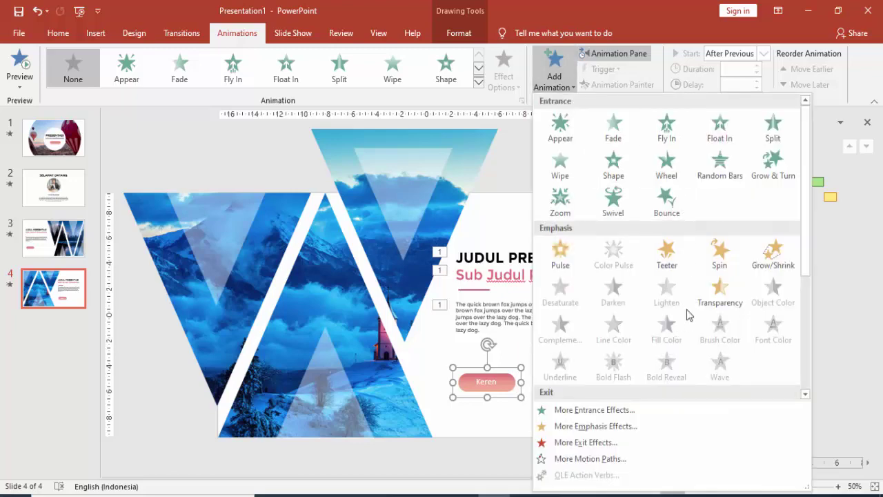
scroll(686, 315, "down", 5)
left_click(594, 410)
left_click(456, 294)
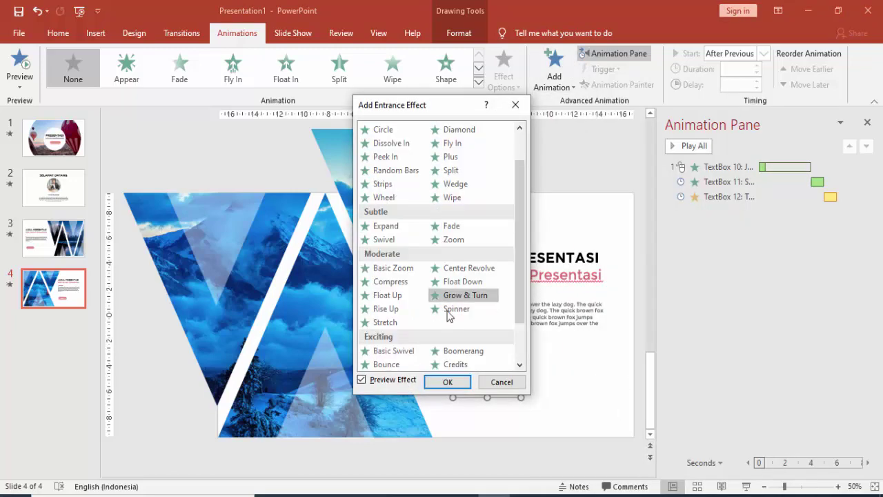
left_click(455, 308)
left_click(460, 282)
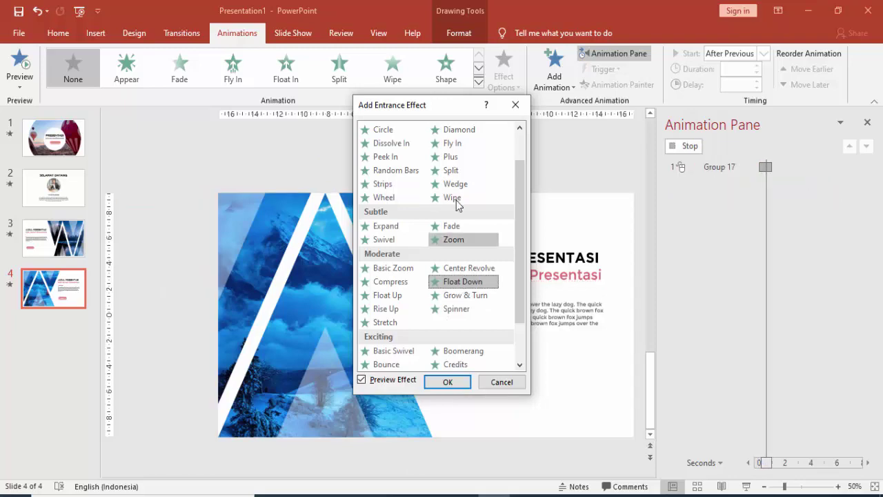
left_click_drag(452, 107, 285, 131)
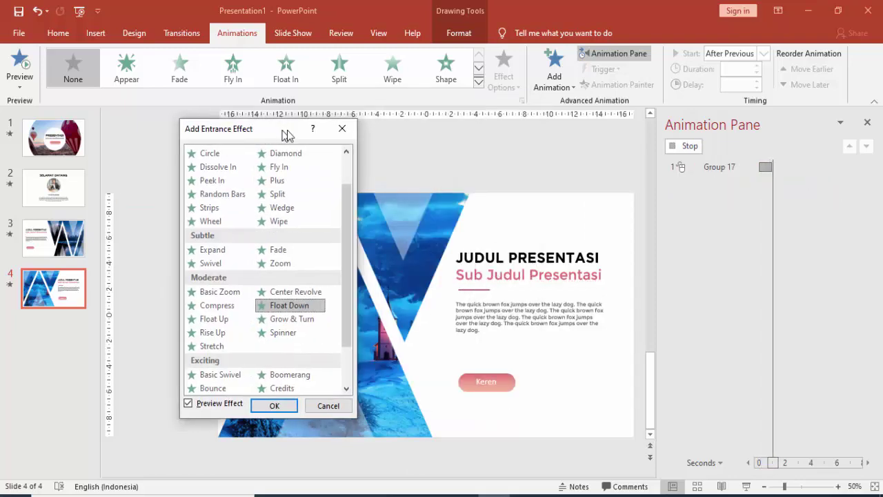
left_click(295, 405)
left_click(690, 146)
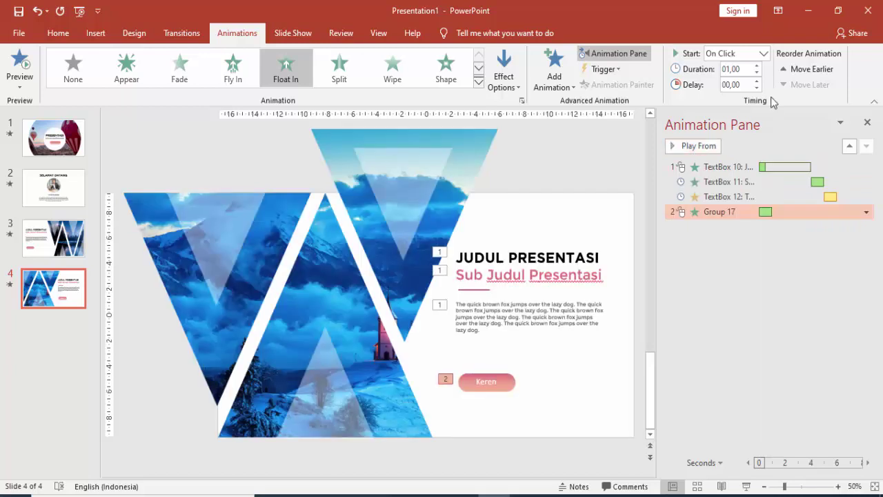
left_click(763, 53)
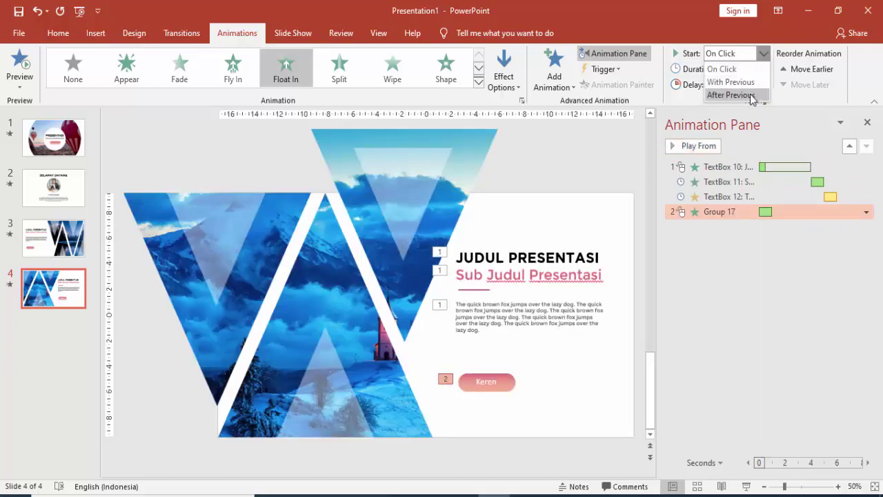
left_click(752, 95)
Preview slide 4's animations from the title onward, then return to the first slide.
left_click(742, 166)
left_click(697, 145)
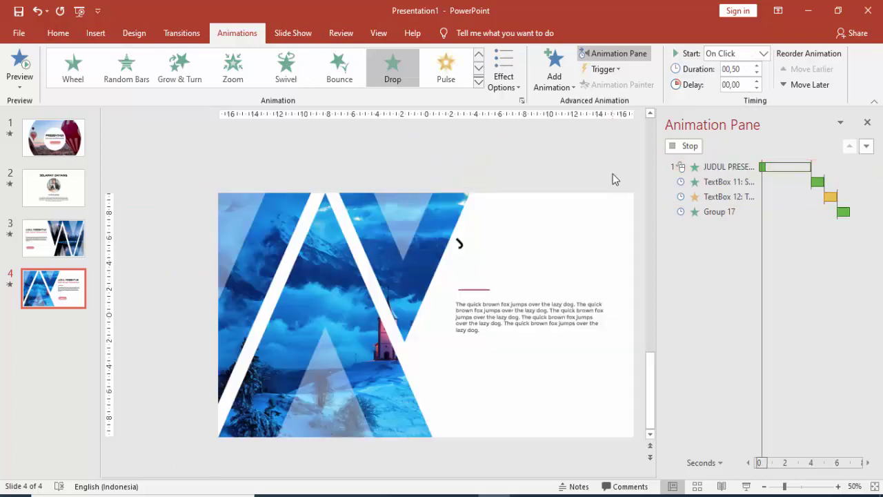
left_click(688, 147)
left_click(518, 180)
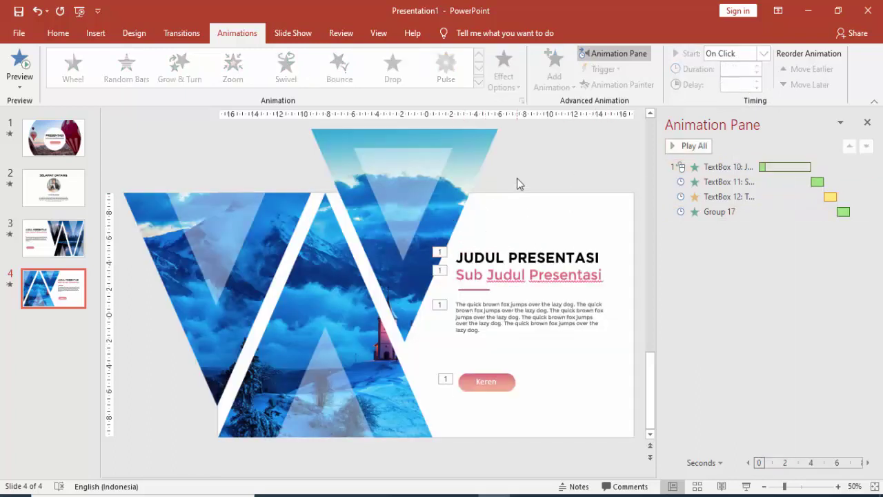
left_click(56, 150)
left_click(745, 486)
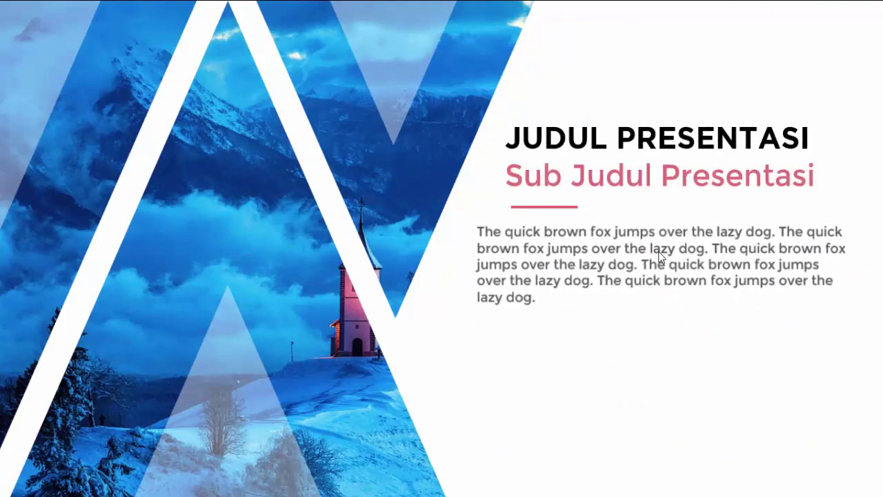
key("Escape")
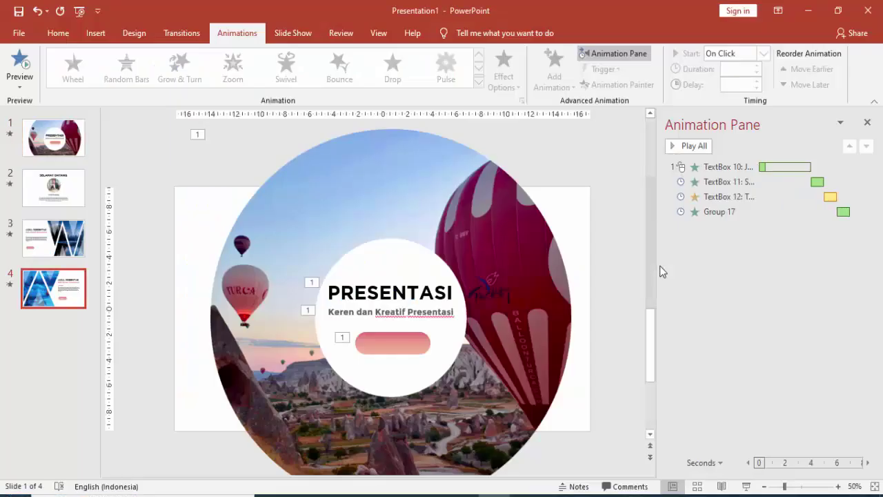
left_click(574, 311)
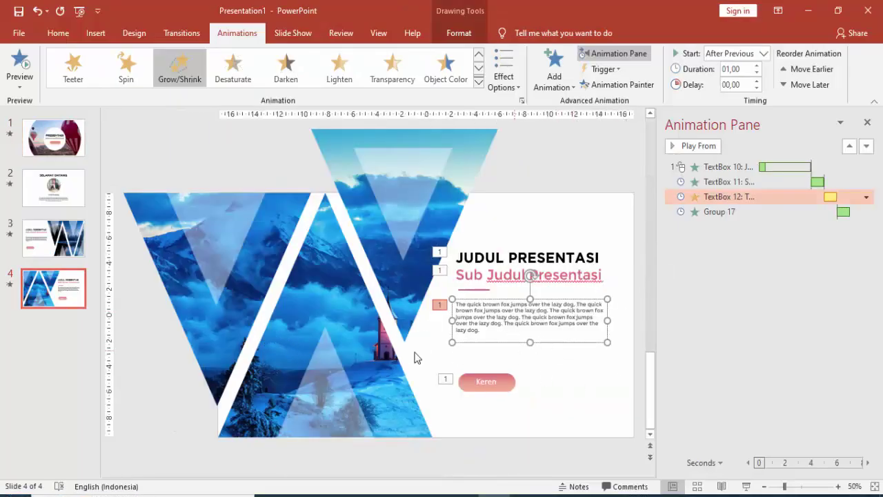
key("Escape")
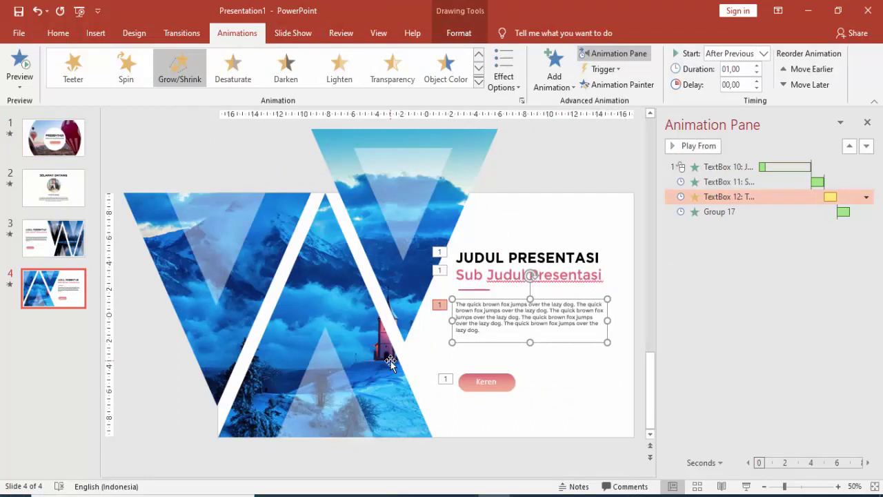